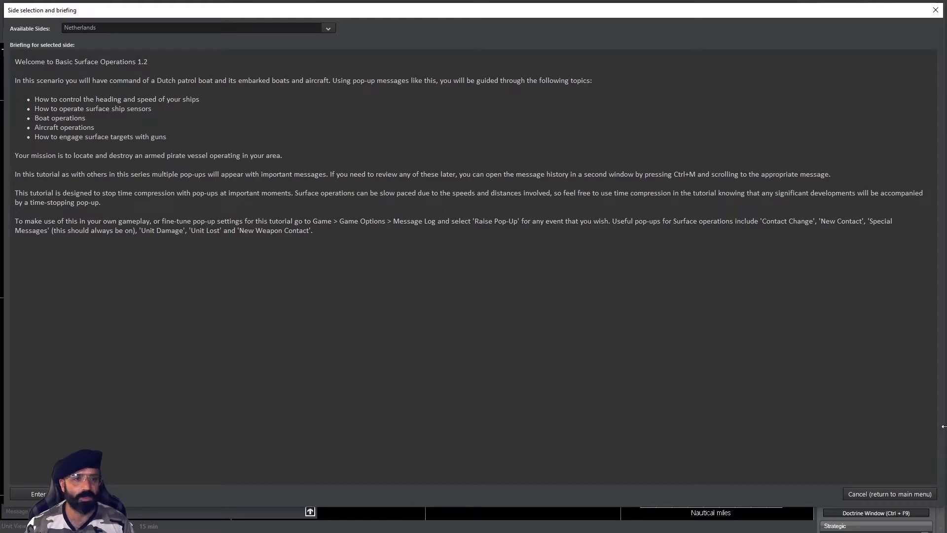
# - Enter the Basic Surface Operations scenario from the Netherlands briefing
pyautogui.click(38, 493)
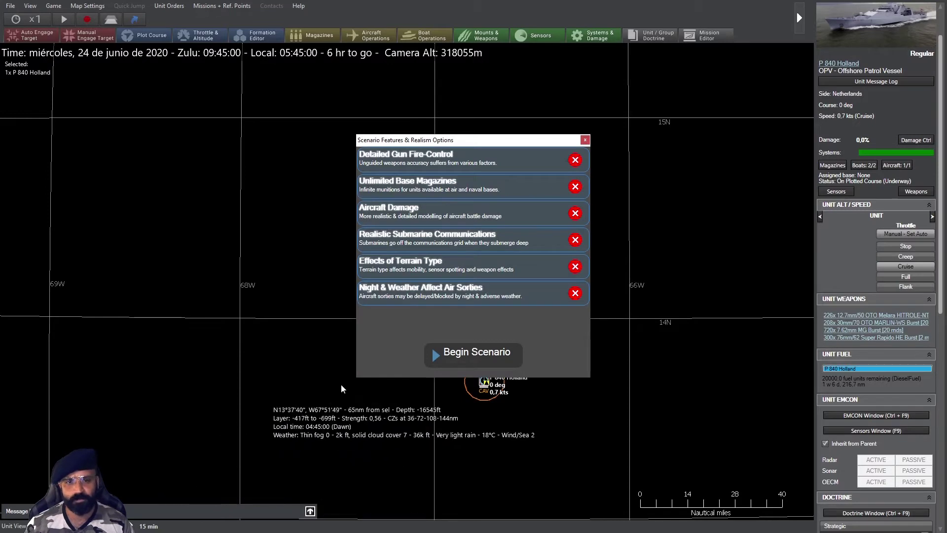
# - Begin the scenario and open P 840 Holland's unit class database entry
pyautogui.click(483, 361)
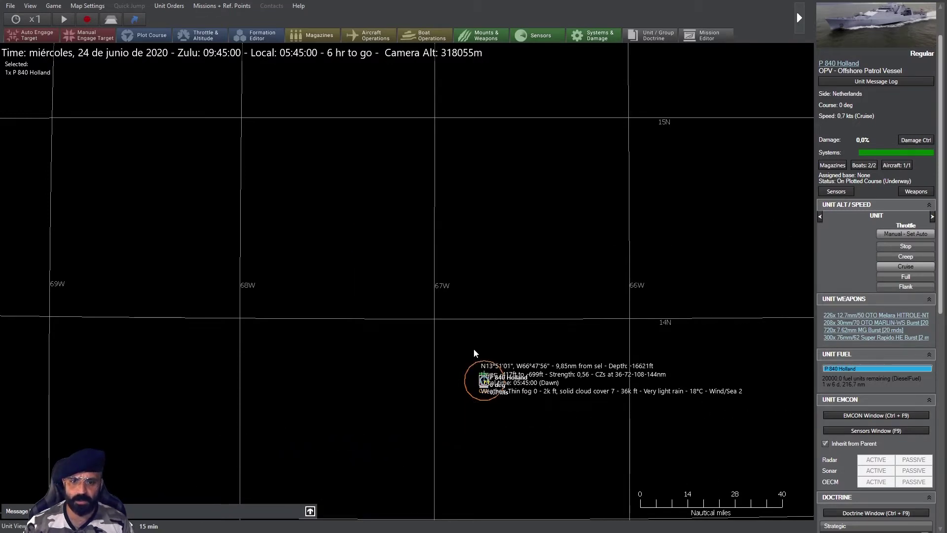
pyautogui.scroll(2, 434, 290)
pyautogui.scroll(1, 444, 293)
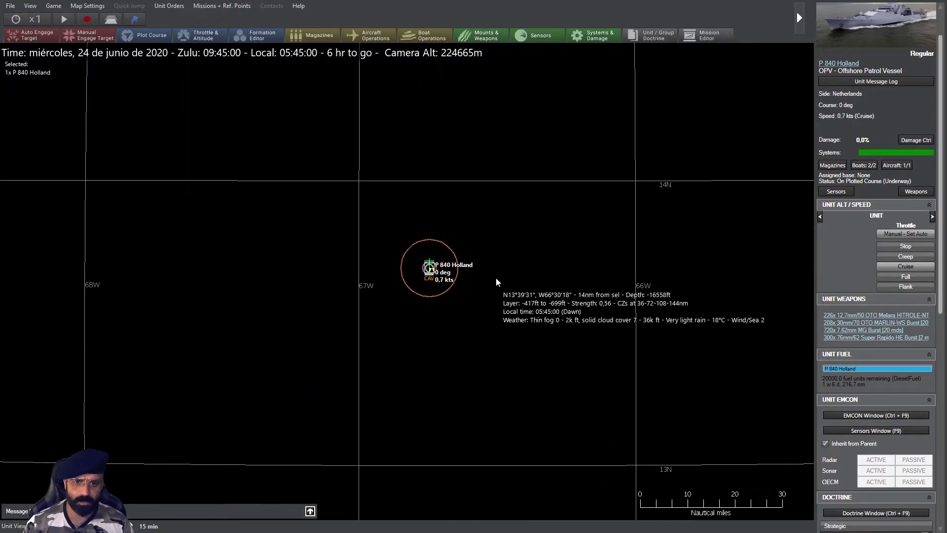
pyautogui.scroll(2, 504, 281)
pyautogui.scroll(1, 531, 277)
pyautogui.scroll(1, 532, 276)
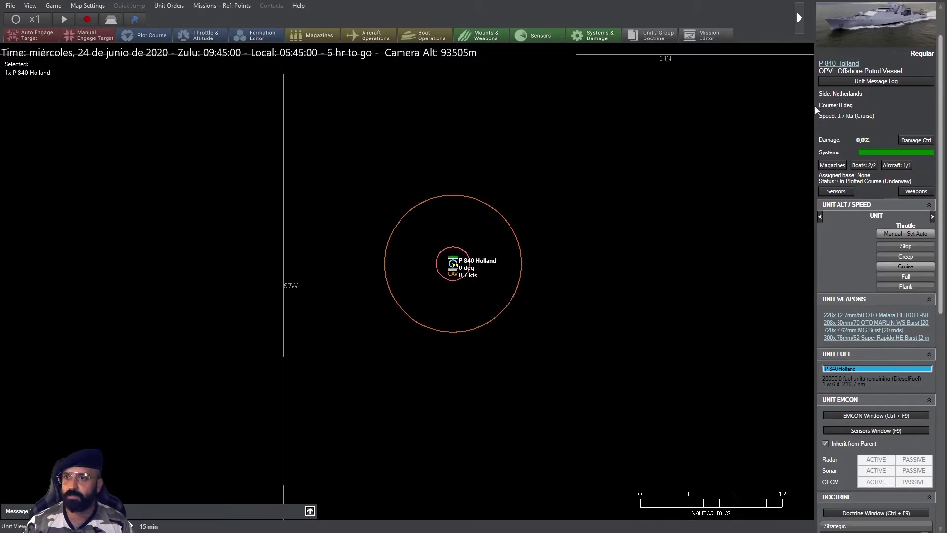
pyautogui.scroll(1, 843, 155)
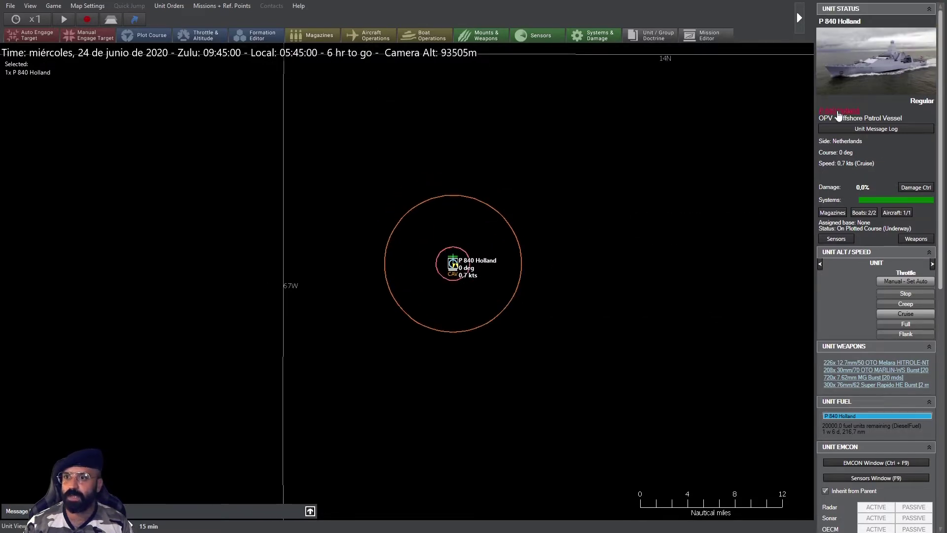
pyautogui.click(839, 111)
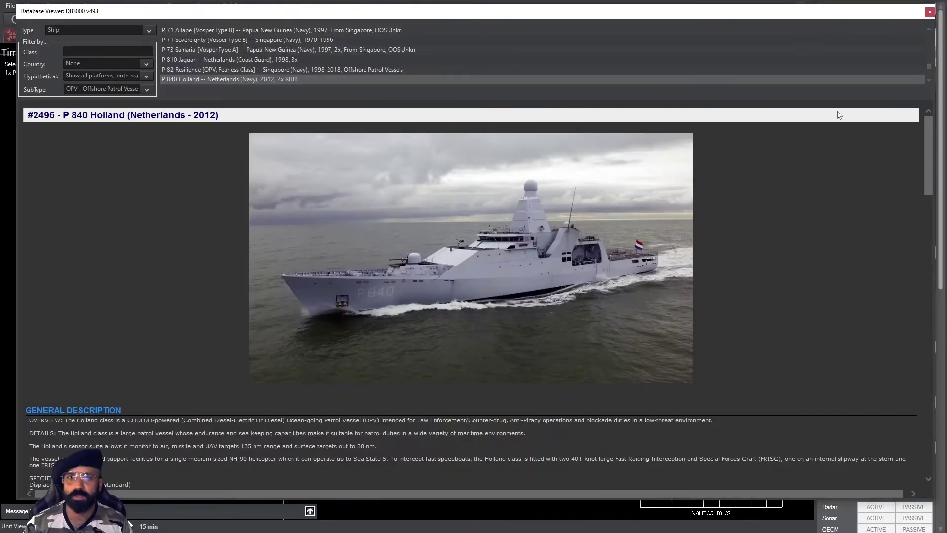
pyautogui.scroll(-1, 926, 152)
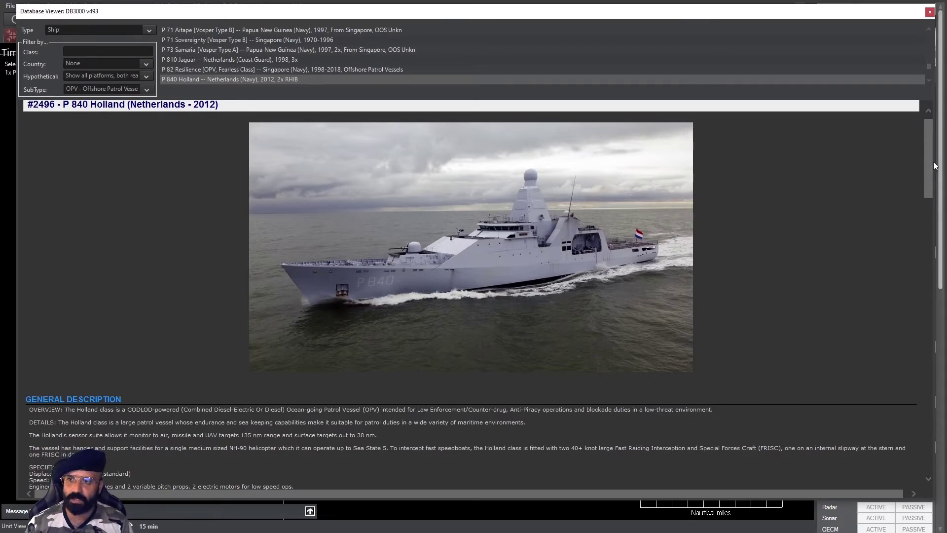
pyautogui.moveTo(930, 159); pyautogui.dragTo(932, 296)
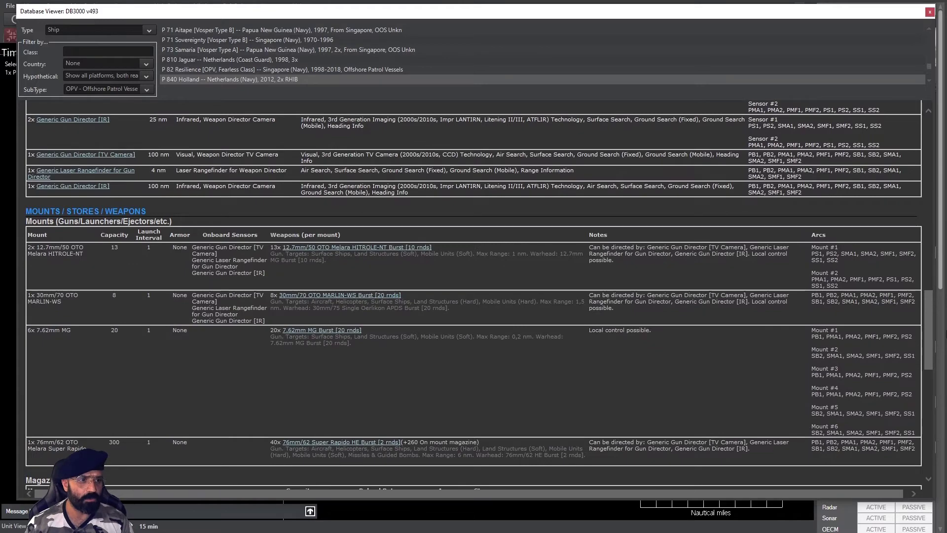
pyautogui.scroll(-1, 473, 296)
pyautogui.moveTo(933, 337)
pyautogui.mouseDown()
pyautogui.moveTo(939, 341)
pyautogui.moveTo(932, 180)
pyautogui.mouseUp()
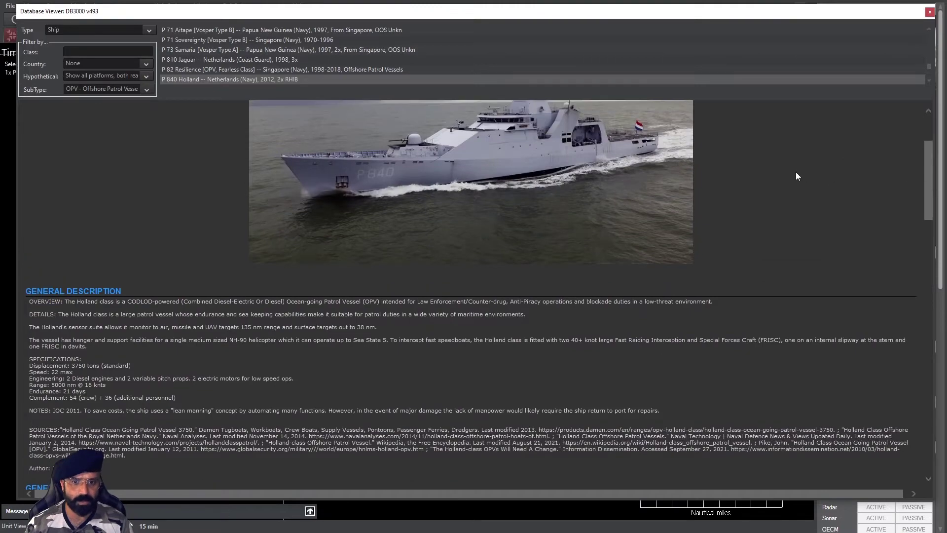
pyautogui.scroll(-5, 739, 281)
pyautogui.scroll(3, 771, 295)
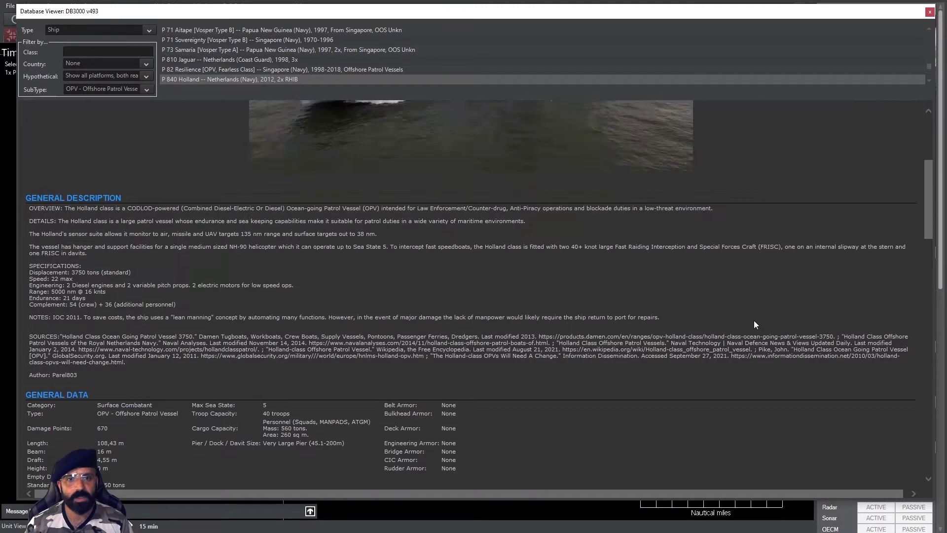
pyautogui.scroll(2, 753, 321)
pyautogui.scroll(-1, 134, 306)
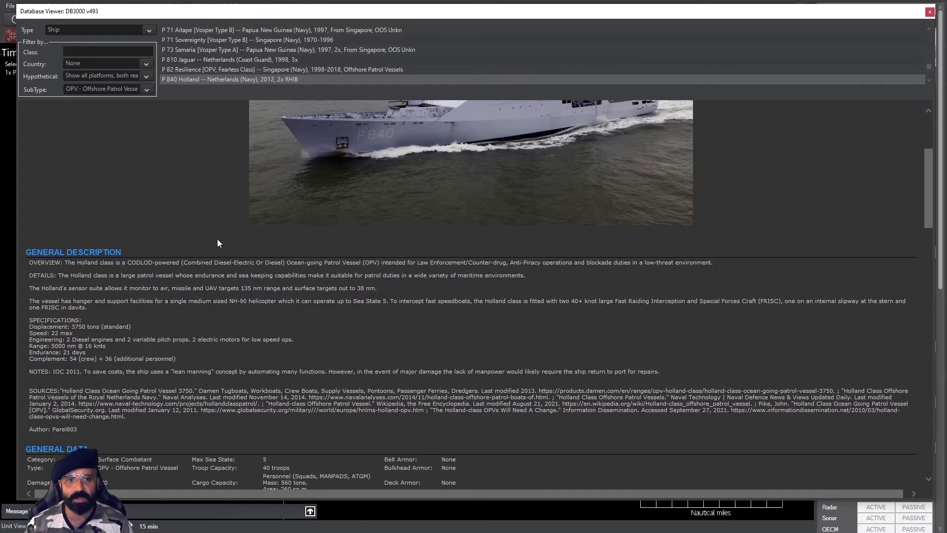
pyautogui.scroll(2, 145, 230)
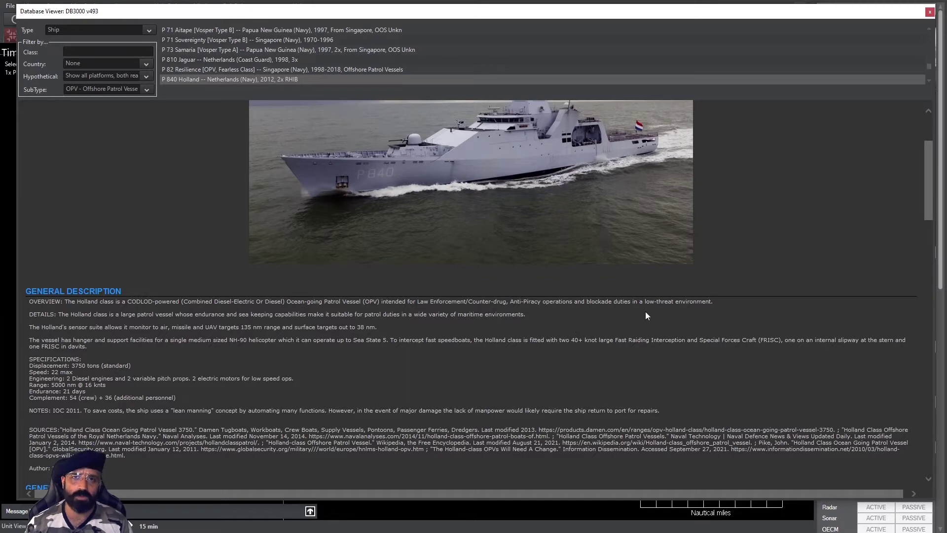
pyautogui.scroll(-2, 213, 383)
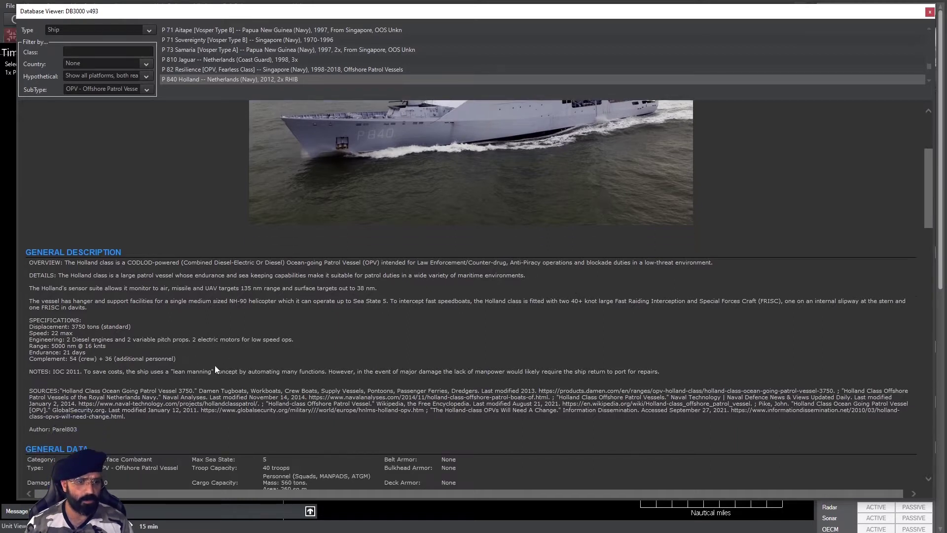
pyautogui.scroll(-3, 204, 316)
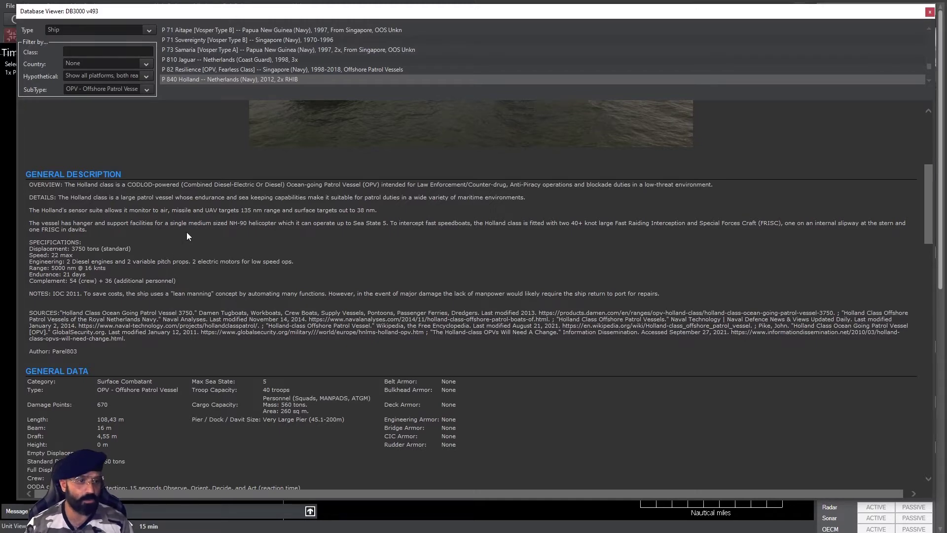
pyautogui.scroll(-5, 184, 391)
pyautogui.scroll(-1, 246, 329)
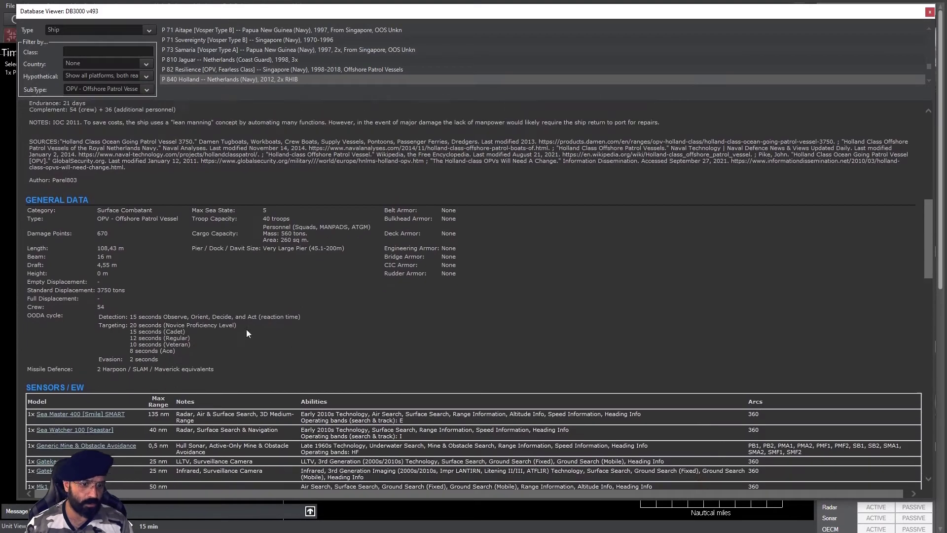
pyautogui.scroll(6, 261, 364)
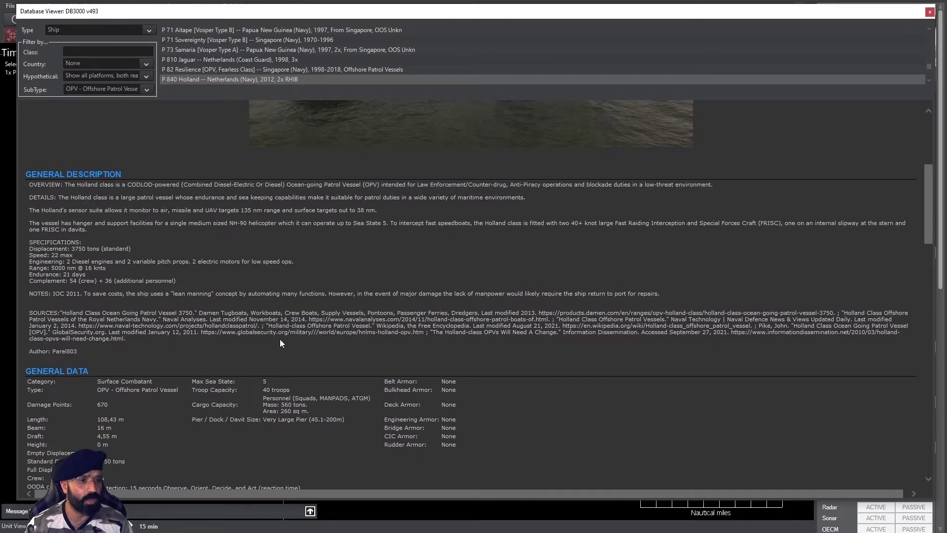
pyautogui.scroll(-3, 241, 374)
pyautogui.scroll(-2, 241, 374)
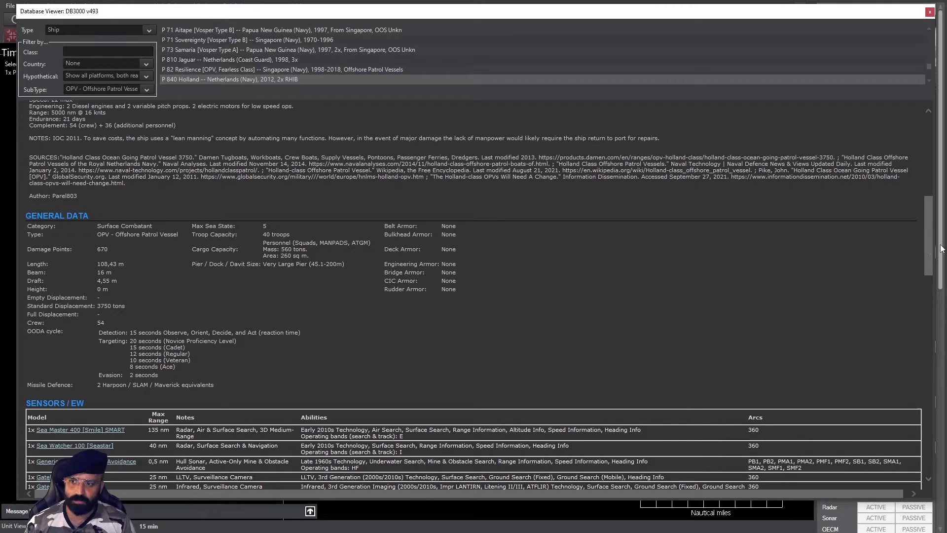
pyautogui.moveTo(930, 255)
pyautogui.mouseDown()
pyautogui.moveTo(931, 180)
pyautogui.moveTo(917, 140)
pyautogui.mouseUp()
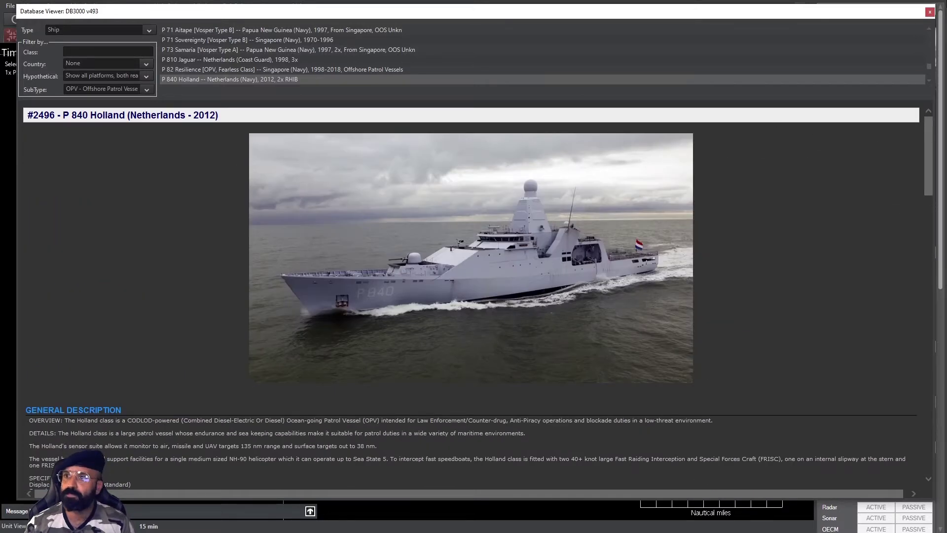
# - Close P 840 Holland's Database Viewer entry to return to the tactical map
pyautogui.click(930, 11)
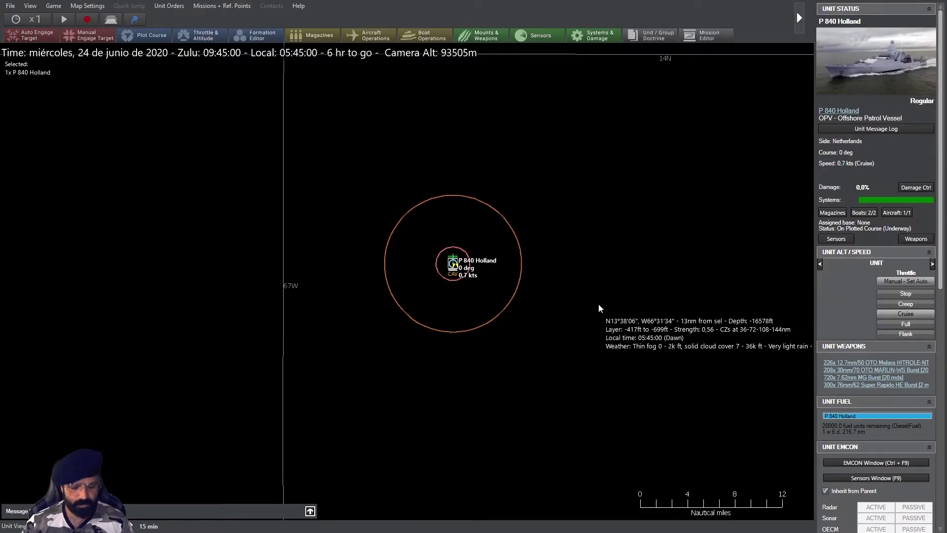
# - Hide the toolbar and bring up P 840 Holland's Boat Operations window, moved higher
pyautogui.click(136, 19)
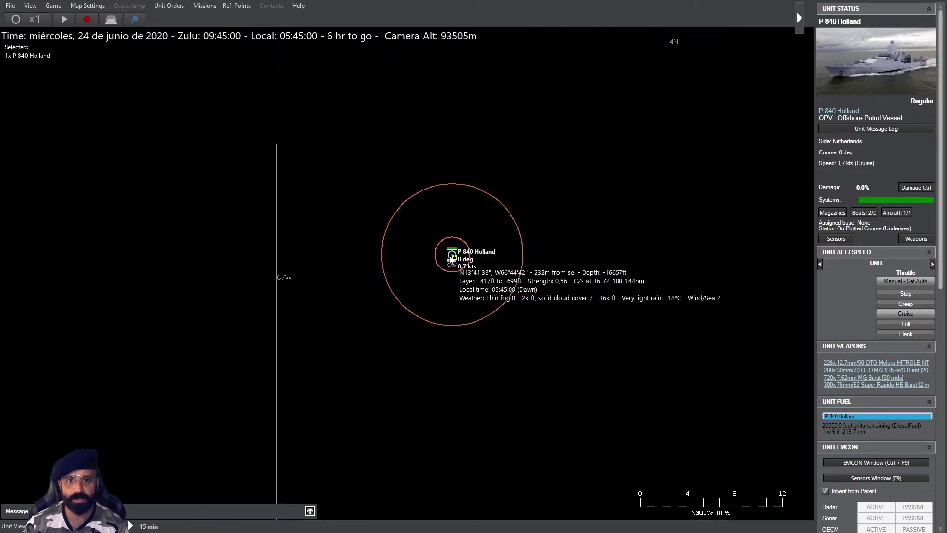
pyautogui.press('F8')
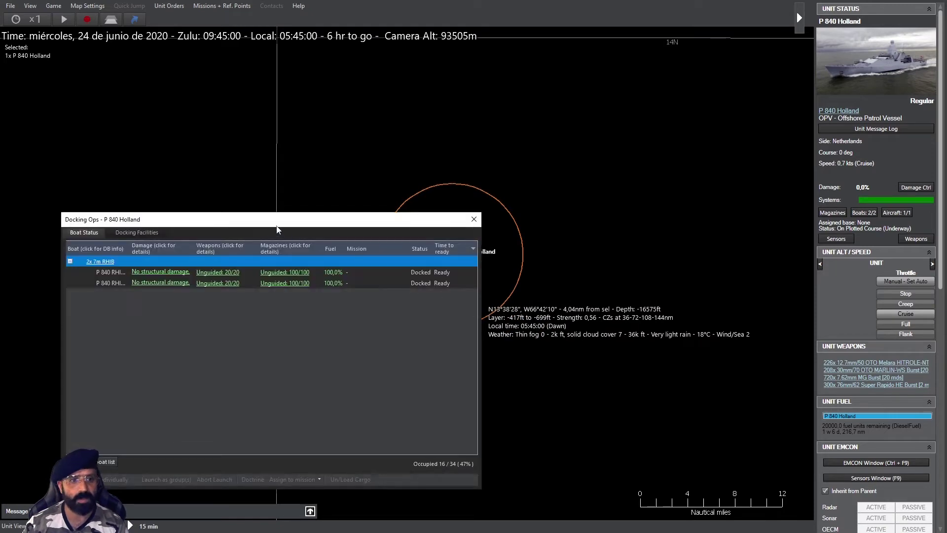
pyautogui.moveTo(255, 224); pyautogui.dragTo(250, 90)
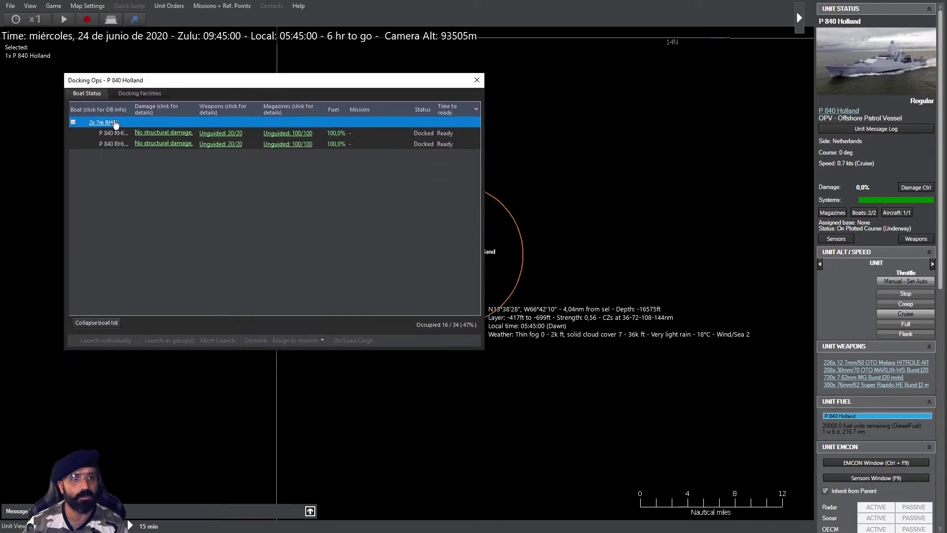
pyautogui.click(74, 123)
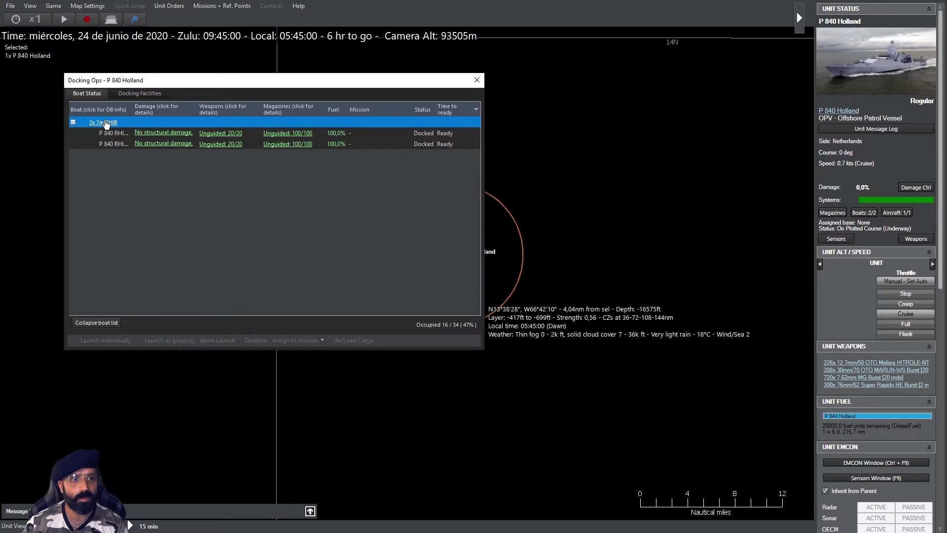
# - Review the 7m RHIB database entry, close both windows, and show the ship's Air Ops
pyautogui.click(109, 125)
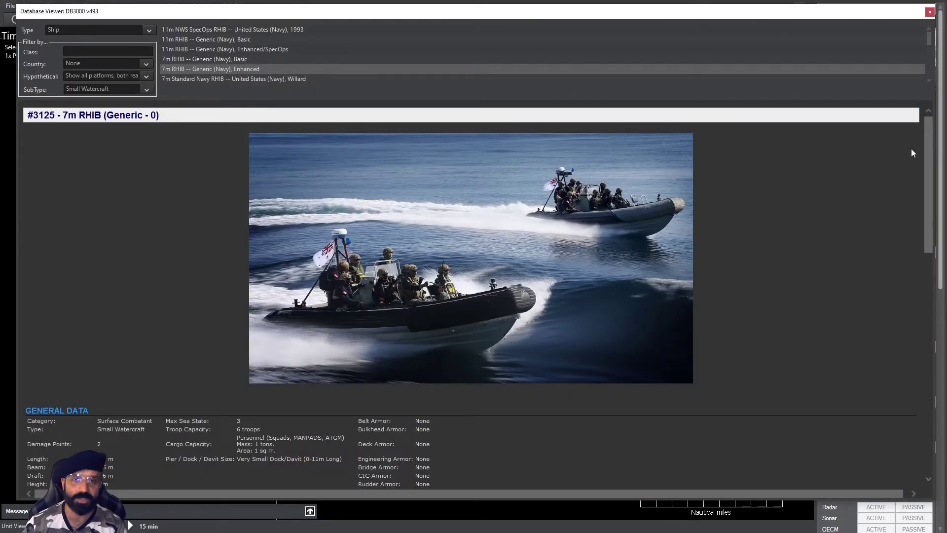
pyautogui.click(930, 12)
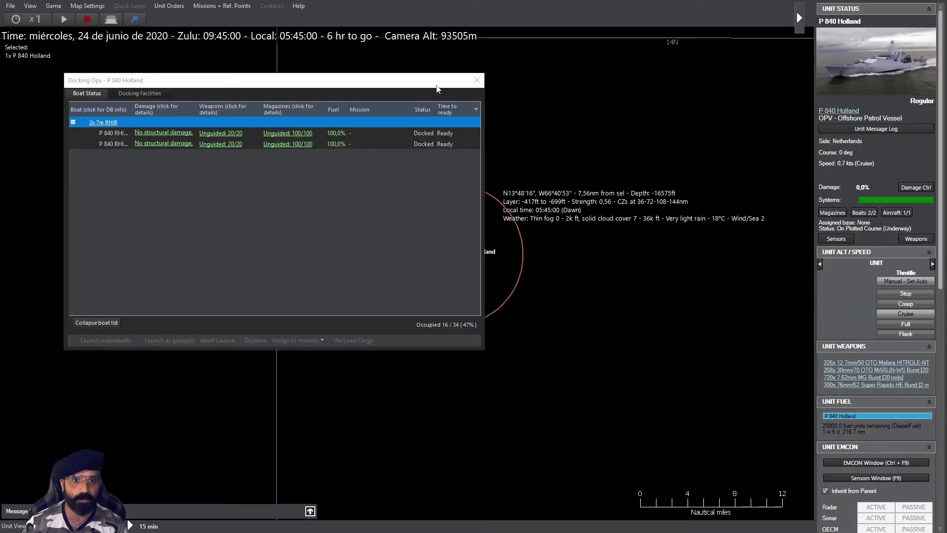
pyautogui.click(476, 79)
pyautogui.press('F6')
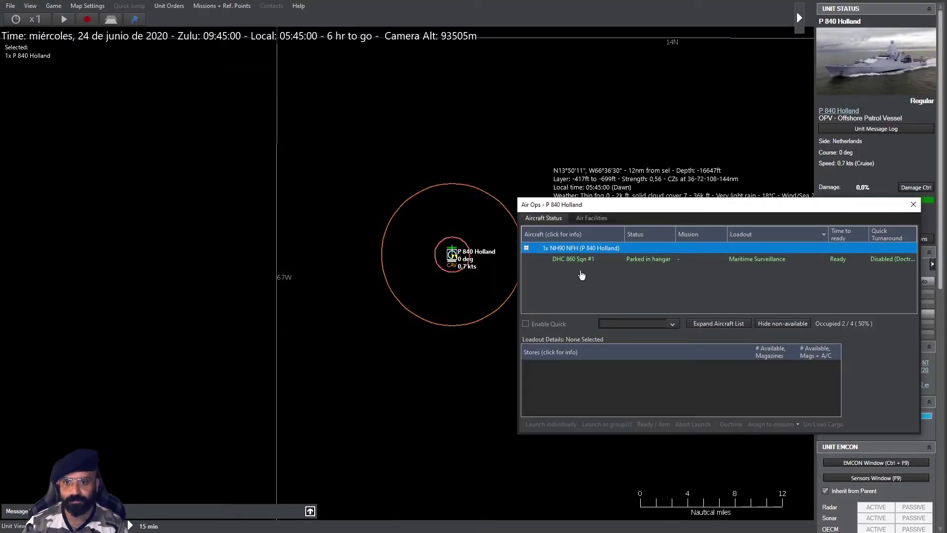
# - View the parked NH90 NFH helicopter's database entry, then close it
pyautogui.click(573, 265)
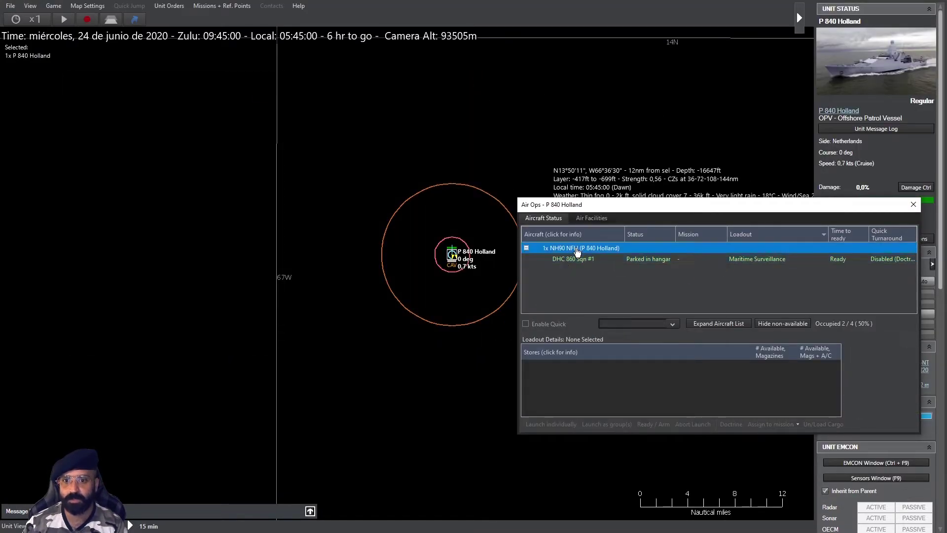
pyautogui.doubleClick(584, 253)
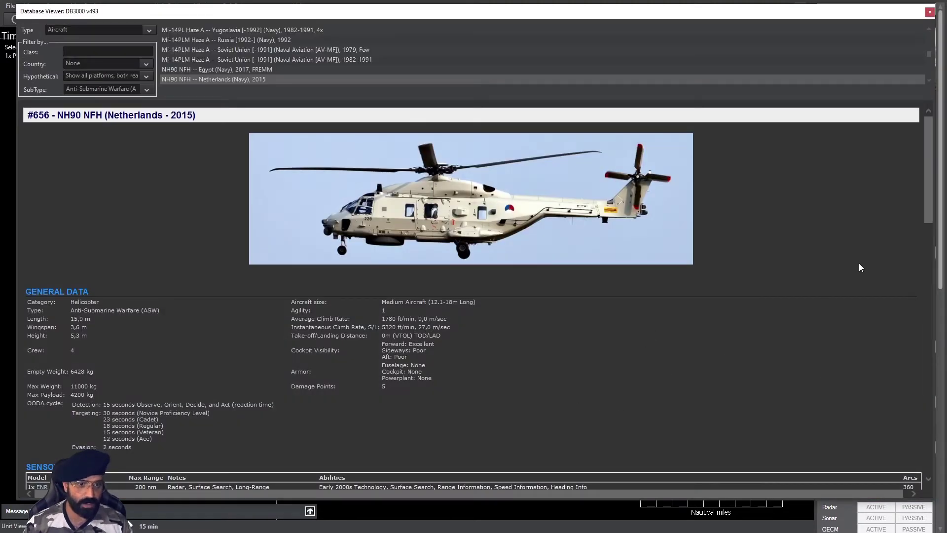
pyautogui.moveTo(932, 207); pyautogui.dragTo(931, 197)
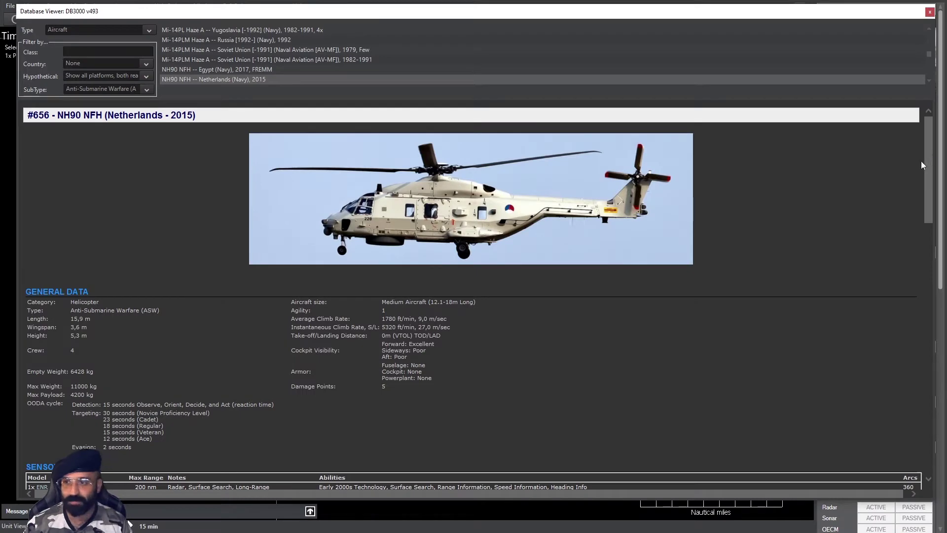
pyautogui.moveTo(926, 162); pyautogui.dragTo(929, 326)
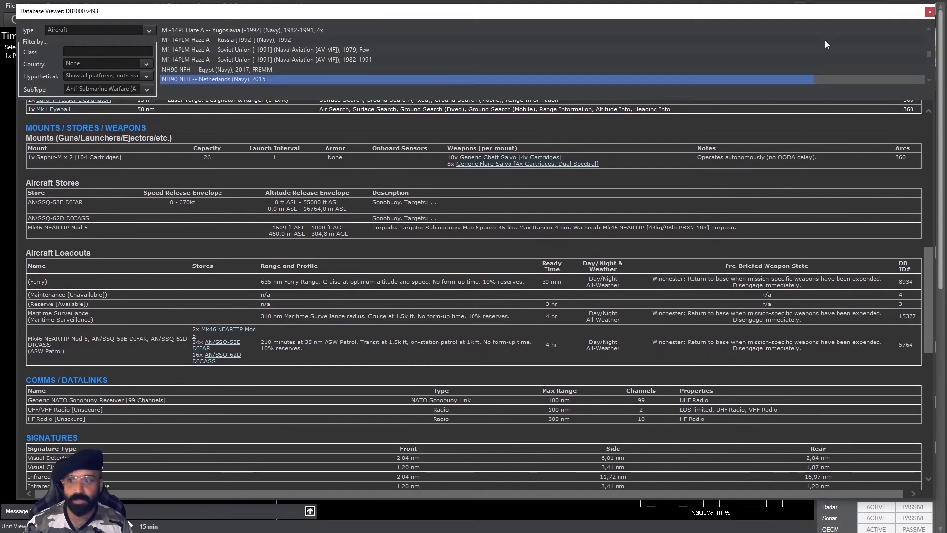
pyautogui.click(930, 13)
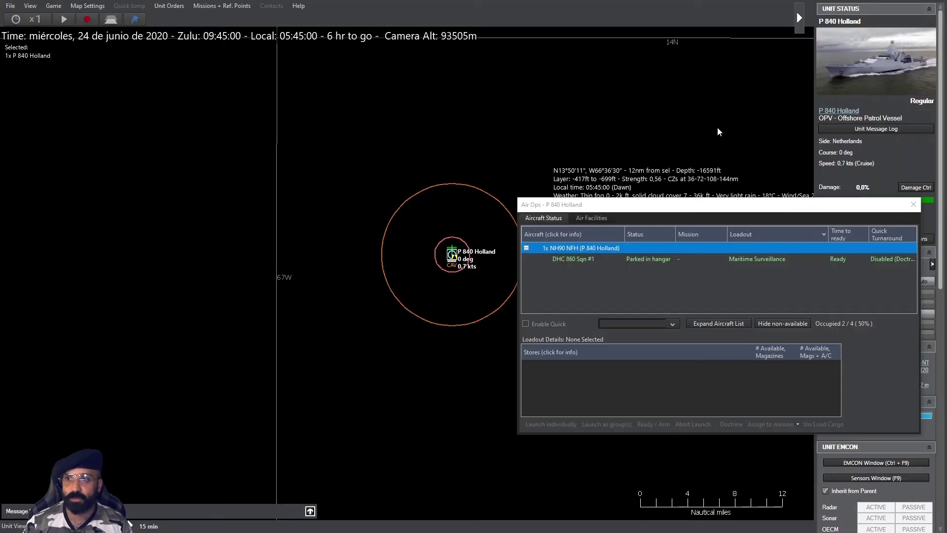
# - Close the Air Ops window, nudge the map, and start the simulation clock
pyautogui.click(917, 201)
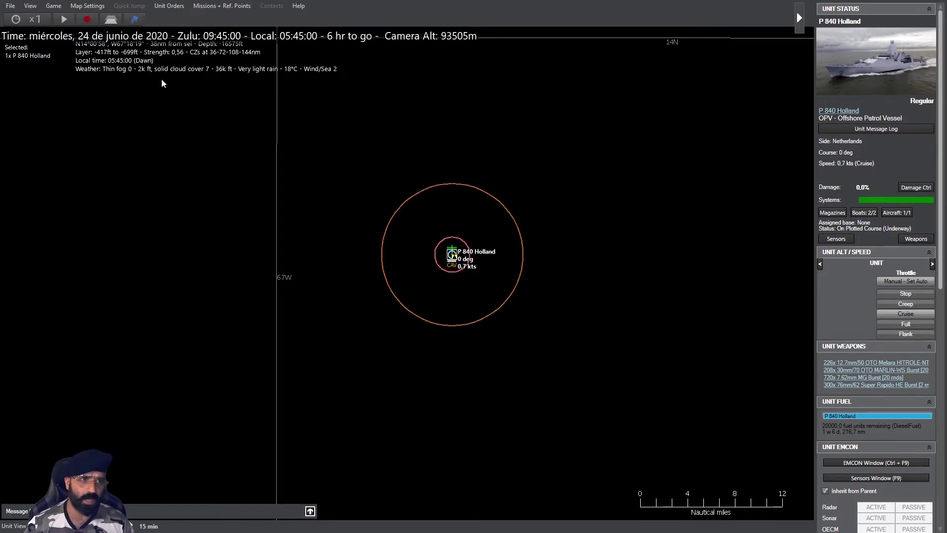
pyautogui.moveTo(161, 78); pyautogui.dragTo(142, 88)
pyautogui.click(63, 20)
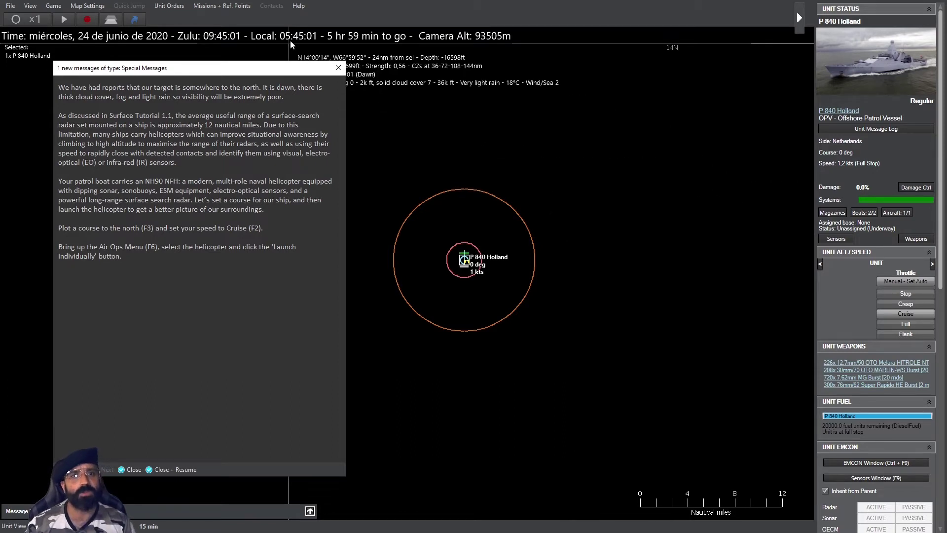
pyautogui.scroll(-3, 745, 415)
pyautogui.scroll(-5, 745, 414)
pyautogui.scroll(-5, 631, 341)
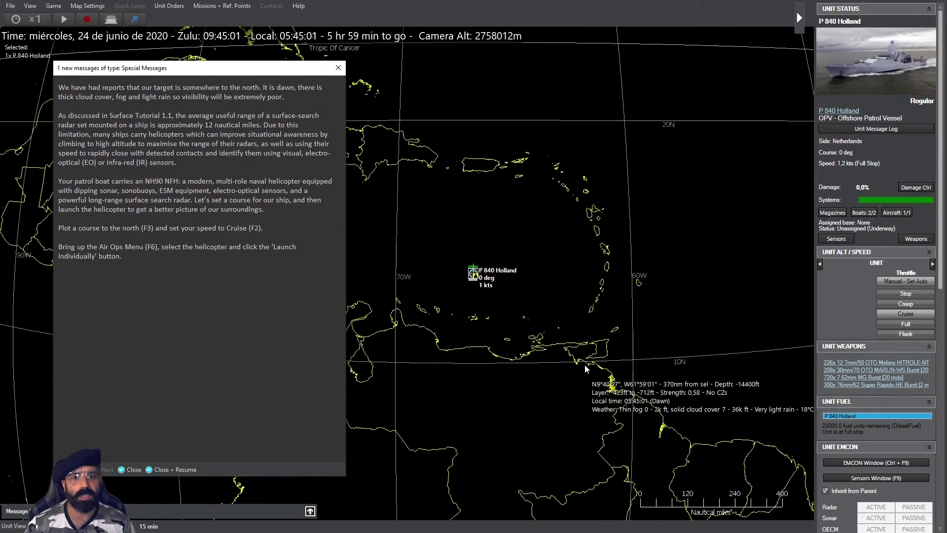
pyautogui.scroll(-3, 585, 364)
pyautogui.scroll(-3, 597, 359)
pyautogui.scroll(6, 459, 259)
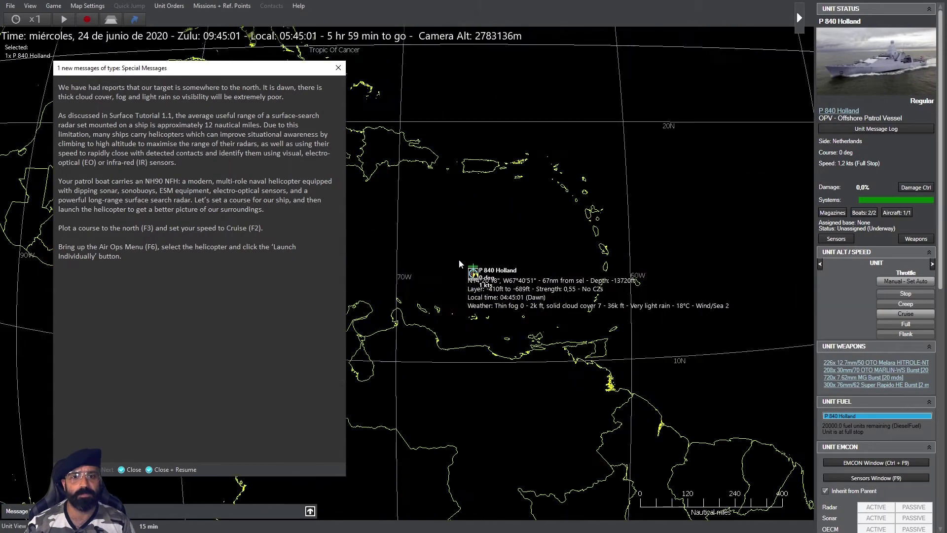
pyautogui.scroll(3, 458, 263)
pyautogui.scroll(3, 463, 266)
pyautogui.scroll(3, 467, 275)
pyautogui.scroll(2, 471, 286)
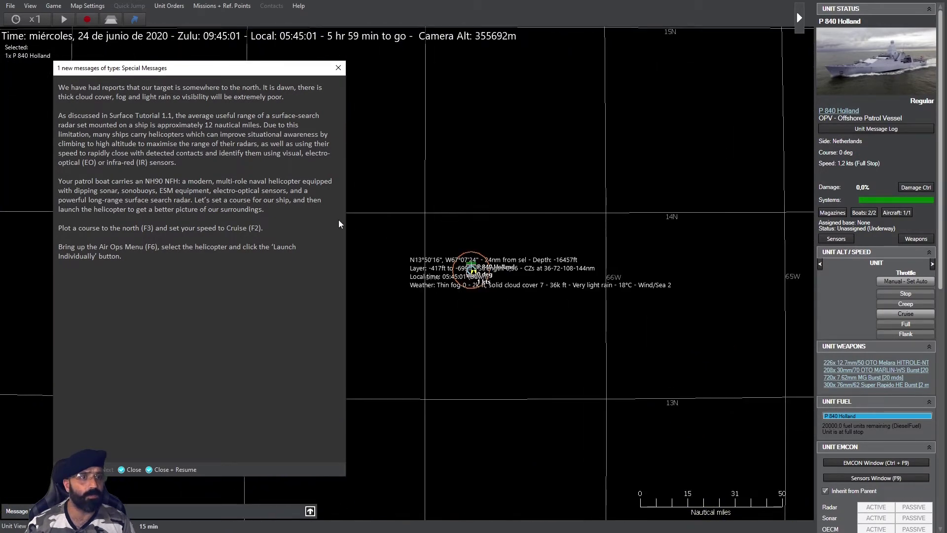
pyautogui.scroll(1, 458, 296)
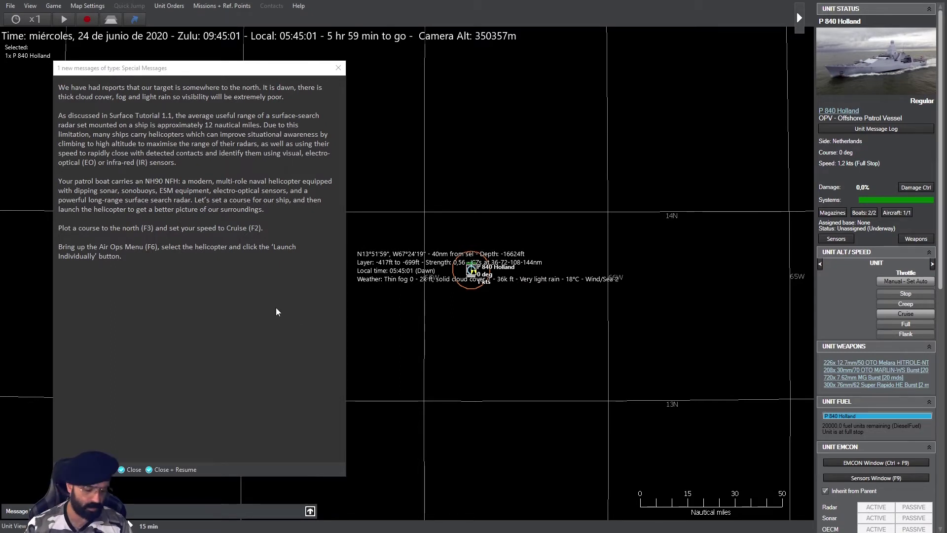
# - Plot a course due north for P 840 Holland, keeping its cruise speed
pyautogui.press('F3')
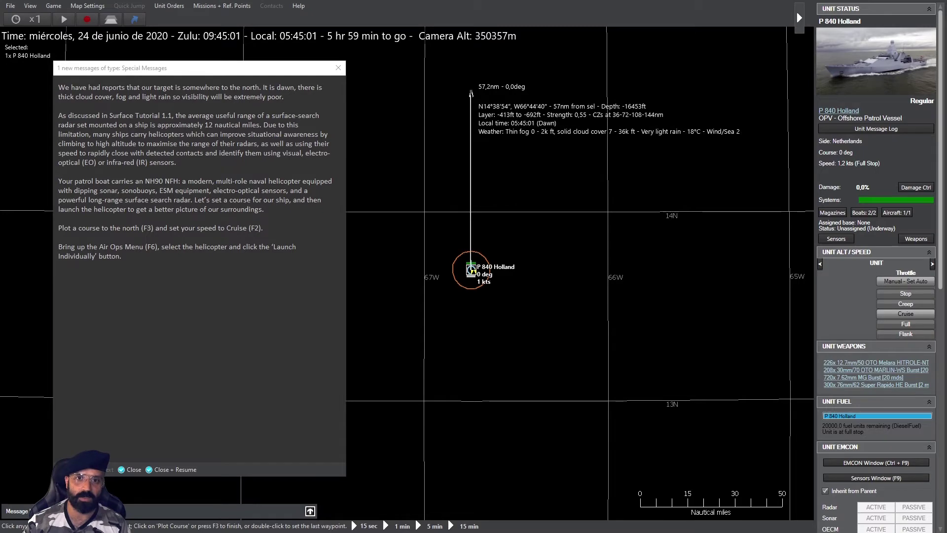
pyautogui.doubleClick(471, 93)
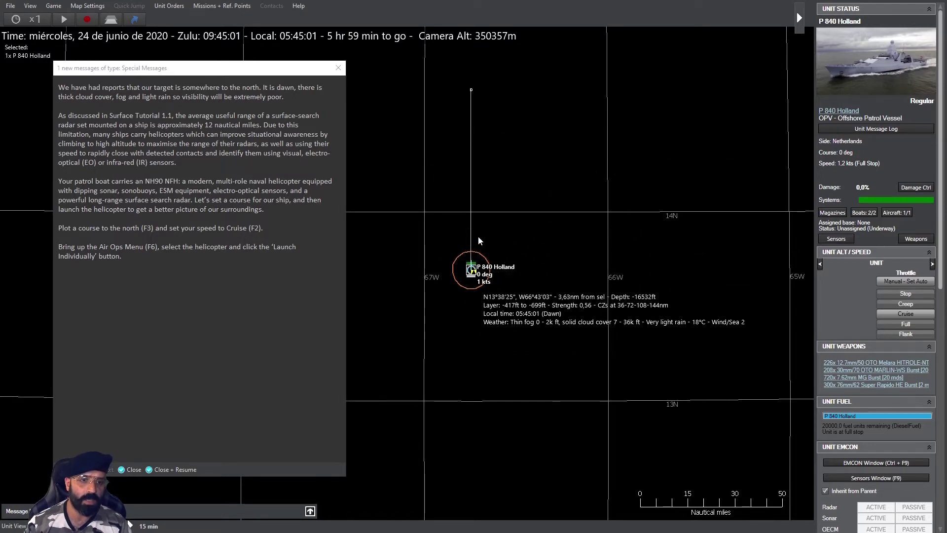
pyautogui.press('F2')
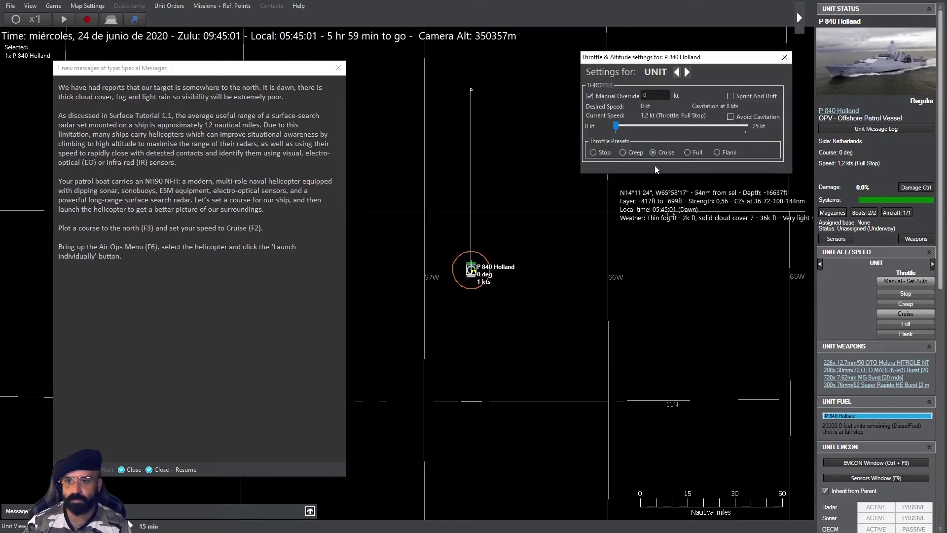
pyautogui.click(784, 57)
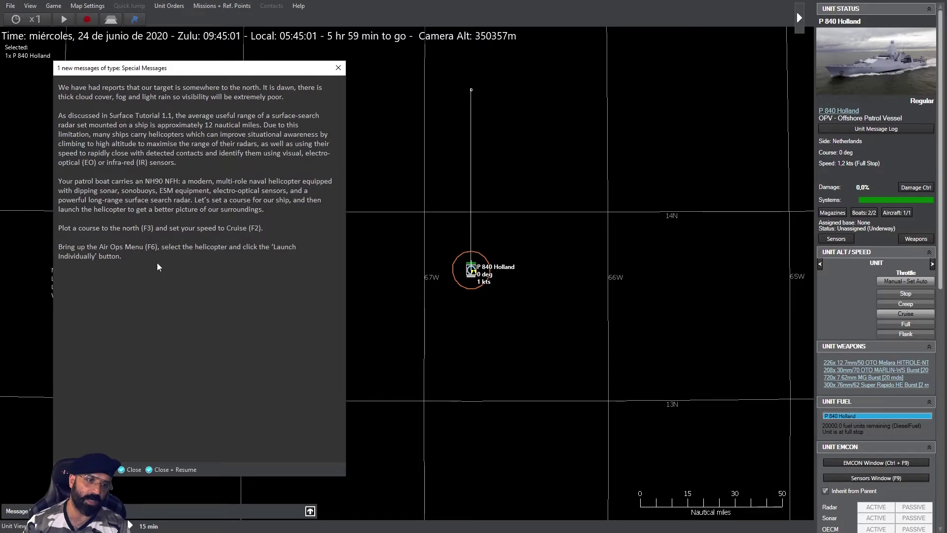
# - Launch helicopter DHC 860 Sqn #1 individually and resume the simulation
pyautogui.press('F6')
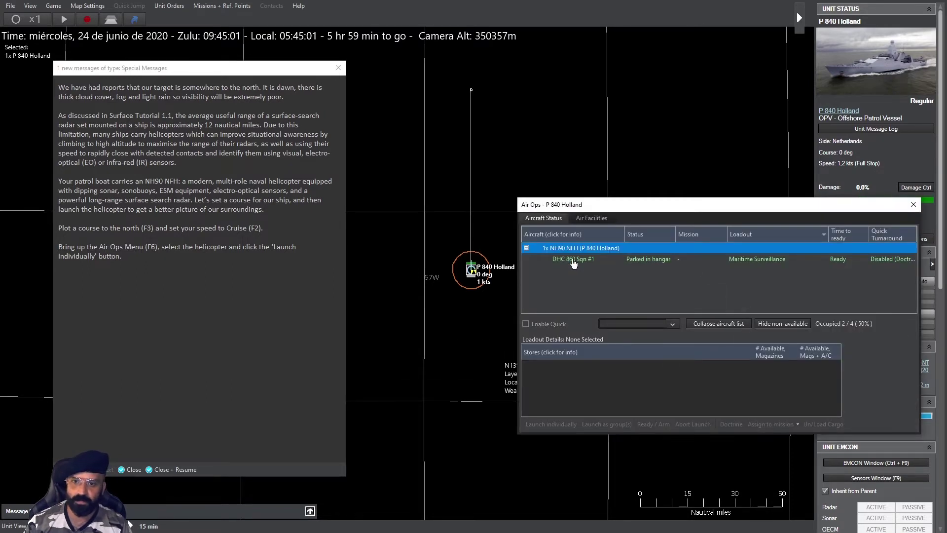
pyautogui.click(573, 260)
pyautogui.moveTo(643, 209)
pyautogui.mouseDown()
pyautogui.moveTo(627, 117)
pyautogui.moveTo(636, 109)
pyautogui.mouseUp()
pyautogui.rightClick(559, 161)
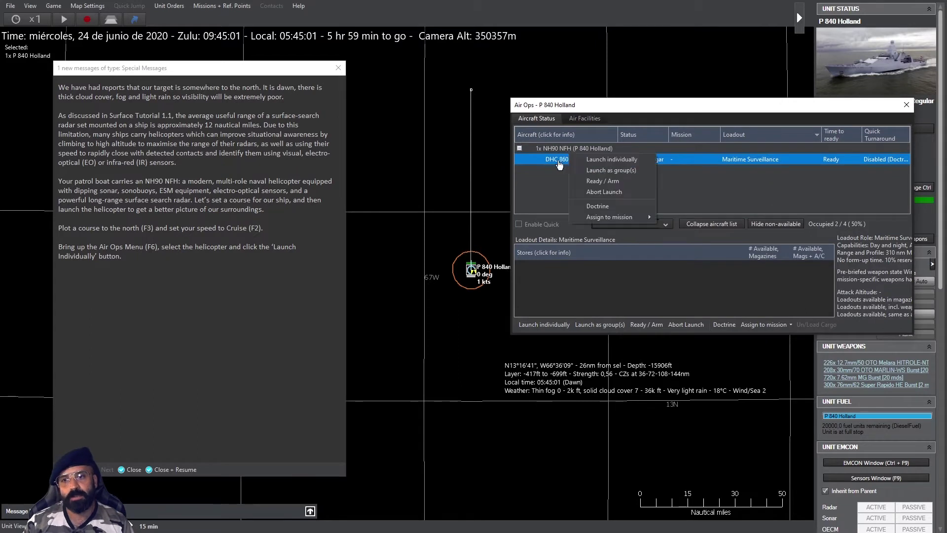
pyautogui.click(624, 162)
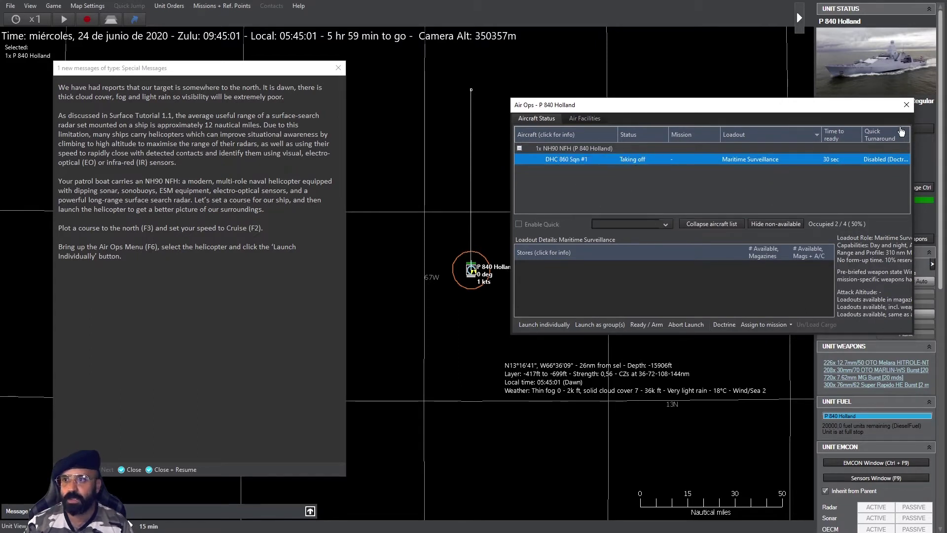
pyautogui.click(905, 104)
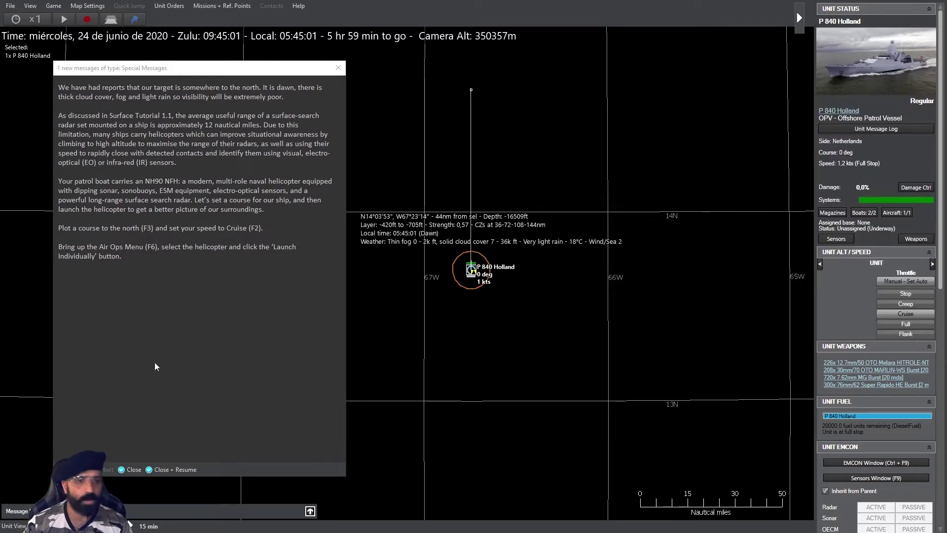
pyautogui.click(175, 469)
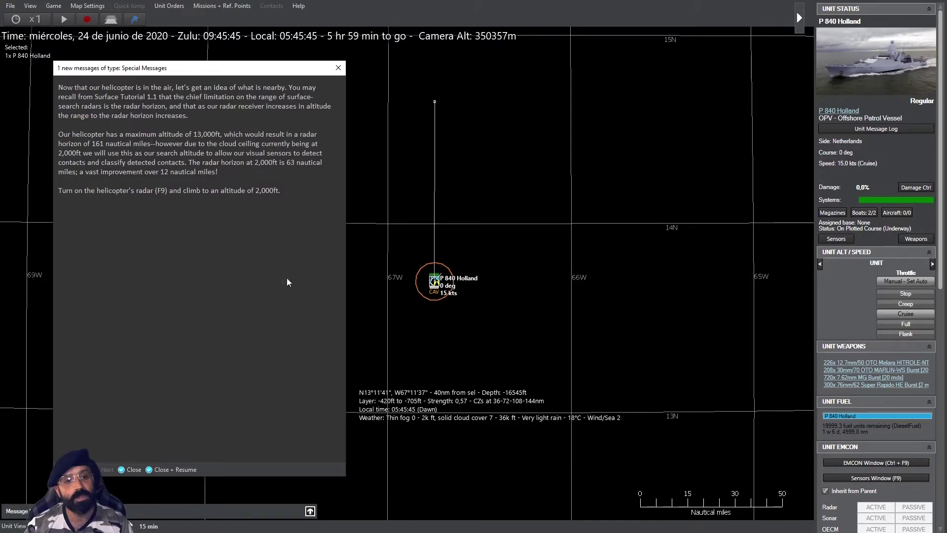
# - Highlight the radar and climb instructions, then select DHC 860 Sqn #1 at the ship
pyautogui.moveTo(97, 189); pyautogui.dragTo(280, 190)
pyautogui.click(162, 194)
pyautogui.click(267, 195)
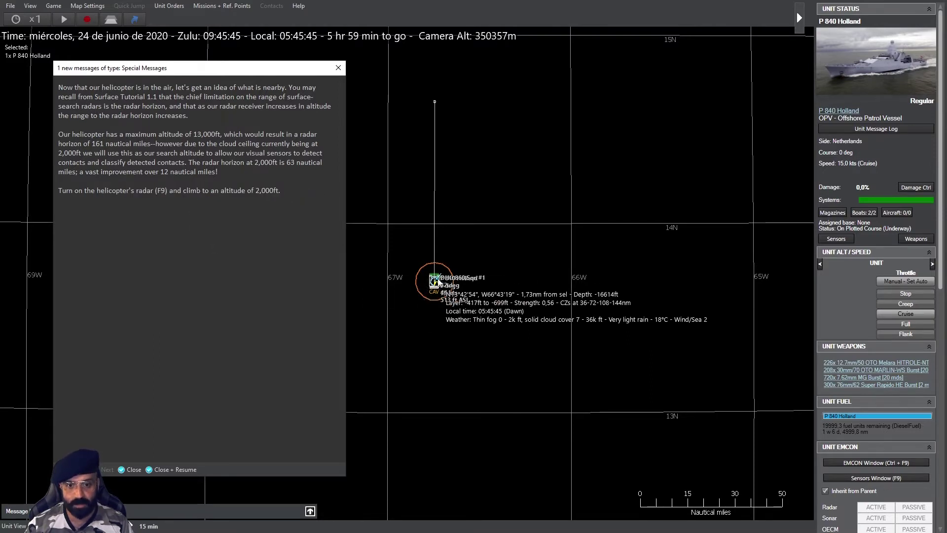
pyautogui.click(435, 282)
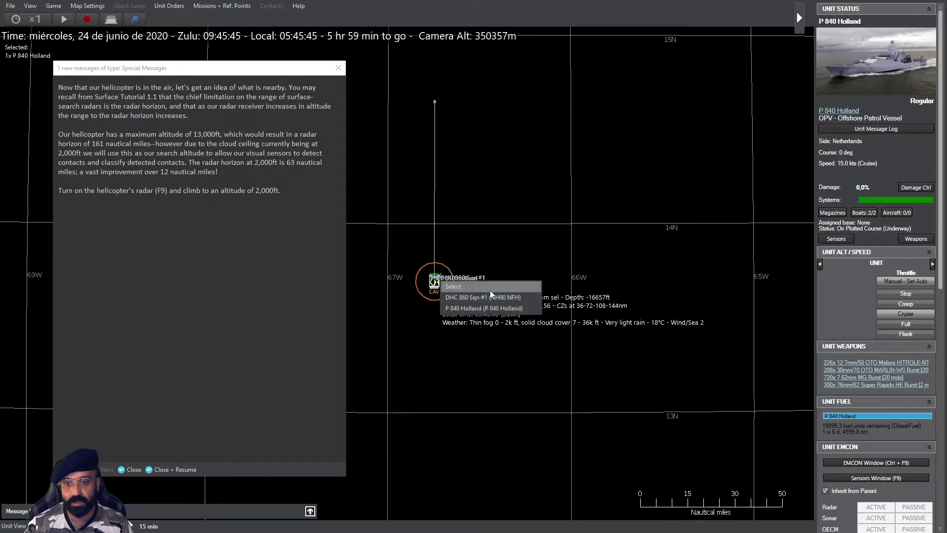
pyautogui.click(526, 293)
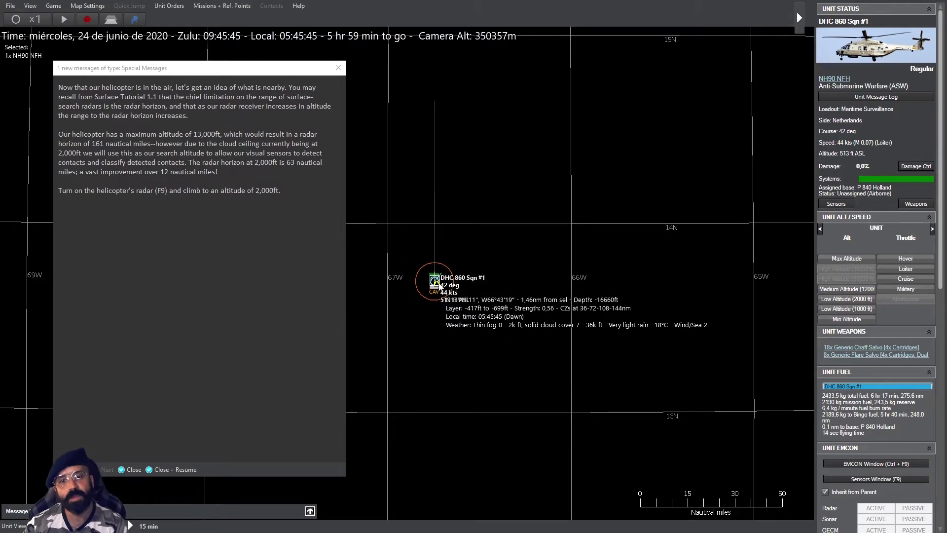
# - Untick 'Unit obeys EMCON' and switch on DHC 860 Sqn #1's radars
pyautogui.press('F9')
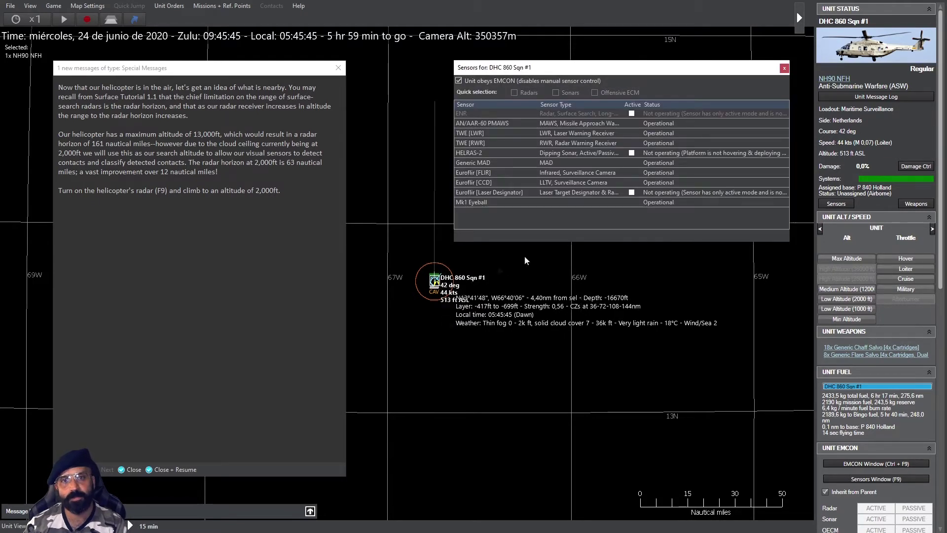
pyautogui.moveTo(509, 69); pyautogui.dragTo(480, 100)
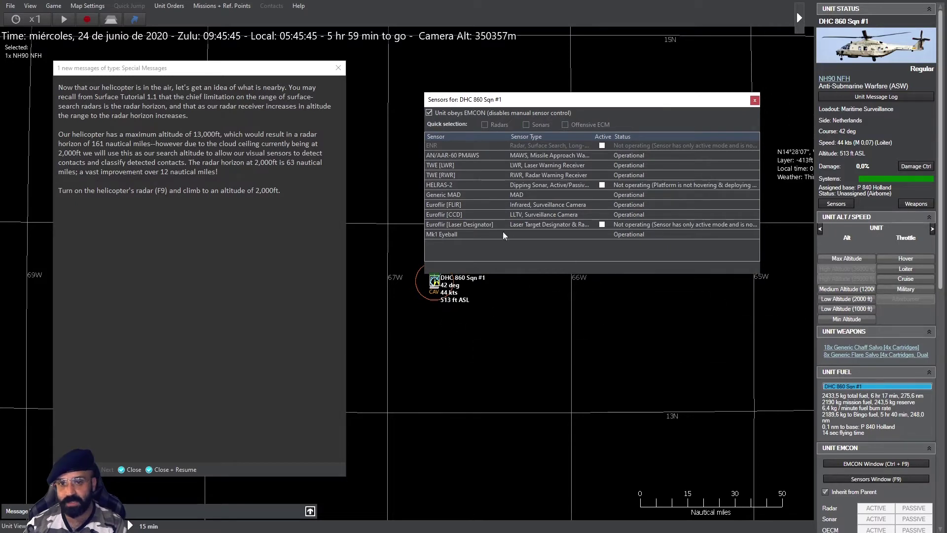
pyautogui.click(429, 113)
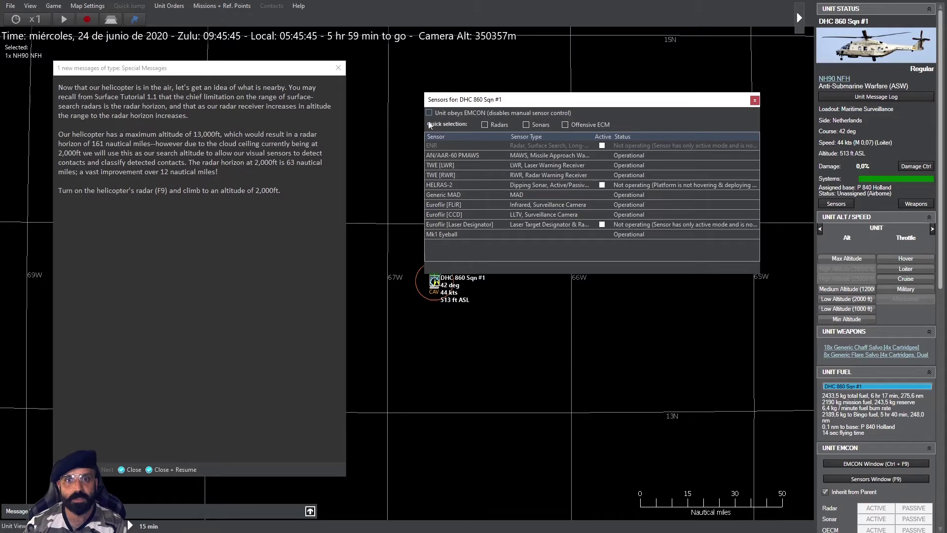
pyautogui.click(486, 125)
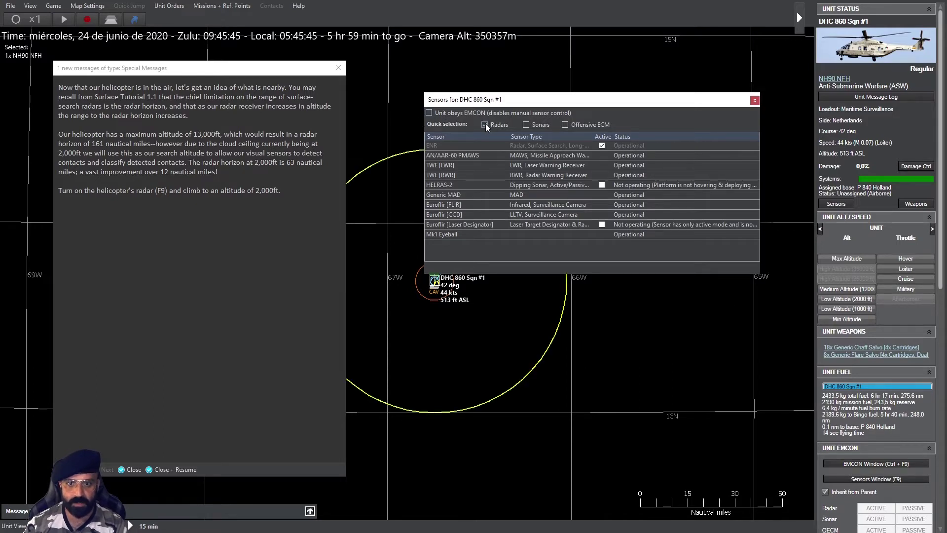
pyautogui.moveTo(565, 103); pyautogui.dragTo(706, 132)
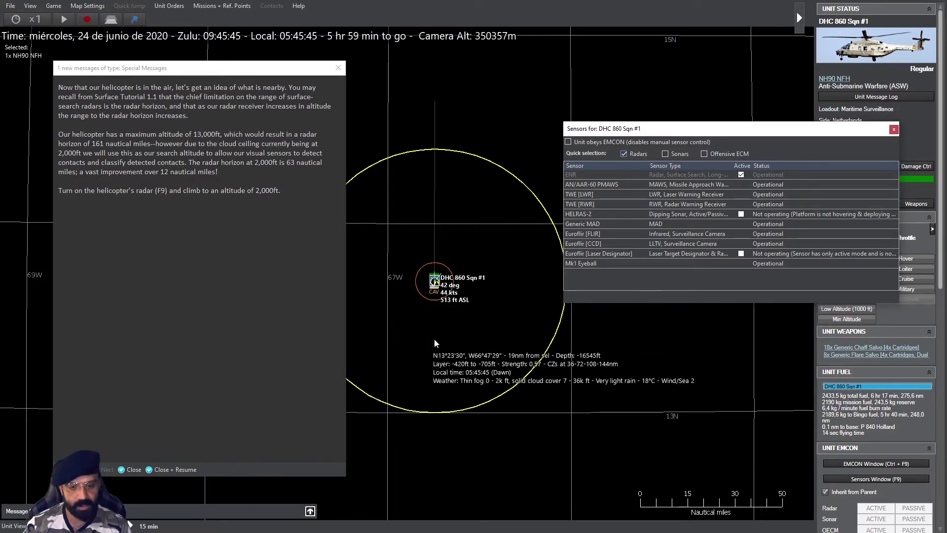
pyautogui.press('F2')
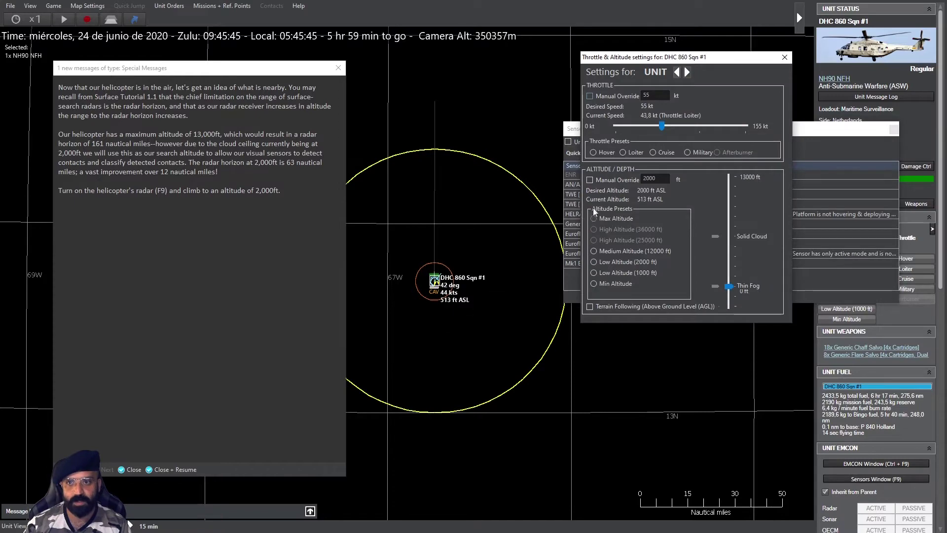
# - Set DHC 860 Sqn #1's desired altitude to the Low Altitude 2,000 ft preset
pyautogui.moveTo(683, 57)
pyautogui.mouseDown()
pyautogui.moveTo(694, 317)
pyautogui.moveTo(697, 255)
pyautogui.mouseUp()
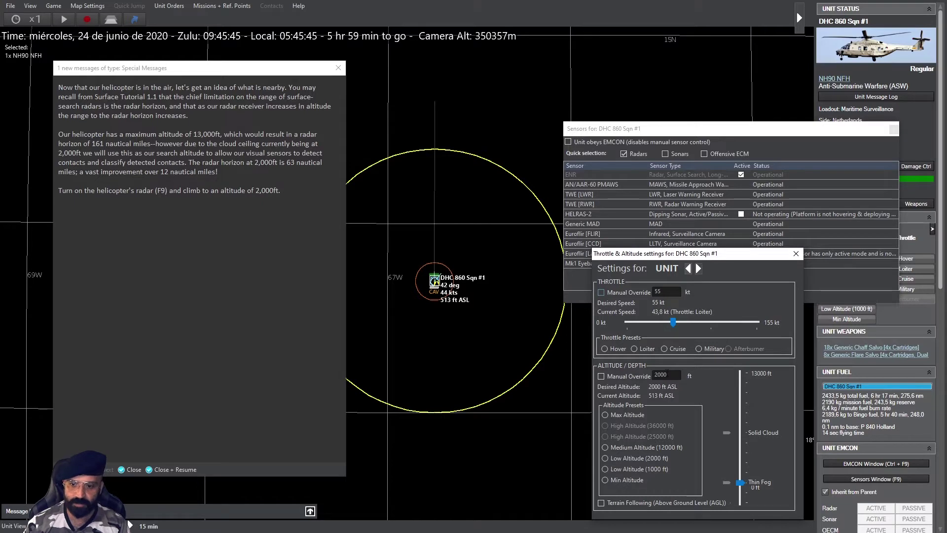
pyautogui.doubleClick(661, 374)
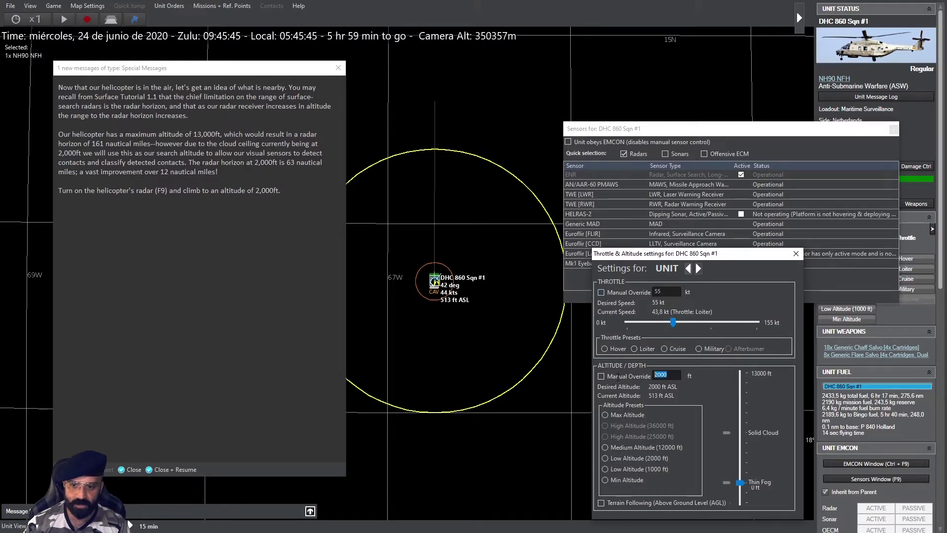
pyautogui.click(605, 457)
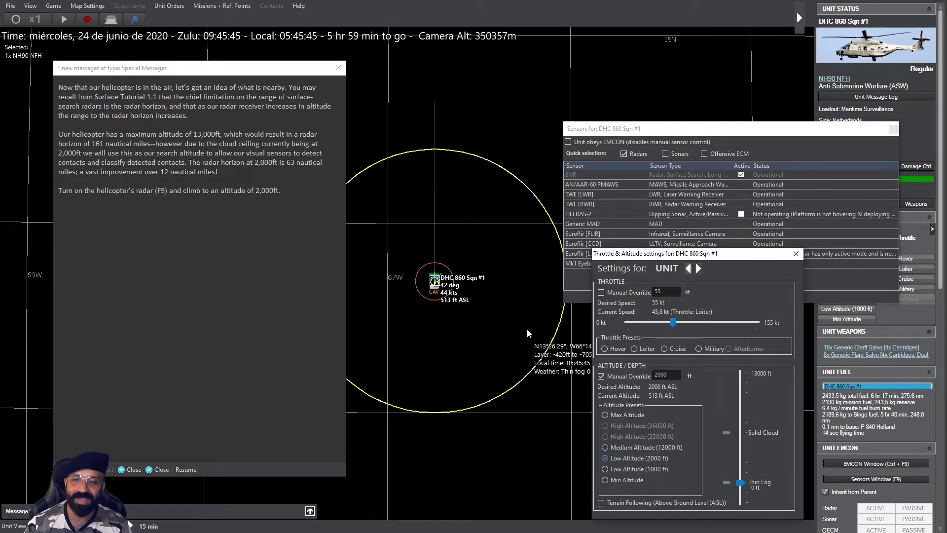
# - Dismiss the altitude message and let the simulation run until radar contacts appear
pyautogui.click(179, 468)
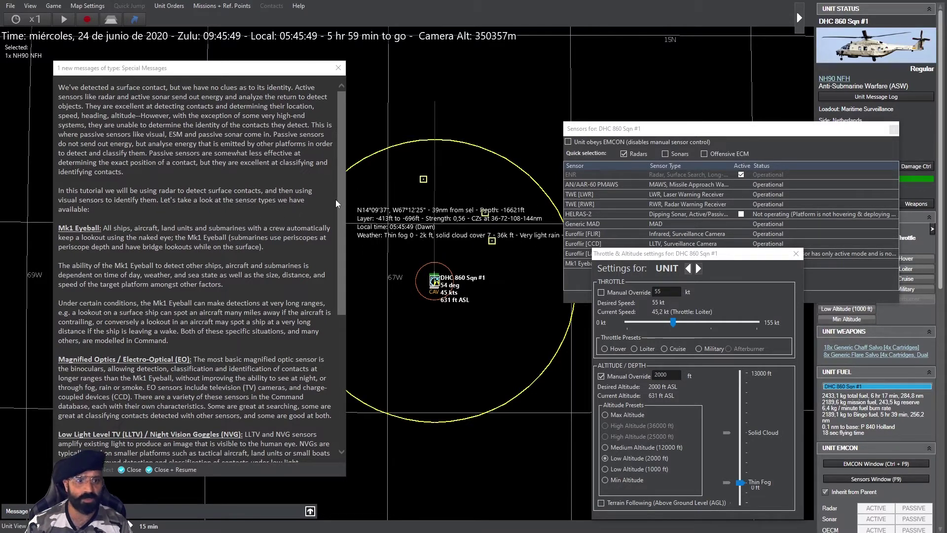
pyautogui.moveTo(340, 199); pyautogui.dragTo(351, 281)
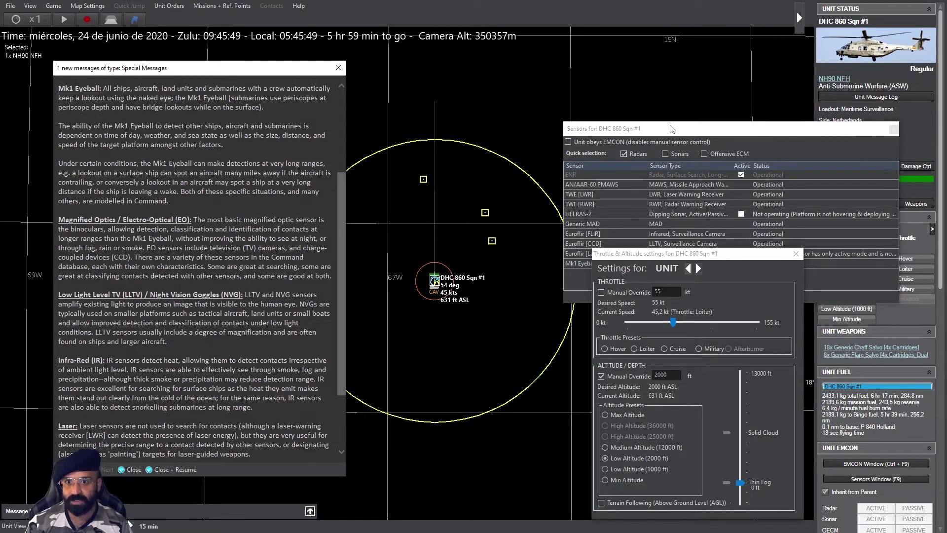
# - Drag the helicopter's Sensors window to the top right, clear of the throttle settings
pyautogui.moveTo(677, 130); pyautogui.dragTo(632, 56)
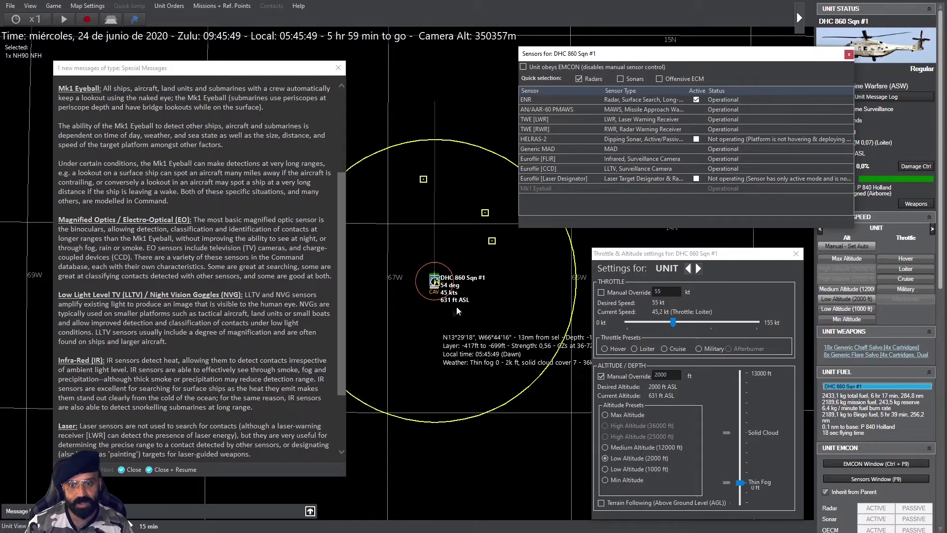
pyautogui.moveTo(697, 54)
pyautogui.mouseDown()
pyautogui.moveTo(755, 60)
pyautogui.moveTo(735, 65)
pyautogui.mouseUp()
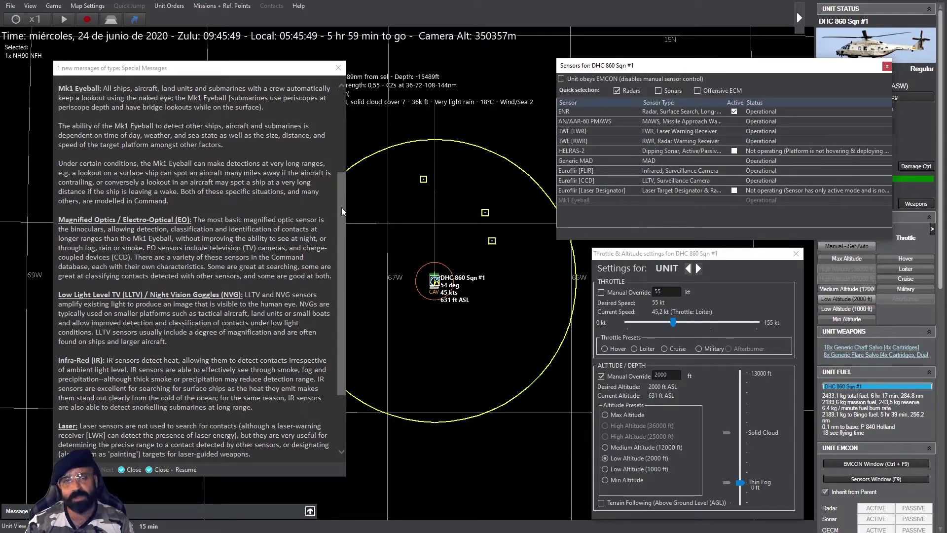
pyautogui.moveTo(342, 208); pyautogui.dragTo(343, 244)
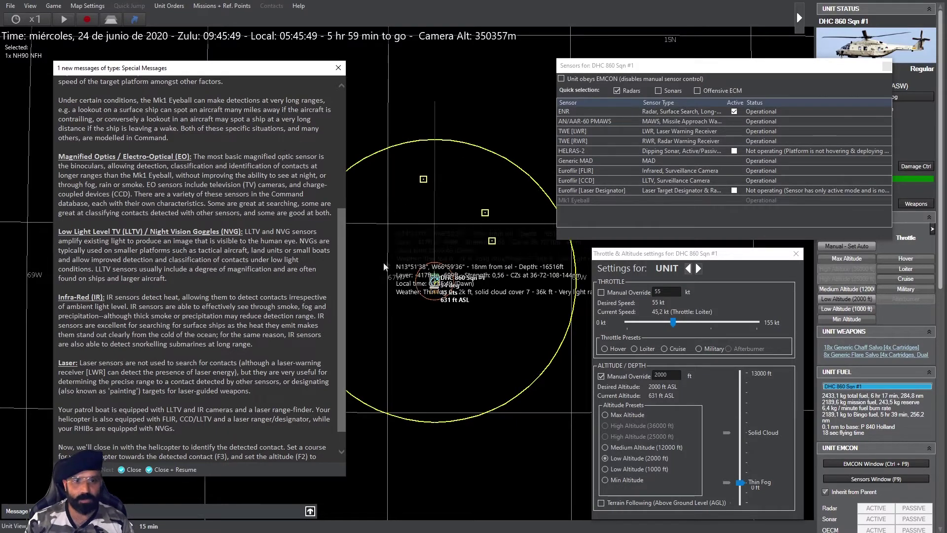
pyautogui.scroll(-1, 342, 301)
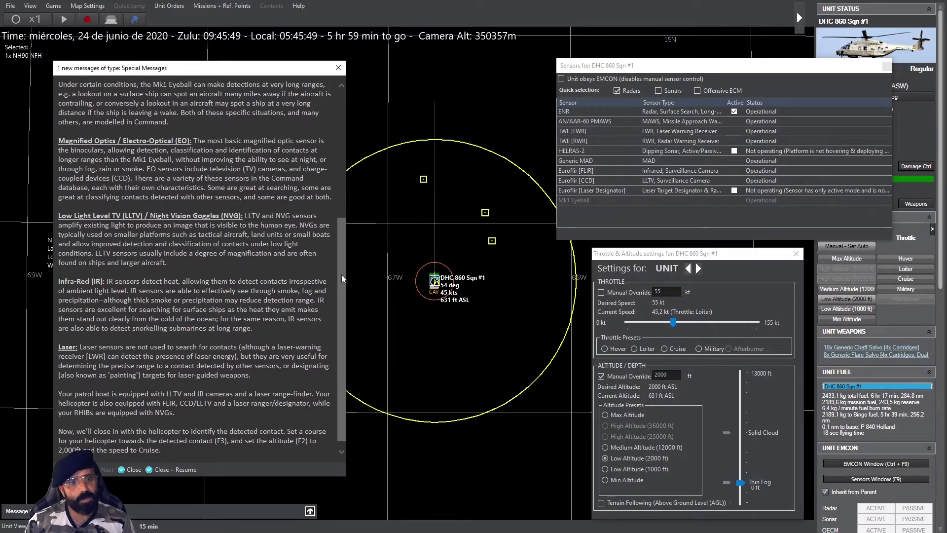
pyautogui.scroll(-1, 341, 274)
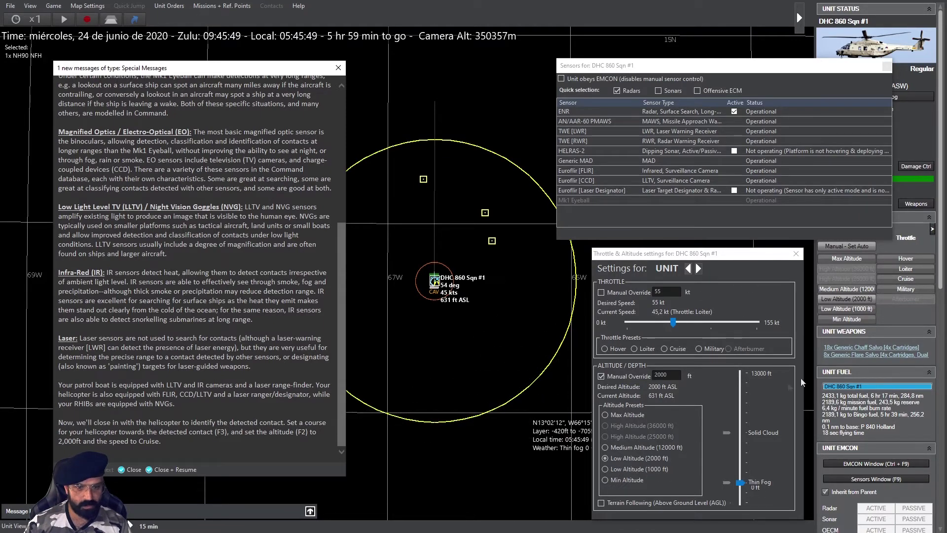
pyautogui.click(666, 348)
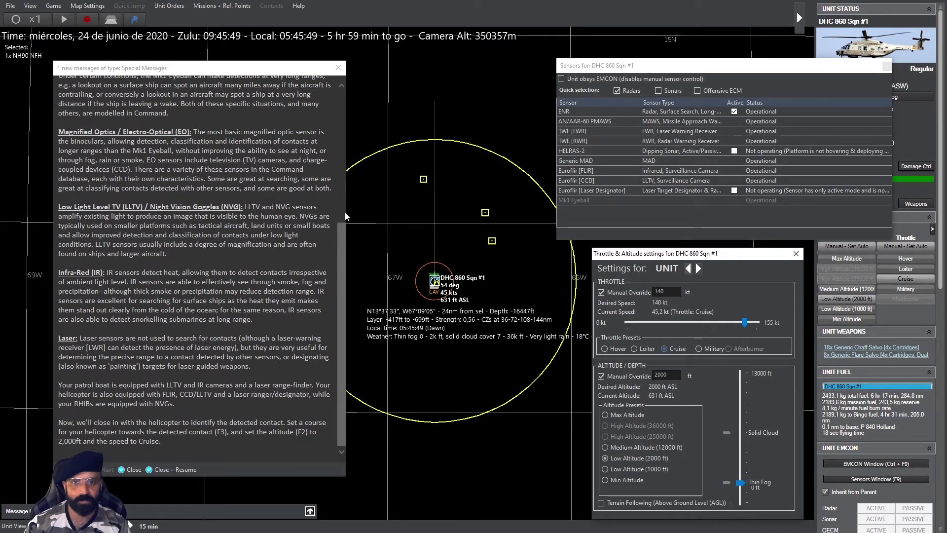
# - Resume the simulation, plot a two-waypoint course northwest for DHC 860 Sqn #1, and close throttle settings
pyautogui.click(185, 469)
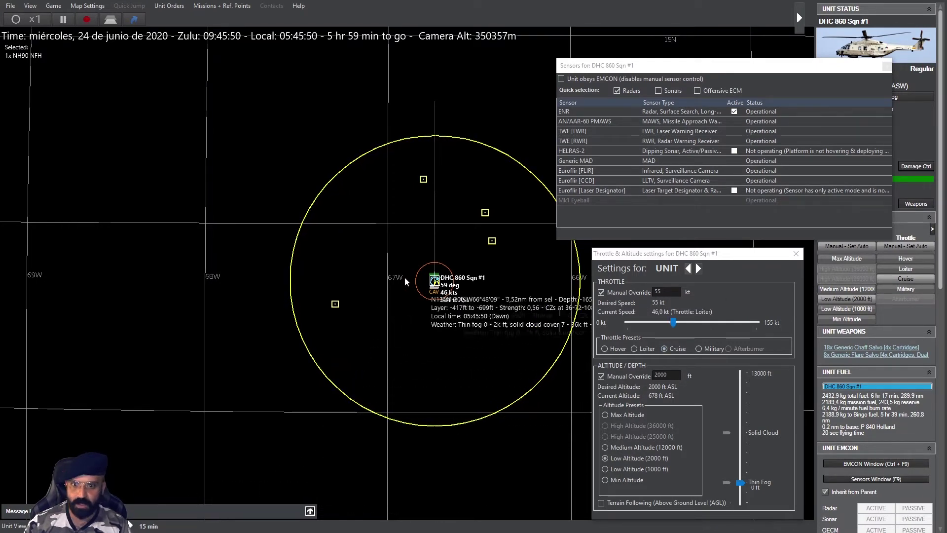
pyautogui.press('F3')
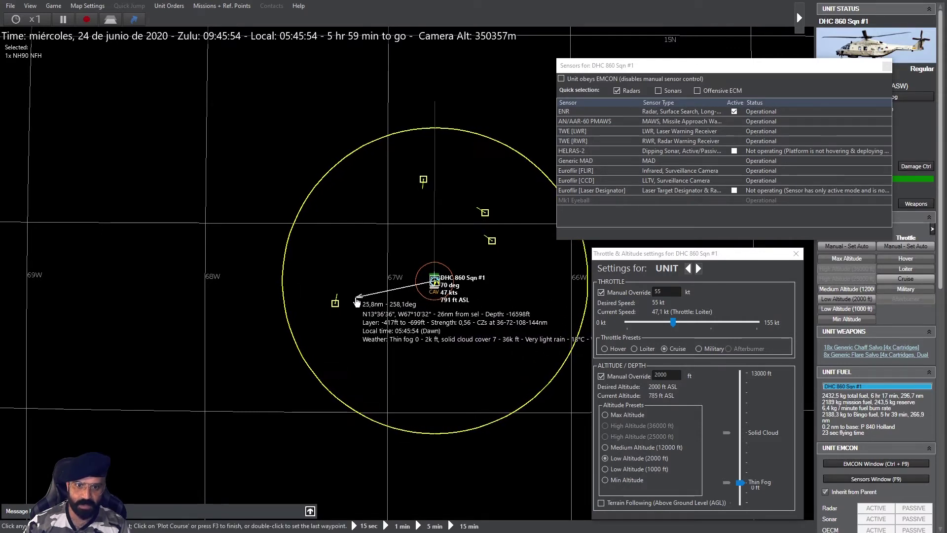
pyautogui.click(353, 259)
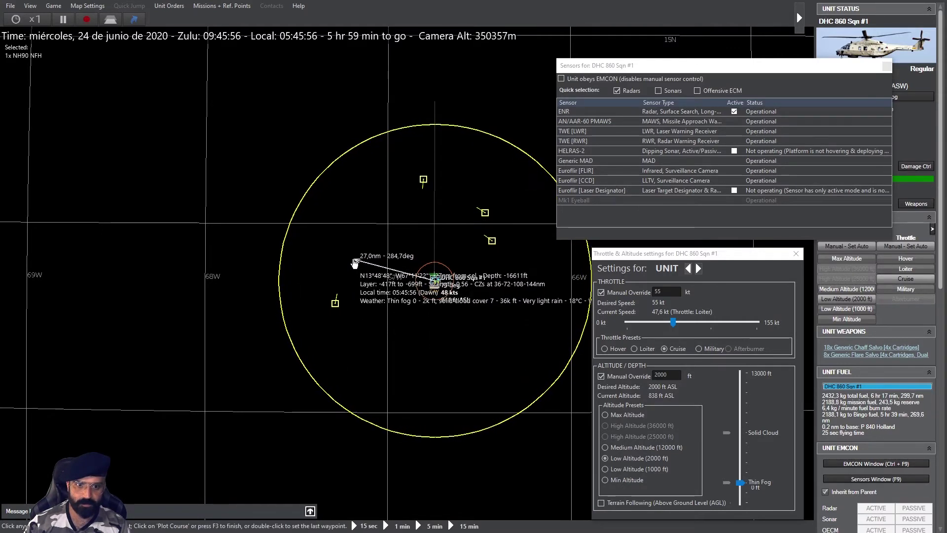
pyautogui.doubleClick(362, 215)
pyautogui.scroll(2, 517, 383)
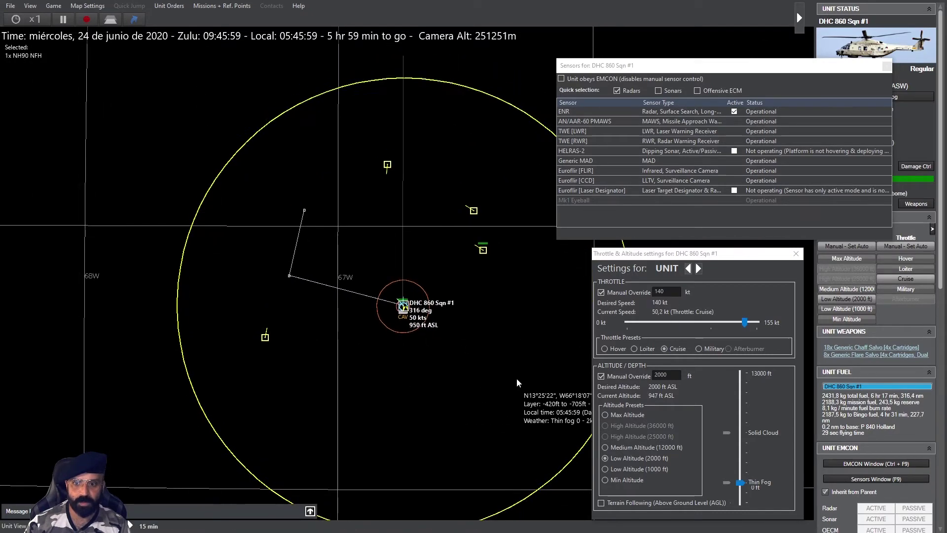
pyautogui.click(796, 254)
# - Inspect contacts SKUNK #5, #3, #1 and #5 again, then look up NH90 NFH's database entry
pyautogui.click(886, 66)
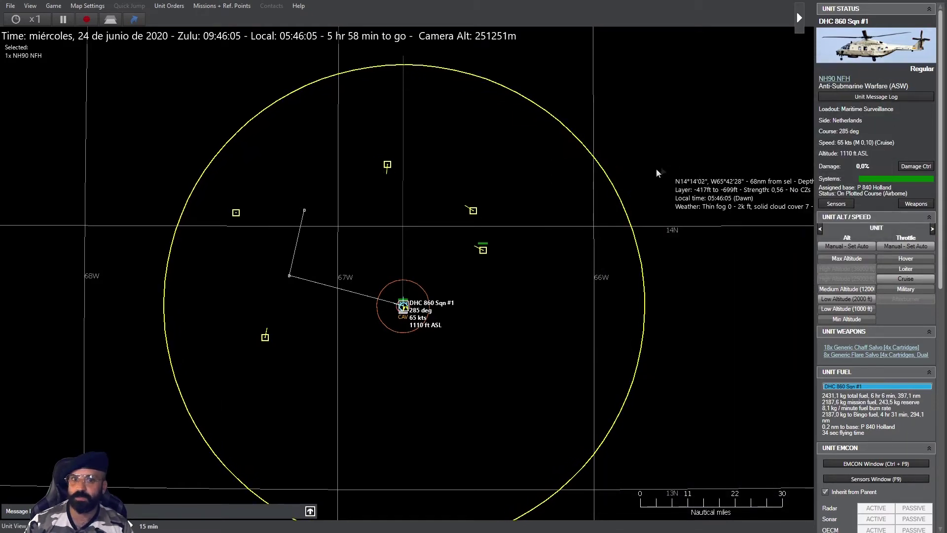
pyautogui.press('Left')
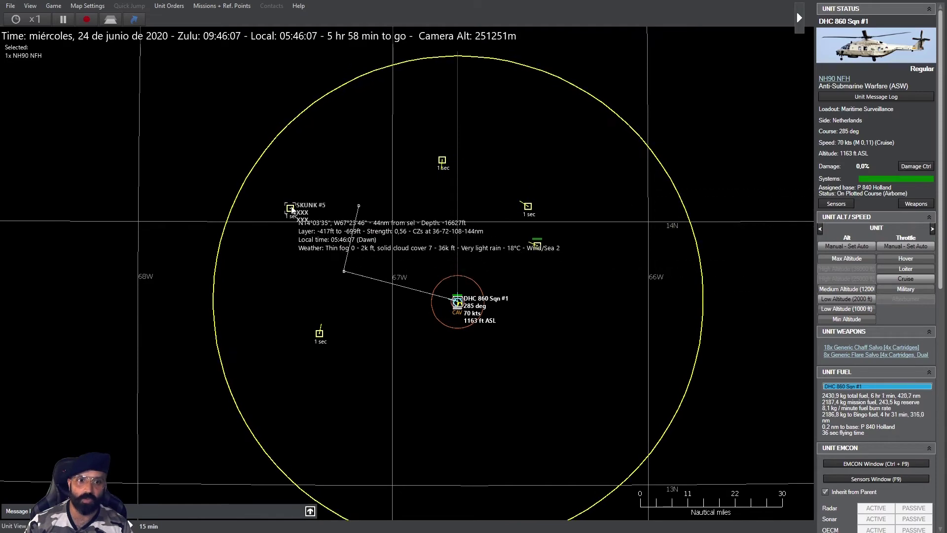
pyautogui.click(291, 209)
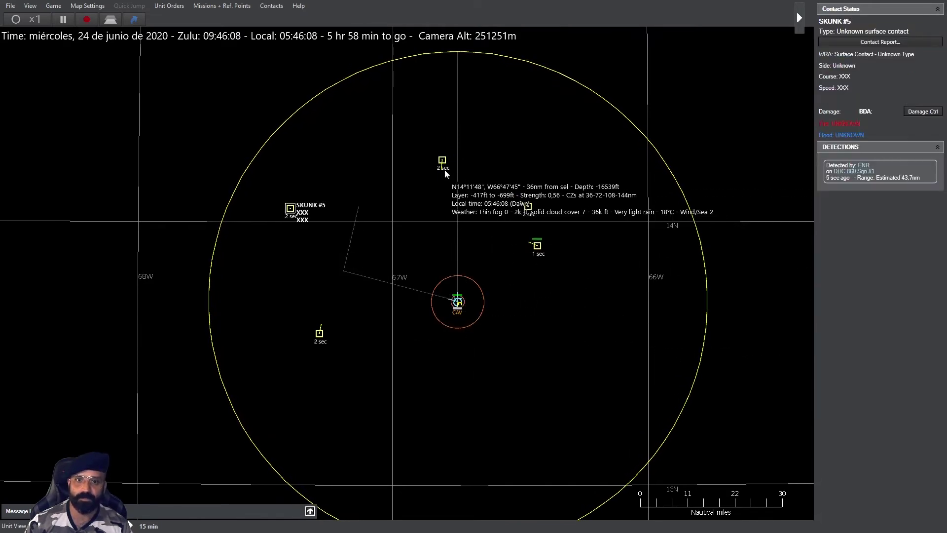
pyautogui.click(442, 161)
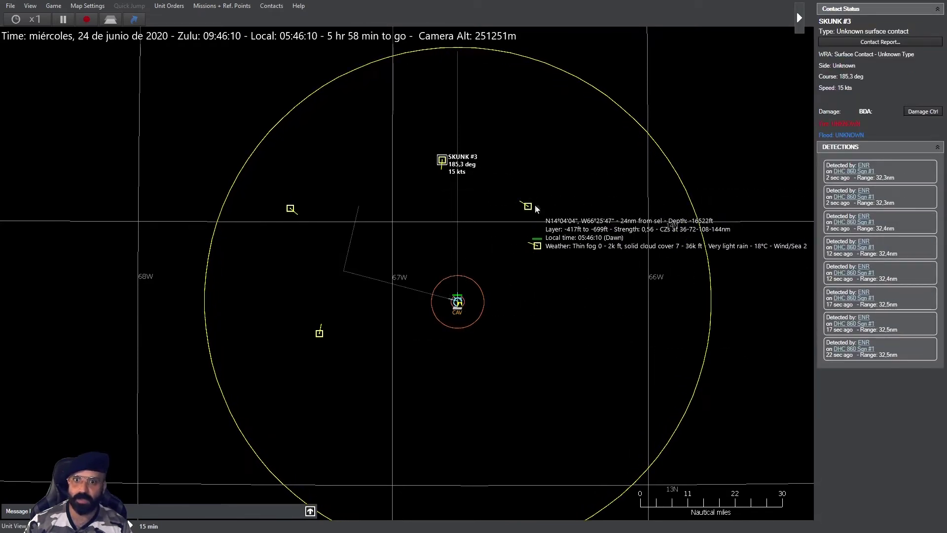
pyautogui.click(527, 205)
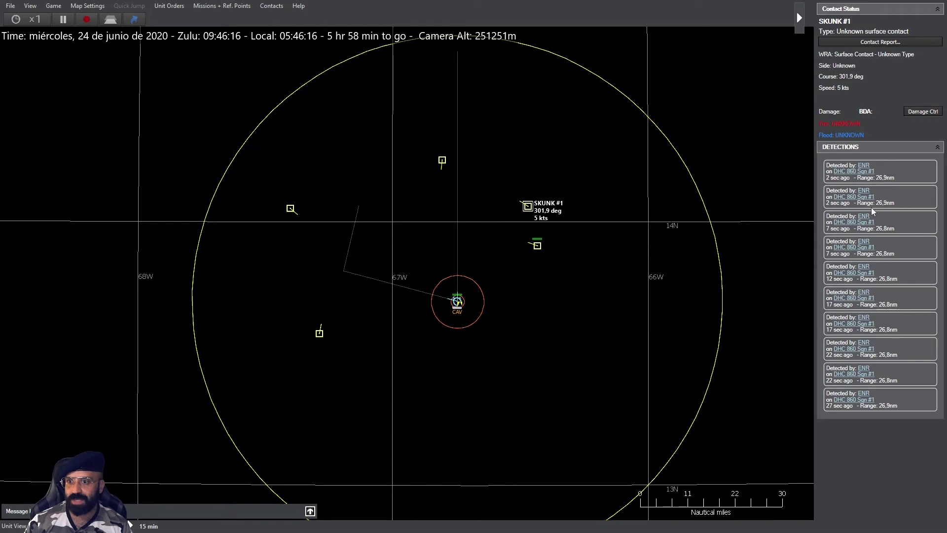
pyautogui.click(291, 208)
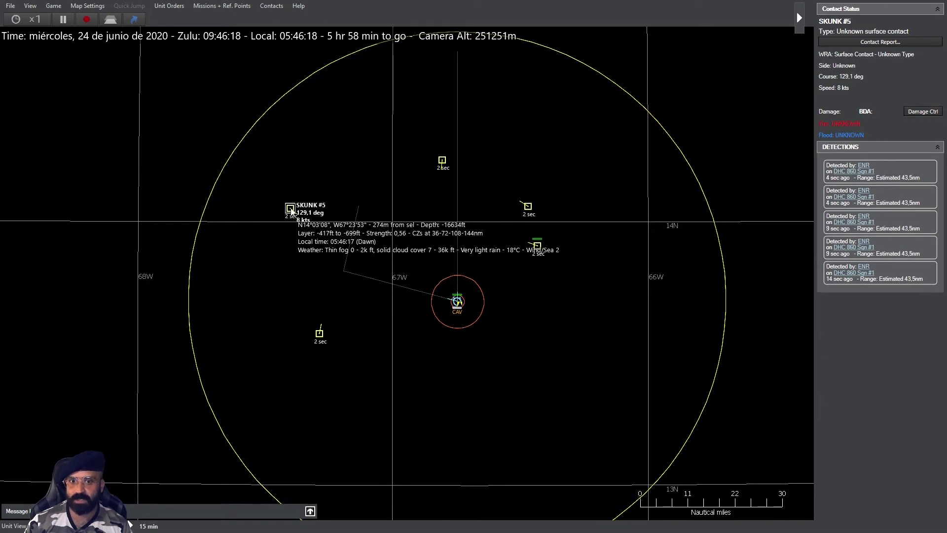
pyautogui.click(864, 197)
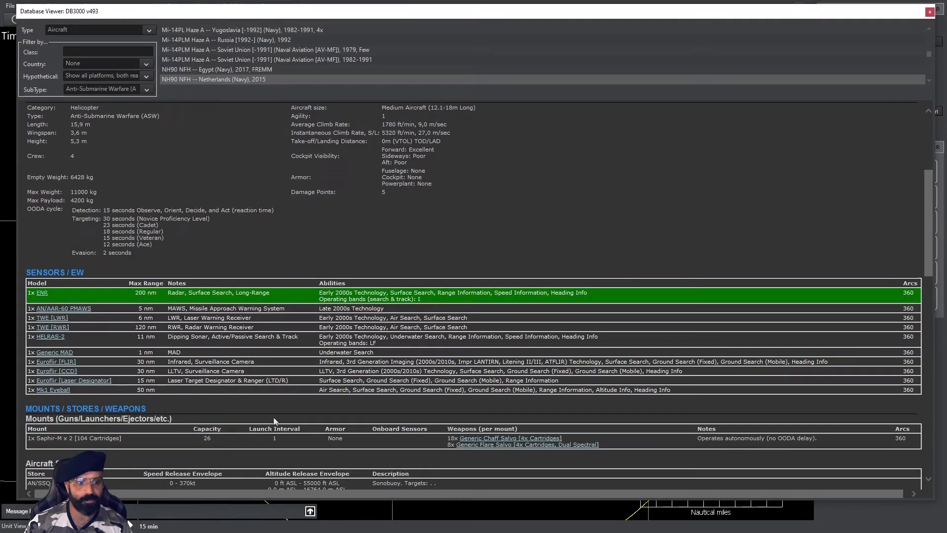
pyautogui.click(42, 293)
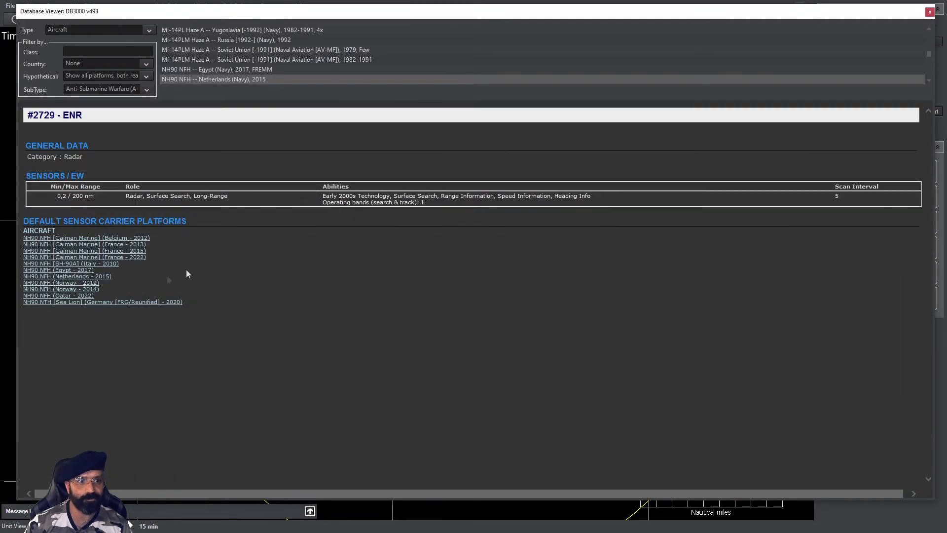
pyautogui.click(930, 11)
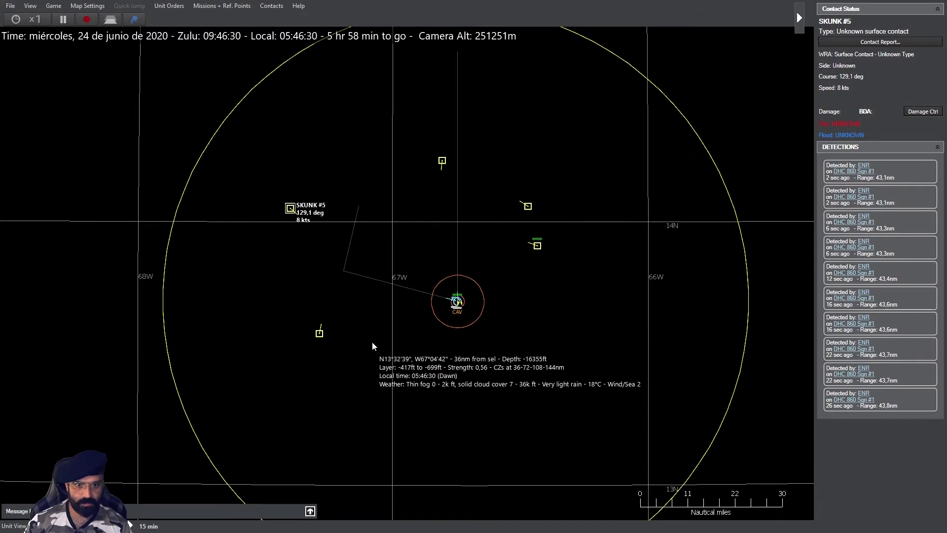
# - Inspect SKUNK #2, #1, #3, #5 and #2 again, then select helicopter DHC 860 Sqn #1
pyautogui.click(319, 333)
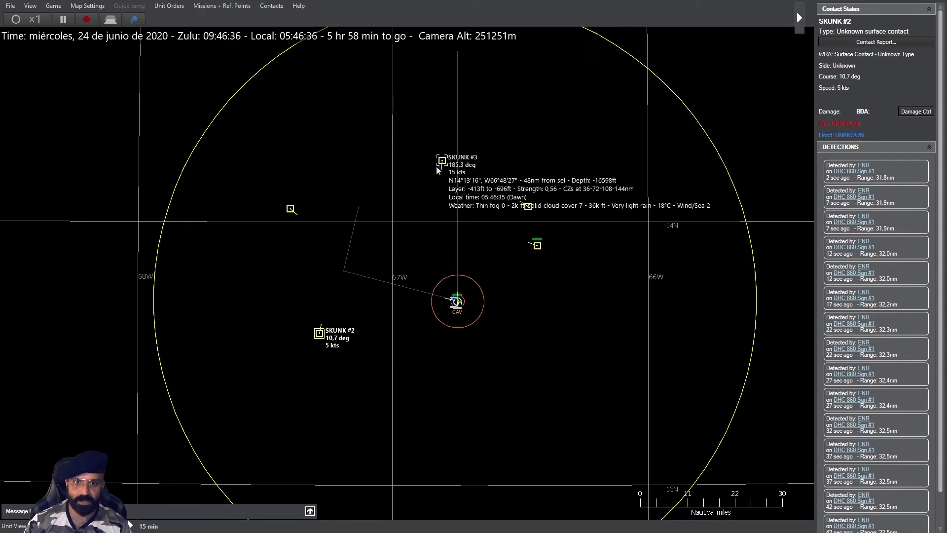
pyautogui.click(535, 245)
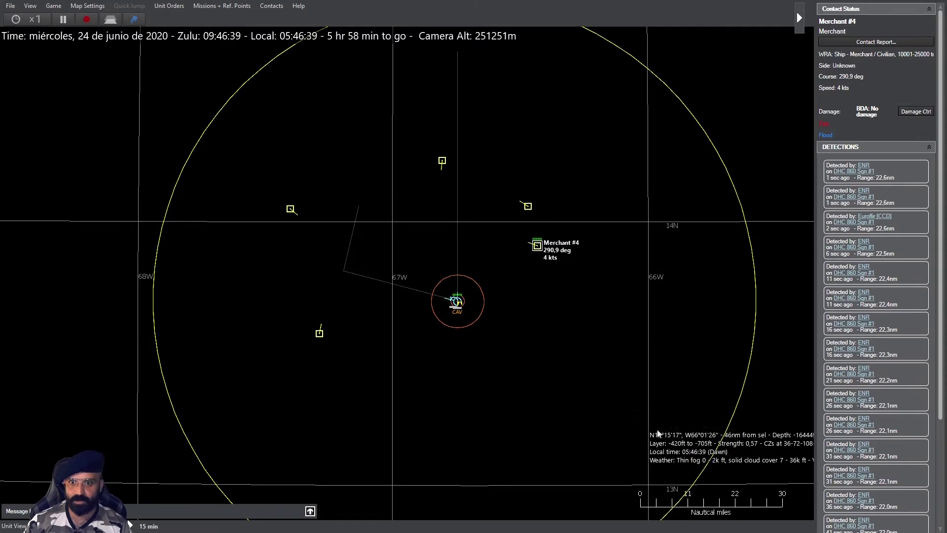
pyautogui.click(442, 160)
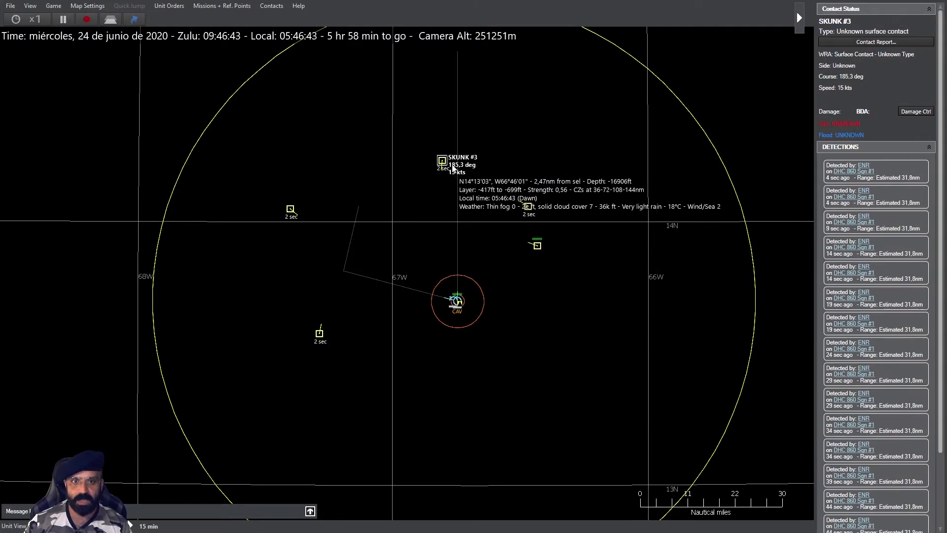
pyautogui.click(291, 209)
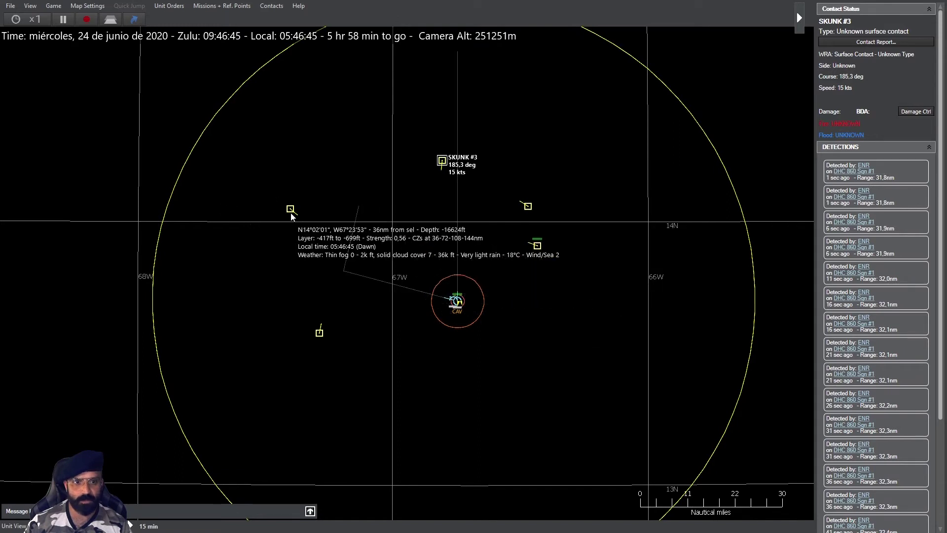
pyautogui.click(319, 333)
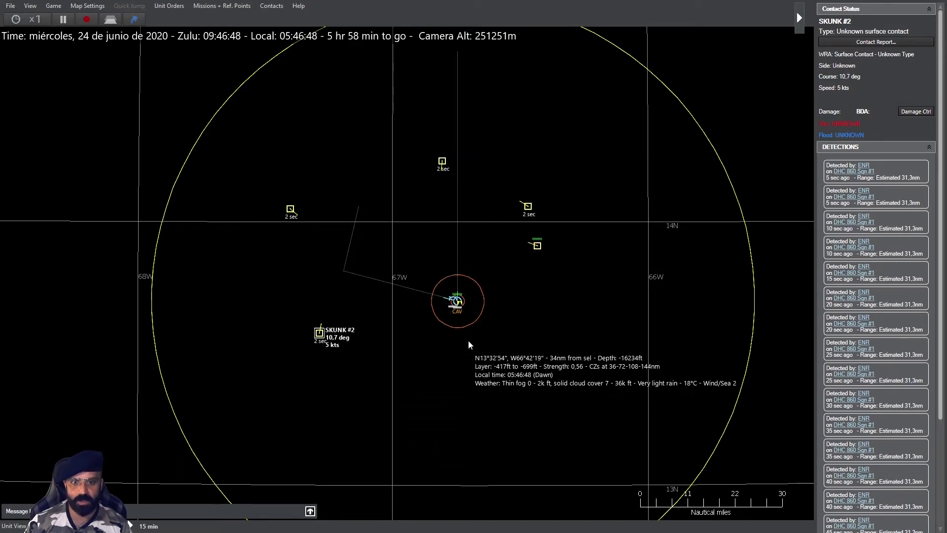
pyautogui.scroll(-2, 579, 375)
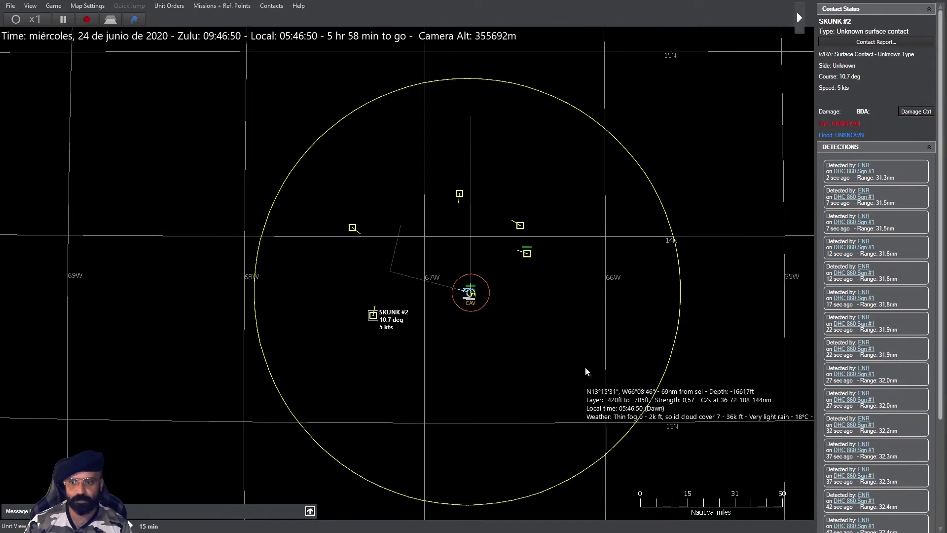
pyautogui.click(470, 293)
pyautogui.scroll(1, 529, 365)
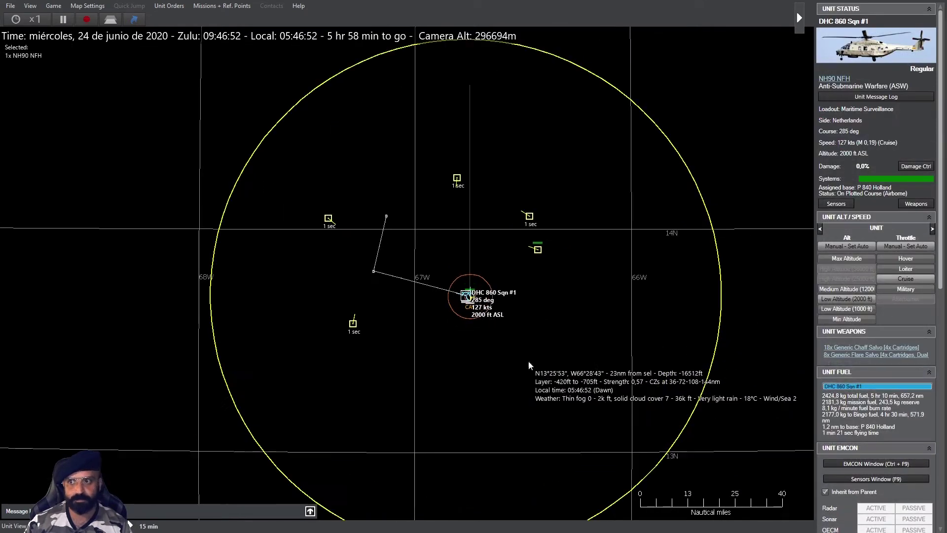
# - Recentre on the helicopter's area, inspect new contact SKUNK #6, then select P 840 Holland
pyautogui.moveTo(527, 360); pyautogui.dragTo(544, 360)
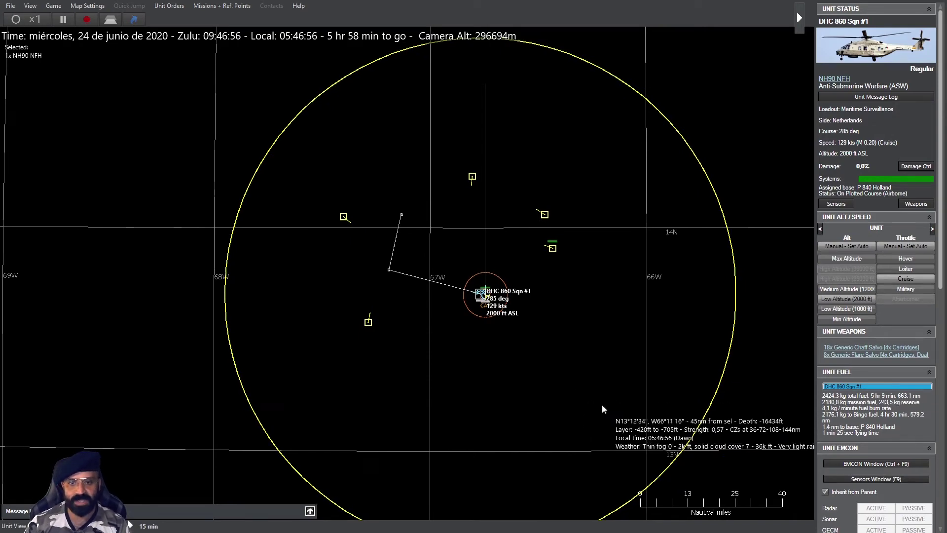
pyautogui.scroll(-2, 560, 409)
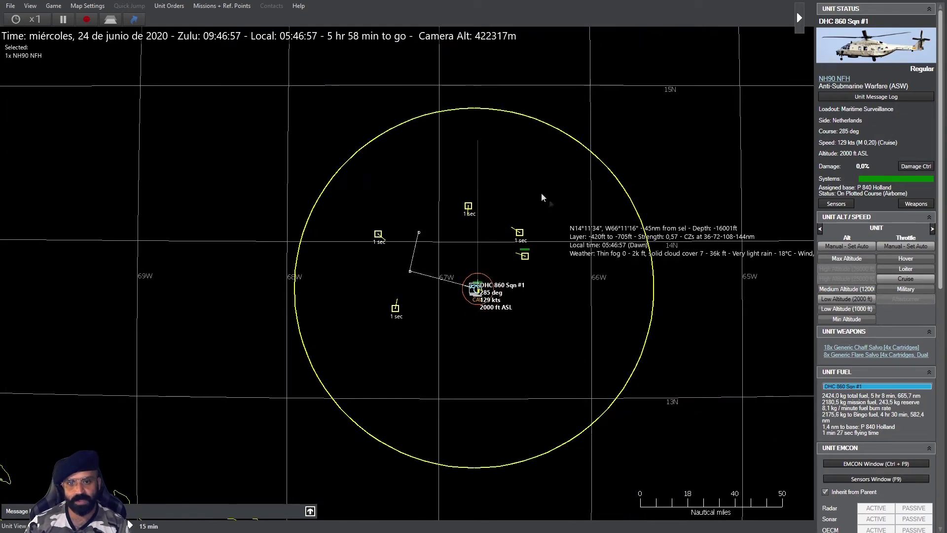
pyautogui.scroll(1, 585, 316)
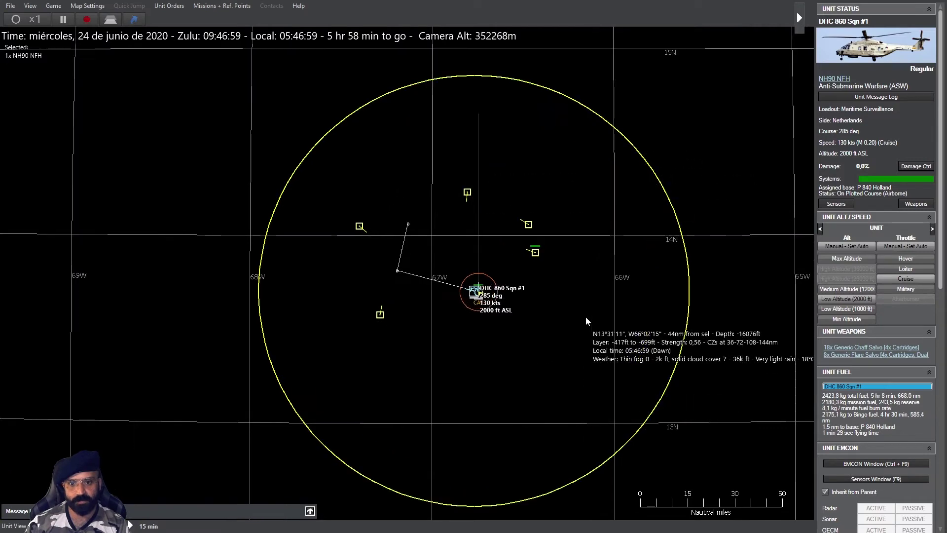
pyautogui.scroll(1, 584, 340)
pyautogui.scroll(1, 621, 386)
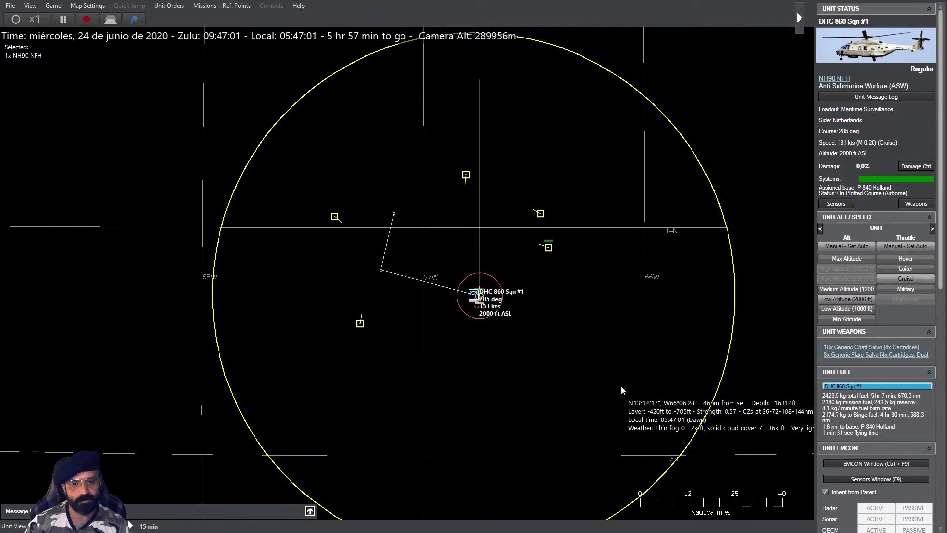
pyautogui.scroll(1, 620, 385)
pyautogui.moveTo(595, 399); pyautogui.dragTo(610, 393)
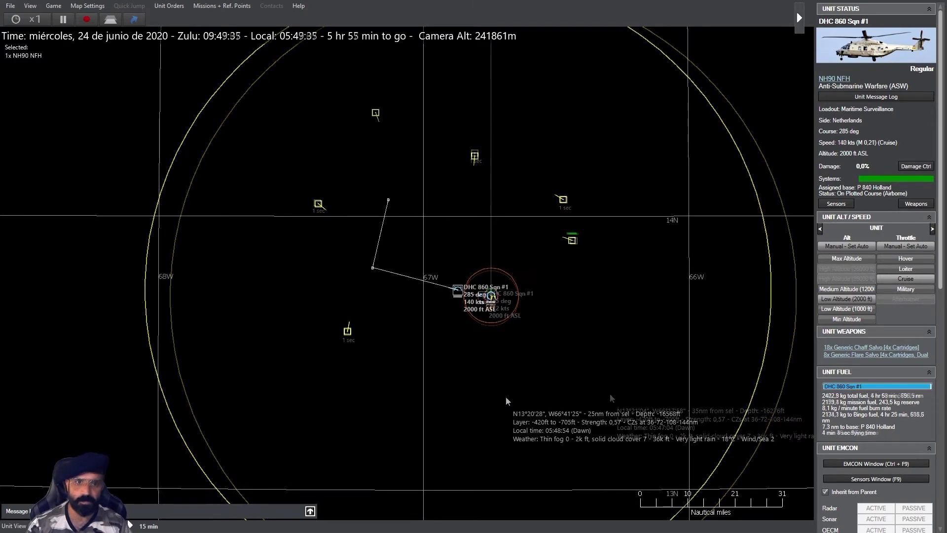
pyautogui.click(375, 113)
pyautogui.scroll(-2, 444, 185)
pyautogui.scroll(2, 530, 315)
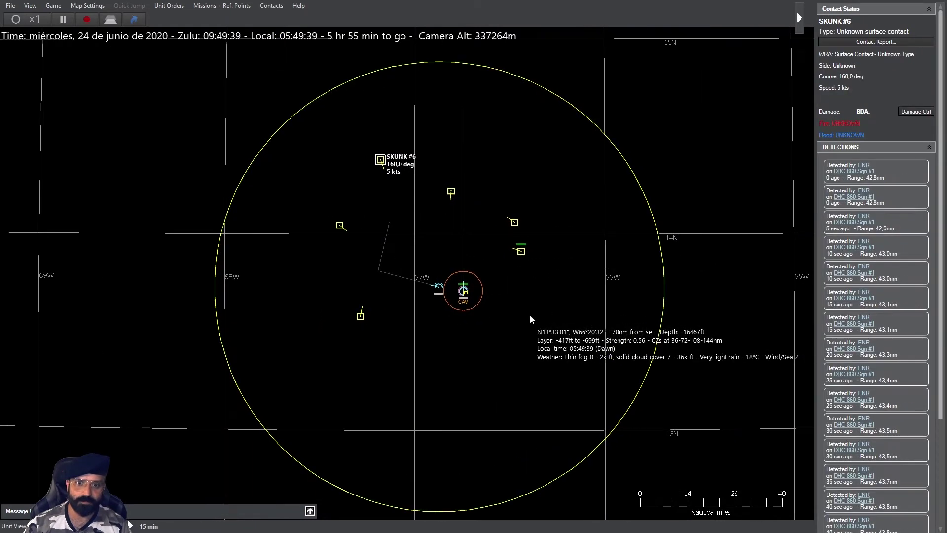
pyautogui.scroll(-1, 530, 315)
pyautogui.click(461, 295)
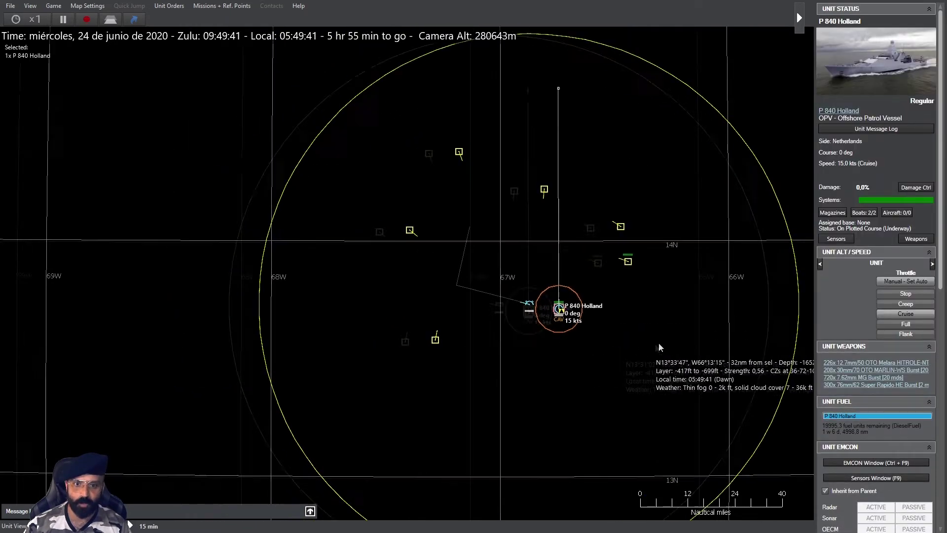
pyautogui.scroll(2, 575, 368)
# - Raise time compression to x15 and reselect helicopter DHC 860 Sqn #1
pyautogui.moveTo(565, 370); pyautogui.dragTo(554, 369)
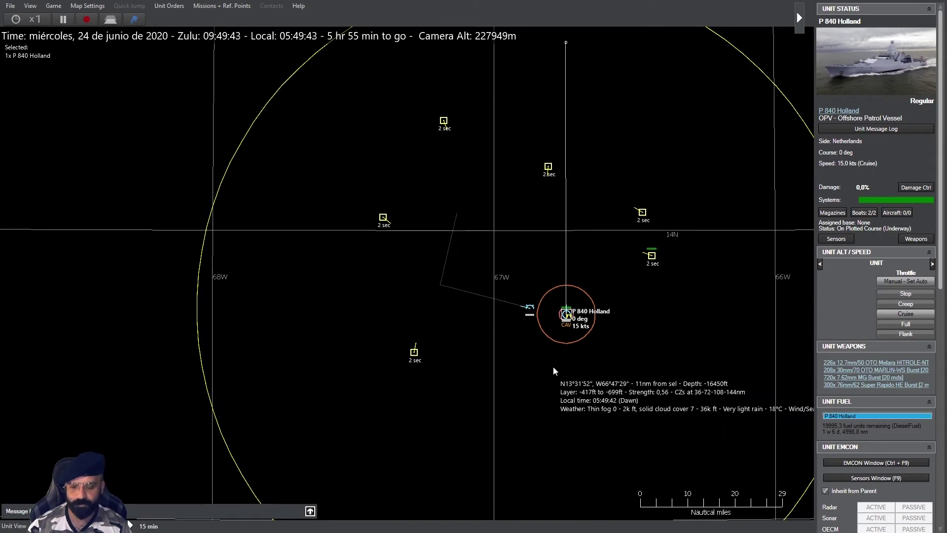
pyautogui.press('KP_Add')
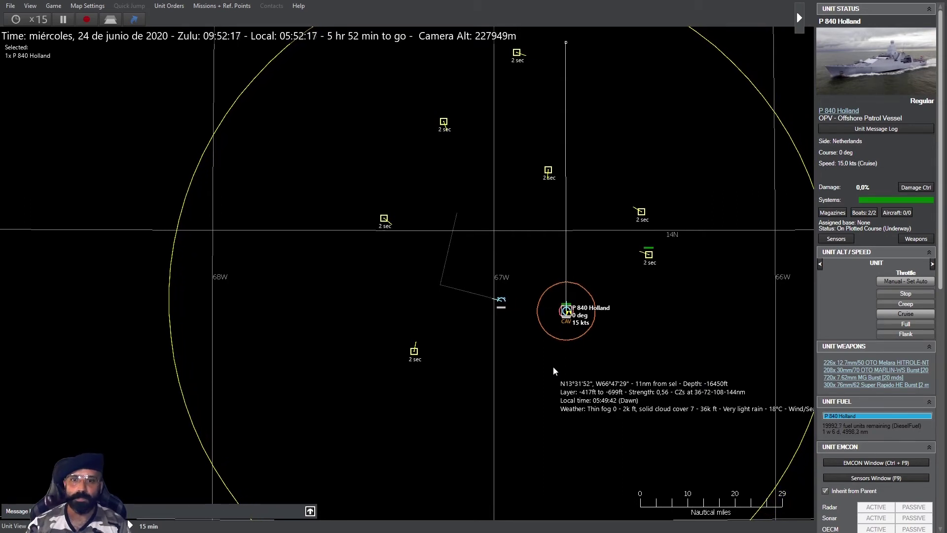
pyautogui.moveTo(466, 368); pyautogui.dragTo(420, 412)
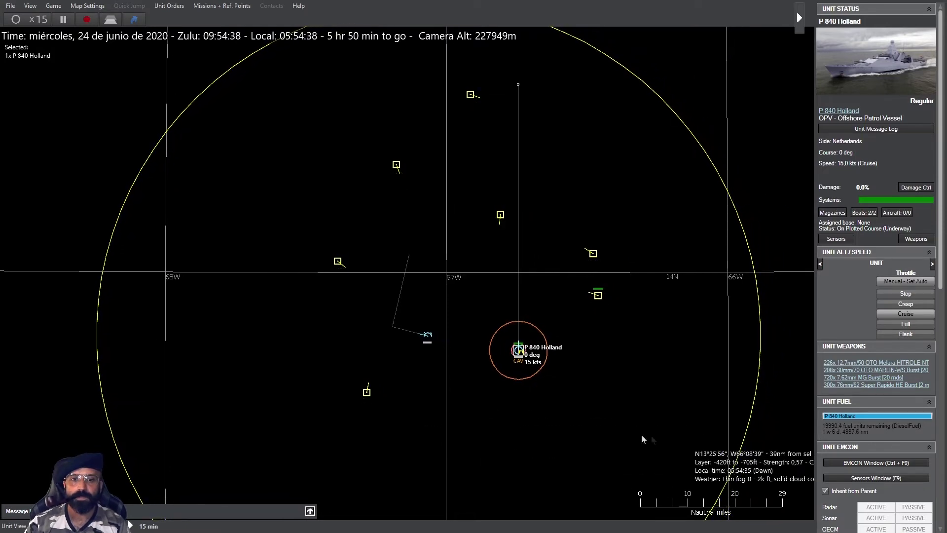
pyautogui.click(418, 334)
# - Plot DHC 860 Sqn #1 a course with its waypoint on the southwest contact, then select P 840 Holland
pyautogui.press('F3')
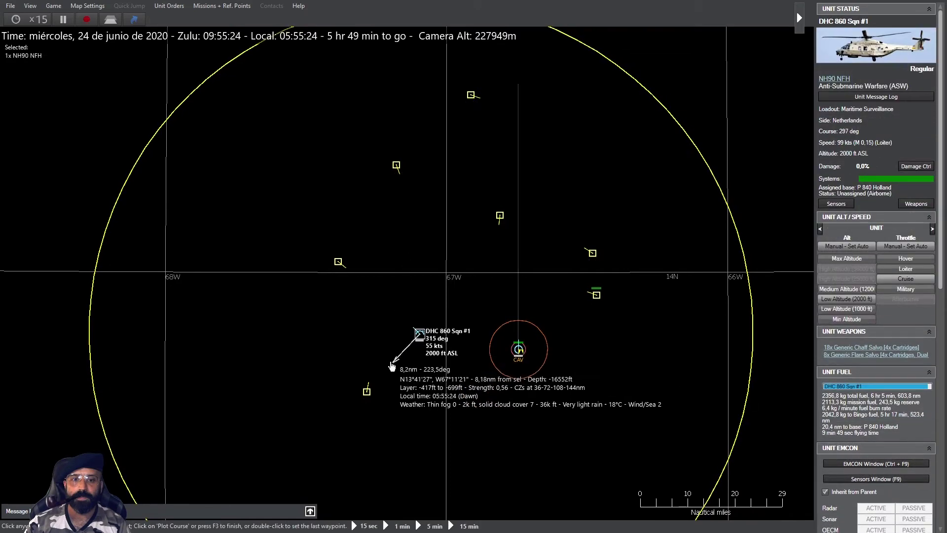
pyautogui.click(378, 358)
pyautogui.doubleClick(392, 302)
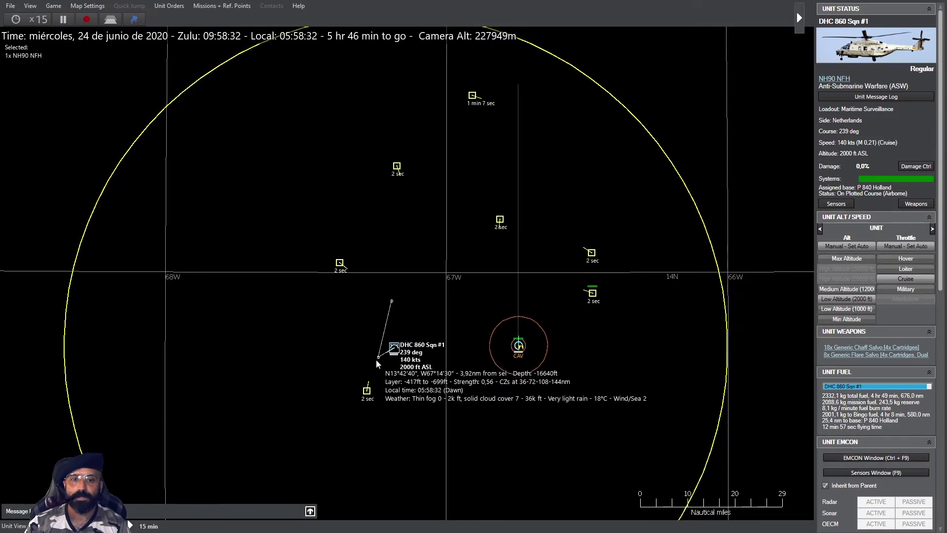
pyautogui.moveTo(377, 358); pyautogui.dragTo(366, 386)
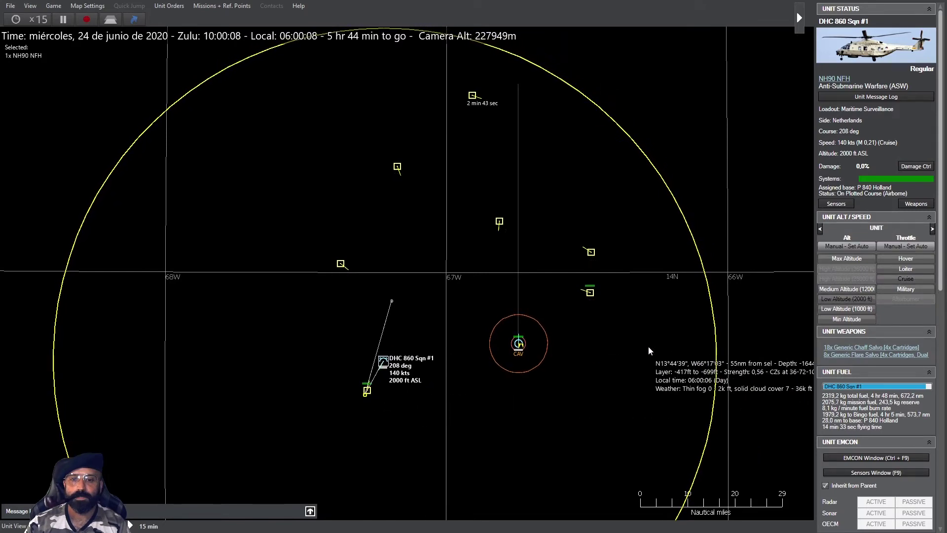
pyautogui.moveTo(648, 345); pyautogui.dragTo(590, 329)
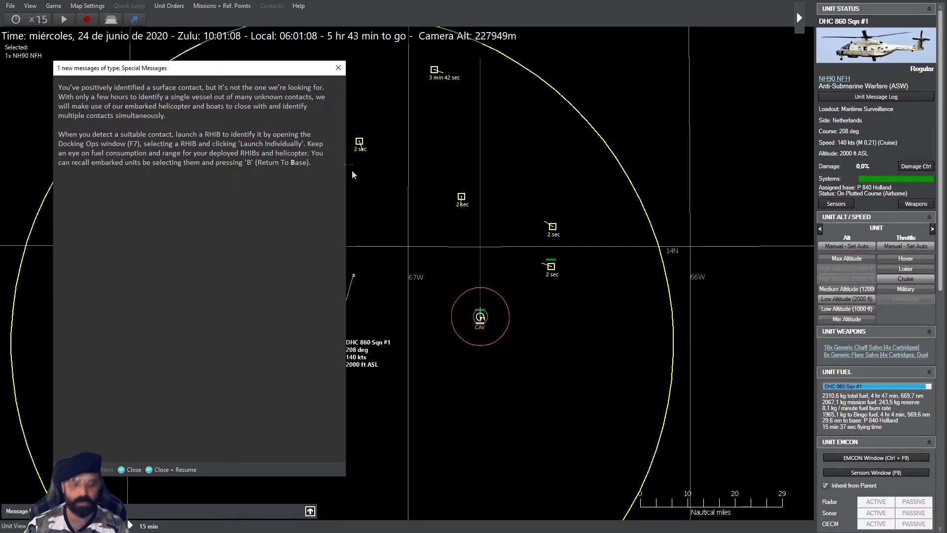
pyautogui.click(481, 318)
# - Open P 840 Holland's Docking Ops, confirm the first RHIB is undamaged, and launch it
pyautogui.press('F7')
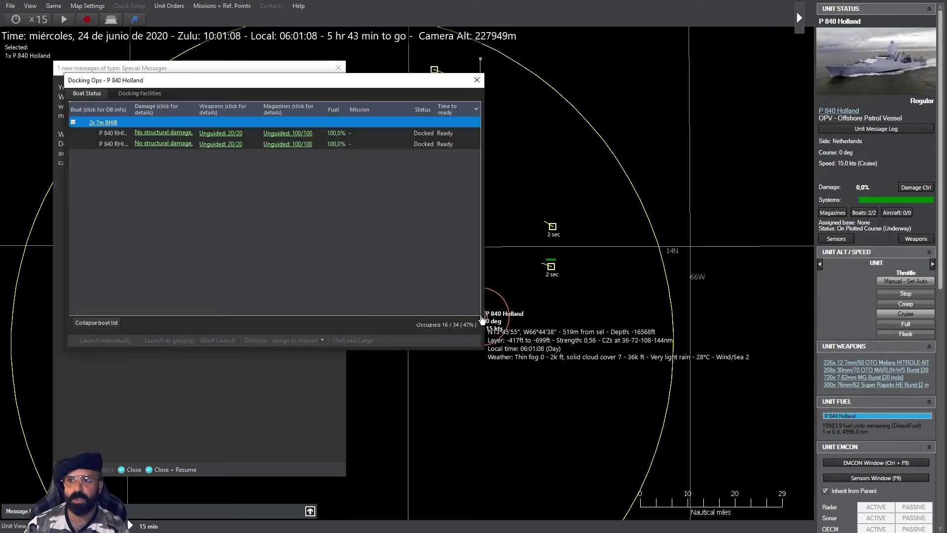
pyautogui.moveTo(348, 79); pyautogui.dragTo(795, 264)
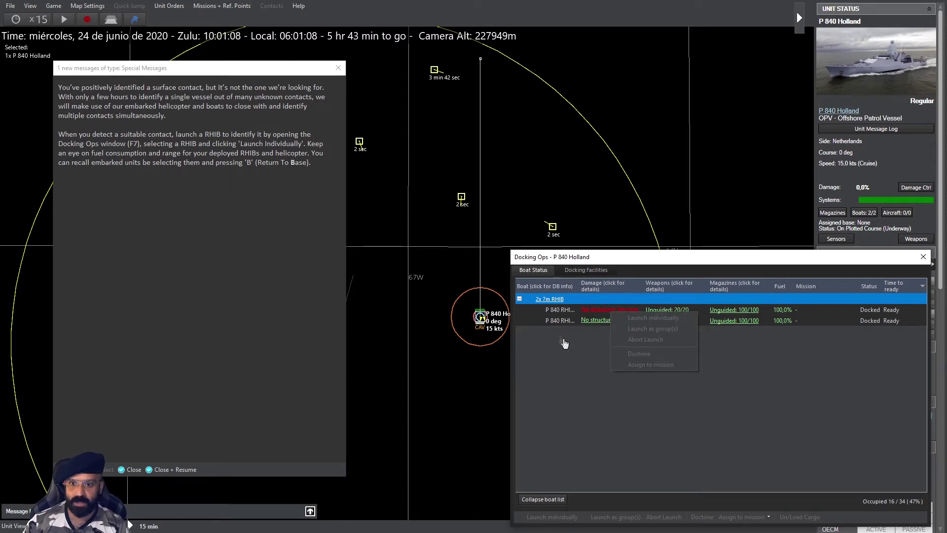
pyautogui.click(611, 310)
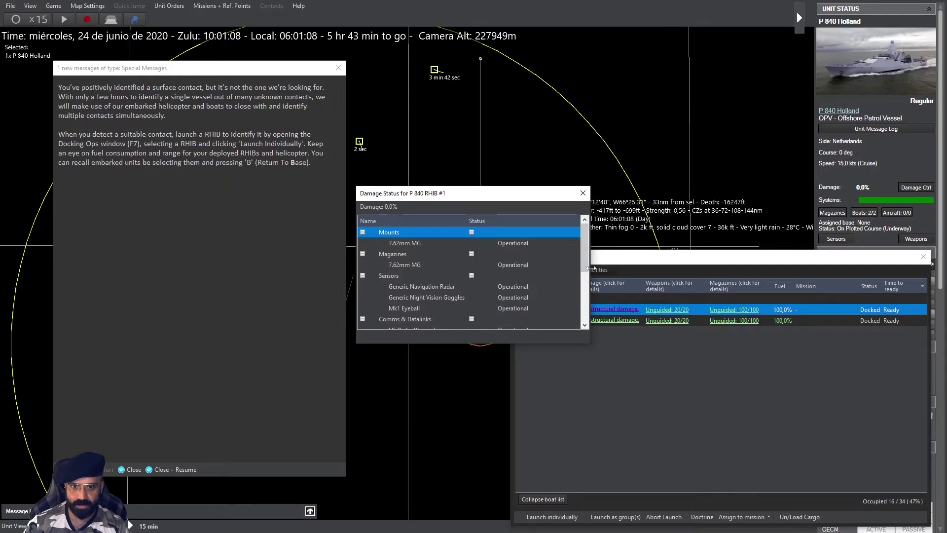
pyautogui.moveTo(585, 244); pyautogui.dragTo(597, 336)
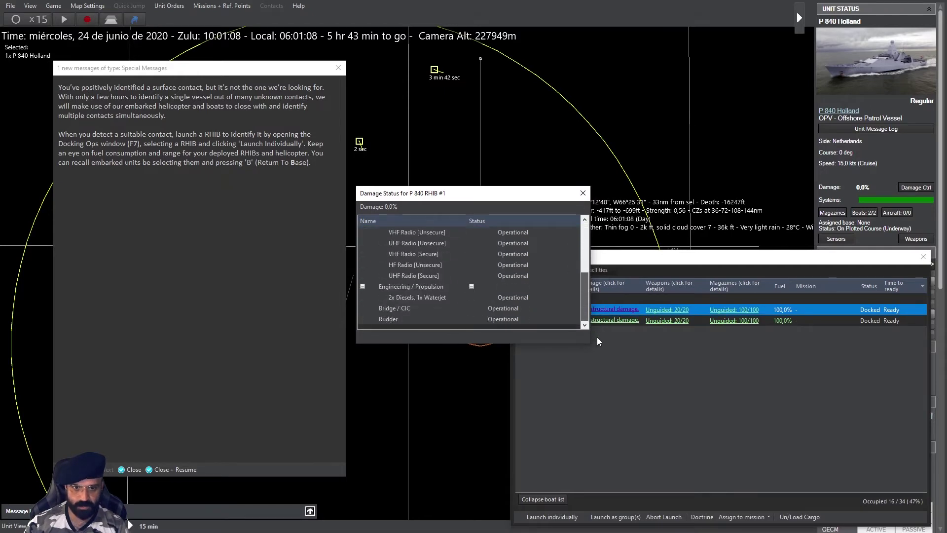
pyautogui.scroll(5, 599, 302)
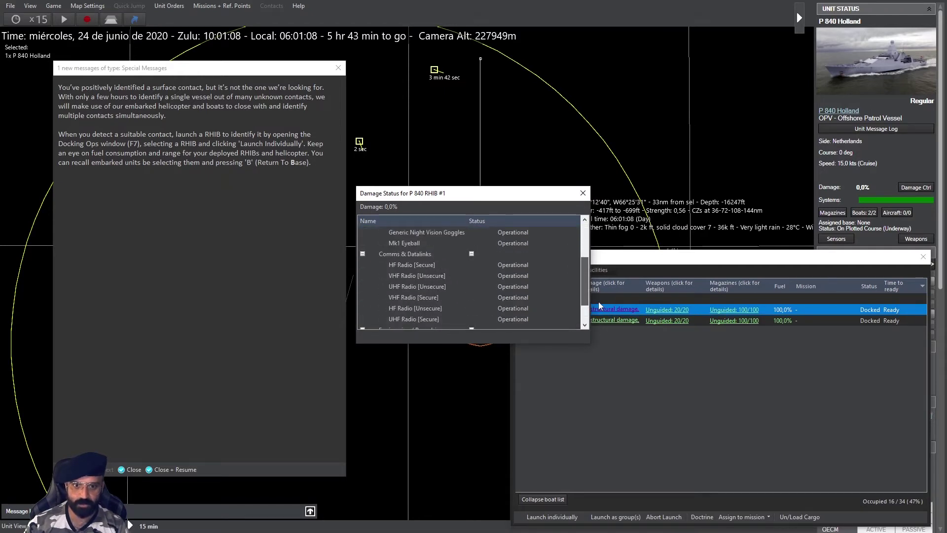
pyautogui.click(585, 193)
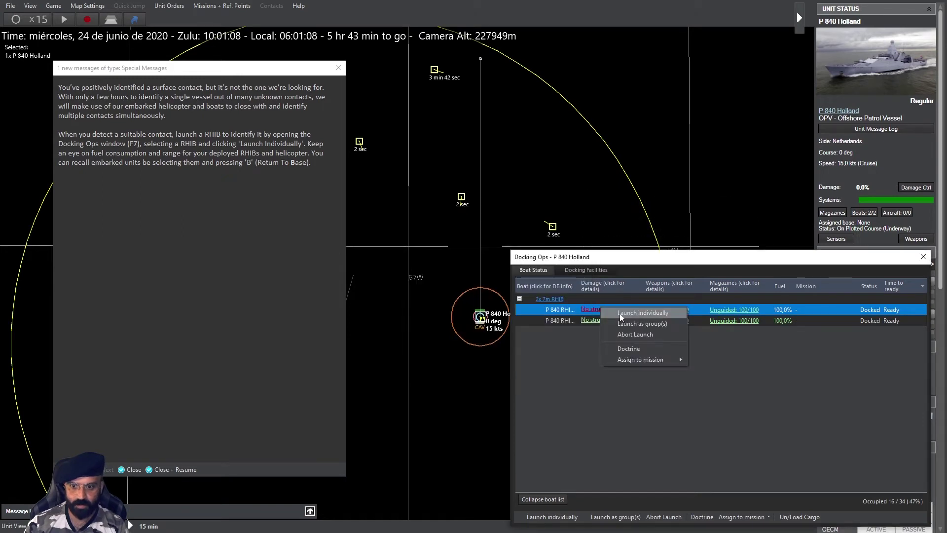
pyautogui.click(619, 314)
# - Confirm the second RHIB is undamaged, launch it, and close the docking window and message
pyautogui.click(597, 321)
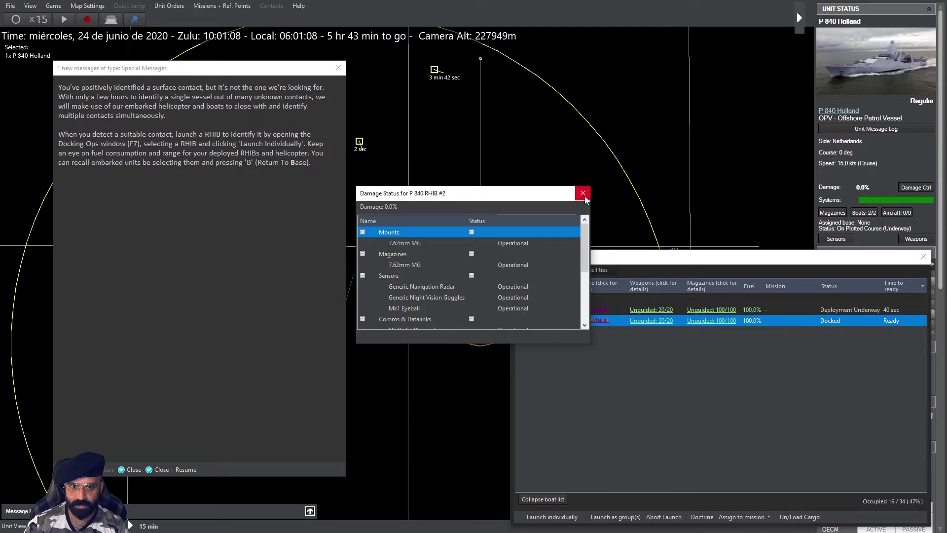
pyautogui.click(585, 195)
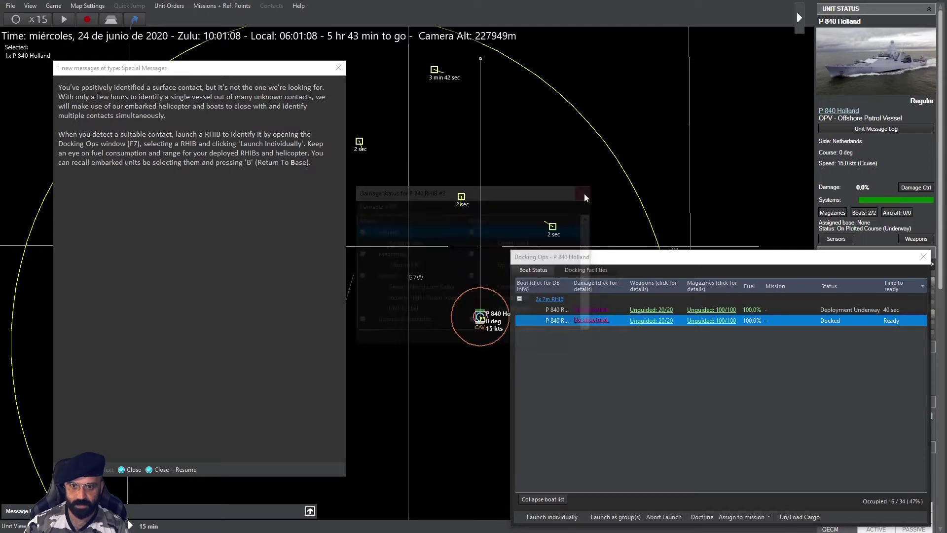
pyautogui.rightClick(592, 321)
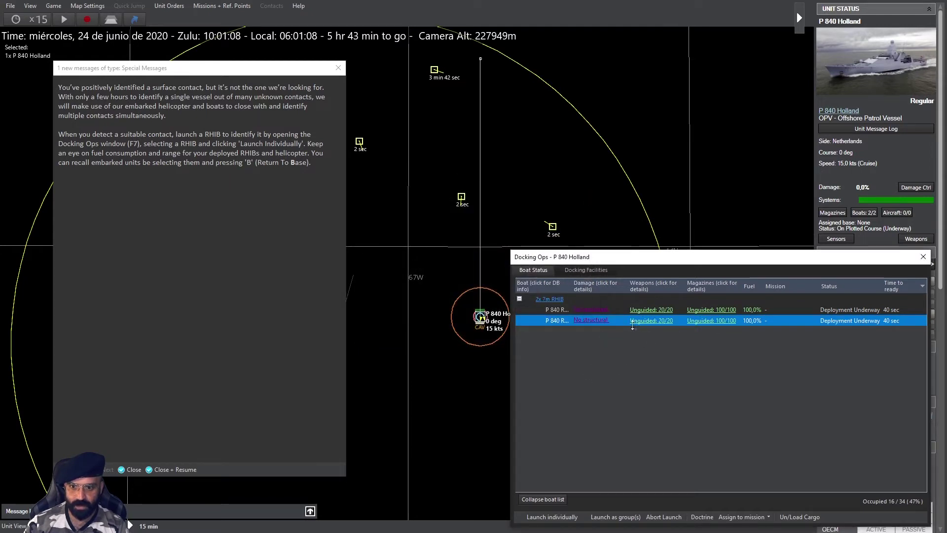
pyautogui.click(925, 257)
pyautogui.scroll(-2, 450, 372)
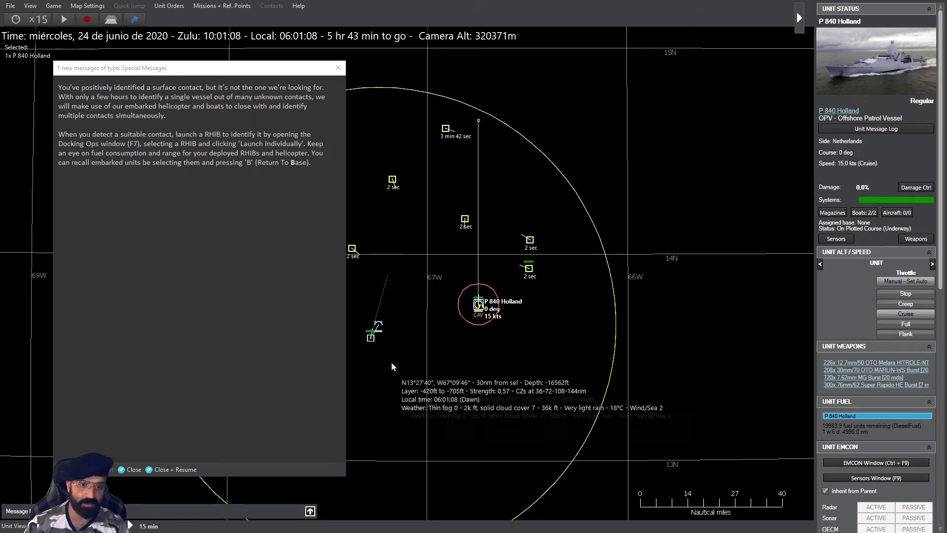
pyautogui.click(130, 470)
pyautogui.scroll(5, 231, 373)
pyautogui.scroll(5, 424, 138)
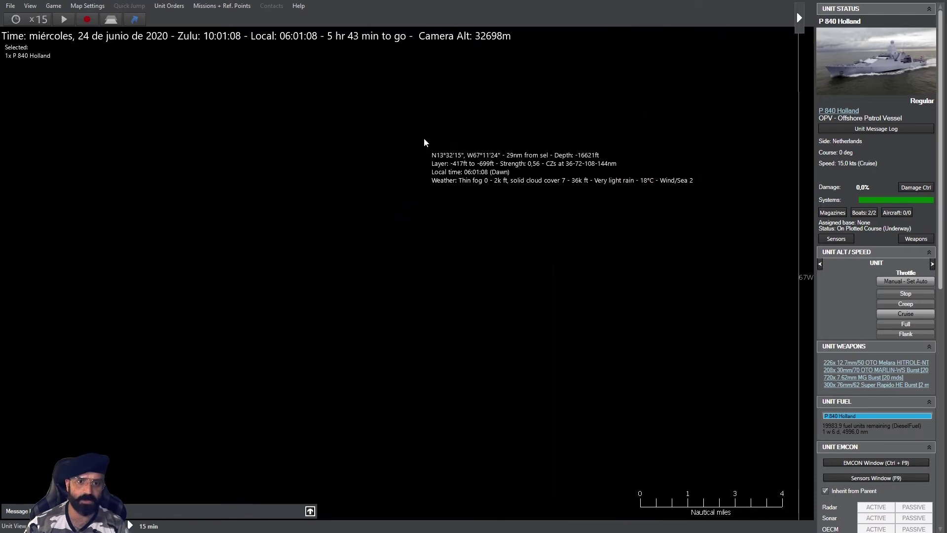
# - Review FV Mule's Commercial Fishing Boat database entry, then reselect DHC 860 Sqn #1
pyautogui.click(368, 311)
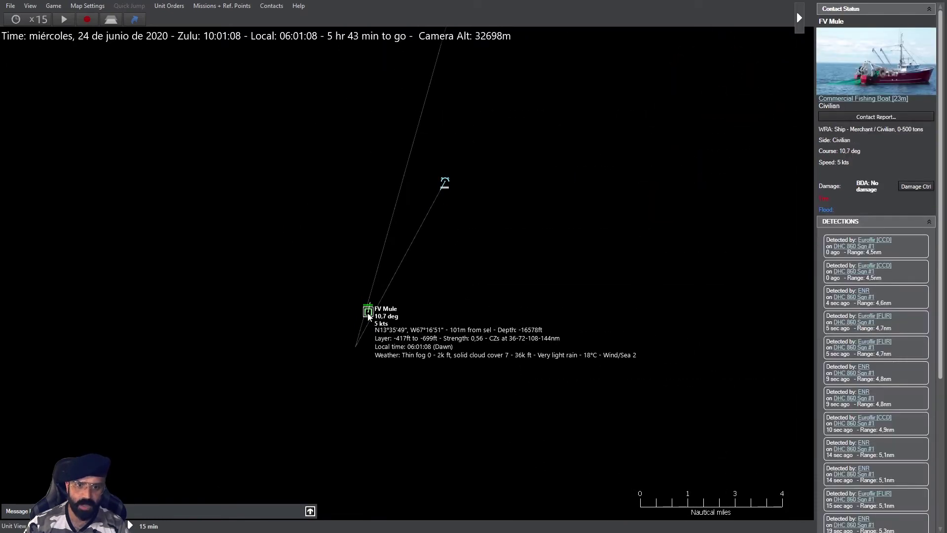
pyautogui.scroll(-2, 465, 340)
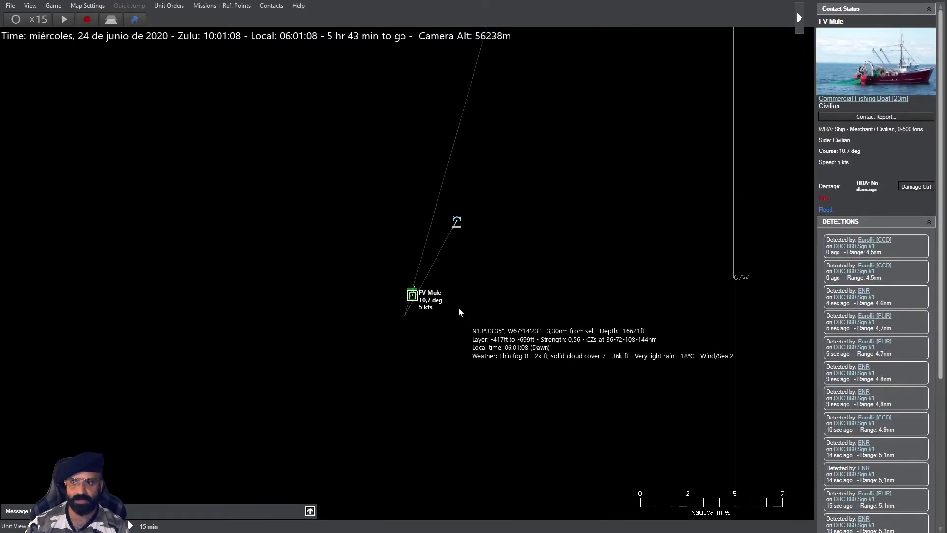
pyautogui.scroll(2, 459, 307)
pyautogui.click(880, 100)
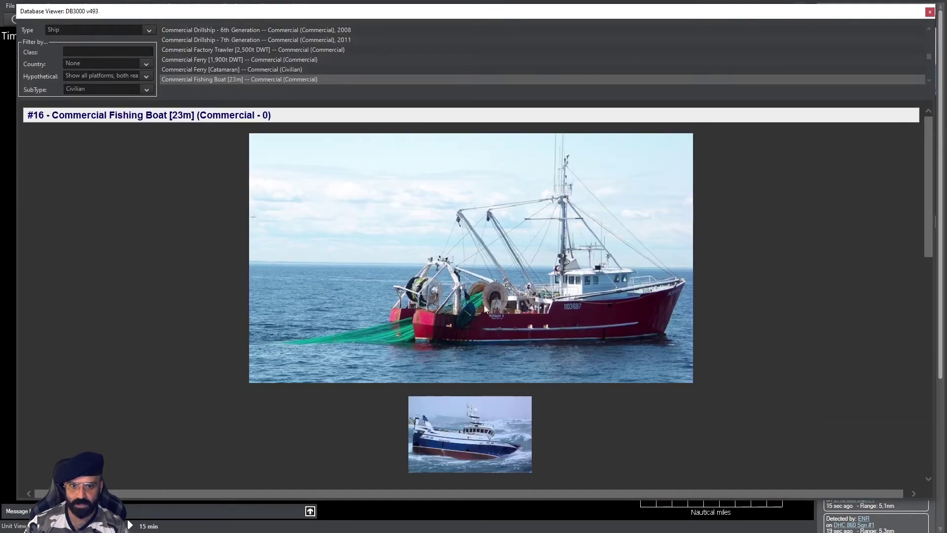
pyautogui.scroll(-3, 517, 325)
pyautogui.scroll(-2, 569, 349)
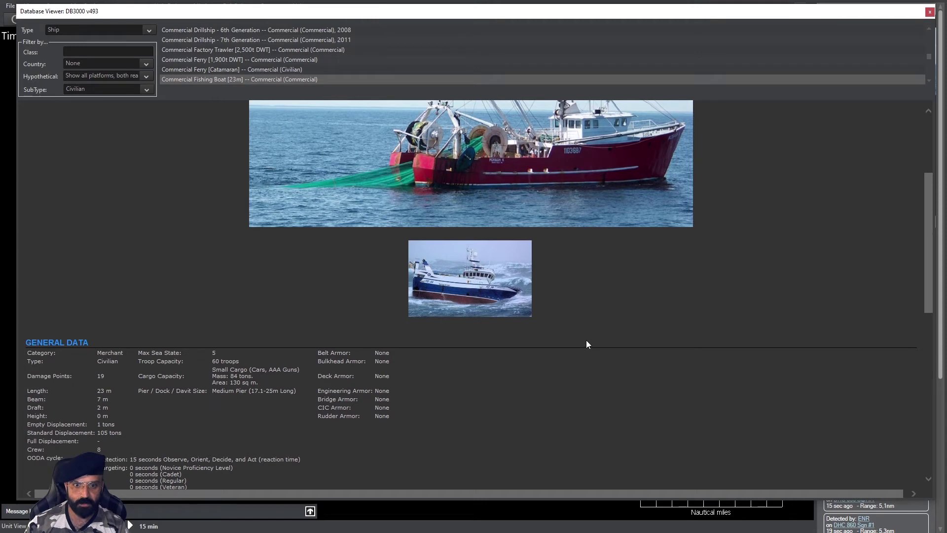
pyautogui.click(930, 10)
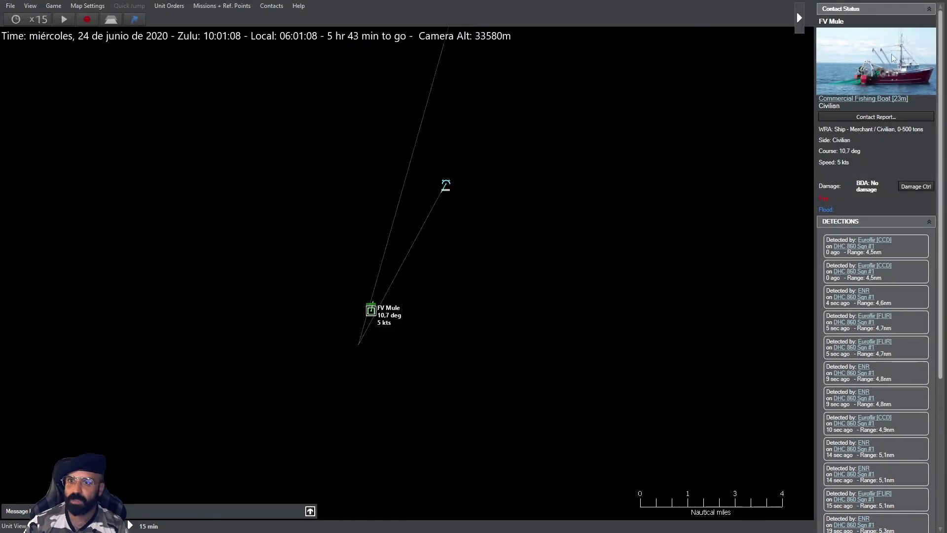
pyautogui.scroll(-1, 547, 309)
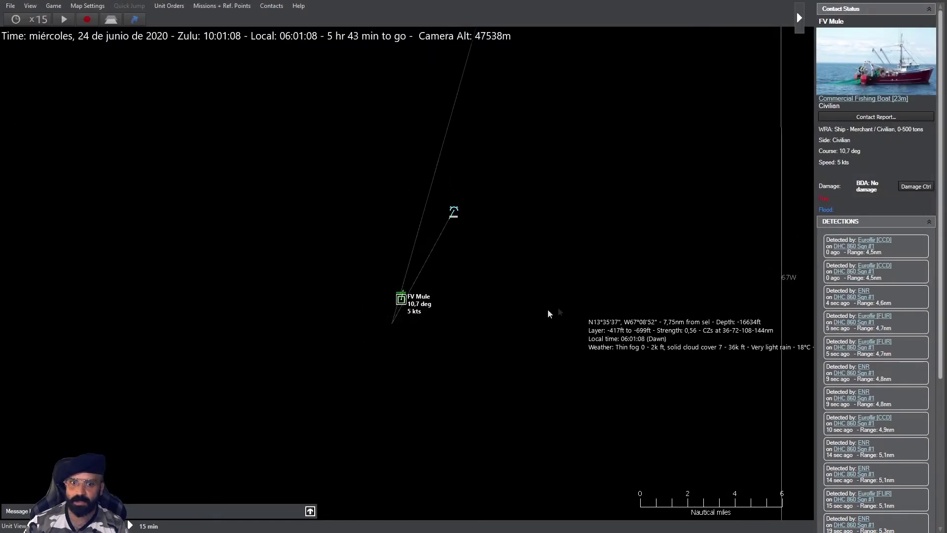
pyautogui.click(453, 212)
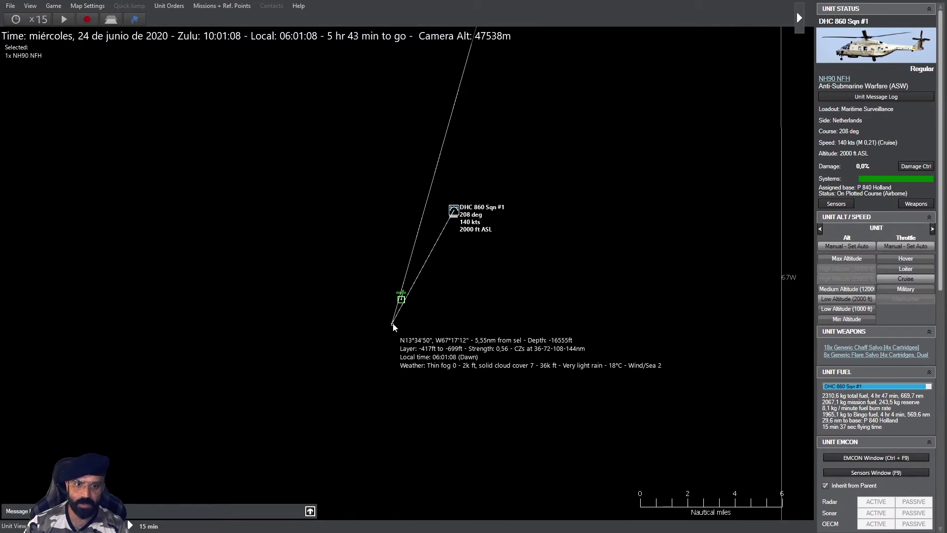
pyautogui.scroll(-2, 533, 141)
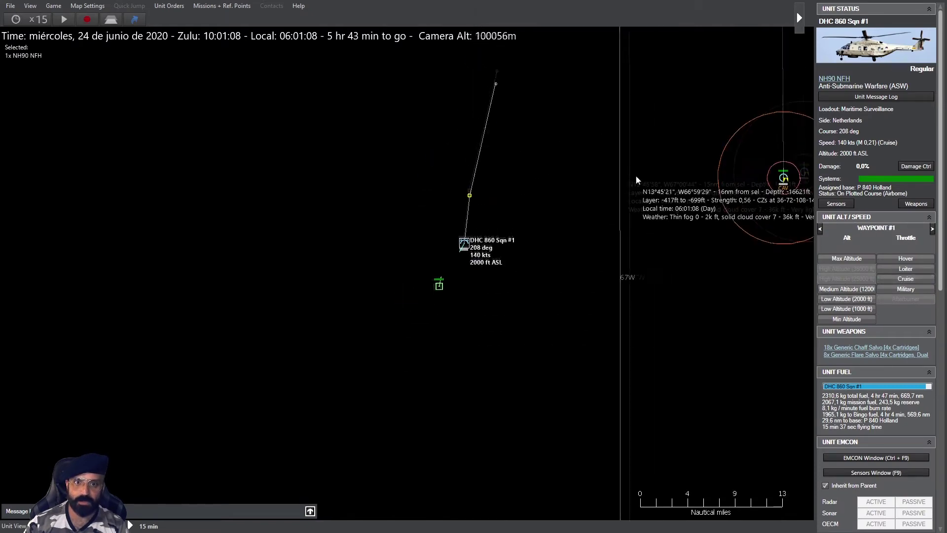
pyautogui.scroll(-2, 406, 364)
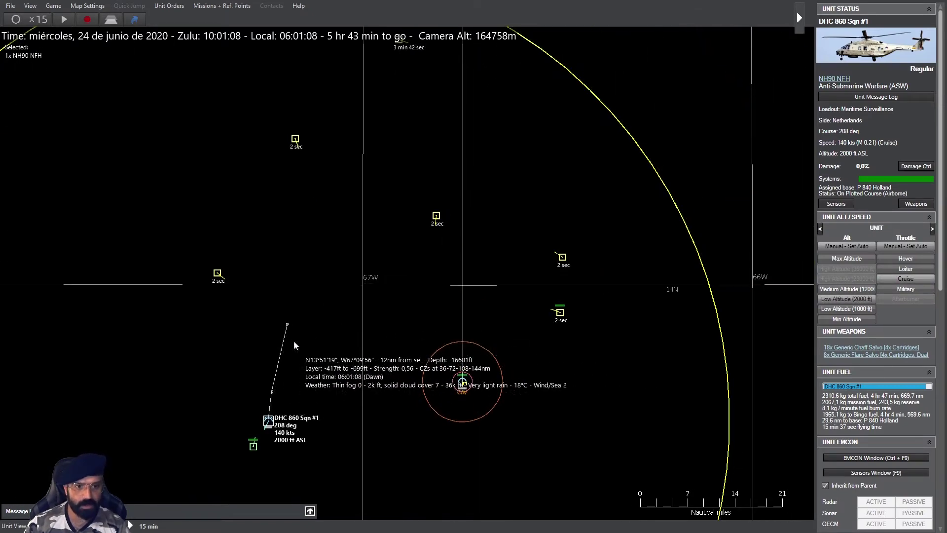
# - Route DHC 860 Sqn #1 via a northwest waypoint to a northern one, then resume the simulation
pyautogui.press('F3')
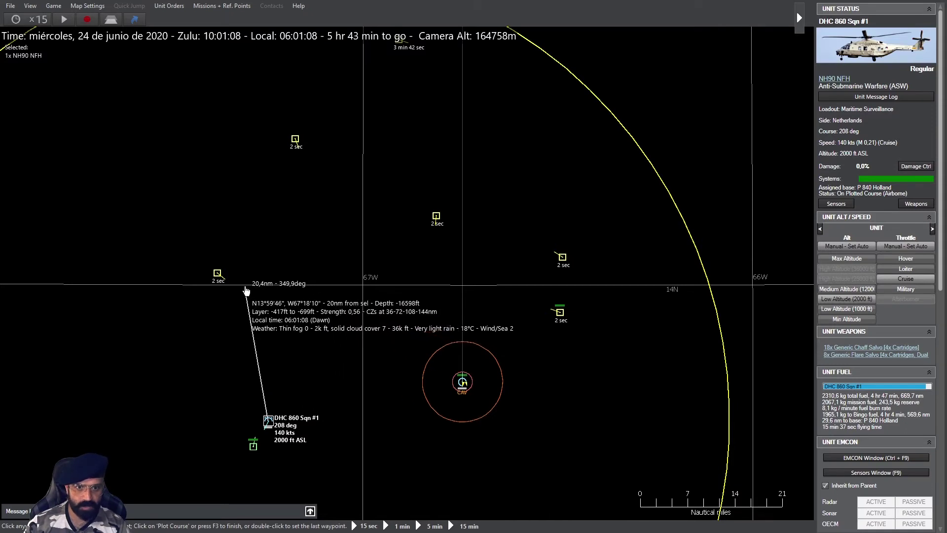
pyautogui.click(238, 282)
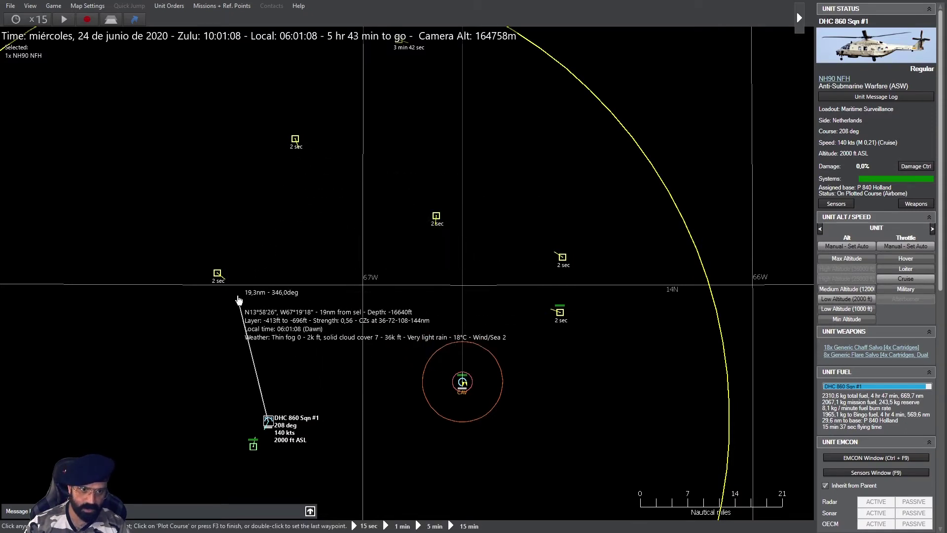
pyautogui.doubleClick(302, 159)
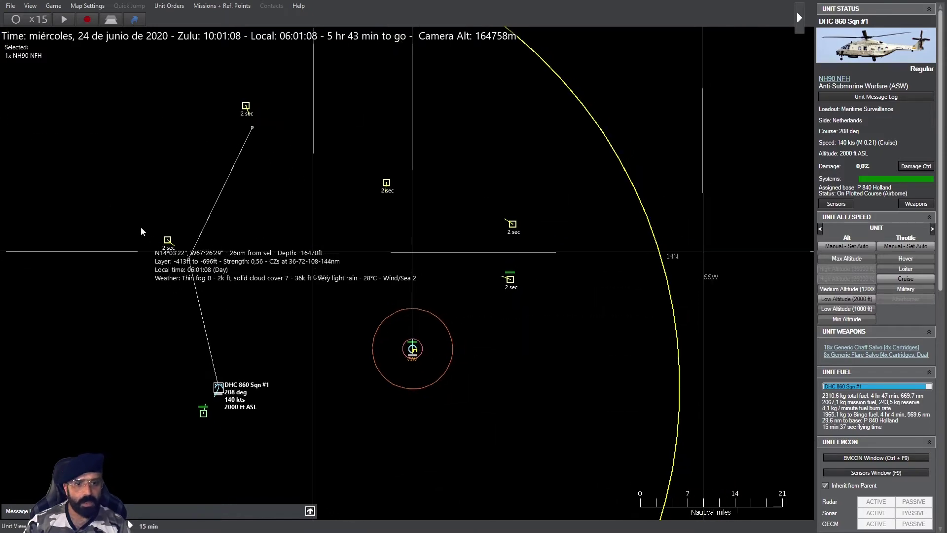
pyautogui.moveTo(141, 227); pyautogui.dragTo(355, 287)
pyautogui.scroll(1, 356, 287)
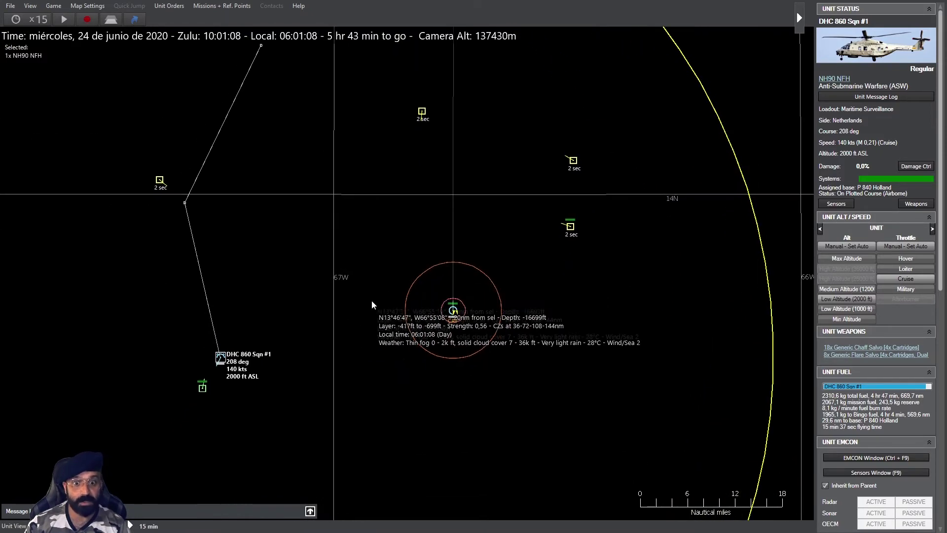
pyautogui.scroll(-1, 372, 300)
pyautogui.moveTo(372, 319); pyautogui.dragTo(369, 325)
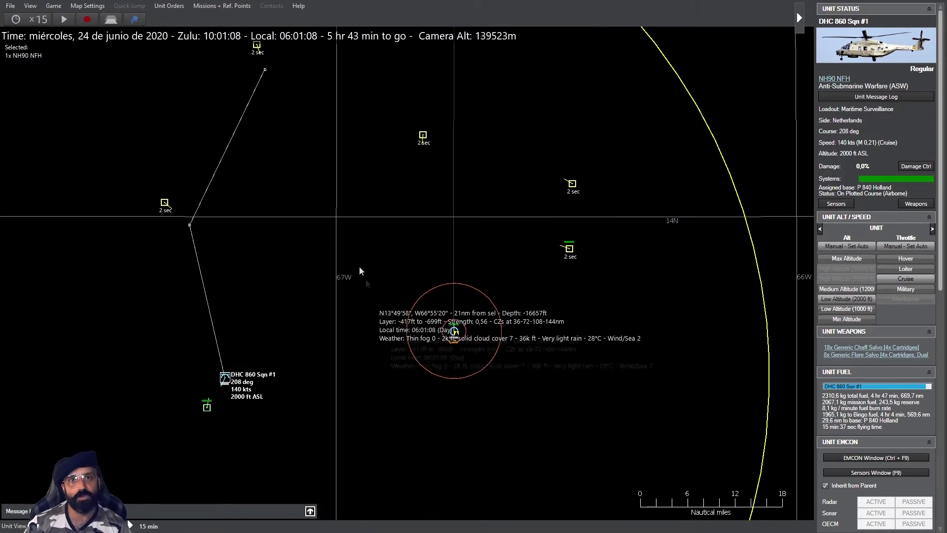
pyautogui.click(66, 22)
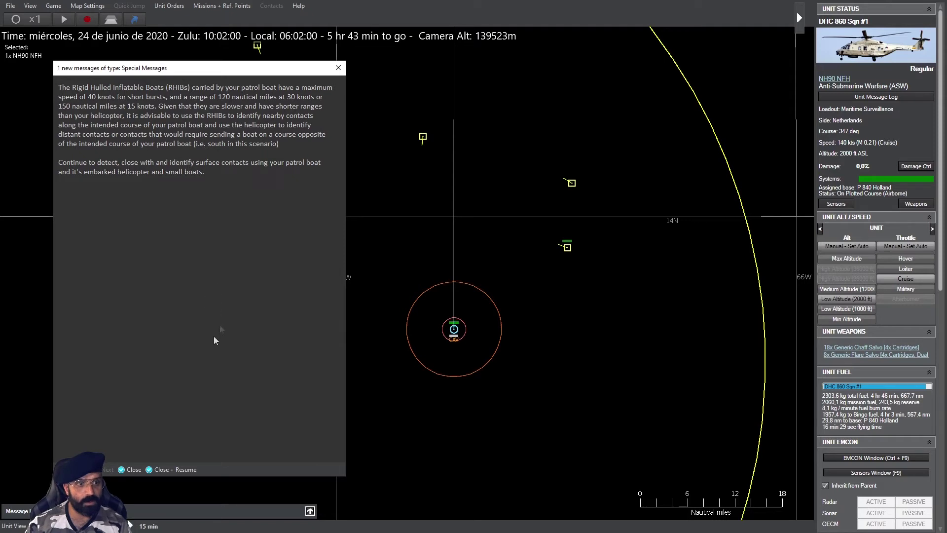
# - Resume the scenario and plot P 840 RHIB #1 a course to the north
pyautogui.click(170, 468)
pyautogui.click(453, 331)
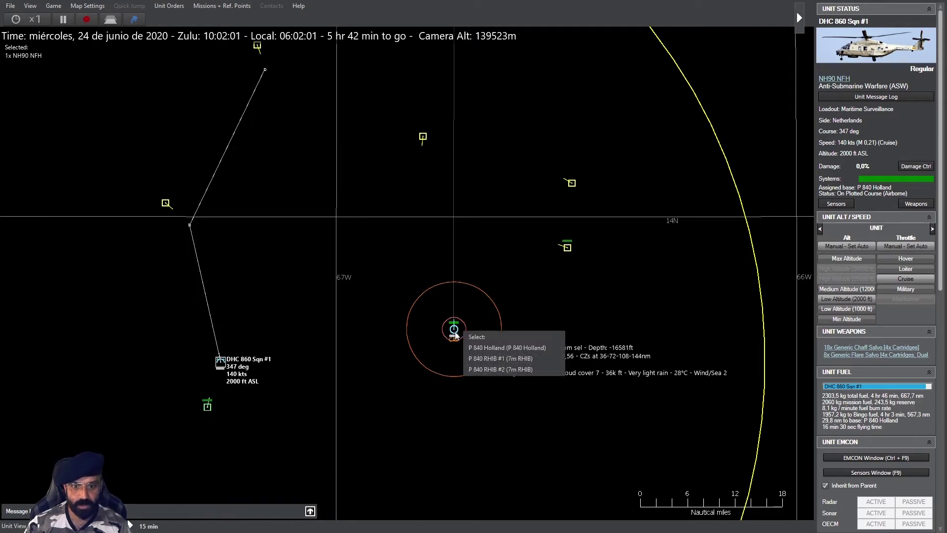
pyautogui.click(503, 359)
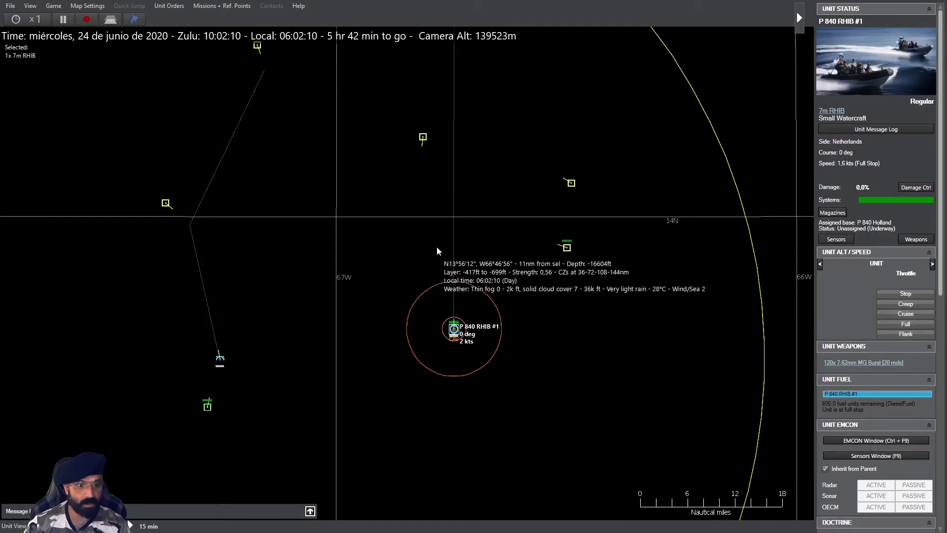
pyautogui.press('F3')
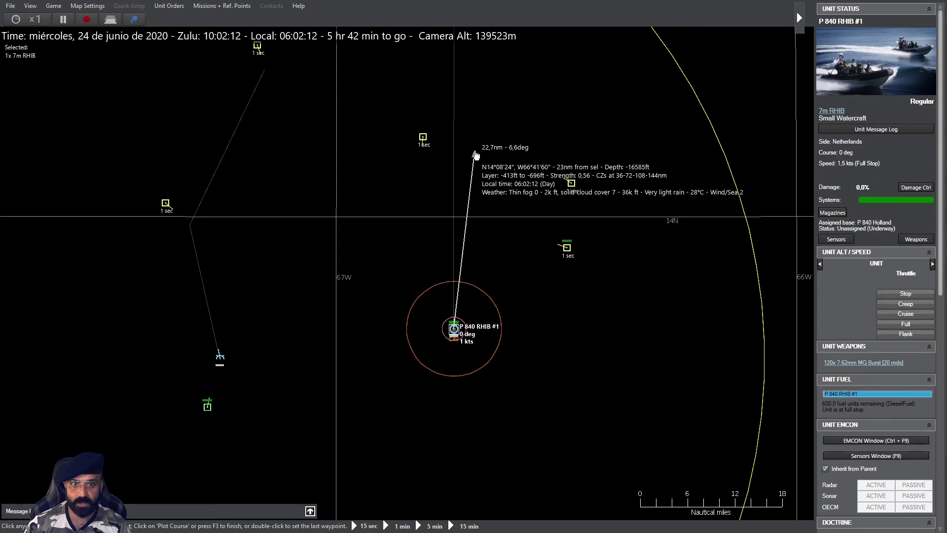
pyautogui.doubleClick(471, 152)
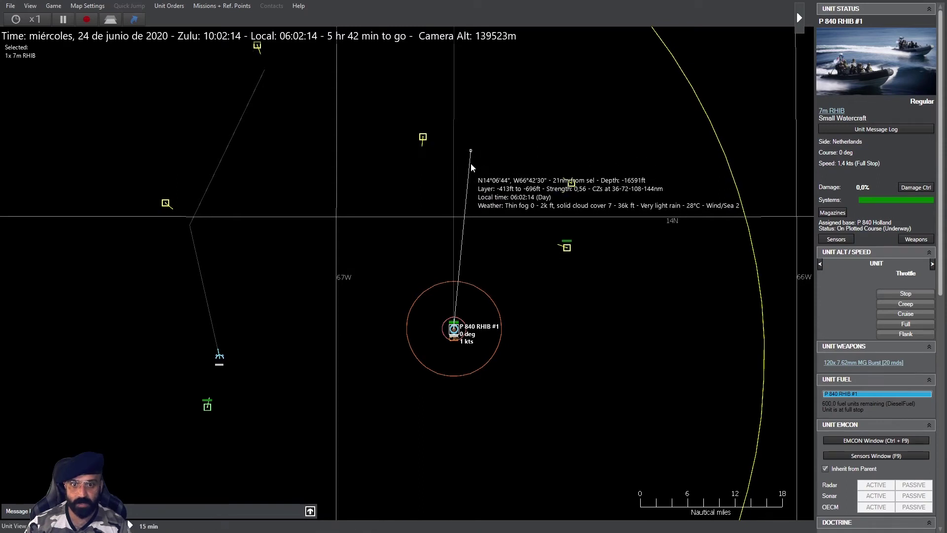
# - Select P 840 RHIB #2 from the stack, check SKUNK #1, then reselect RHIB #1
pyautogui.click(452, 330)
pyautogui.click(489, 368)
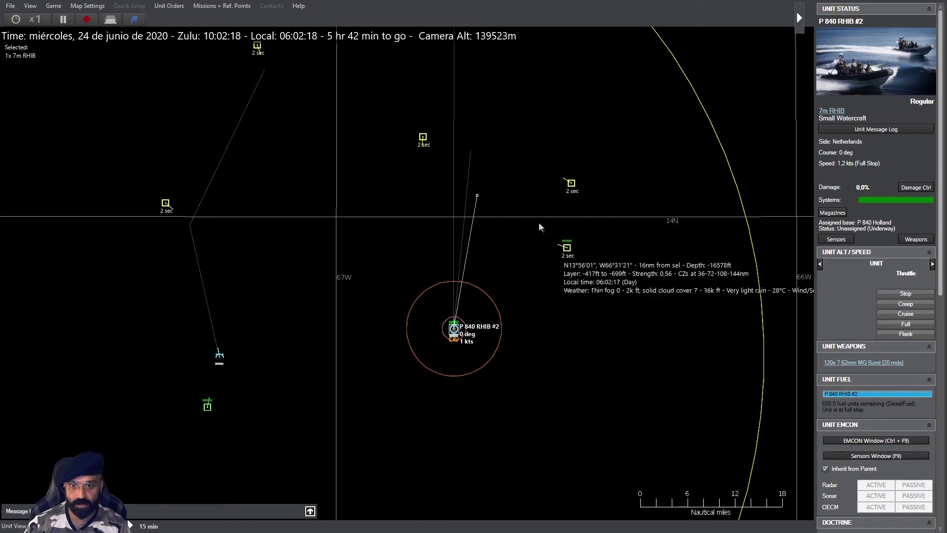
pyautogui.scroll(2, 517, 244)
pyautogui.scroll(1, 503, 227)
pyautogui.scroll(1, 502, 227)
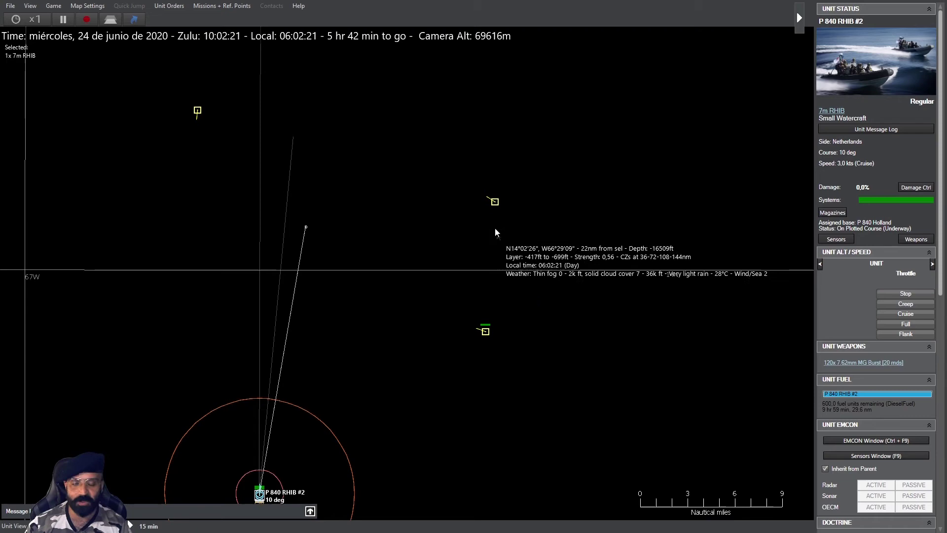
pyautogui.click(495, 202)
pyautogui.scroll(-4, 283, 384)
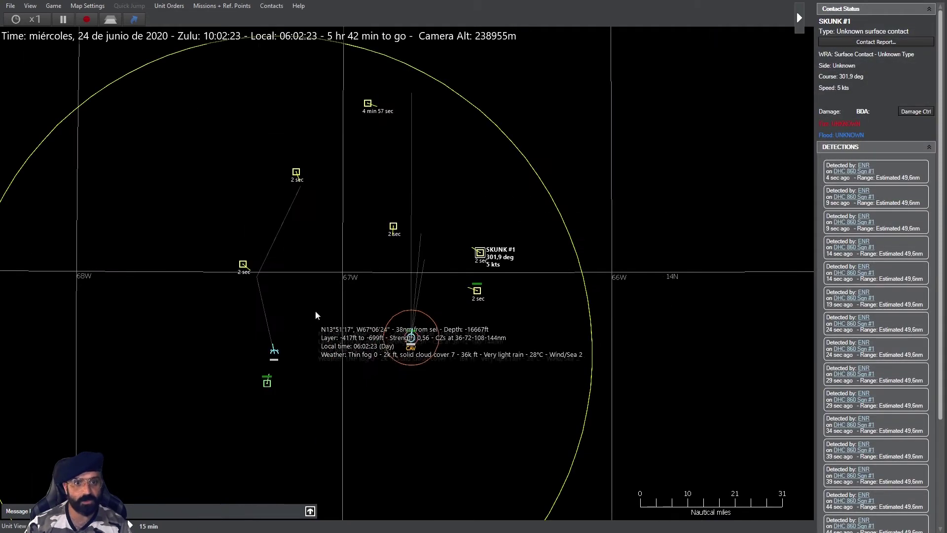
pyautogui.scroll(2, 443, 349)
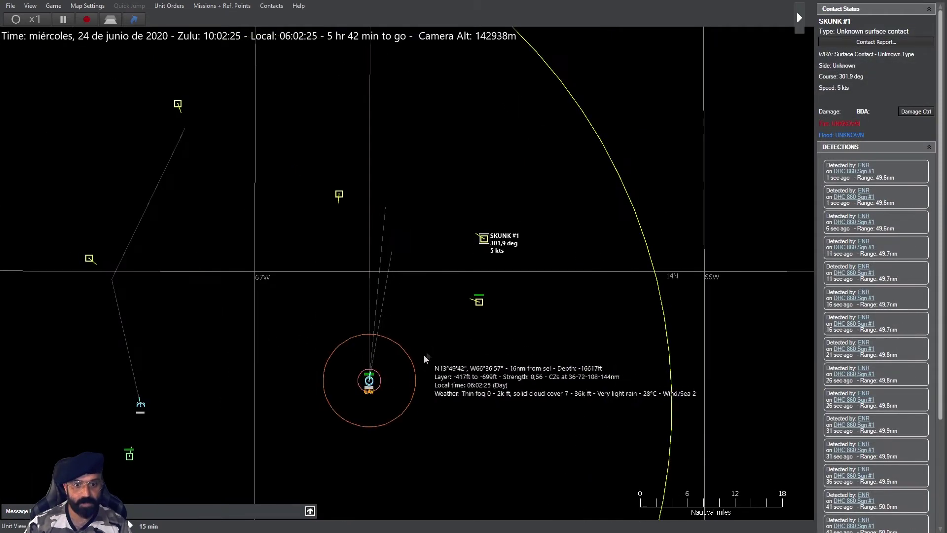
pyautogui.click(370, 382)
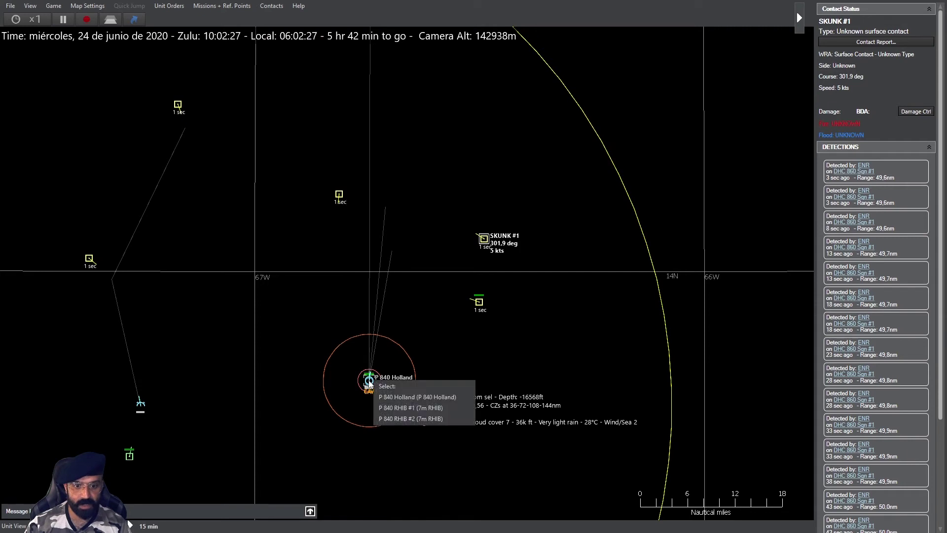
pyautogui.click(397, 406)
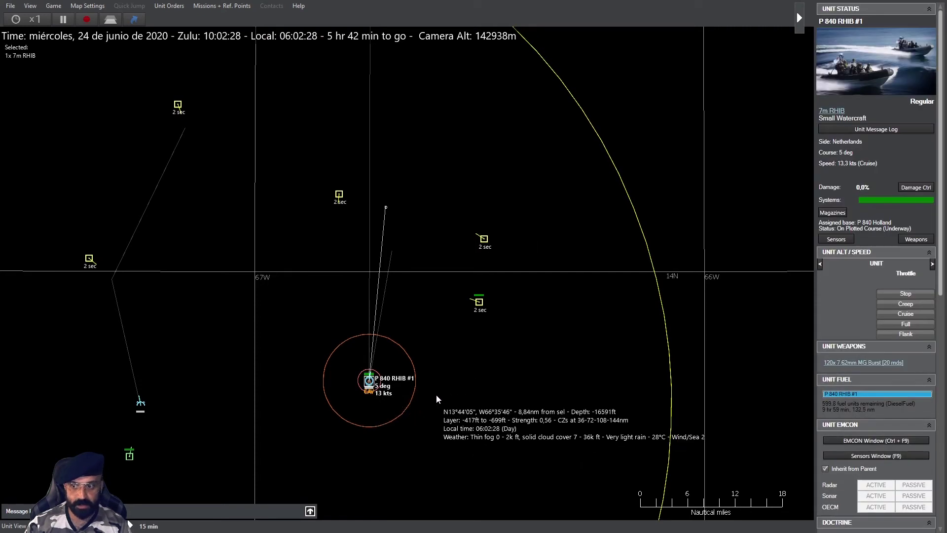
# - Set P 840 RHIB #1 to flank throttle with a 40-knot desired speed
pyautogui.press('F2')
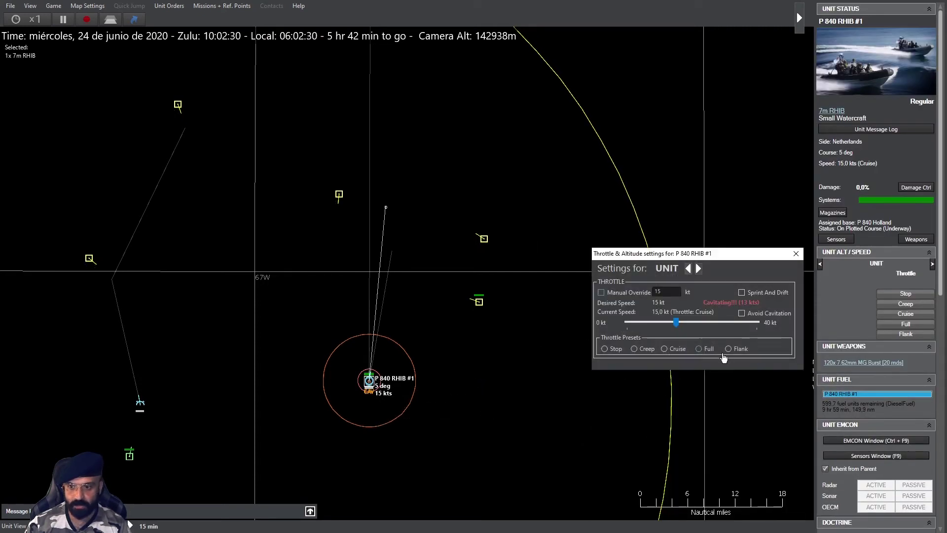
pyautogui.click(729, 348)
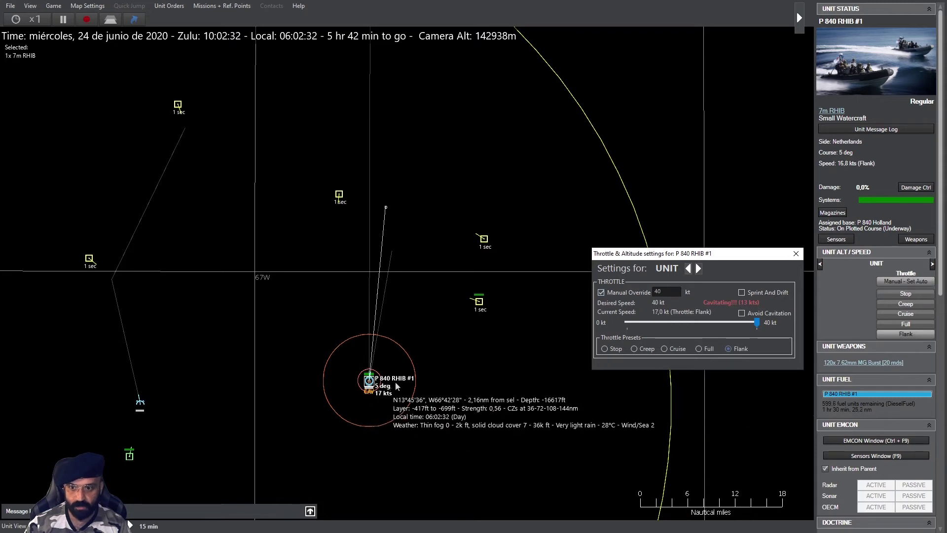
pyautogui.click(698, 268)
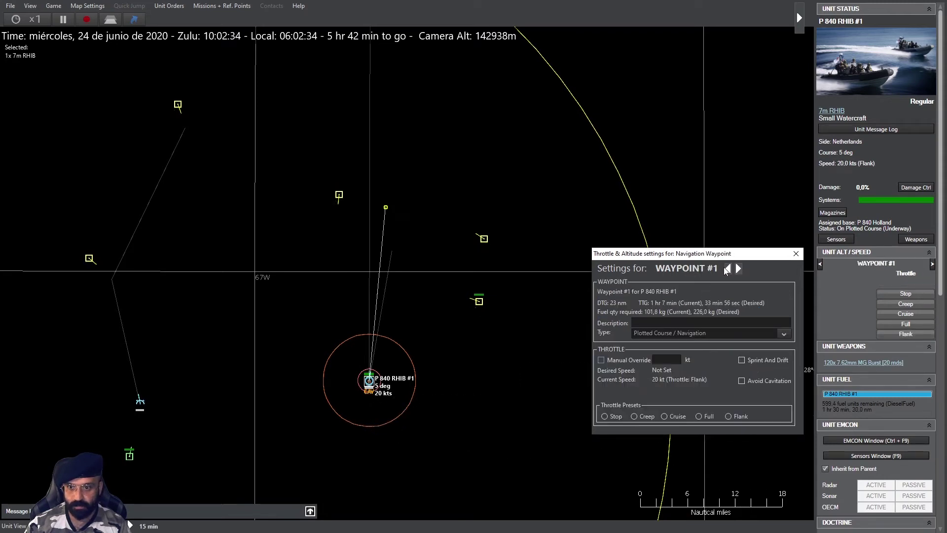
pyautogui.click(728, 269)
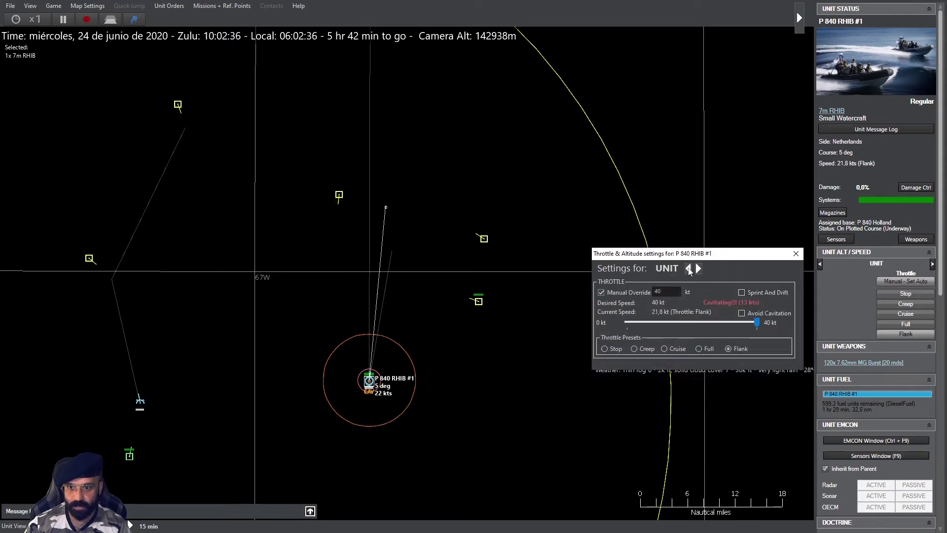
pyautogui.click(796, 253)
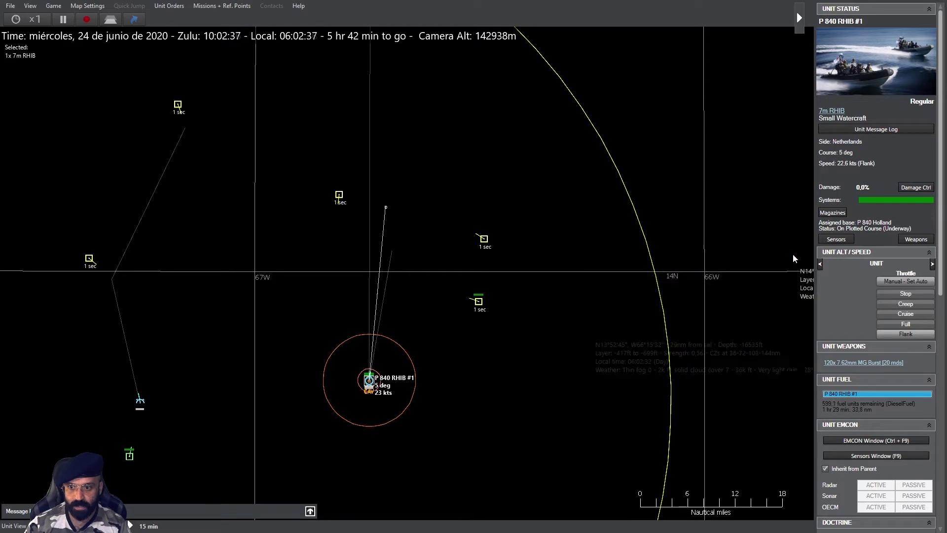
# - Put P 840 RHIB #2 at flank throttle too, then select helicopter DHC 860 Sqn #1
pyautogui.click(370, 381)
pyautogui.click(413, 421)
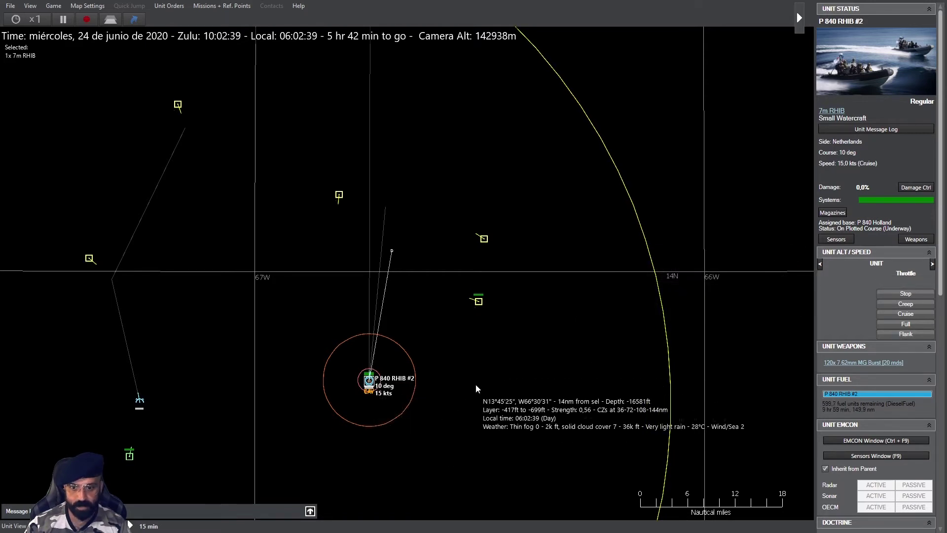
pyautogui.press('F2')
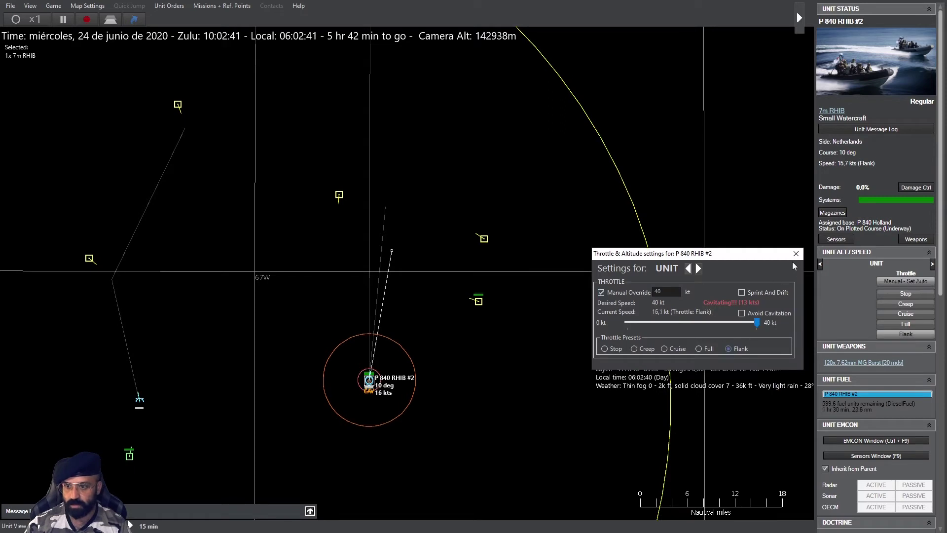
pyautogui.click(797, 253)
pyautogui.press('Left')
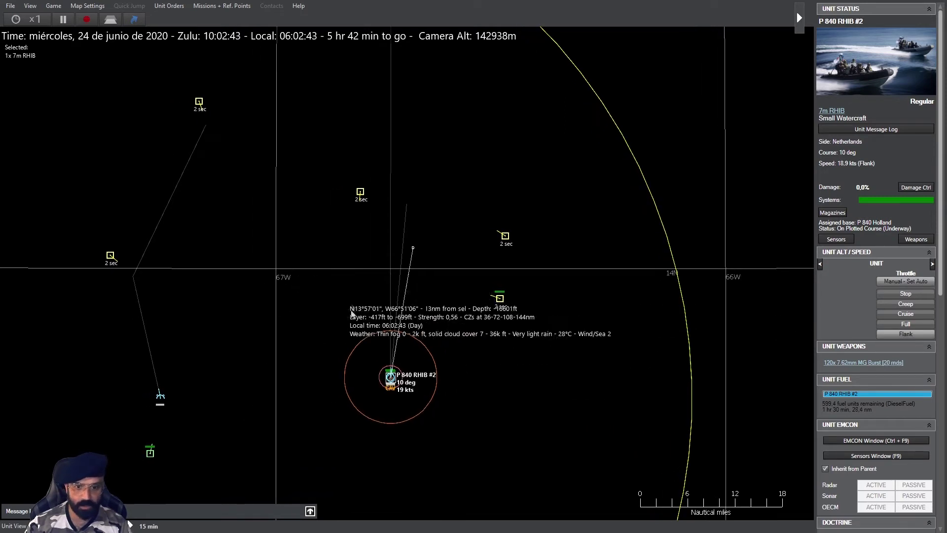
pyautogui.press('Left')
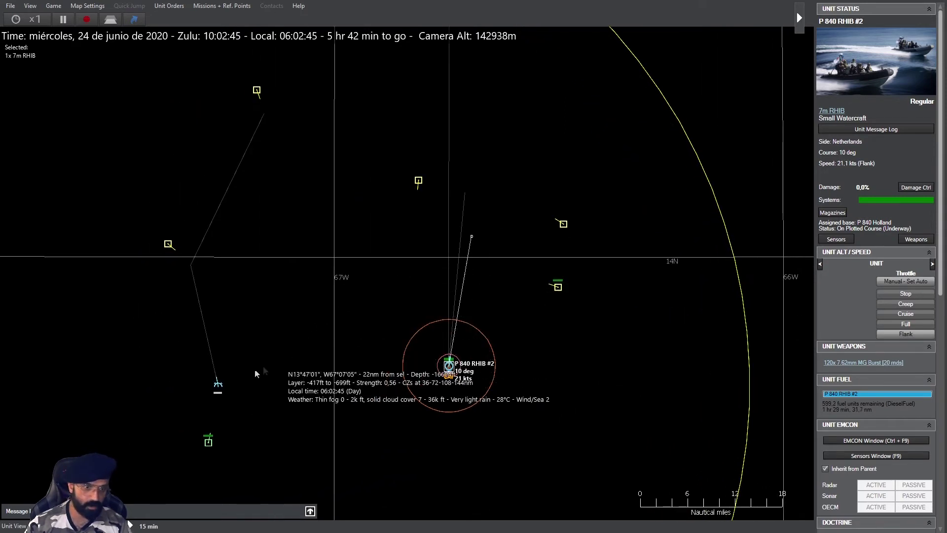
pyautogui.click(218, 385)
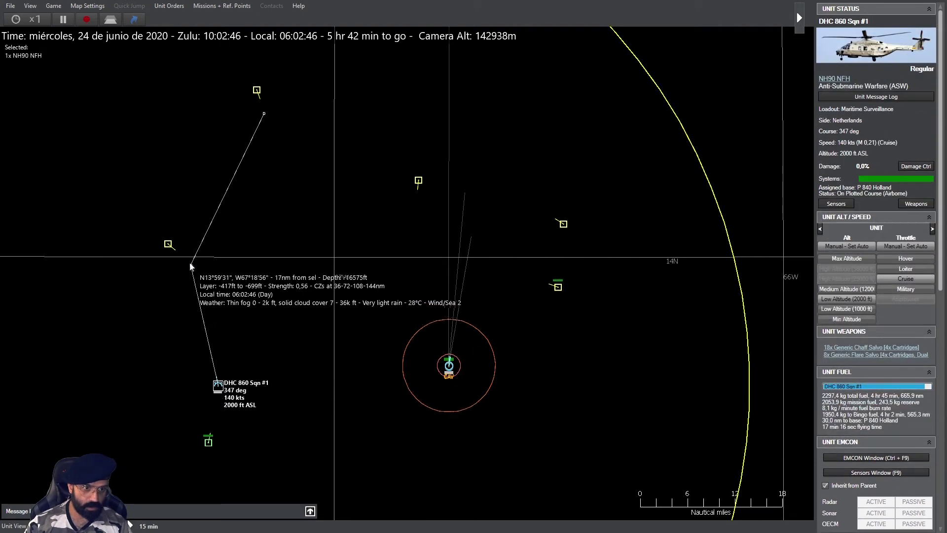
# - Nudge the helicopter's waypoint east and measure distance from the helicopter
pyautogui.moveTo(192, 265); pyautogui.dragTo(203, 268)
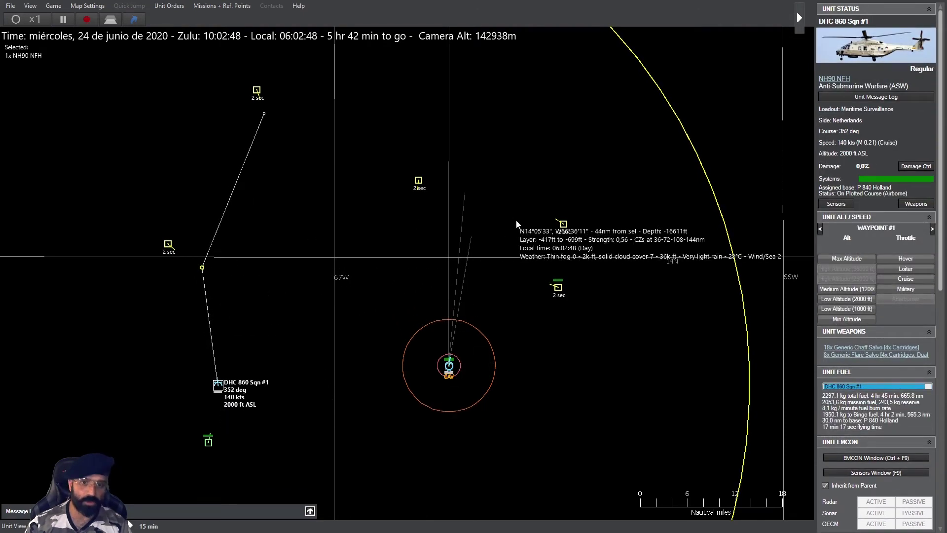
pyautogui.hotkey('ctrl', 'd')
pyautogui.click(449, 363)
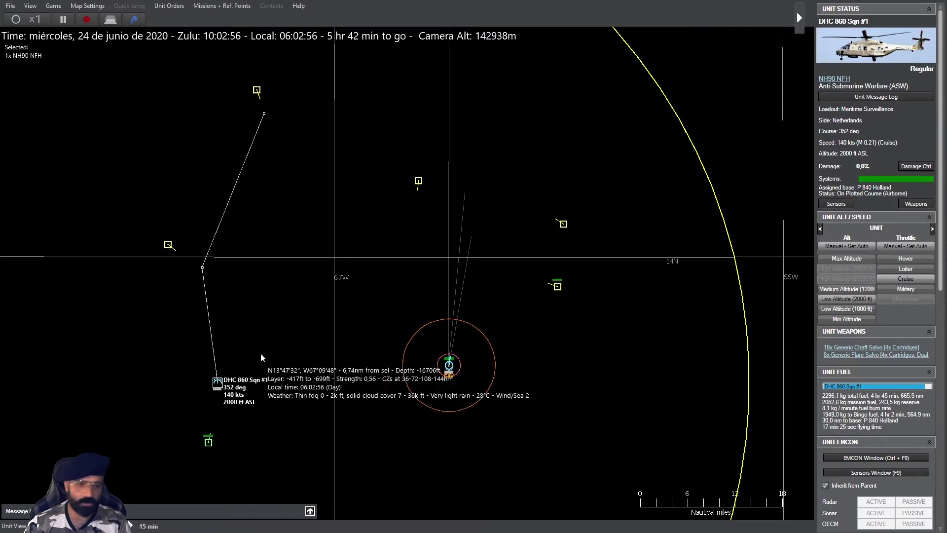
pyautogui.moveTo(454, 254); pyautogui.dragTo(472, 297)
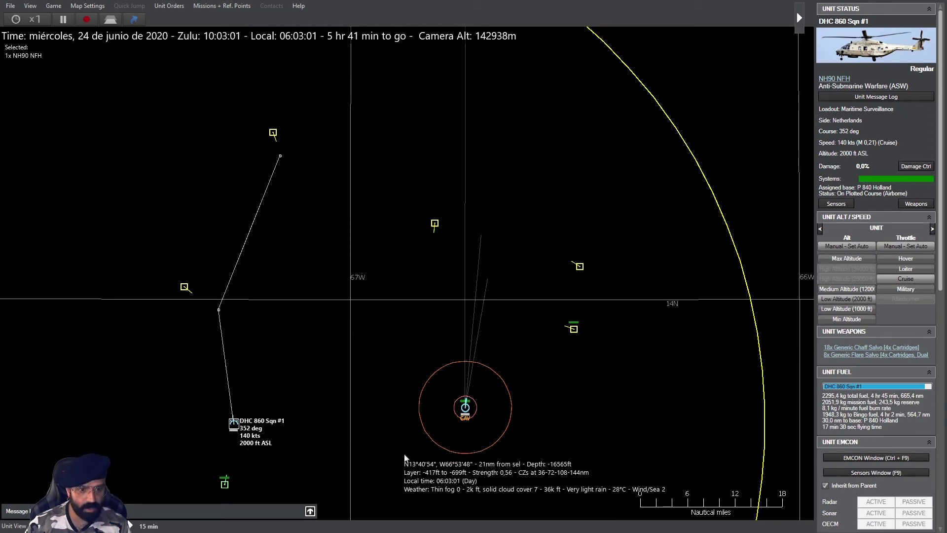
# - Adjust the helicopter route's waypoints, shifting the second one slightly east
pyautogui.click(220, 311)
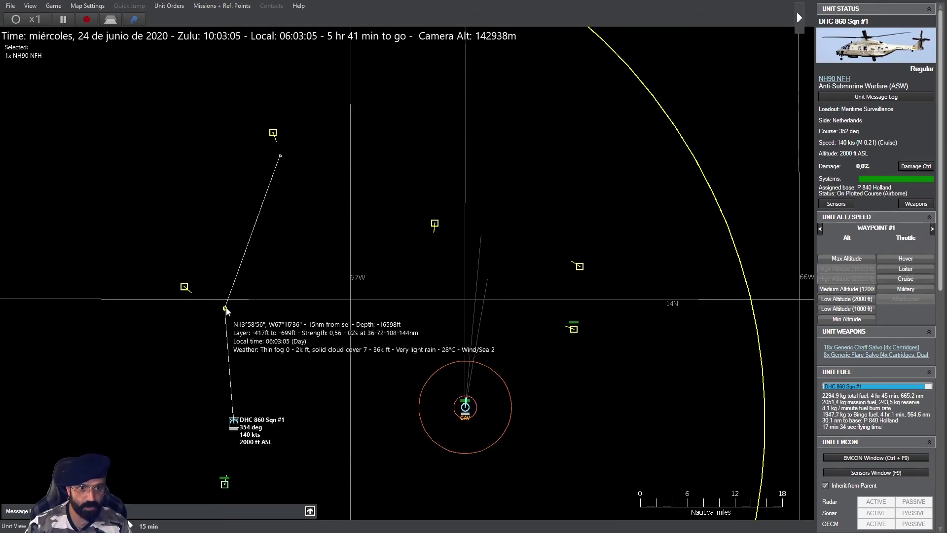
pyautogui.click(280, 158)
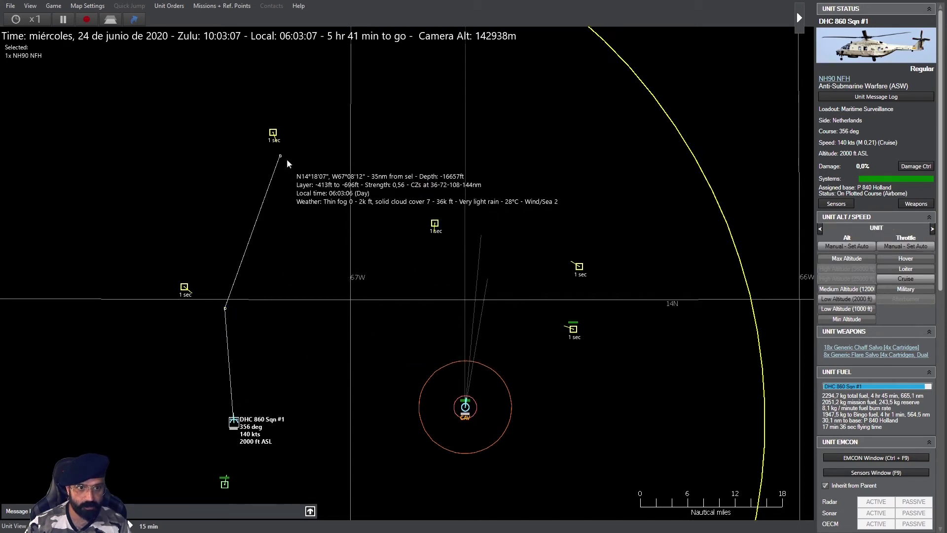
pyautogui.click(280, 158)
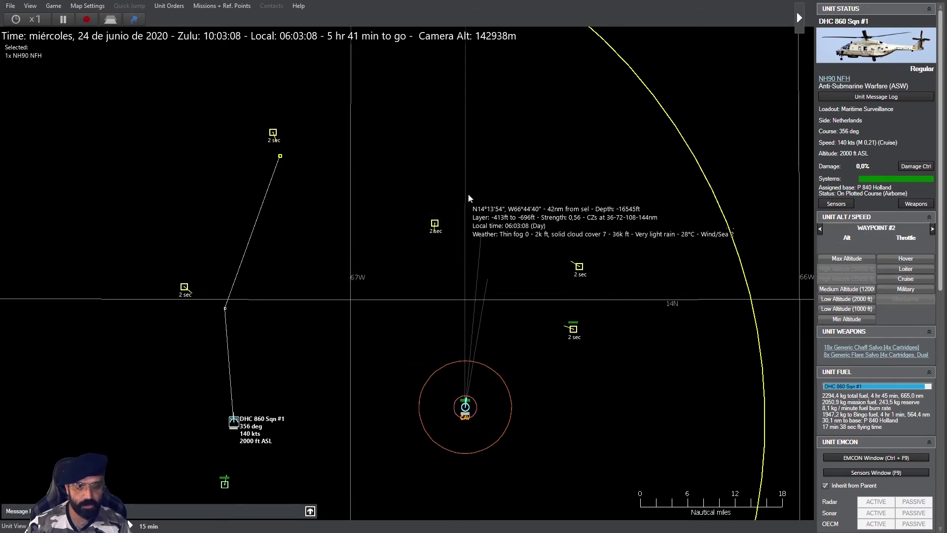
pyautogui.click(222, 306)
pyautogui.moveTo(280, 157); pyautogui.dragTo(294, 158)
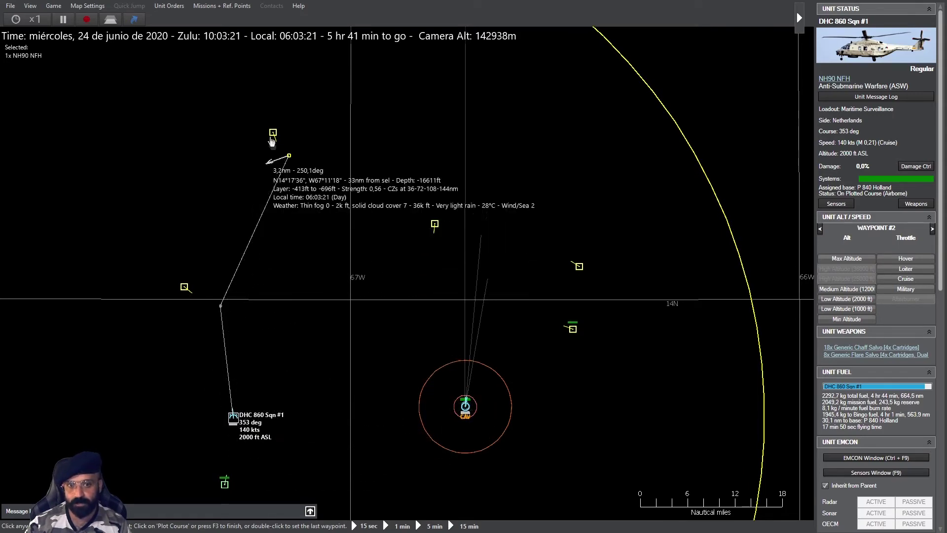
pyautogui.doubleClick(377, 83)
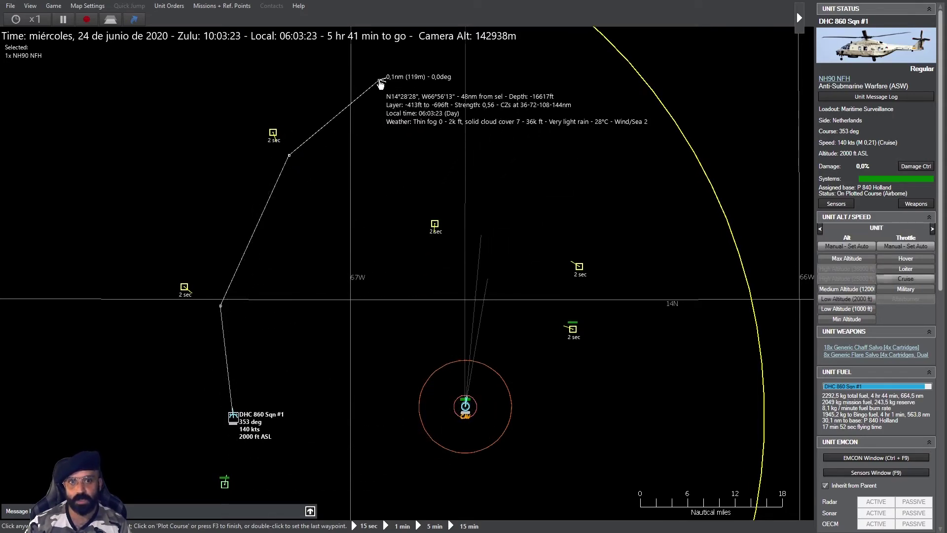
pyautogui.scroll(-3, 389, 178)
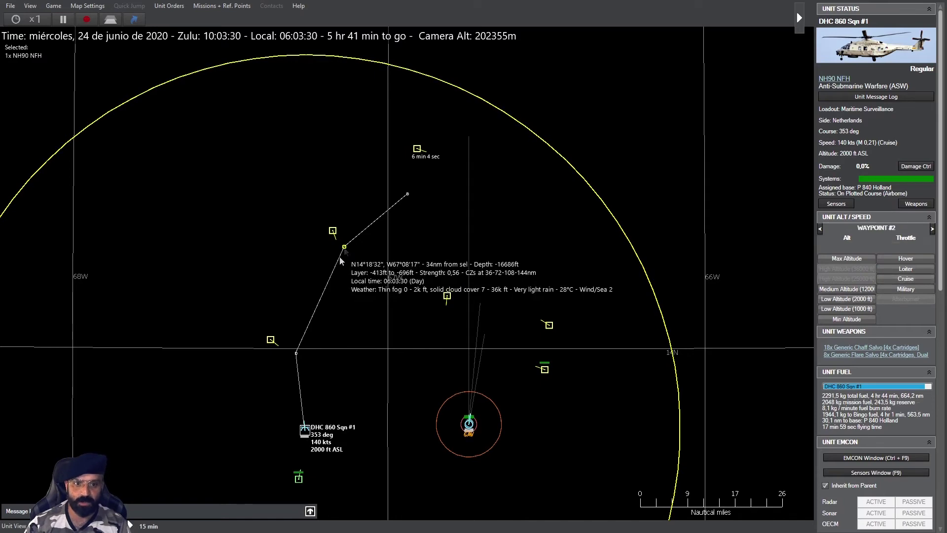
# - Plot a new helicopter course from its first waypoint through two north-east waypoints
pyautogui.click(297, 352)
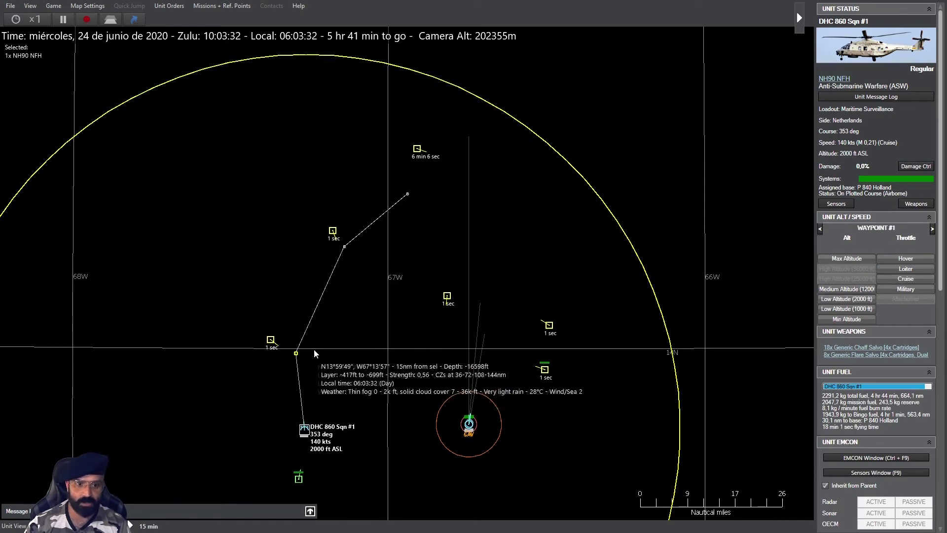
pyautogui.press('F3')
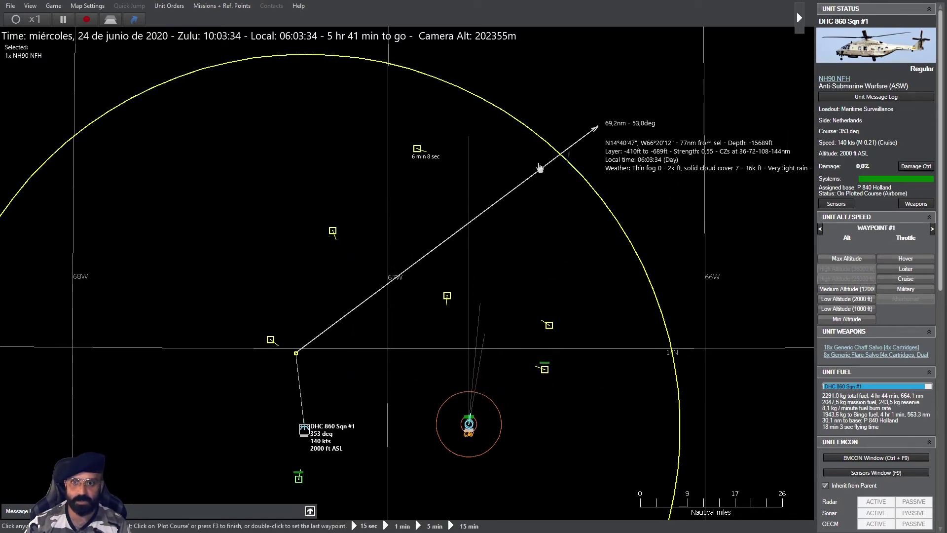
pyautogui.click(349, 276)
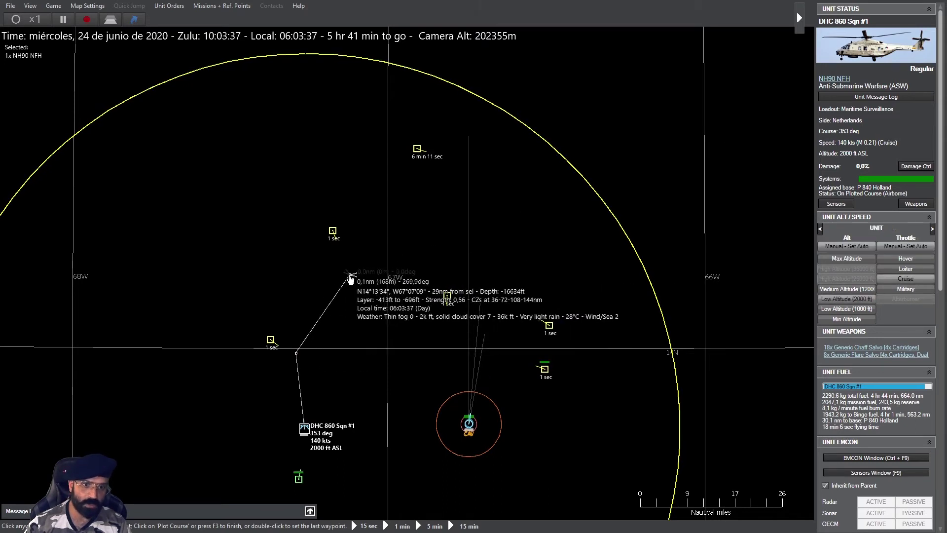
pyautogui.click(474, 189)
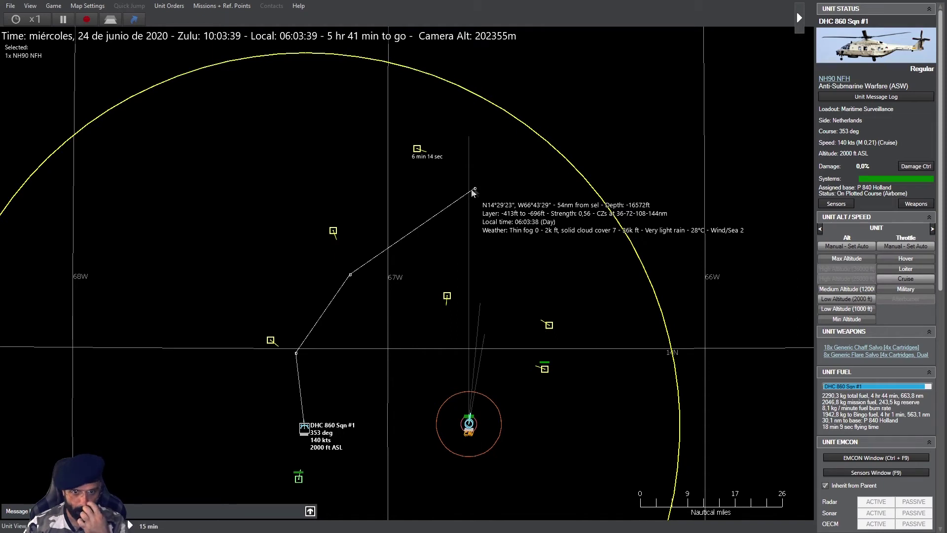
pyautogui.press('Escape')
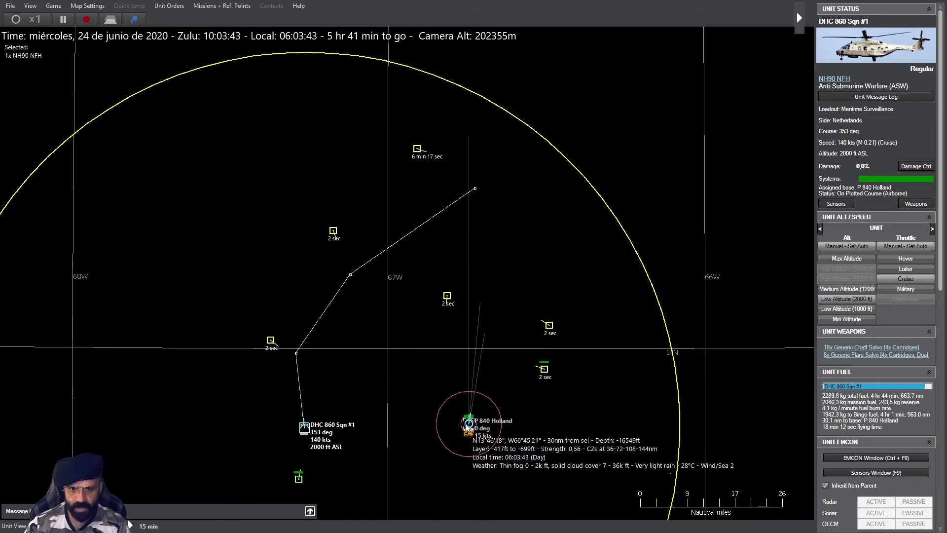
pyautogui.click(469, 425)
# - Move the waypoints of P 840 RHIB #1 and RHIB #2 northward
pyautogui.click(494, 446)
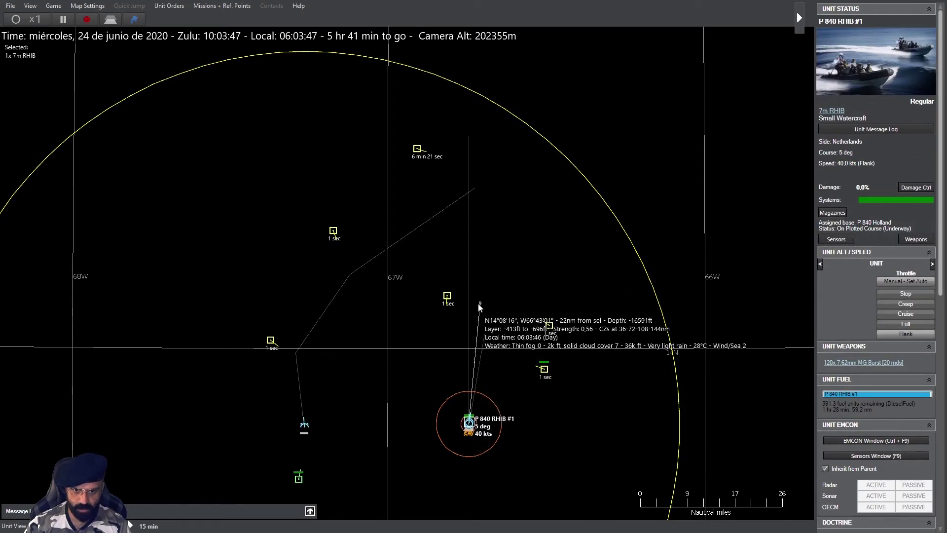
pyautogui.moveTo(480, 304); pyautogui.dragTo(434, 328)
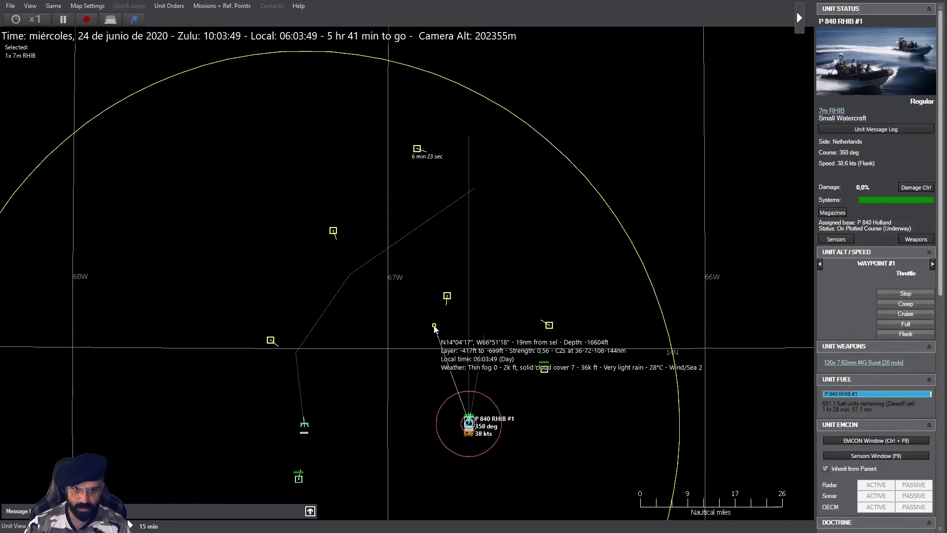
pyautogui.click(468, 426)
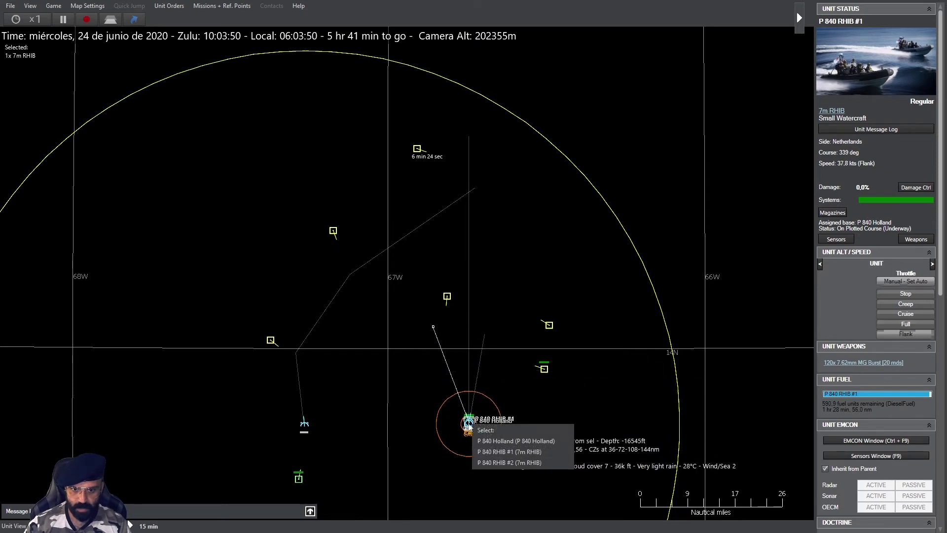
pyautogui.click(510, 462)
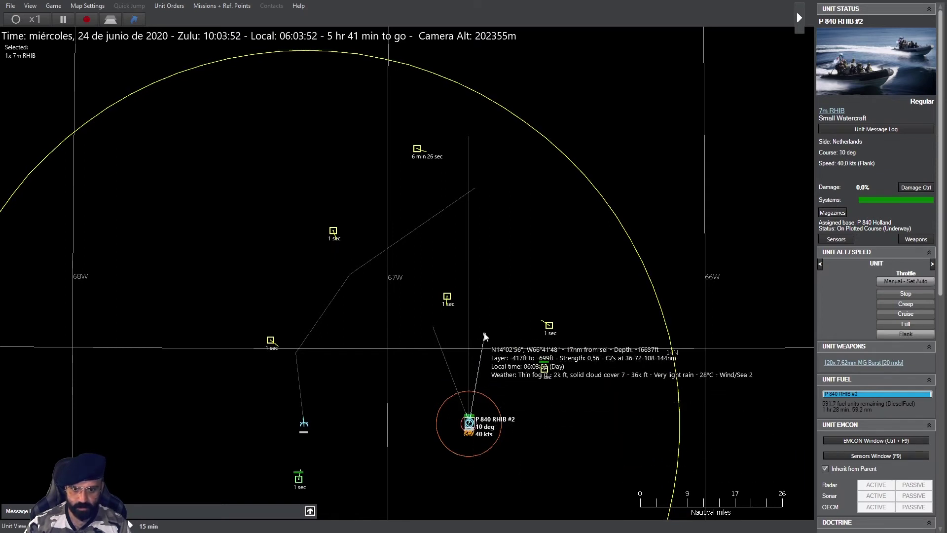
pyautogui.click(483, 302)
pyautogui.moveTo(482, 302); pyautogui.dragTo(483, 293)
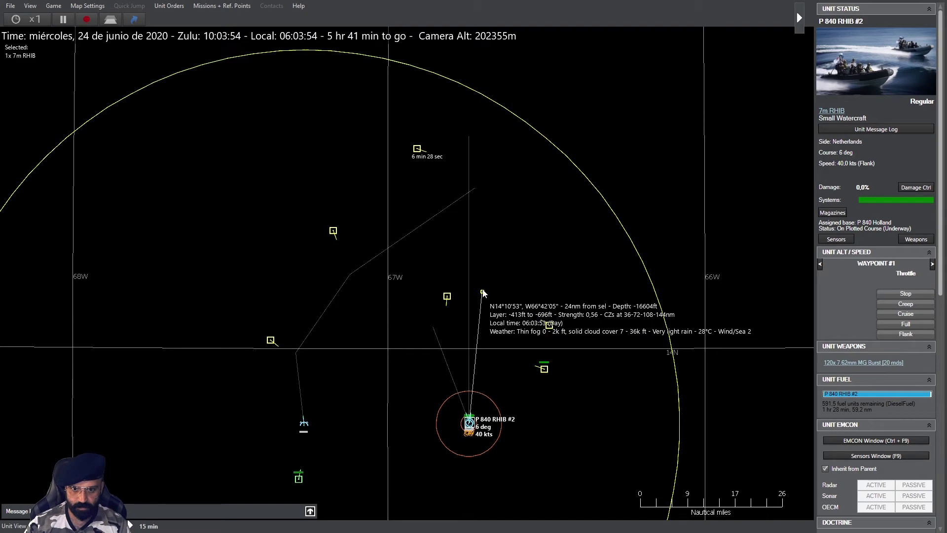
pyautogui.scroll(3, 489, 307)
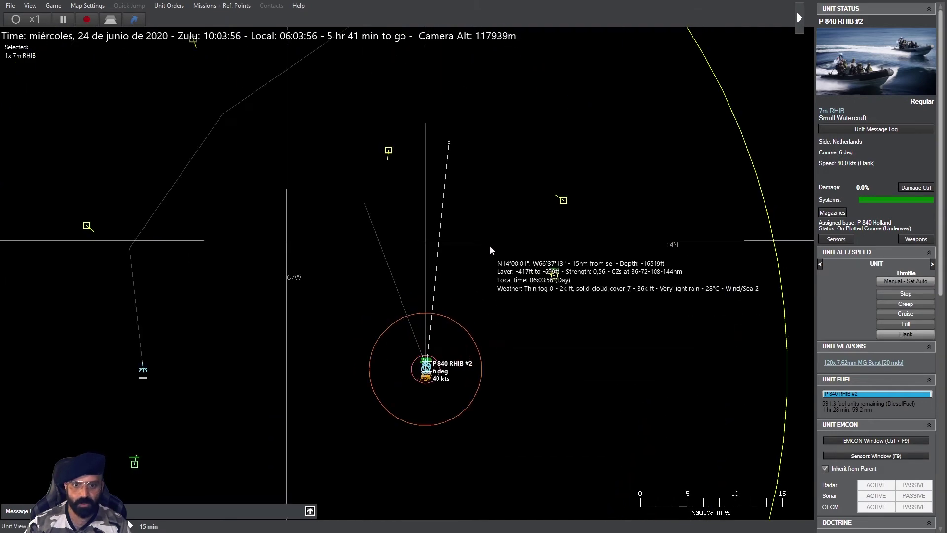
# - Identify the SKUNK #3 and Merchant #4 contacts
pyautogui.moveTo(490, 250); pyautogui.dragTo(514, 255)
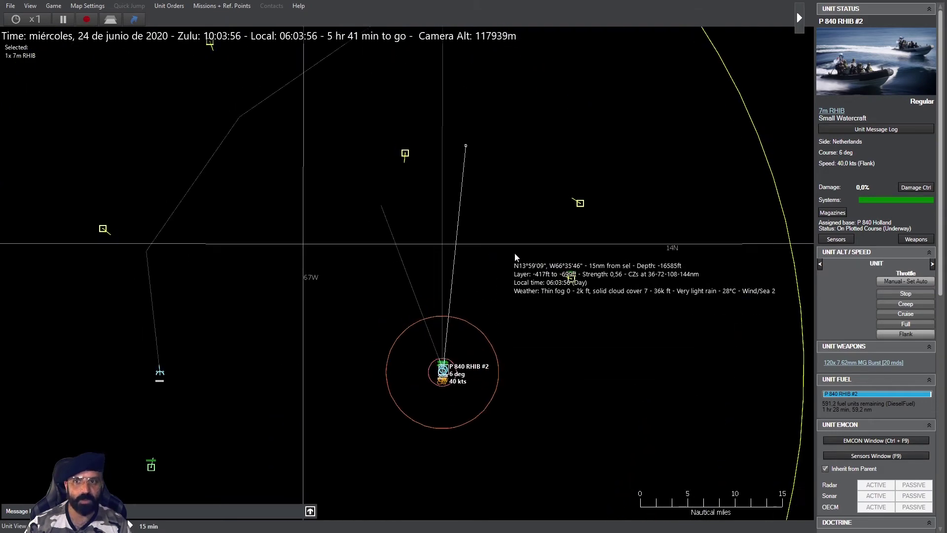
pyautogui.click(413, 158)
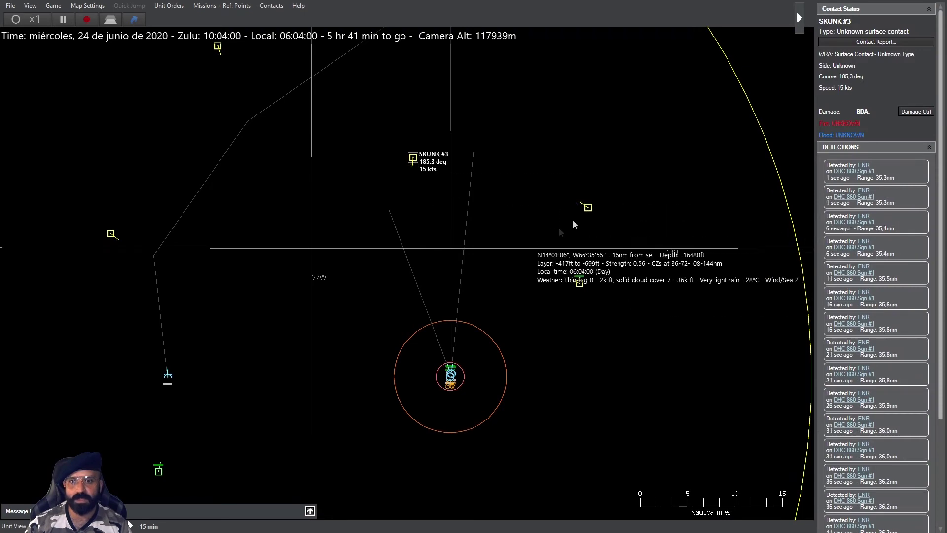
pyautogui.click(578, 283)
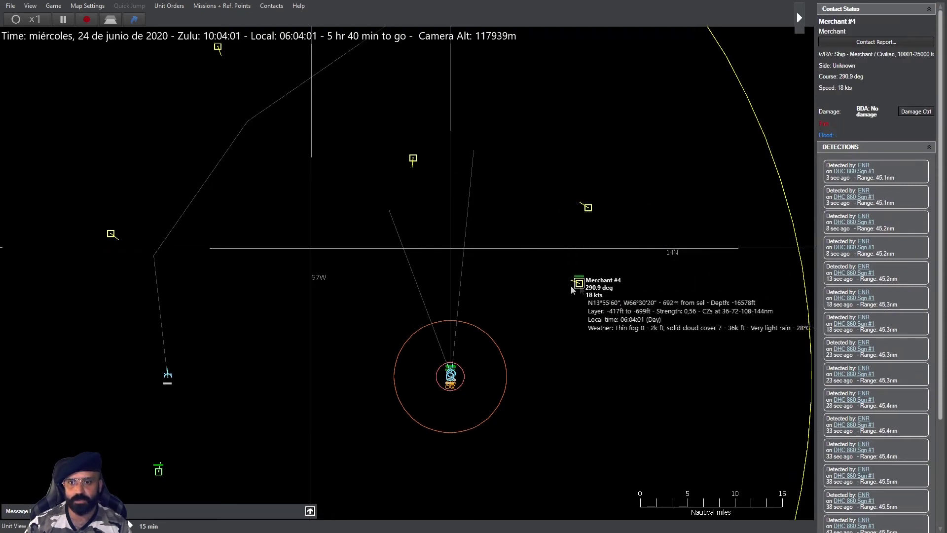
pyautogui.scroll(-2, 520, 272)
pyautogui.press('Up')
pyautogui.press('Up')
pyautogui.press('Right')
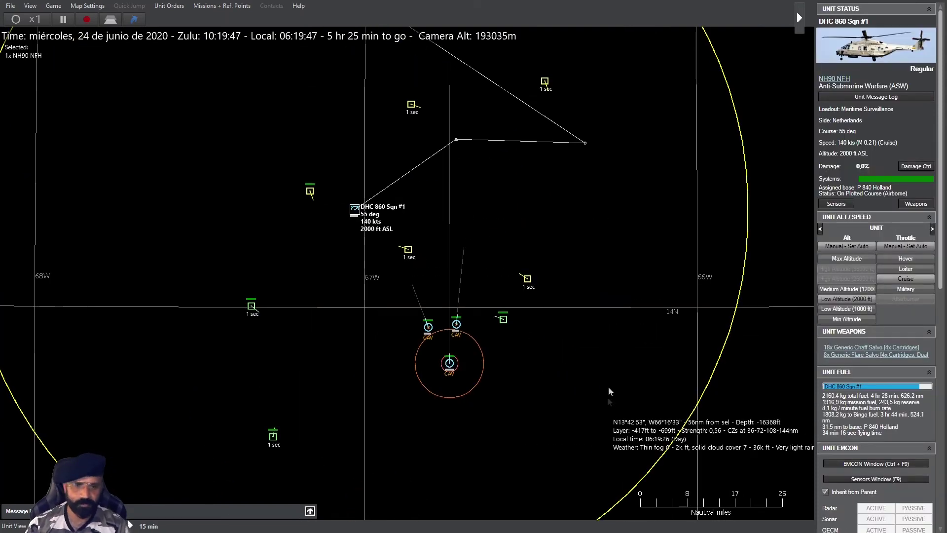
# - Inspect SY Valium, MV Yoko, SKUNK #1 and SKUNK #3, then select P 840 RHIB #1
pyautogui.click(252, 305)
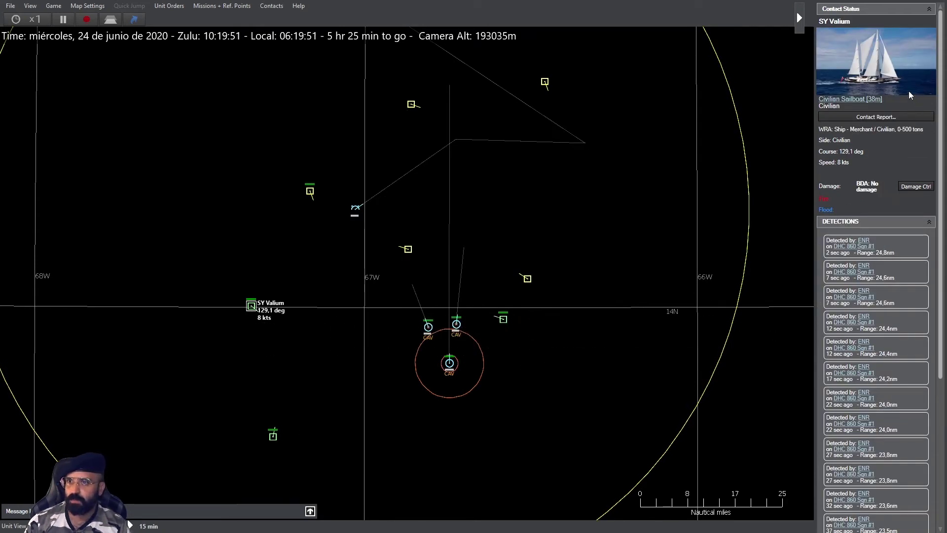
pyautogui.click(503, 319)
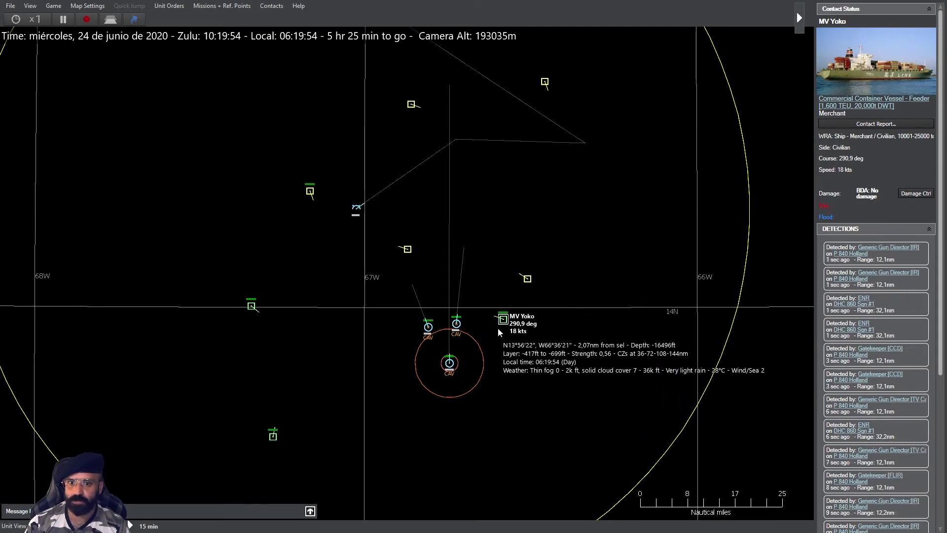
pyautogui.click(527, 278)
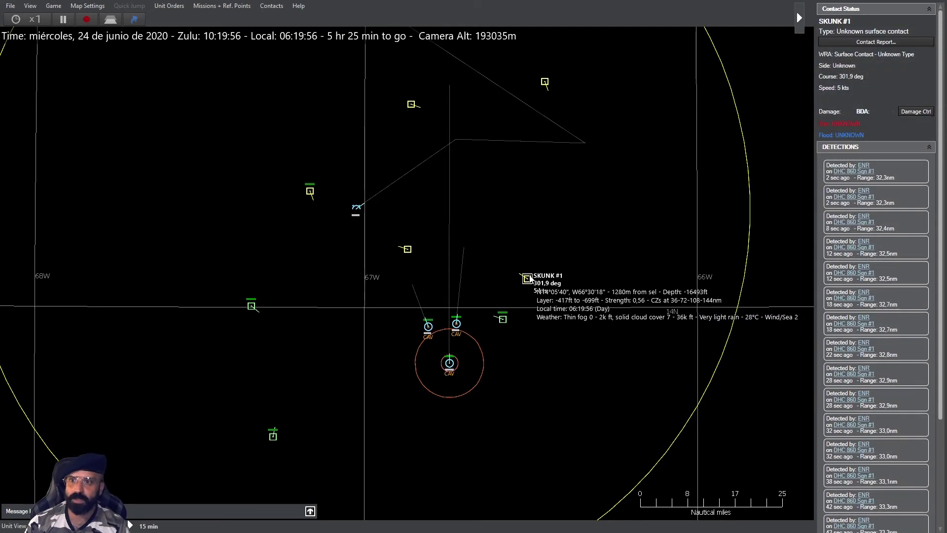
pyautogui.click(407, 249)
pyautogui.click(428, 328)
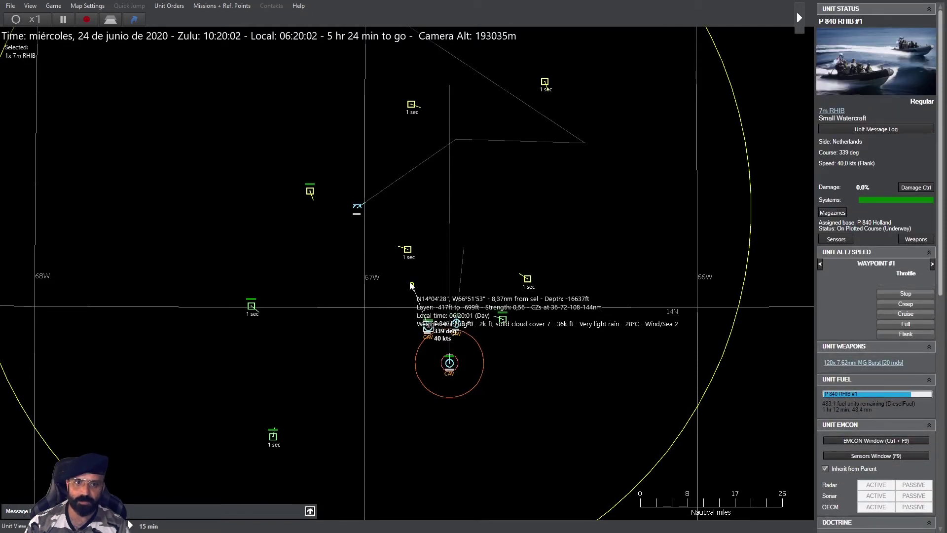
# - Give RHIB #1 a north-west waypoint, then check P 840 Holland and helicopter DHC 860 Sqn #1
pyautogui.click(367, 237)
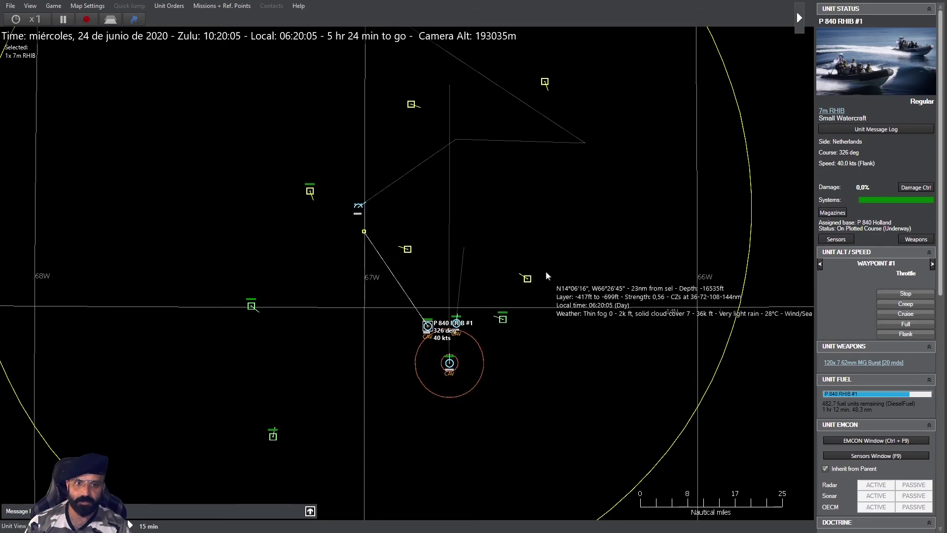
pyautogui.press('Left')
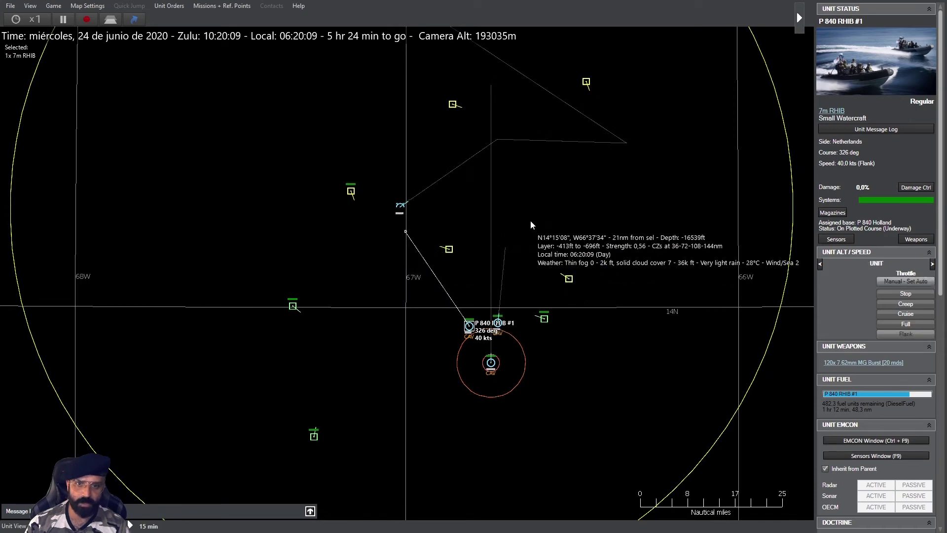
pyautogui.press('Right')
pyautogui.press('Up')
pyautogui.press('Right')
pyautogui.press('Down')
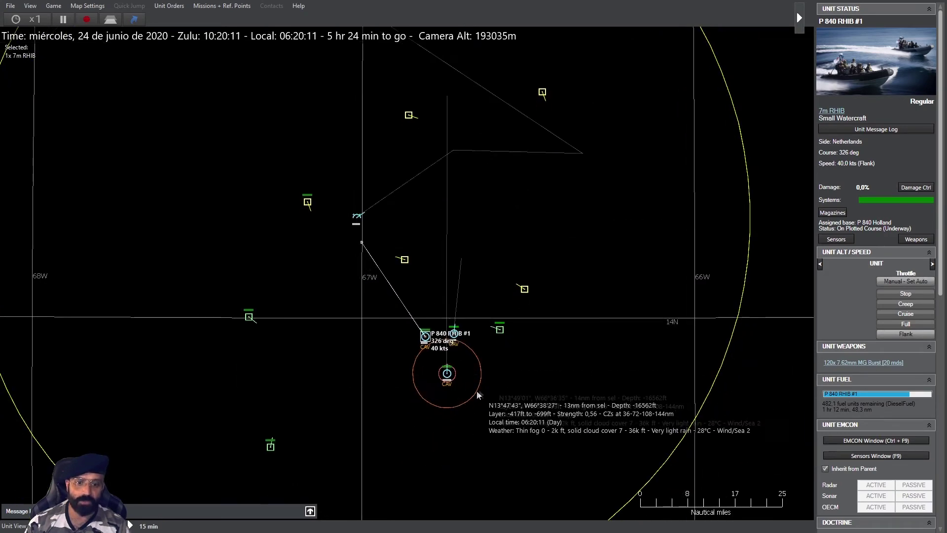
pyautogui.click(447, 374)
pyautogui.press('Left')
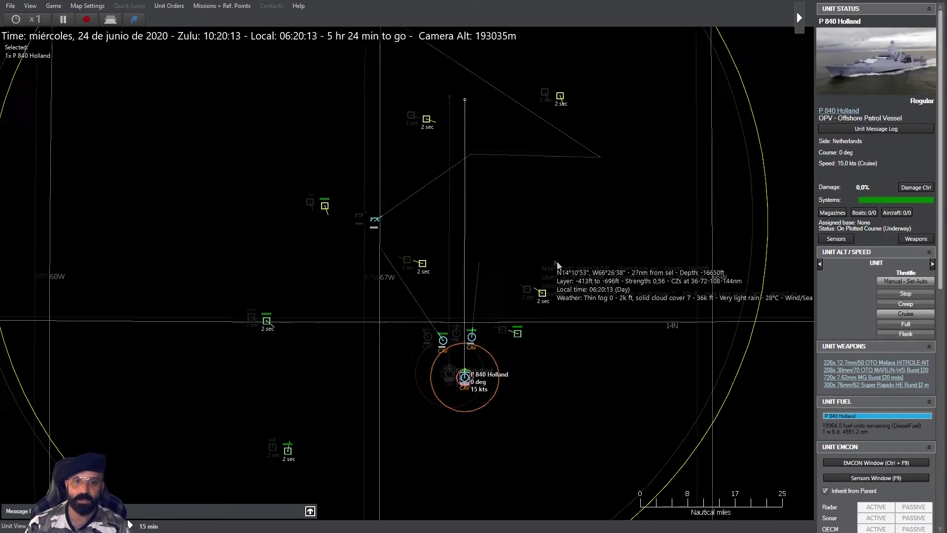
pyautogui.press('Up')
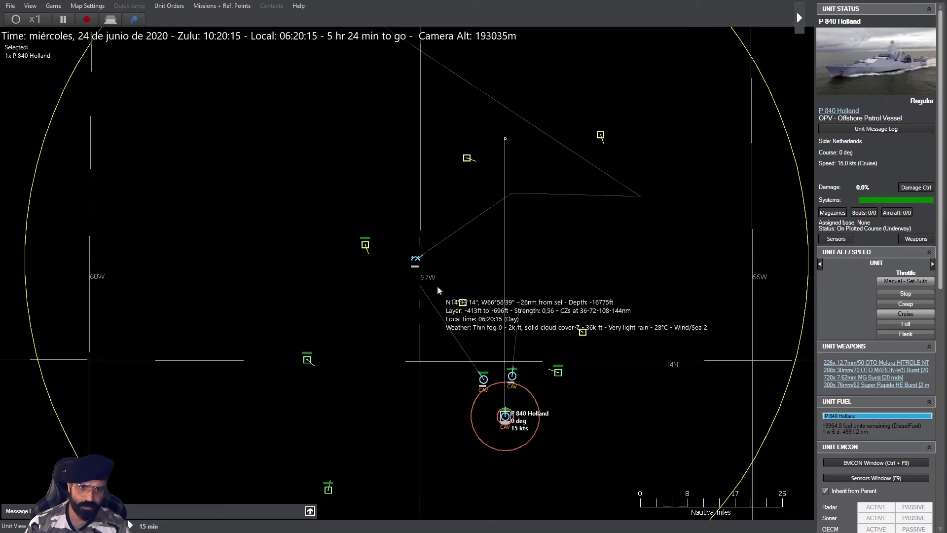
pyautogui.click(416, 261)
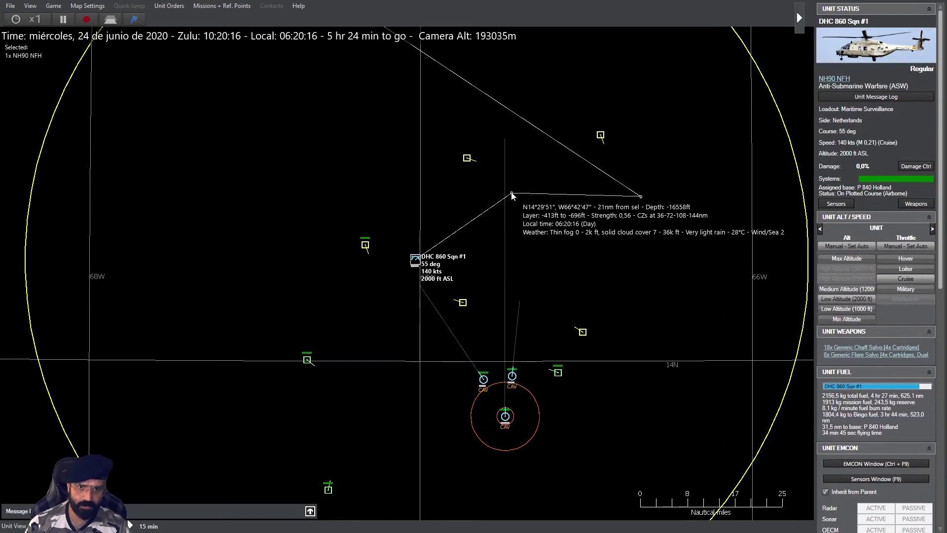
# - Pull the helicopter's first waypoint in and plot a new course heading north-east then east
pyautogui.moveTo(493, 198)
pyautogui.mouseDown()
pyautogui.moveTo(374, 273)
pyautogui.moveTo(458, 206)
pyautogui.moveTo(483, 205)
pyautogui.moveTo(385, 271)
pyautogui.mouseUp()
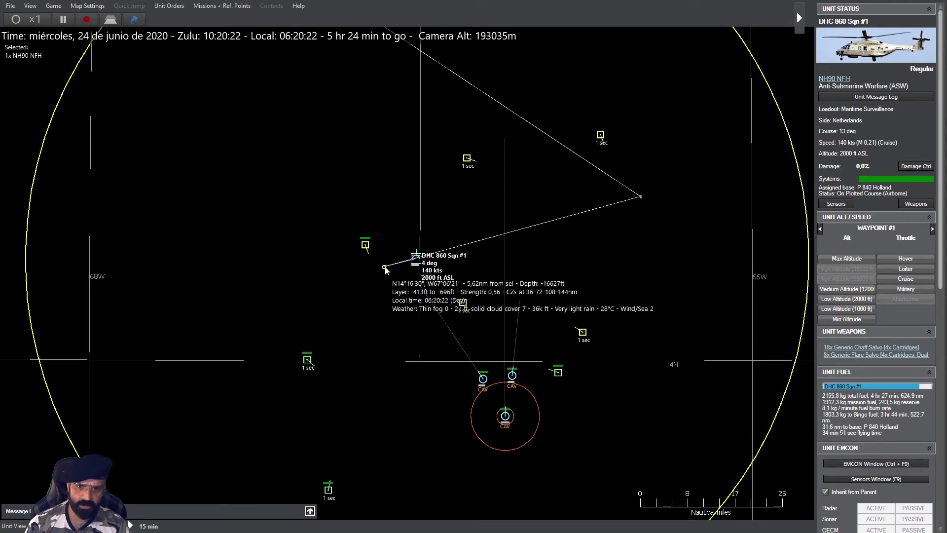
pyautogui.moveTo(385, 270); pyautogui.dragTo(380, 269)
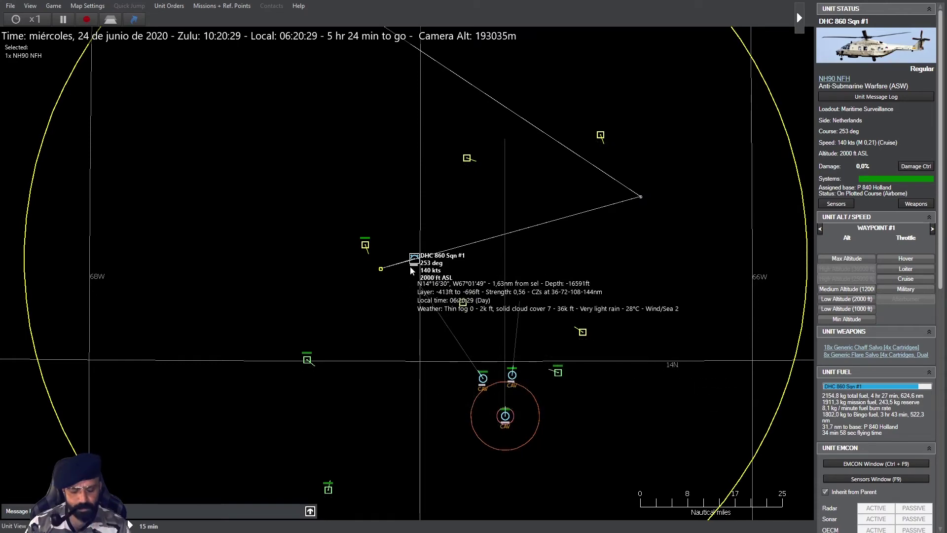
pyautogui.press('F3')
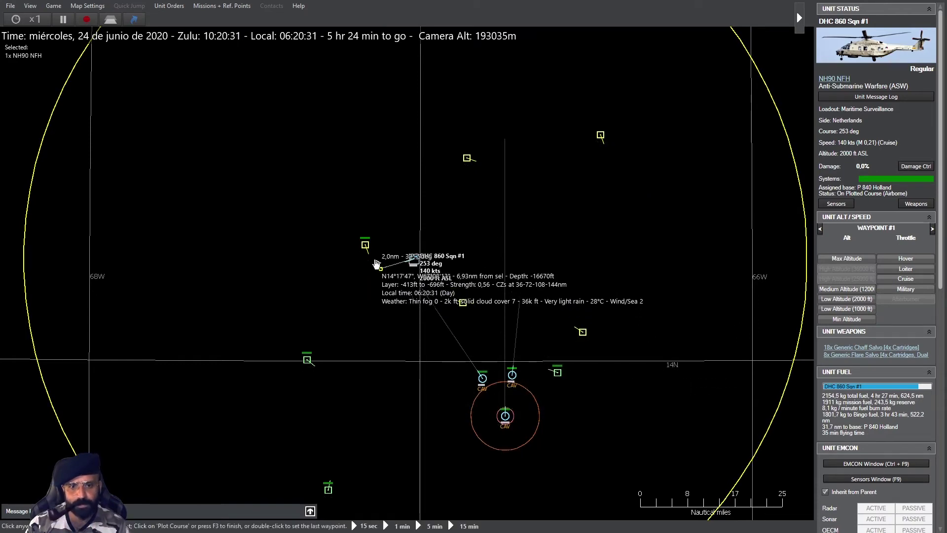
pyautogui.click(375, 259)
pyautogui.click(434, 301)
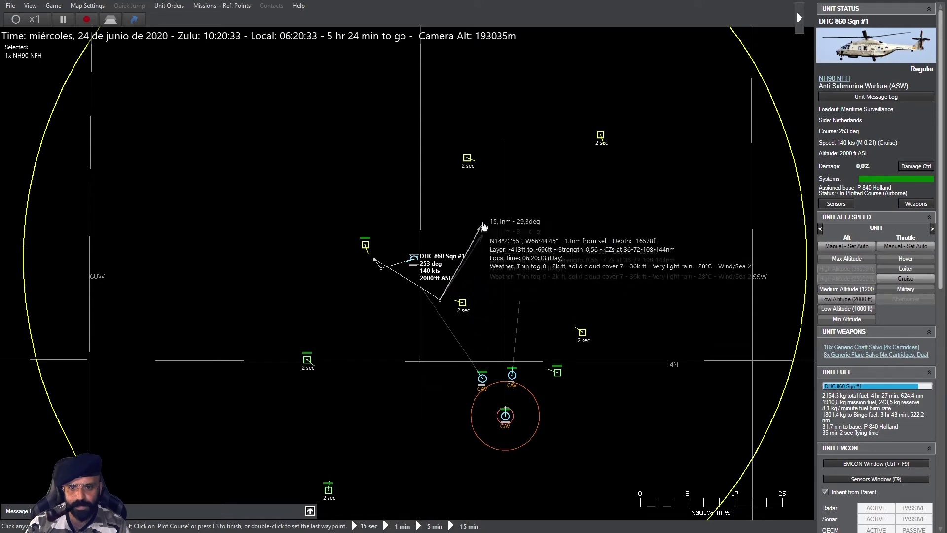
pyautogui.click(533, 186)
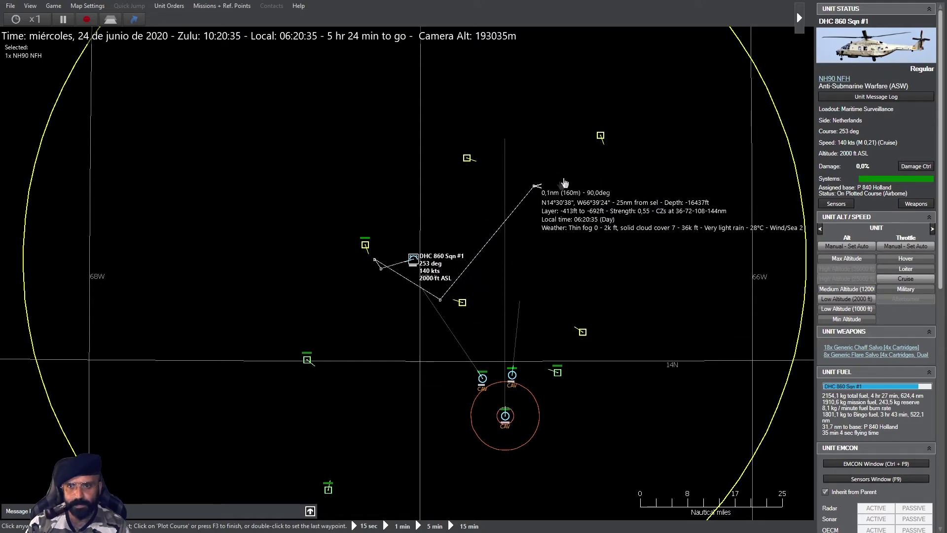
pyautogui.click(627, 181)
pyautogui.scroll(-3, 627, 185)
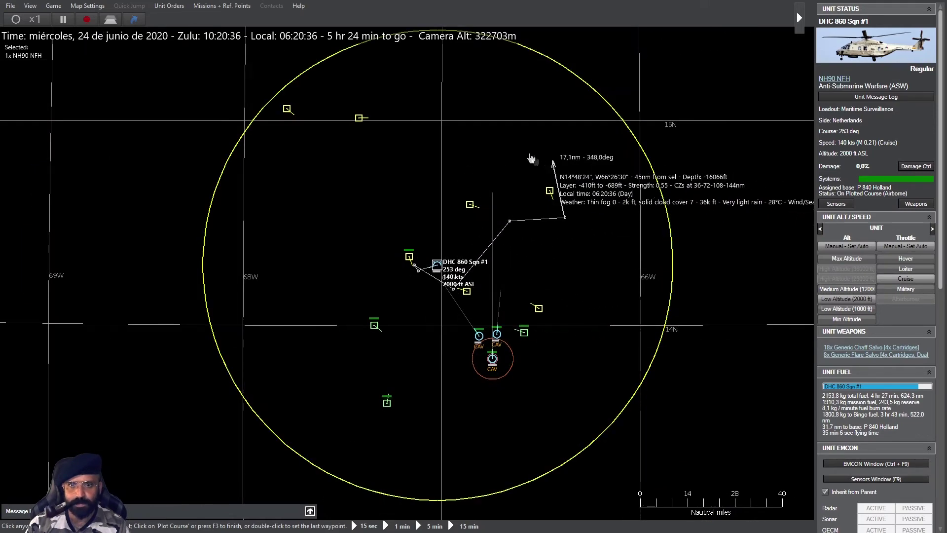
pyautogui.doubleClick(357, 92)
# - Extend the helicopter's course with further waypoints far to the north
pyautogui.press('F3')
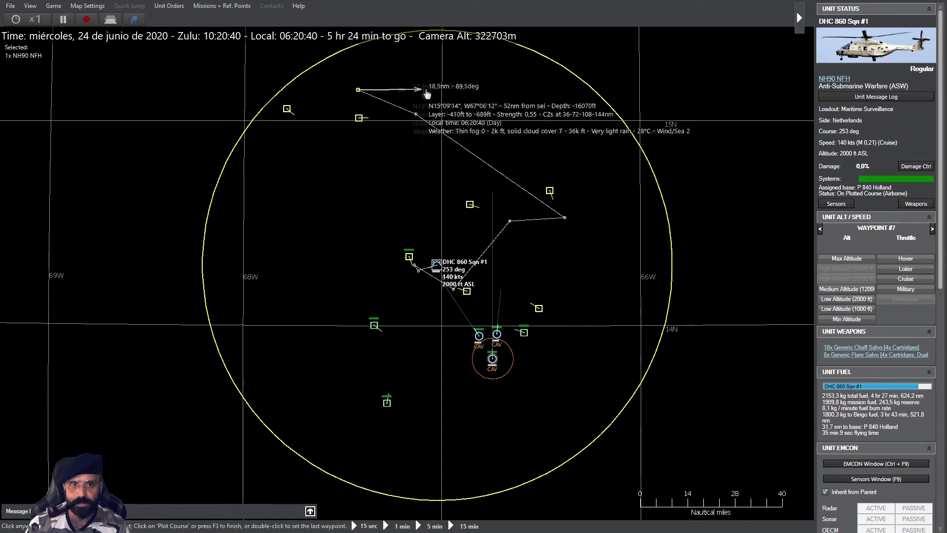
pyautogui.click(433, 94)
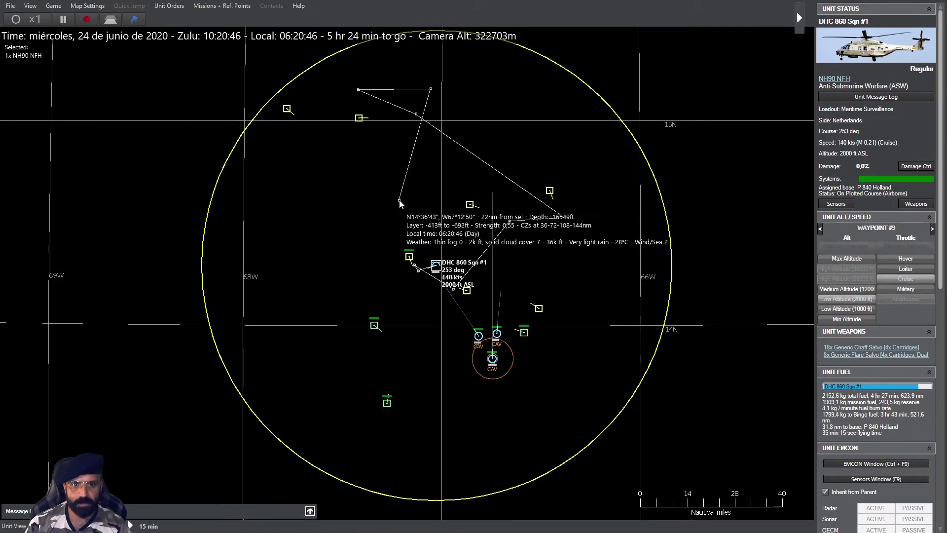
pyautogui.click(474, 97)
pyautogui.scroll(1, 475, 222)
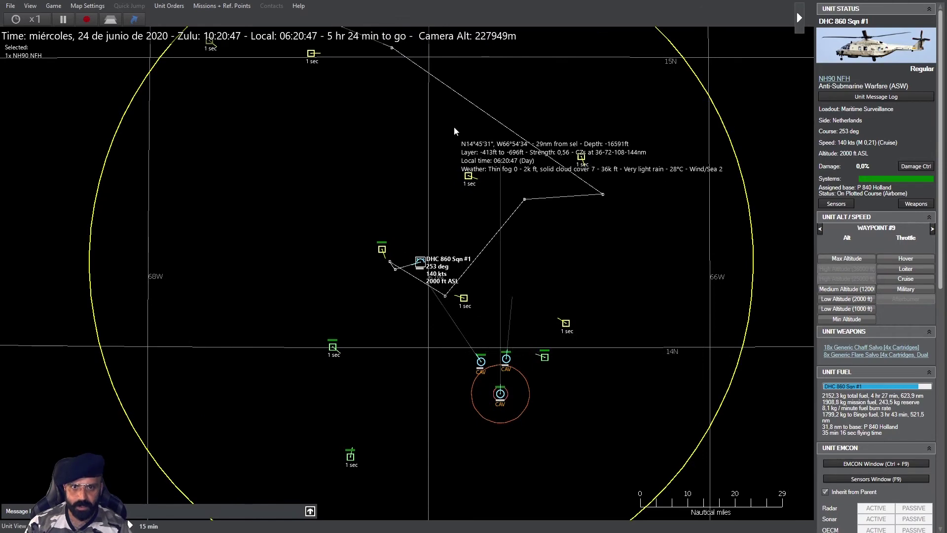
pyautogui.click(425, 153)
pyautogui.scroll(1, 470, 275)
pyautogui.scroll(1, 470, 274)
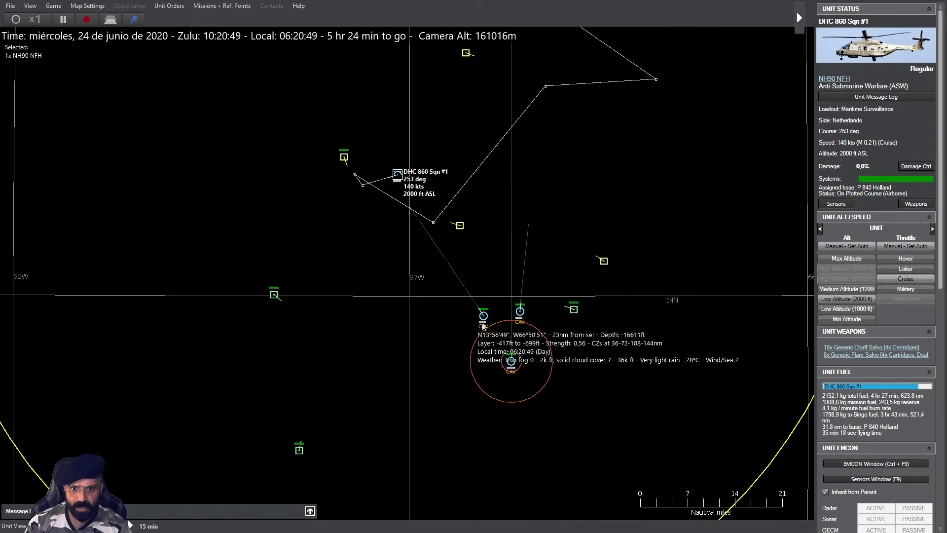
pyautogui.click(481, 317)
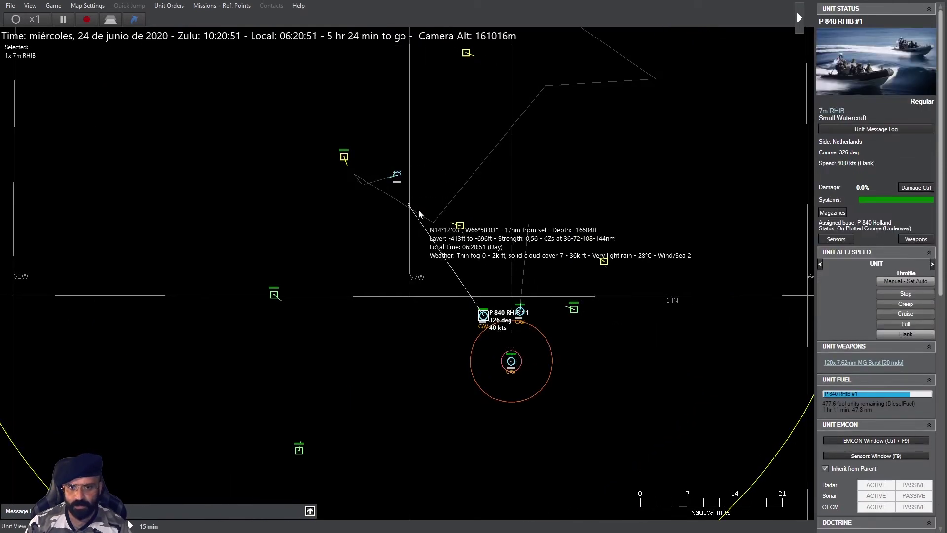
# - Move RHIB #1's waypoint north-east and inspect SKUNK #1 and fishing boat FV Orca
pyautogui.moveTo(408, 206); pyautogui.dragTo(524, 252)
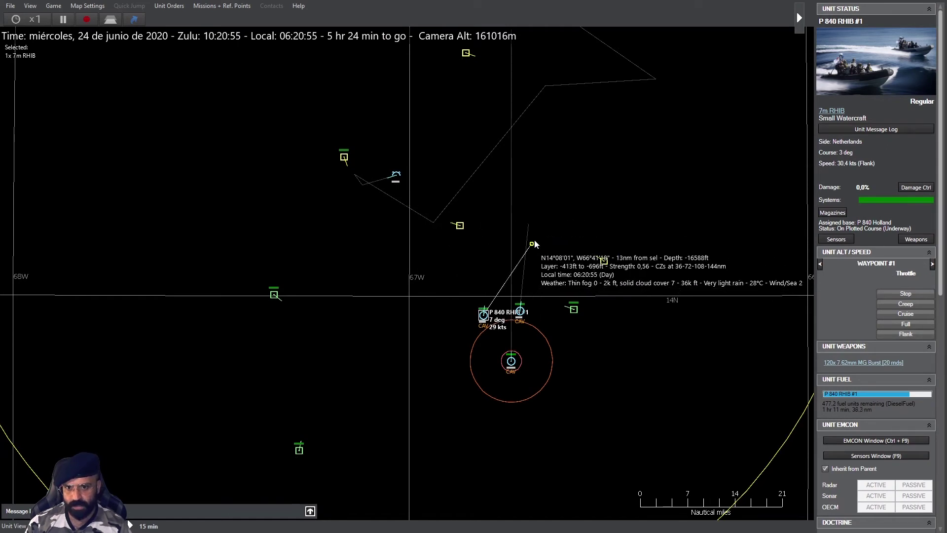
pyautogui.moveTo(526, 252); pyautogui.dragTo(526, 230)
pyautogui.click(605, 261)
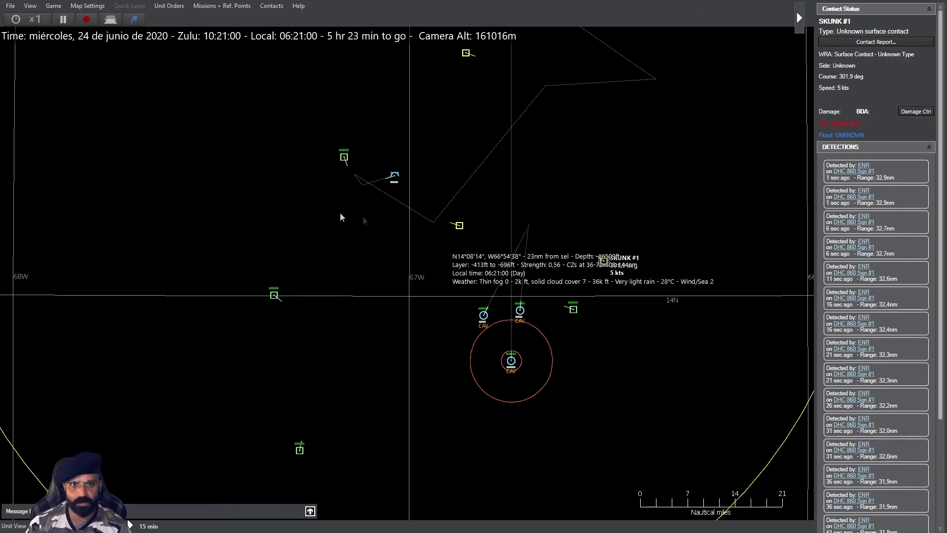
pyautogui.click(343, 157)
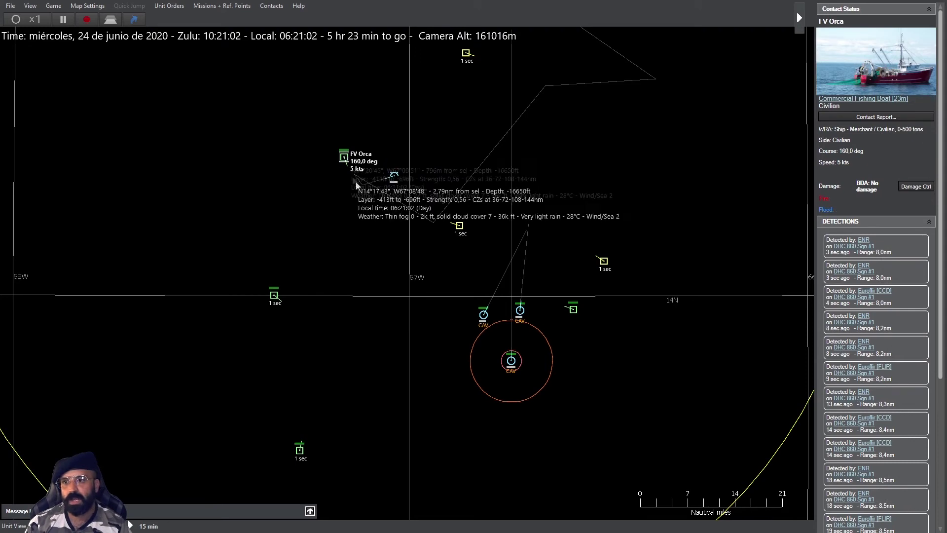
pyautogui.scroll(-1, 425, 322)
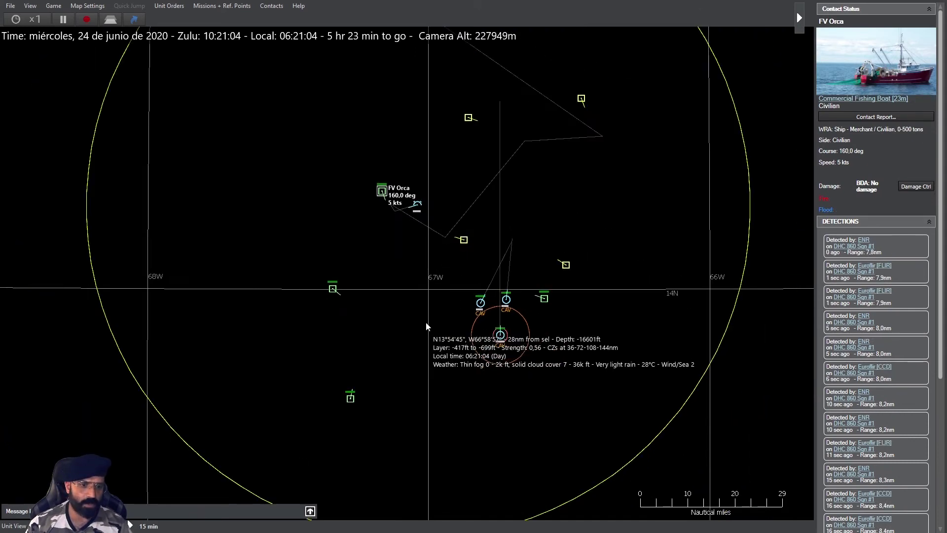
pyautogui.scroll(1, 463, 315)
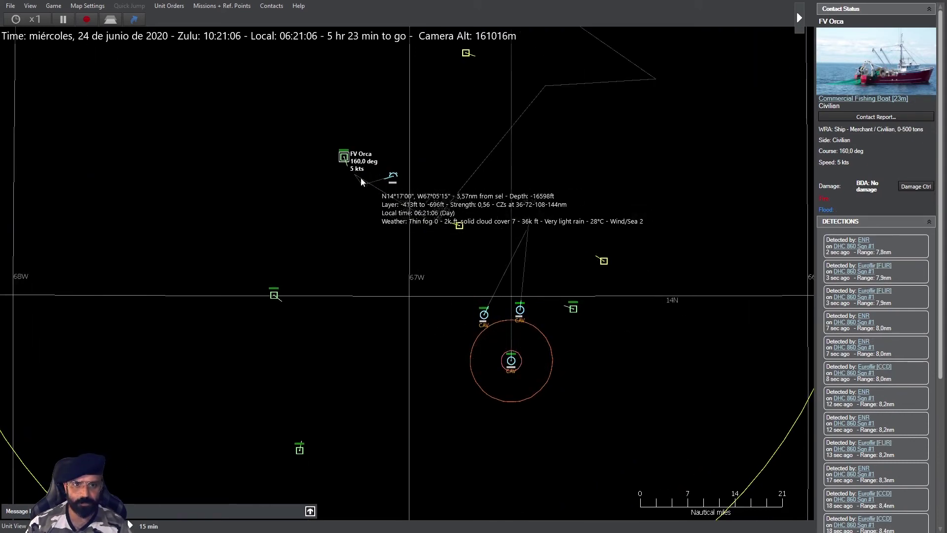
pyautogui.click(393, 176)
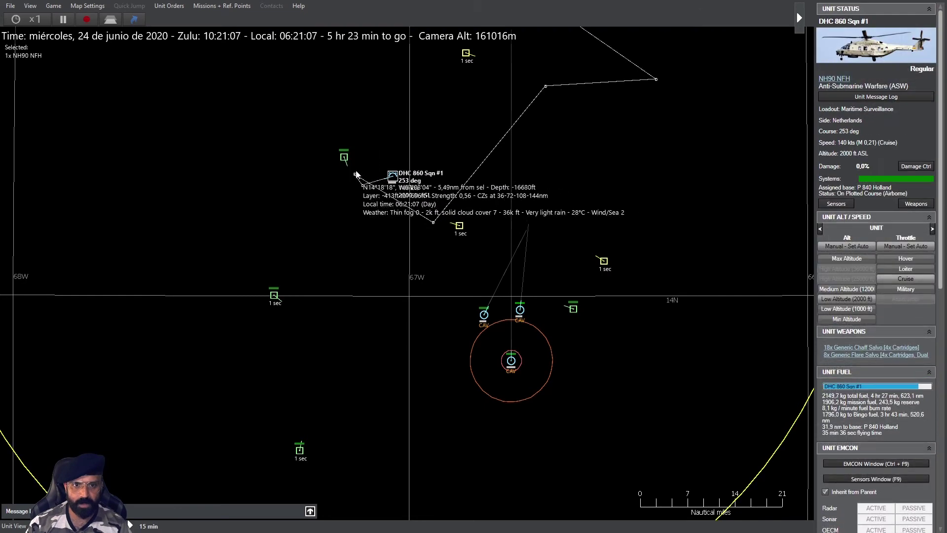
# - Drag the helicopter's near waypoint southeast onto course 126° and check waypoints #3 and #2
pyautogui.moveTo(356, 175); pyautogui.dragTo(362, 185)
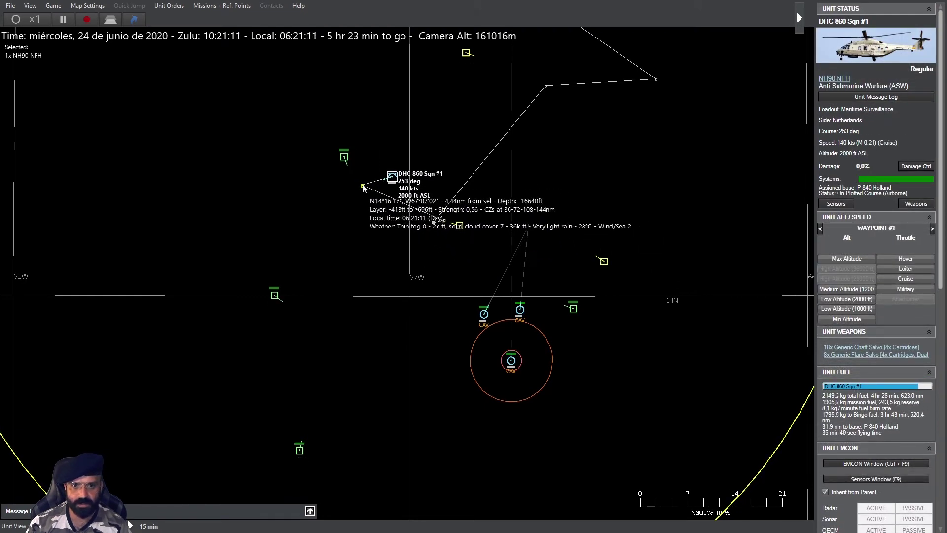
pyautogui.moveTo(401, 191); pyautogui.dragTo(442, 221)
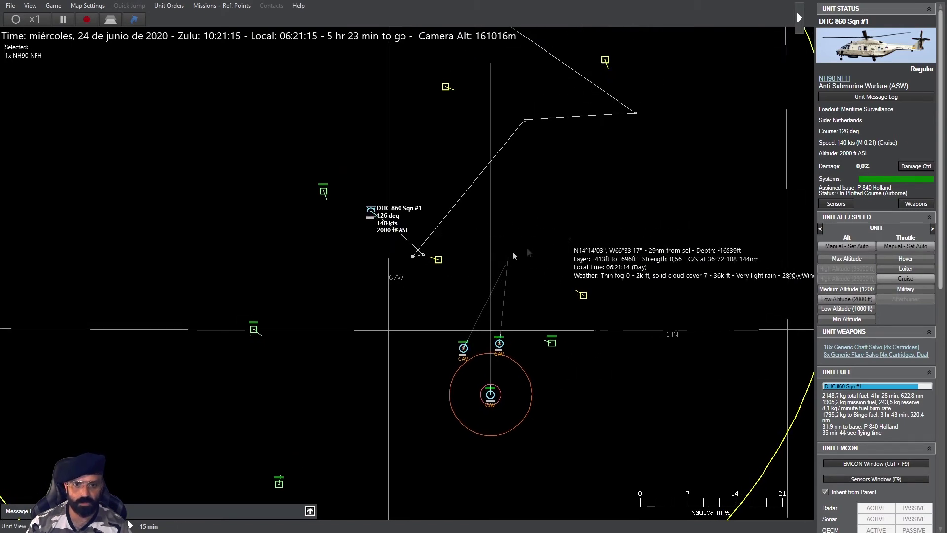
pyautogui.click(422, 244)
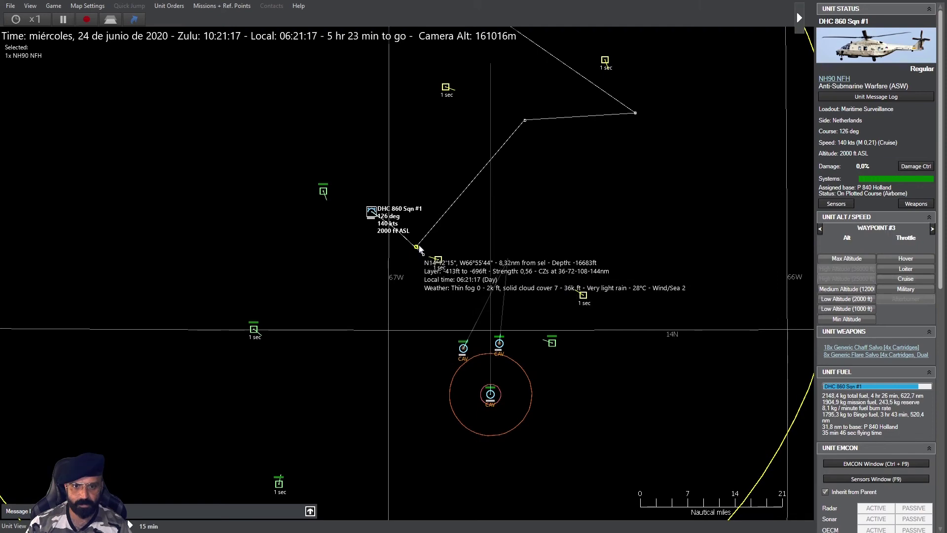
pyautogui.click(420, 252)
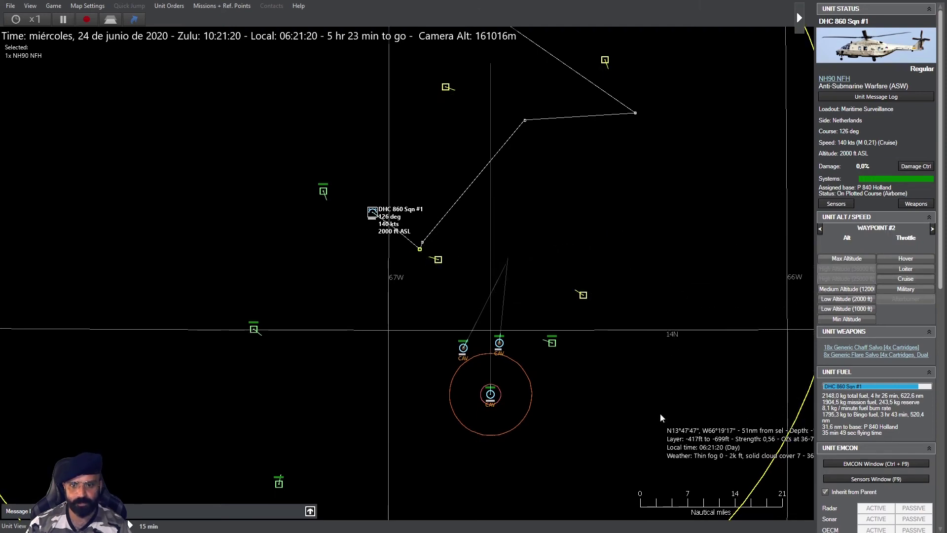
pyautogui.scroll(-4, 632, 352)
pyautogui.scroll(-1, 630, 341)
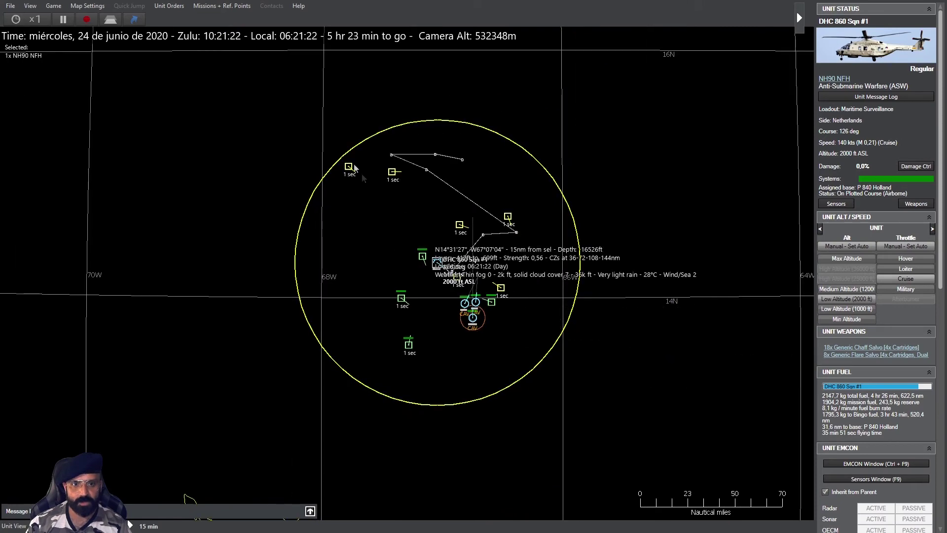
pyautogui.scroll(2, 437, 191)
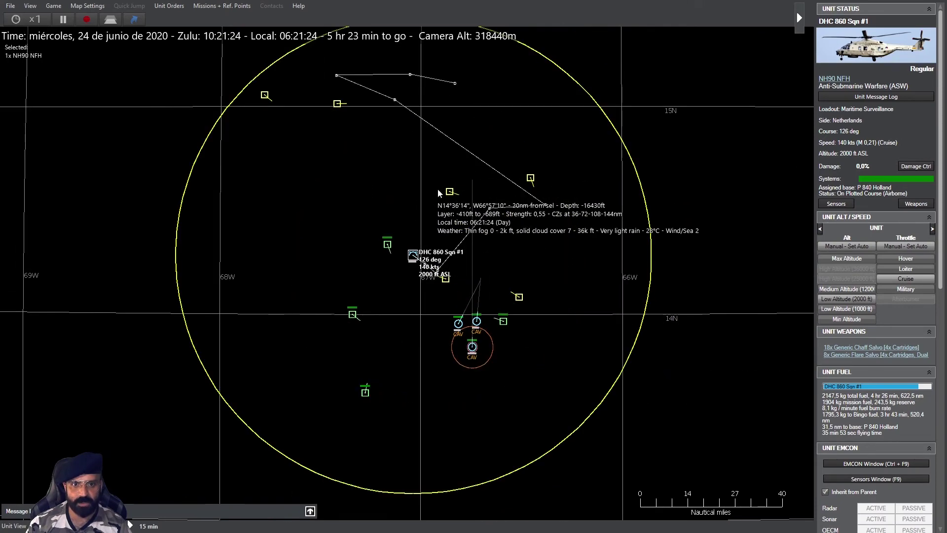
pyautogui.scroll(1, 541, 320)
pyautogui.scroll(1, 645, 345)
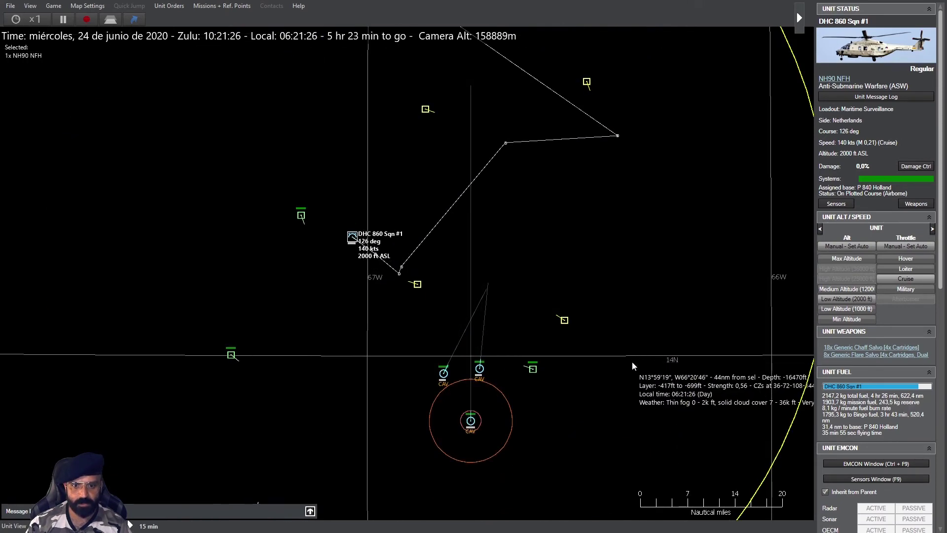
pyautogui.moveTo(631, 361); pyautogui.dragTo(596, 324)
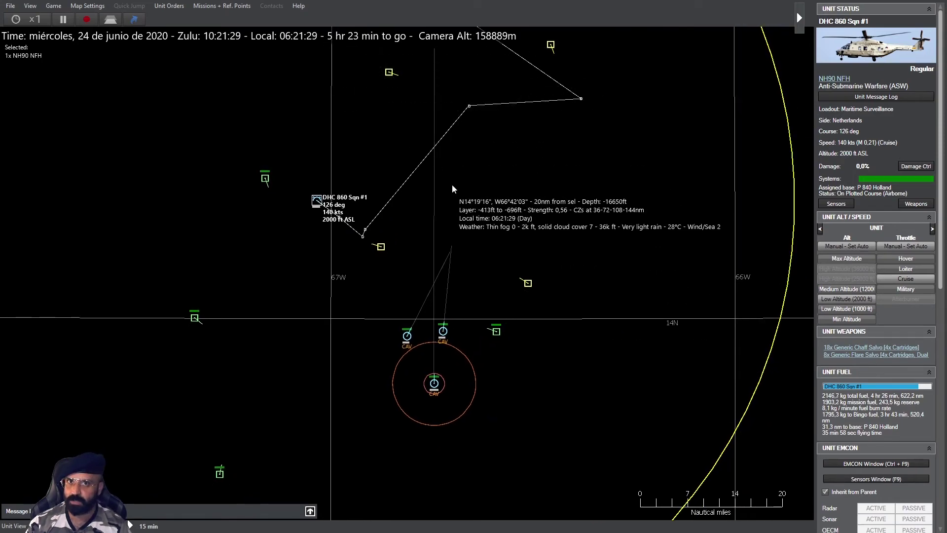
pyautogui.scroll(-1, 508, 373)
pyautogui.scroll(-1, 508, 372)
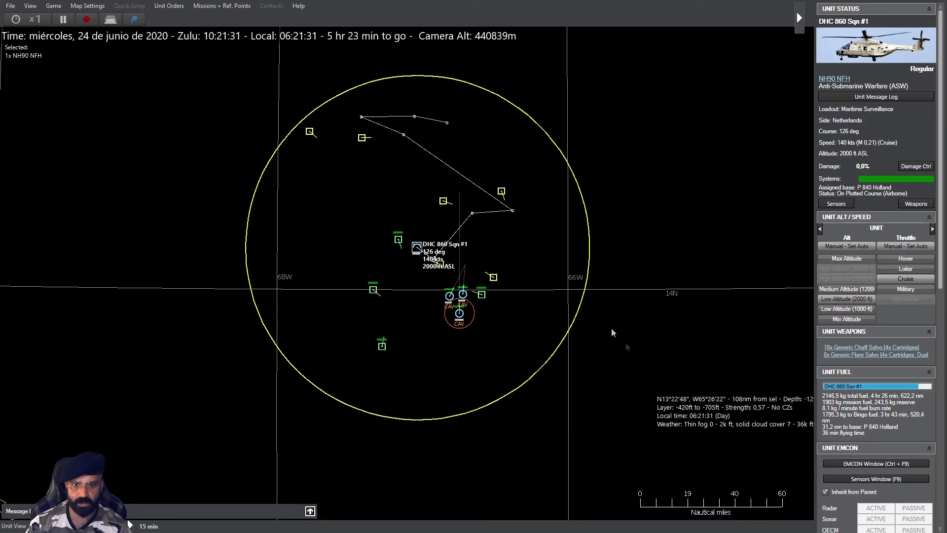
pyautogui.scroll(1, 504, 274)
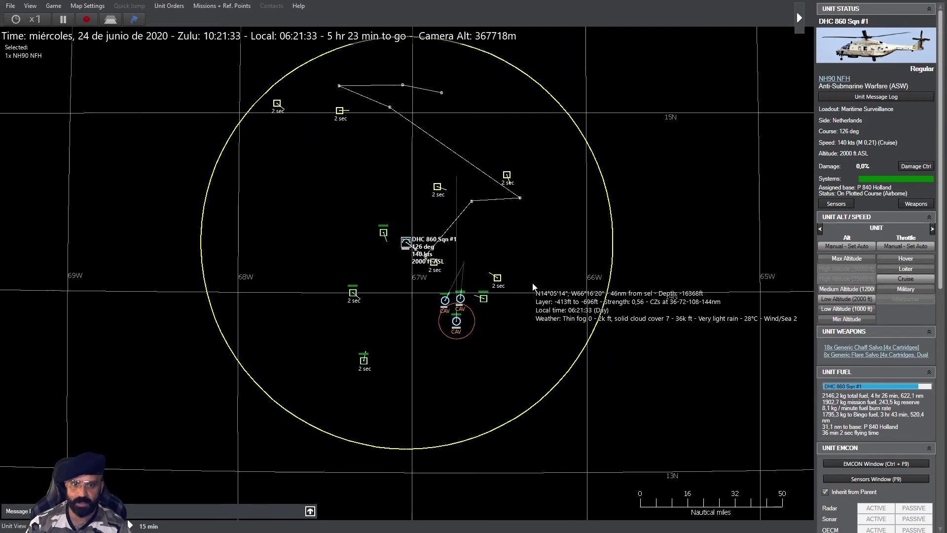
pyautogui.scroll(1, 494, 340)
pyautogui.scroll(1, 494, 340)
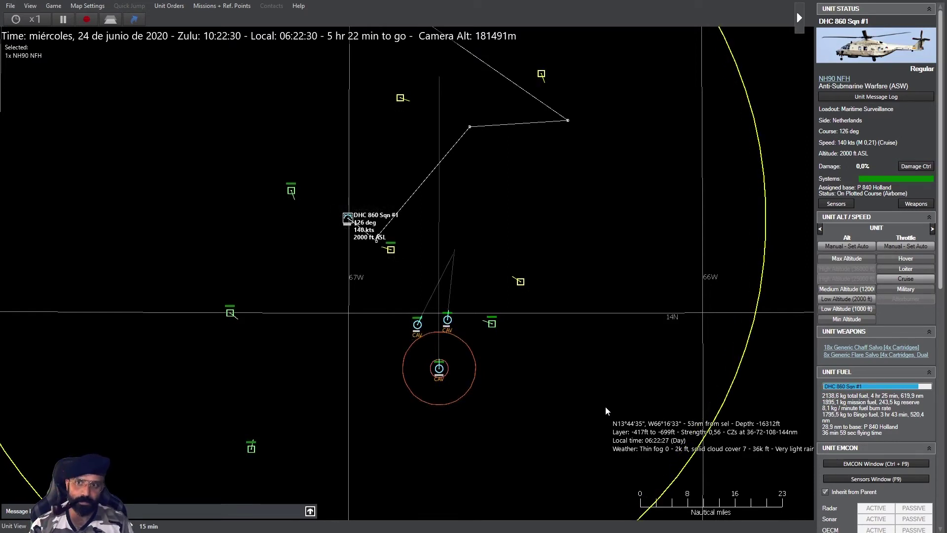
# - Run time at 5x then 15x until Civilian #3 is identified as SY Colombia Connector
pyautogui.click(391, 249)
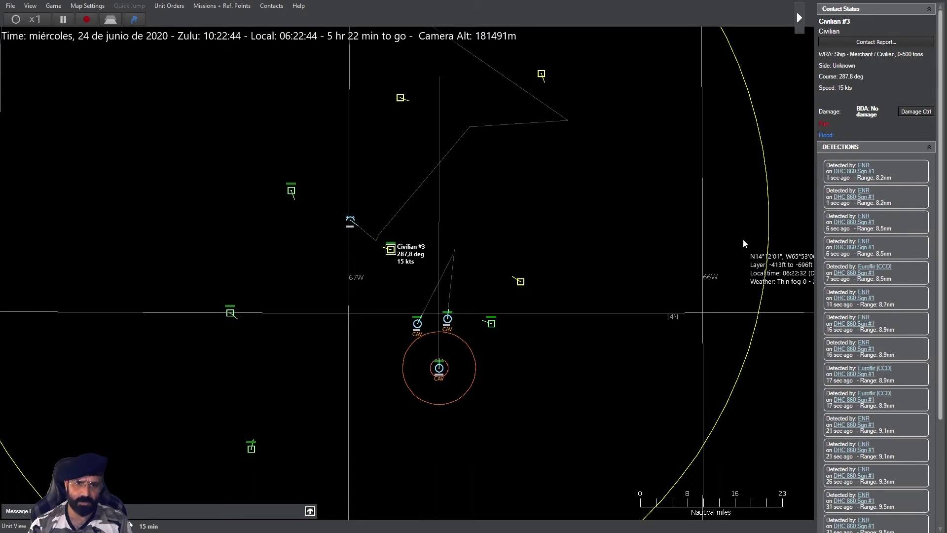
pyautogui.press('+')
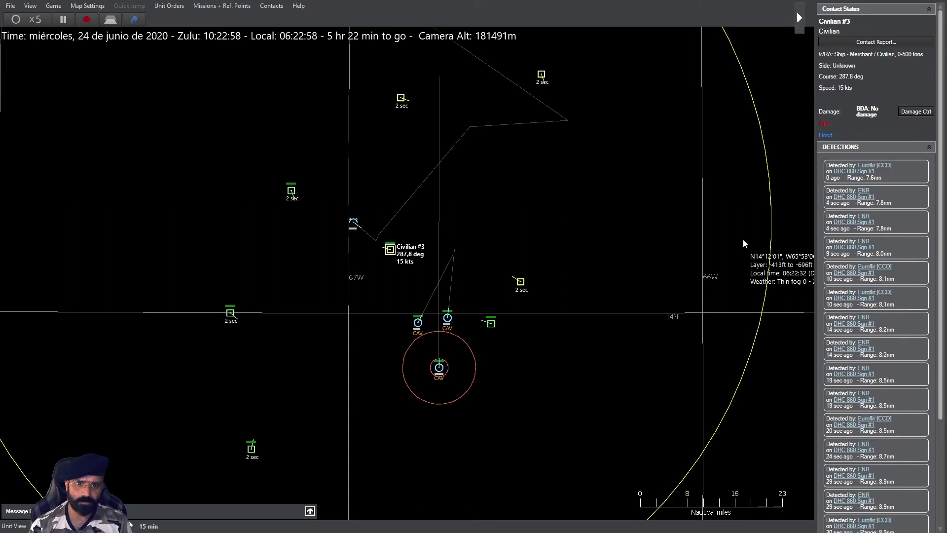
pyautogui.press('+')
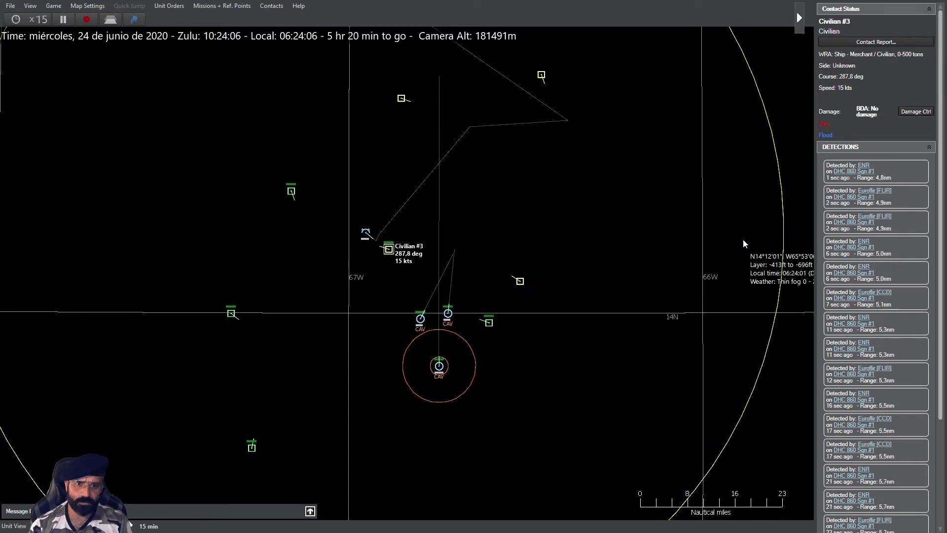
pyautogui.press('Return')
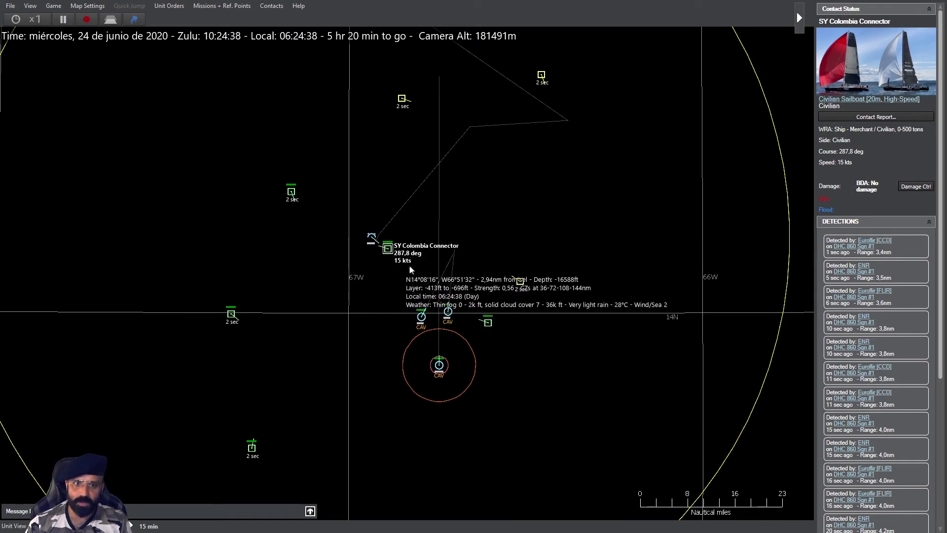
pyautogui.scroll(-2, 537, 225)
pyautogui.scroll(1, 538, 225)
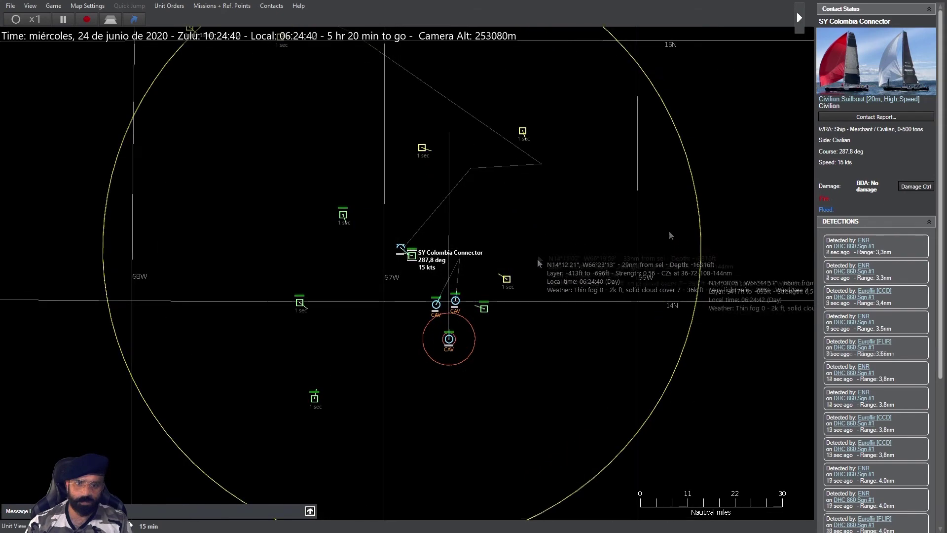
pyautogui.scroll(1, 366, 289)
pyautogui.scroll(1, 444, 222)
pyautogui.scroll(1, 466, 197)
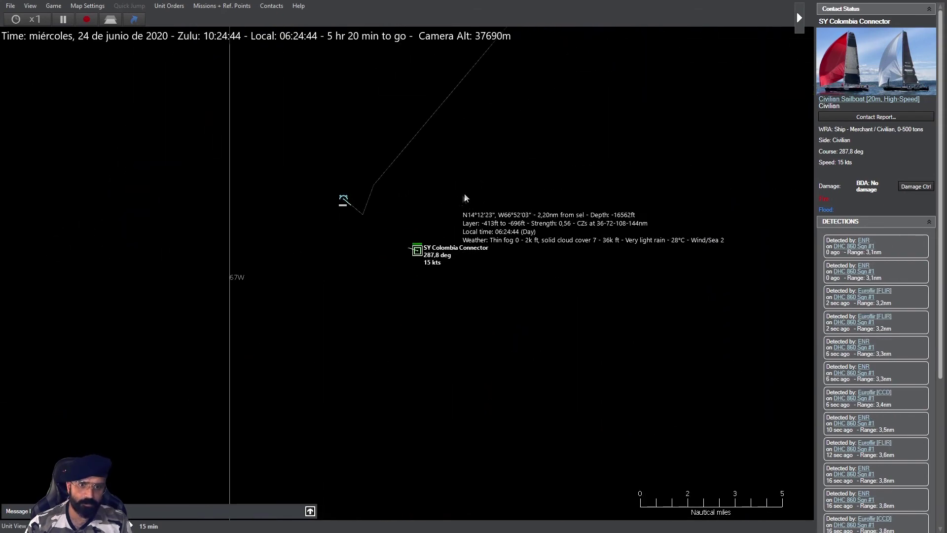
# - Recentre on the two RHIBs and bring up RHIB #2's throttle and altitude settings
pyautogui.click(345, 200)
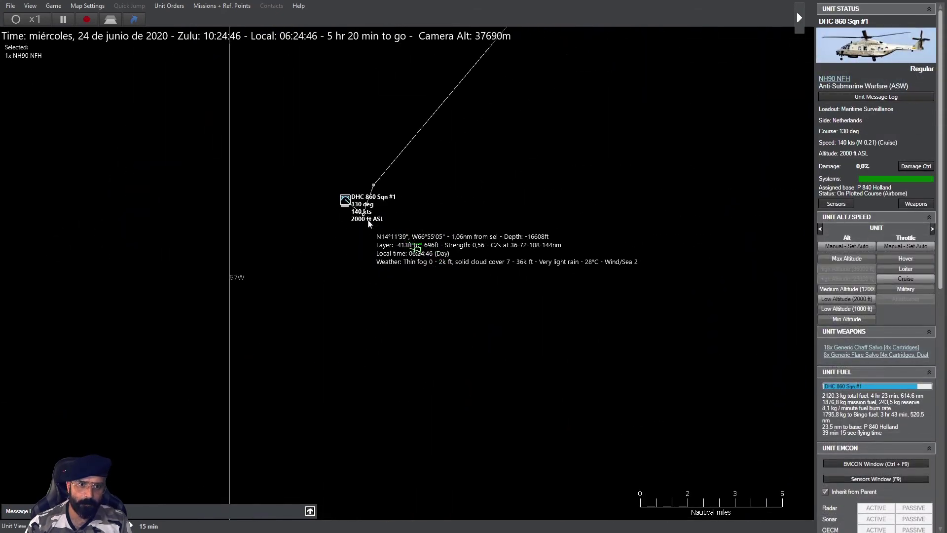
pyautogui.click(416, 249)
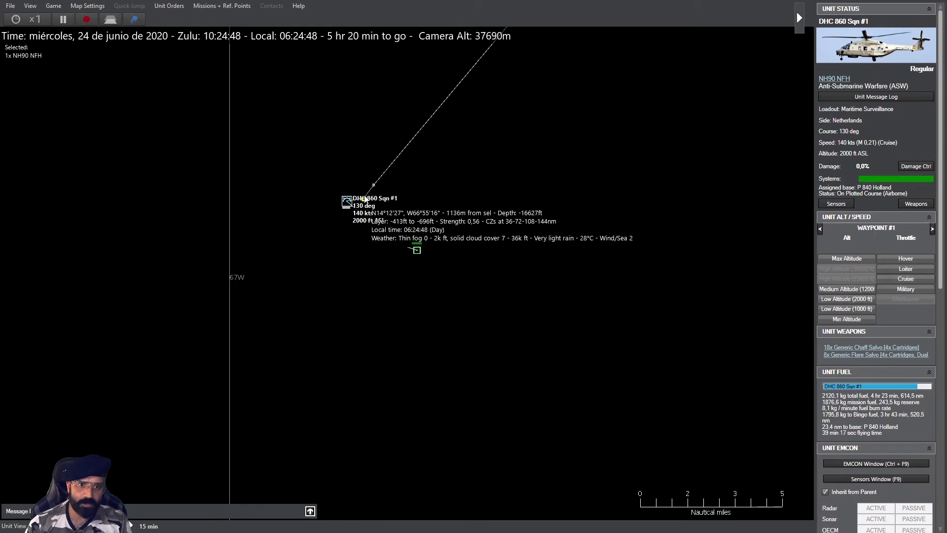
pyautogui.scroll(-3, 367, 202)
pyautogui.scroll(-3, 578, 187)
pyautogui.scroll(-3, 578, 187)
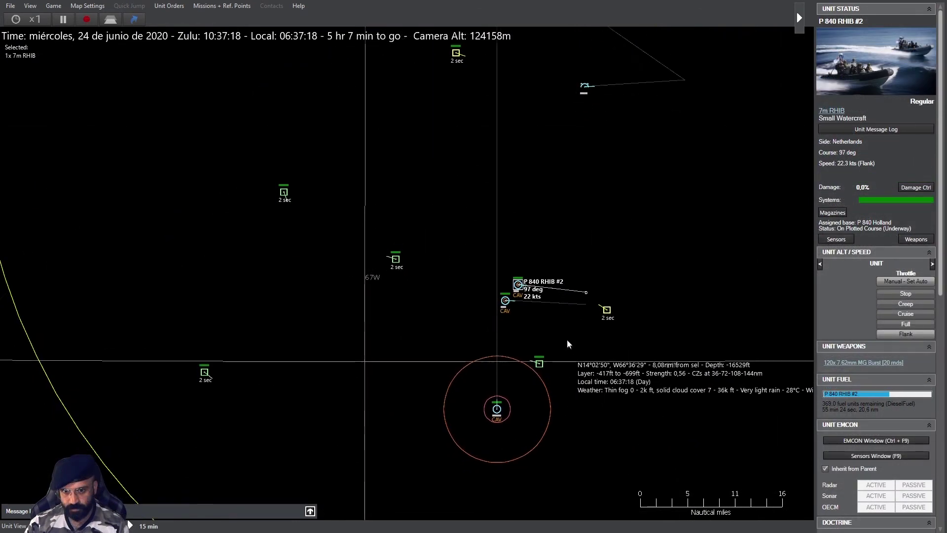
pyautogui.scroll(2, 568, 335)
pyautogui.moveTo(491, 278); pyautogui.dragTo(398, 165)
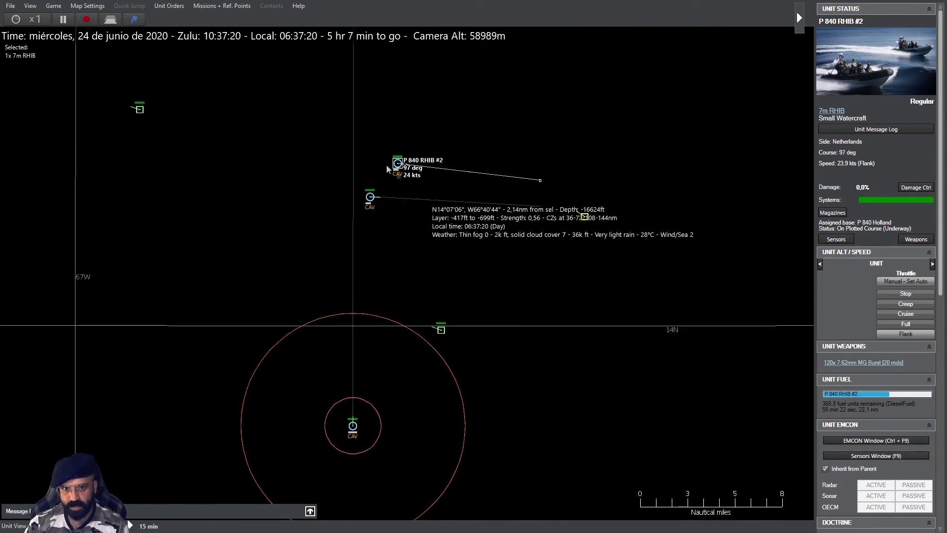
pyautogui.click(371, 197)
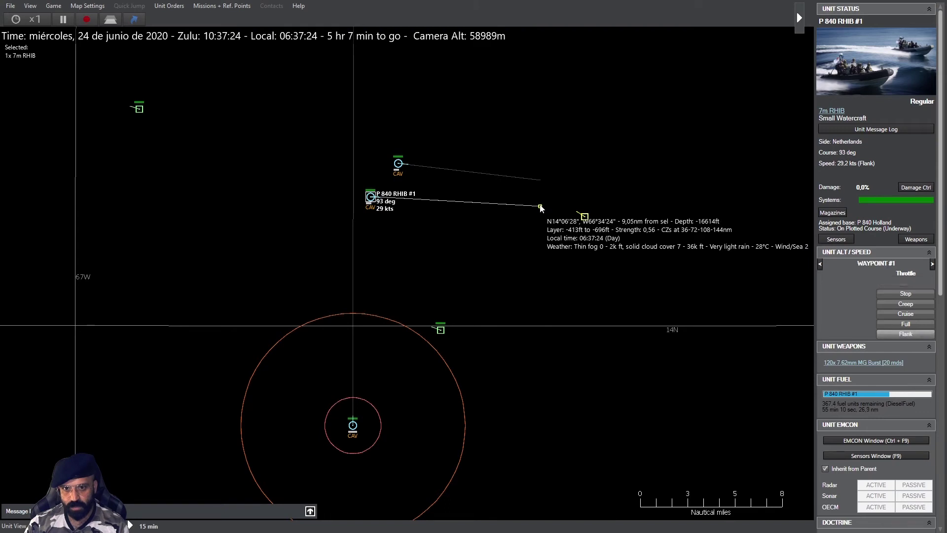
pyautogui.click(398, 163)
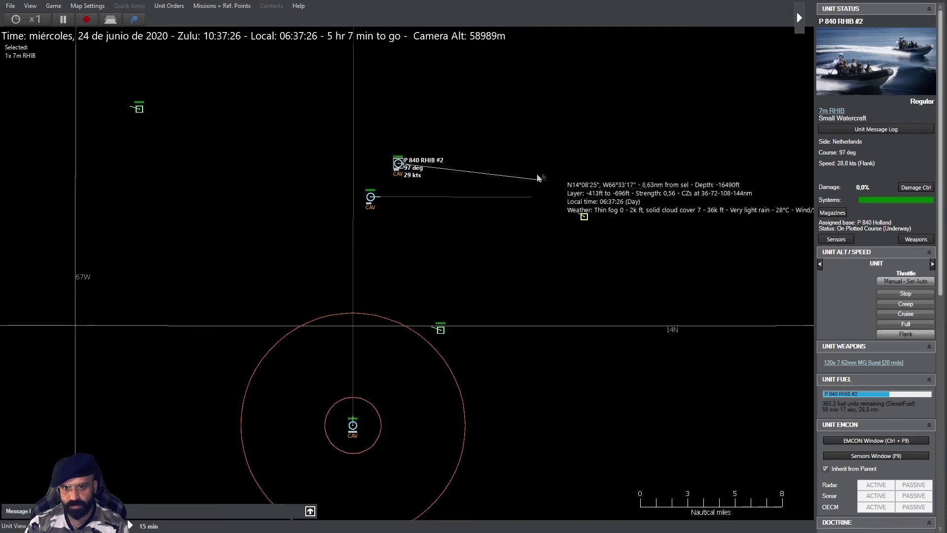
pyautogui.click(541, 181)
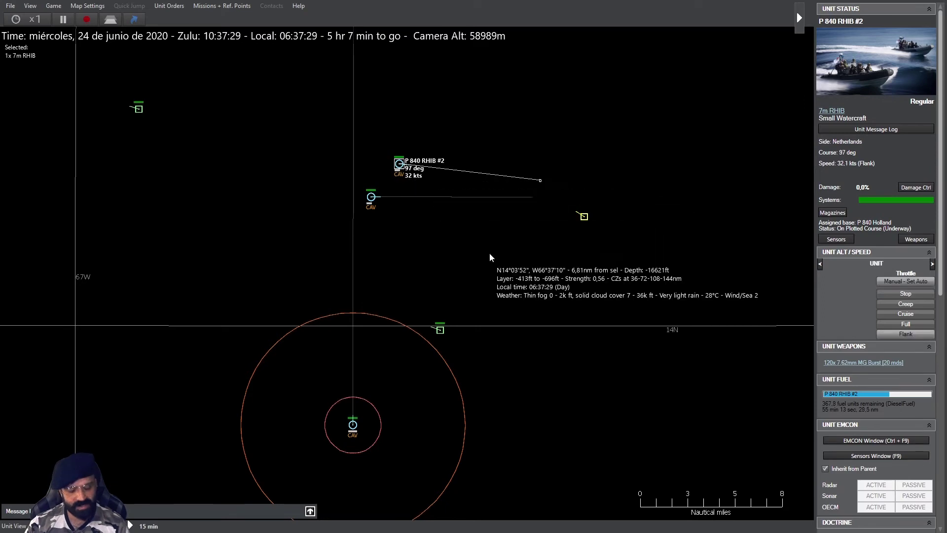
pyautogui.press('F2')
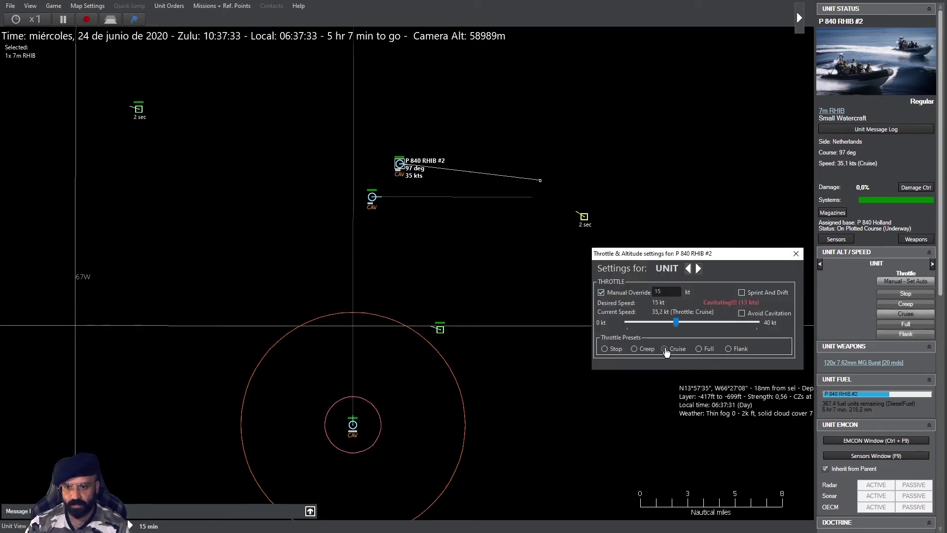
# - Set P 840 RHIB #1 to Cruise throttle at 15 knots and recheck RHIB #2's waypoint
pyautogui.click(372, 197)
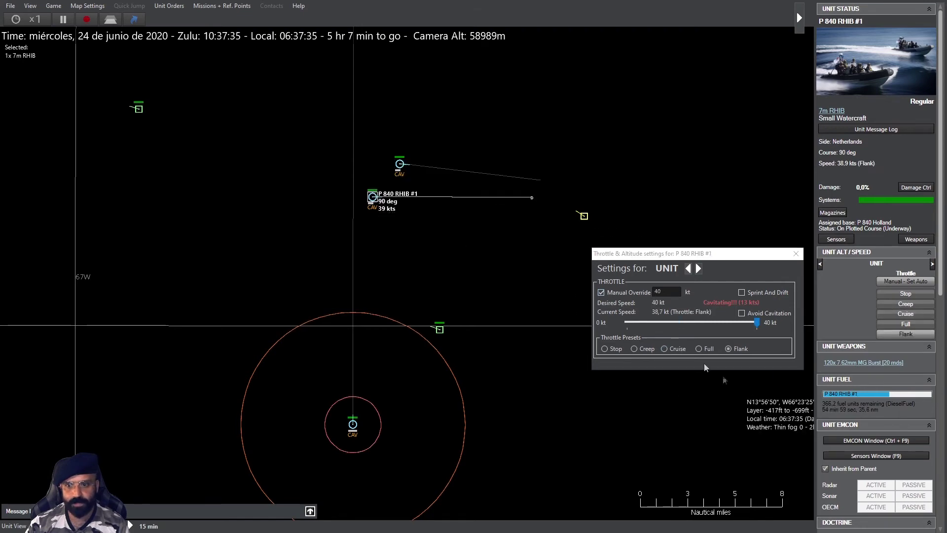
pyautogui.click(583, 216)
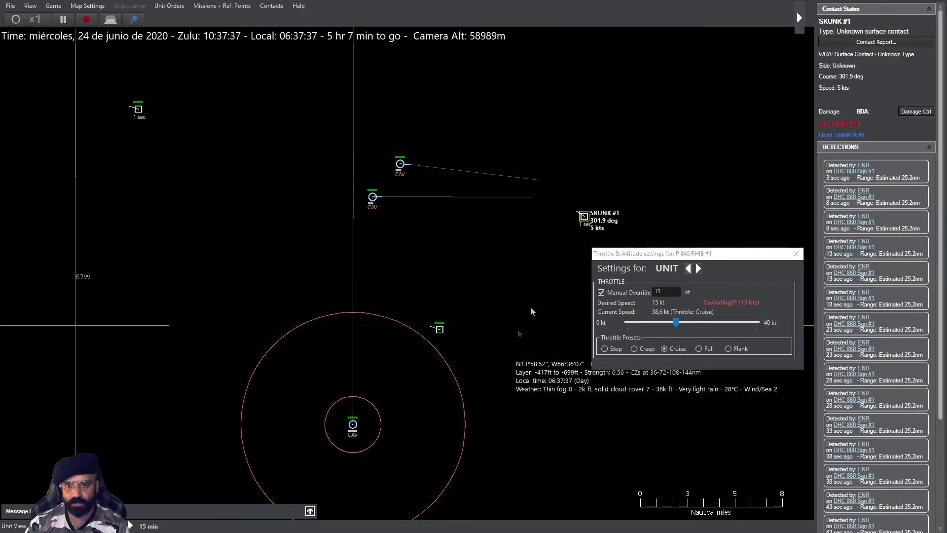
pyautogui.click(425, 200)
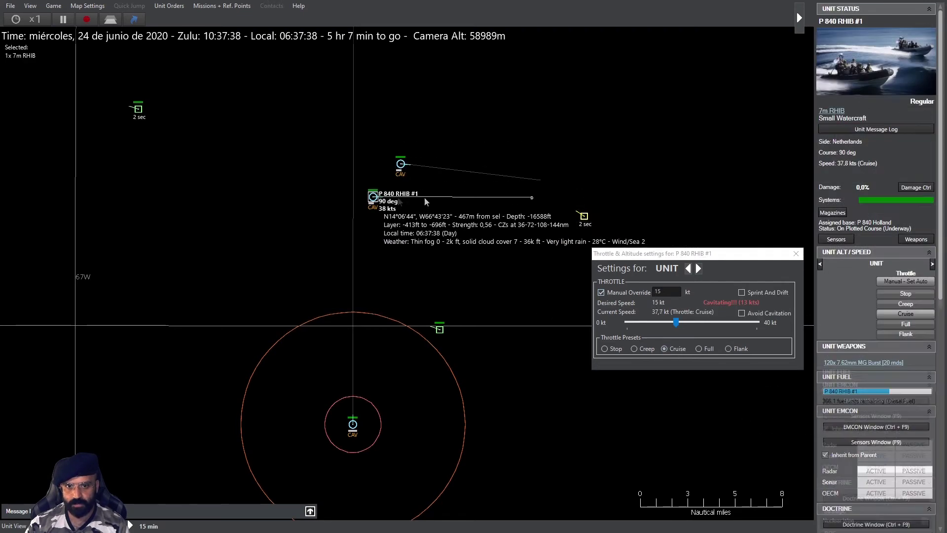
pyautogui.click(532, 198)
pyautogui.click(414, 164)
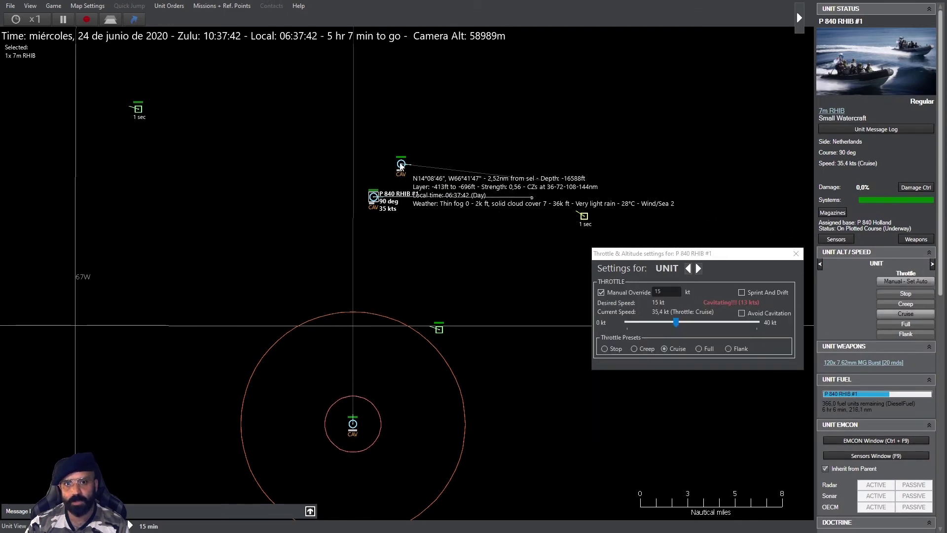
pyautogui.click(402, 164)
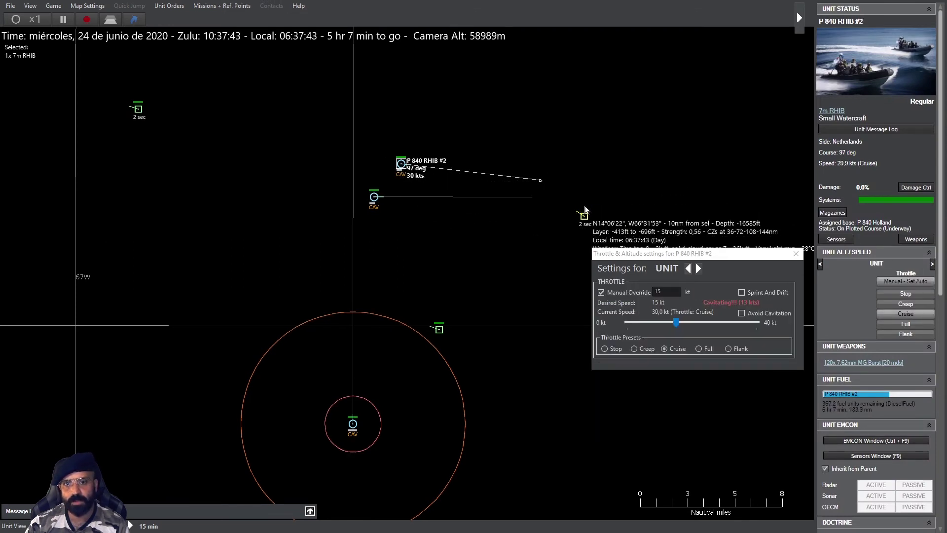
pyautogui.click(540, 184)
pyautogui.scroll(-1, 540, 193)
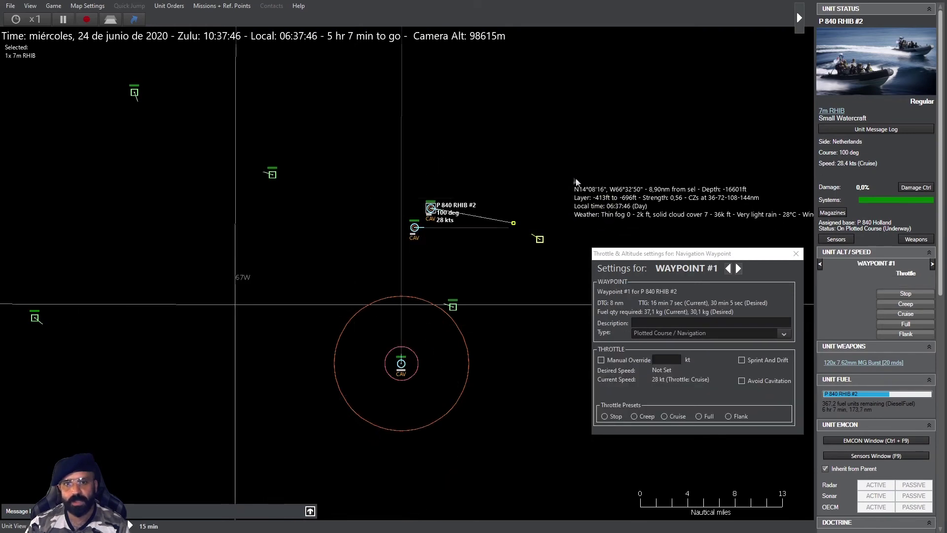
pyautogui.scroll(-1, 629, 200)
# - Close the throttle settings and plot DHC 860 Sqn #1 a four-waypoint course ending north-west at 281°
pyautogui.click(795, 253)
pyautogui.moveTo(649, 344); pyautogui.dragTo(652, 222)
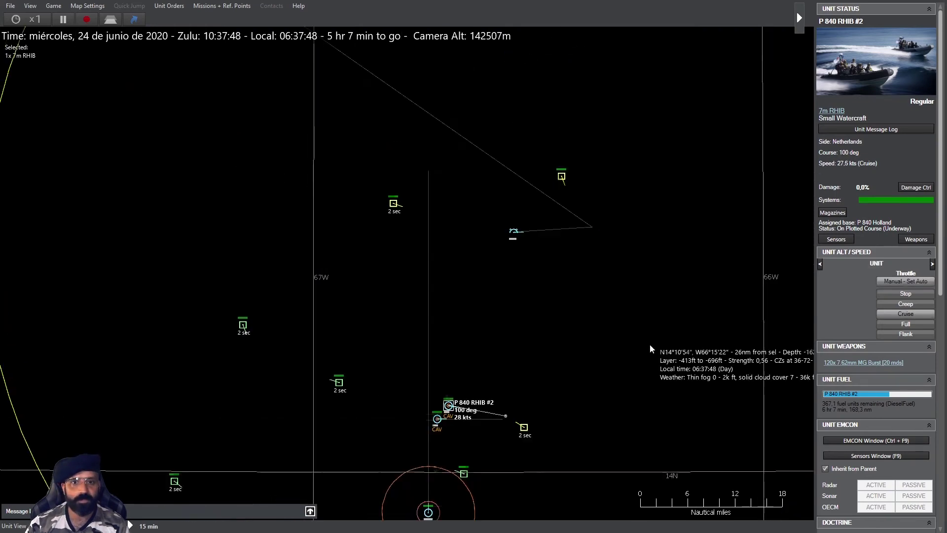
pyautogui.click(510, 242)
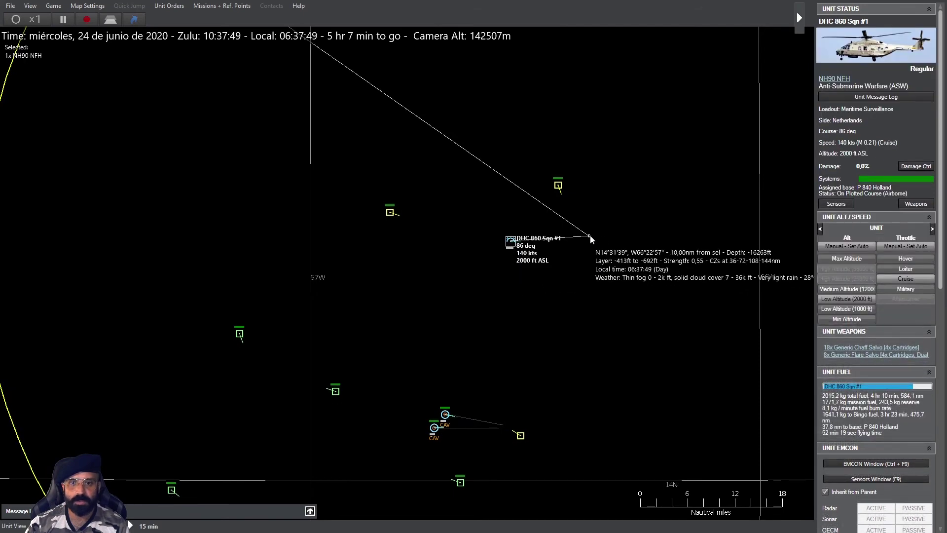
pyautogui.scroll(-1, 590, 239)
pyautogui.press('F3')
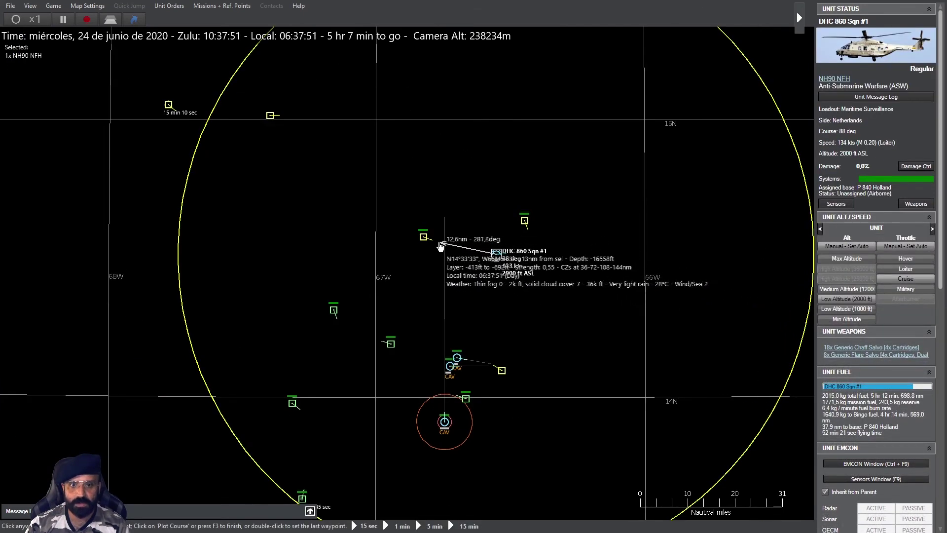
pyautogui.click(439, 243)
pyautogui.click(525, 226)
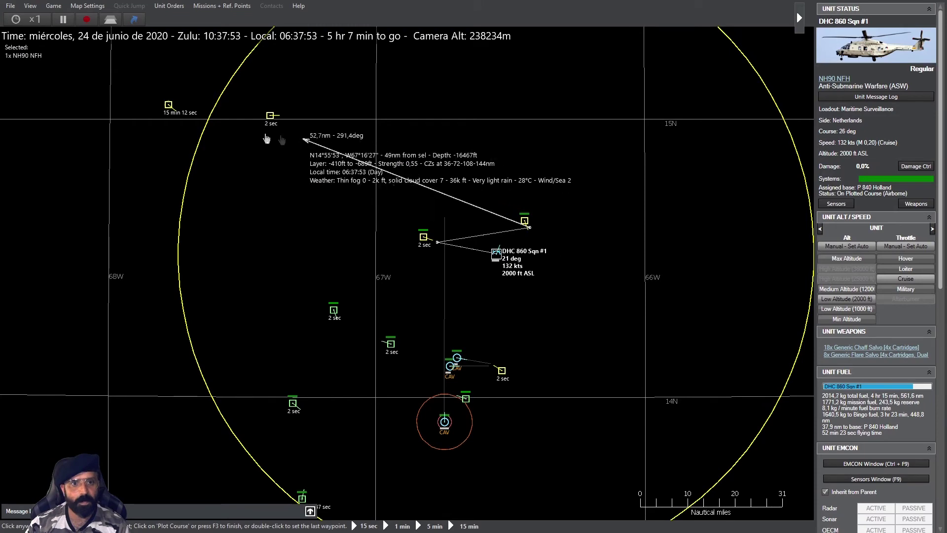
pyautogui.click(177, 109)
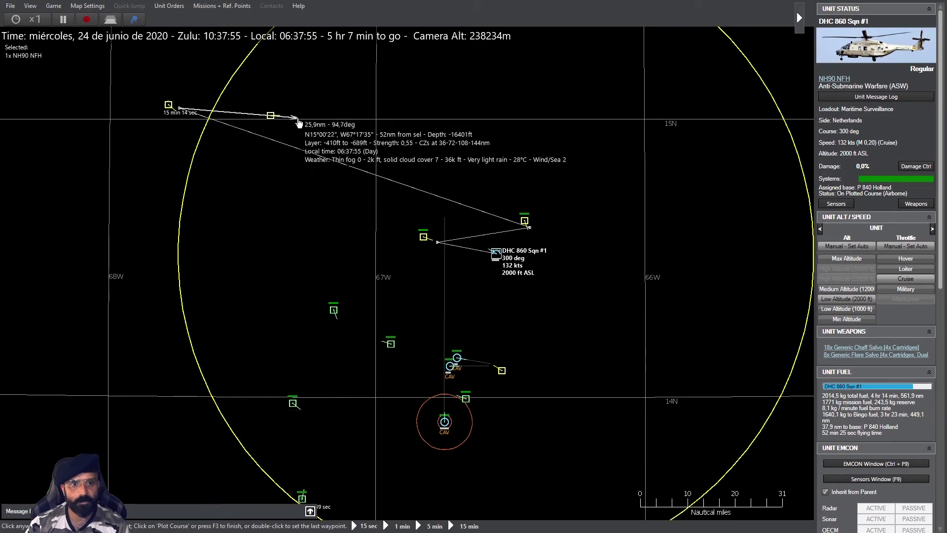
pyautogui.click(300, 123)
pyautogui.press('F3')
pyautogui.scroll(-1, 473, 195)
pyautogui.scroll(1, 539, 394)
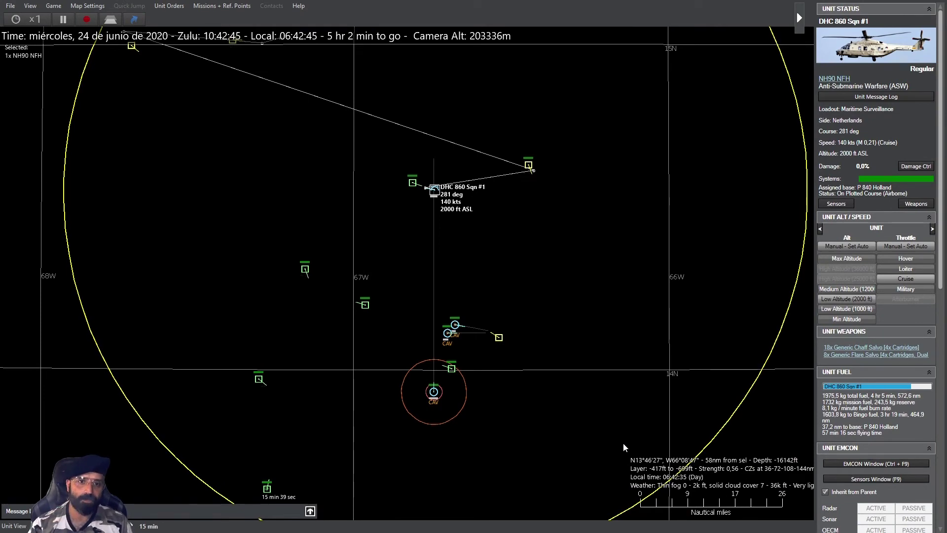
# - Inspect SY Budapest, then give DHC 860 Sqn #1 a new first waypoint to the east
pyautogui.click(411, 182)
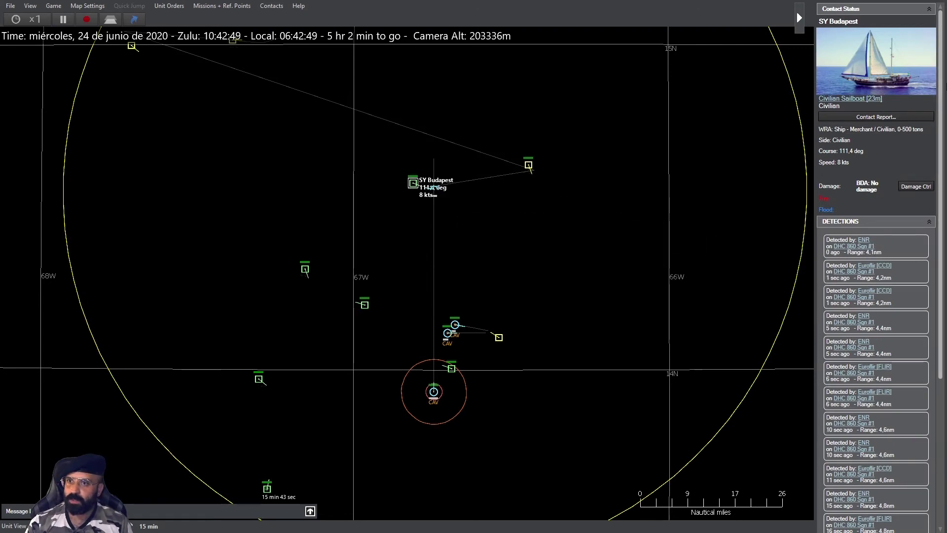
pyautogui.scroll(2, 343, 181)
pyautogui.scroll(2, 352, 119)
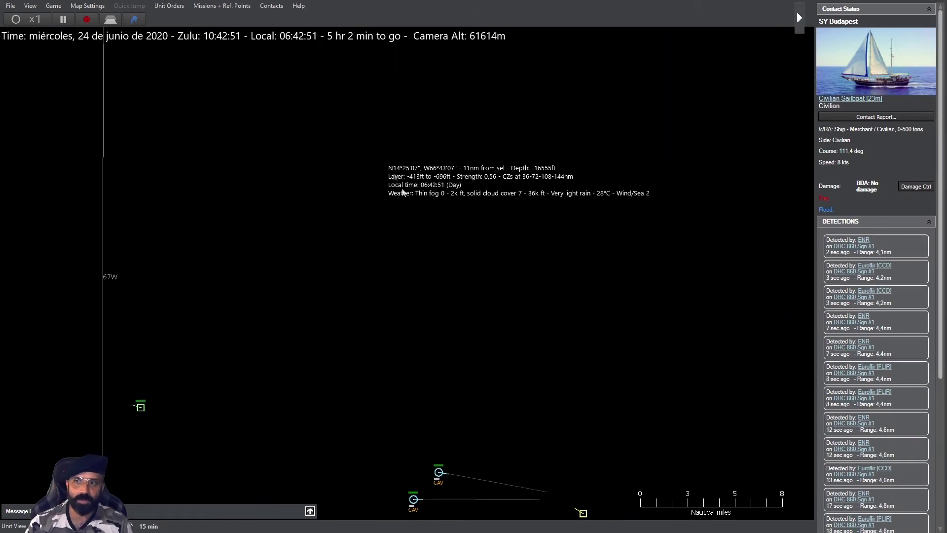
pyautogui.scroll(1, 444, 244)
pyautogui.click(440, 161)
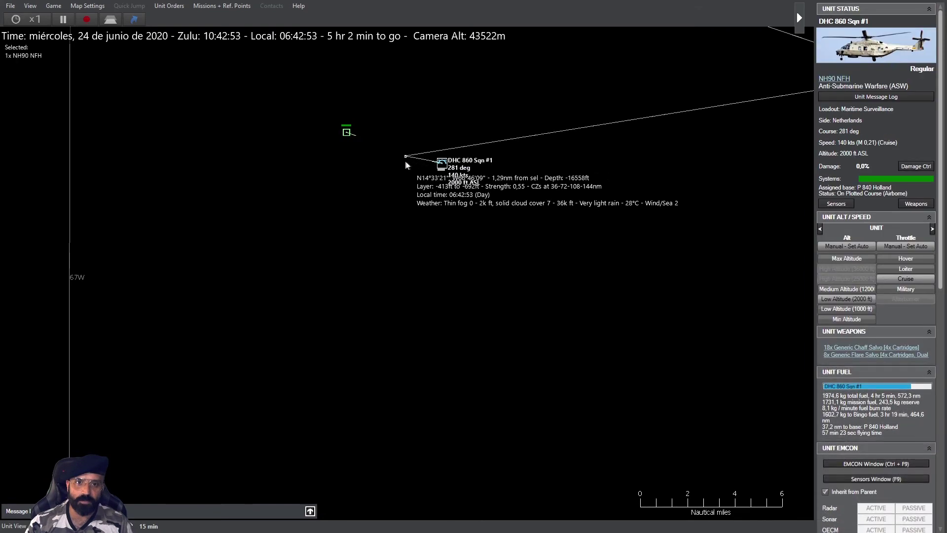
pyautogui.press('F3')
pyautogui.click(681, 155)
pyautogui.scroll(-1, 680, 155)
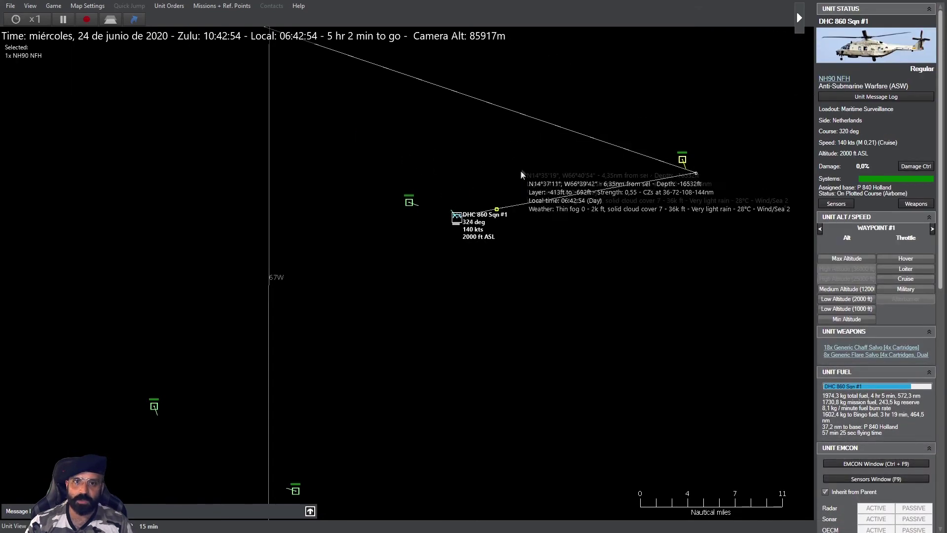
pyautogui.scroll(-2, 540, 217)
# - Bring the RHIBs back into view and select the unknown contact SKUNK #1
pyautogui.moveTo(510, 267); pyautogui.dragTo(452, 104)
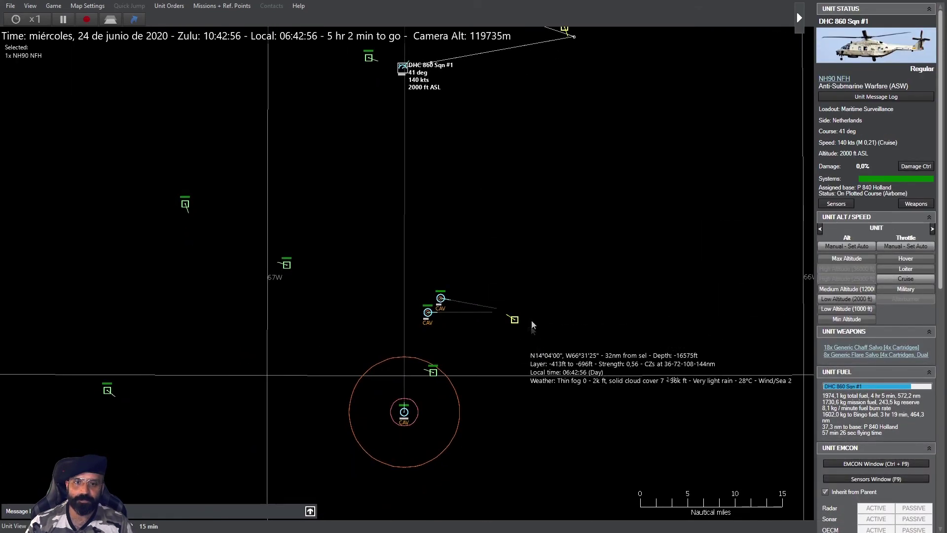
pyautogui.click(516, 319)
pyautogui.moveTo(548, 432)
pyautogui.mouseDown()
pyautogui.moveTo(618, 395)
pyautogui.moveTo(590, 456)
pyautogui.mouseUp()
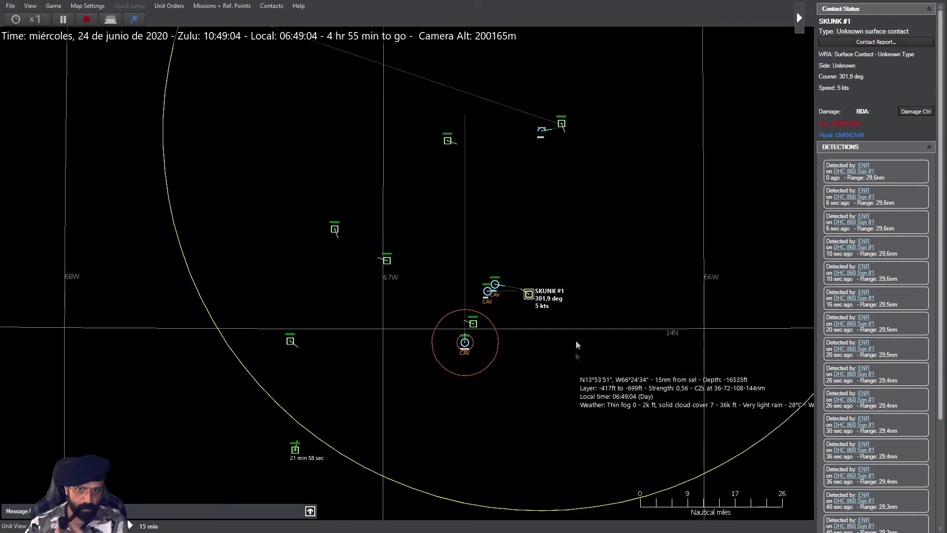
# - Check FV Sloopy, drag the helicopter's next waypoint for a 287° heading, then inspect SKUNK #1
pyautogui.moveTo(564, 218); pyautogui.dragTo(500, 329)
pyautogui.scroll(3, 515, 222)
pyautogui.scroll(1, 528, 226)
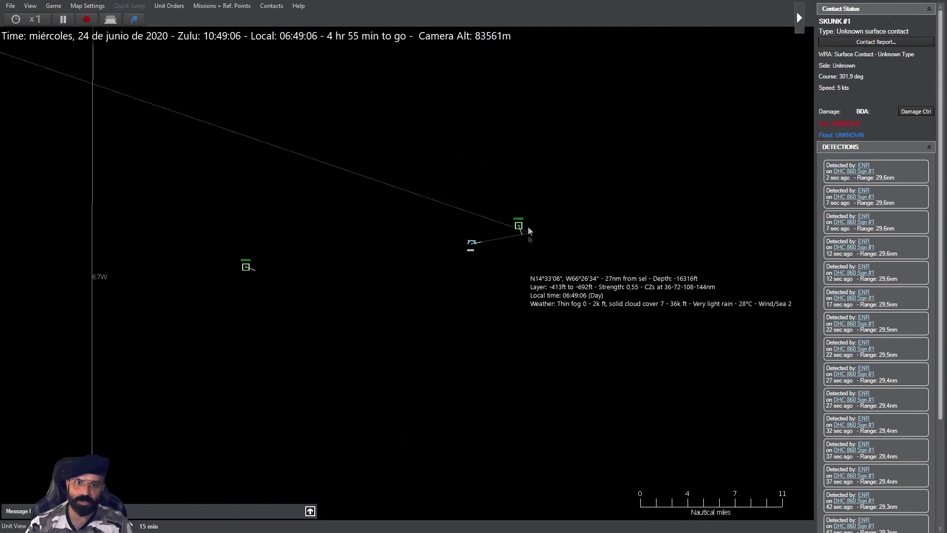
pyautogui.click(520, 228)
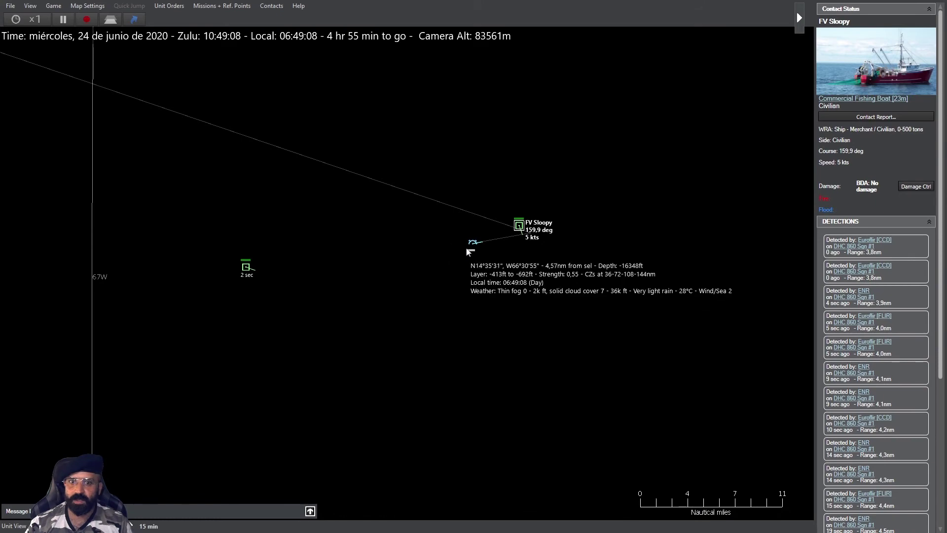
pyautogui.click(472, 242)
pyautogui.moveTo(531, 233); pyautogui.dragTo(425, 242)
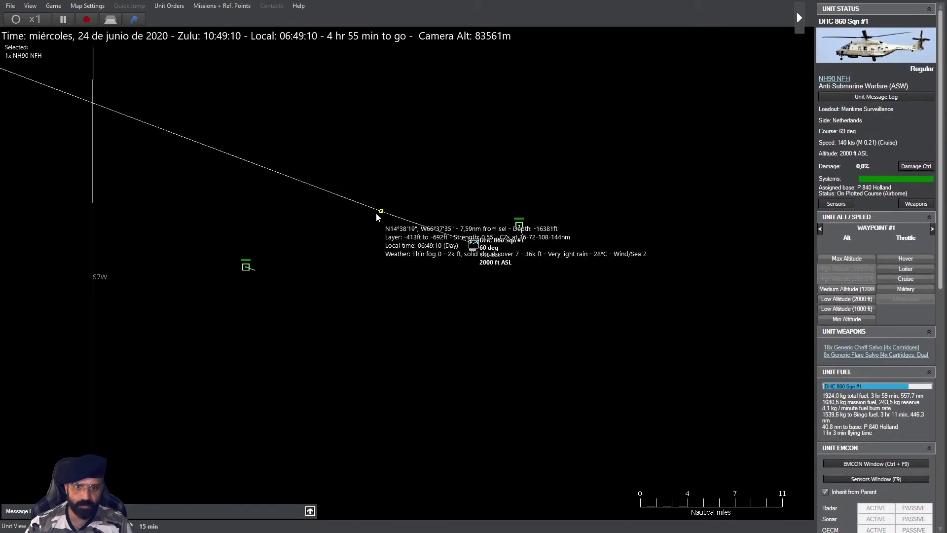
pyautogui.scroll(-1, 384, 249)
pyautogui.scroll(-2, 385, 248)
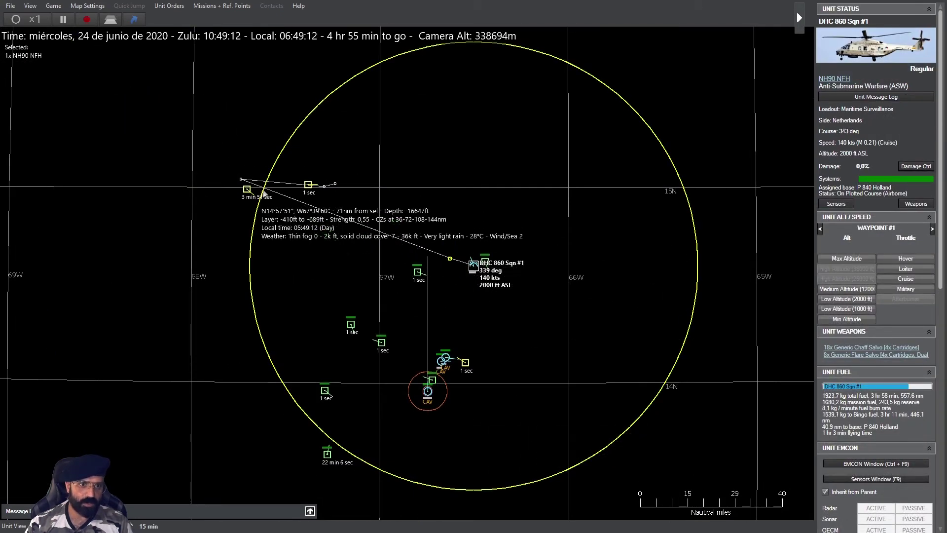
pyautogui.moveTo(704, 288); pyautogui.dragTo(668, 193)
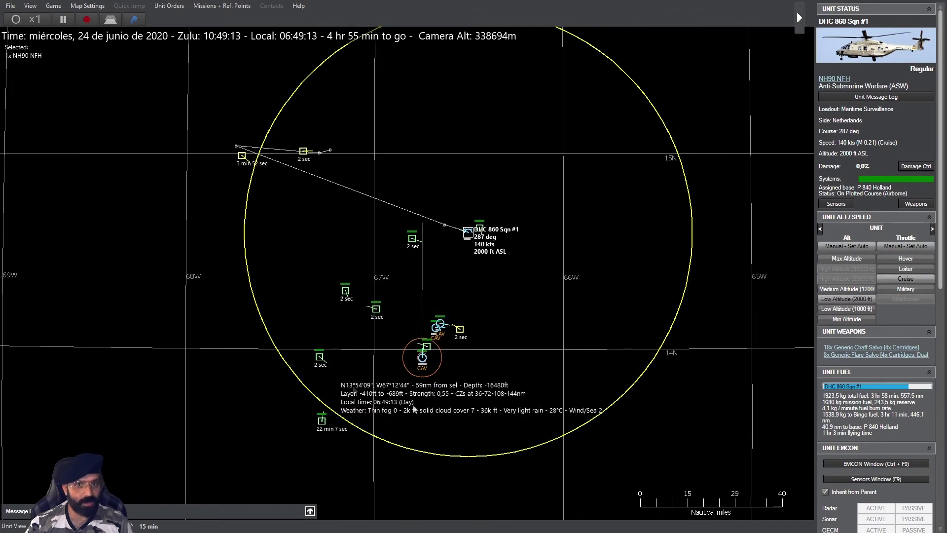
pyautogui.scroll(2, 518, 317)
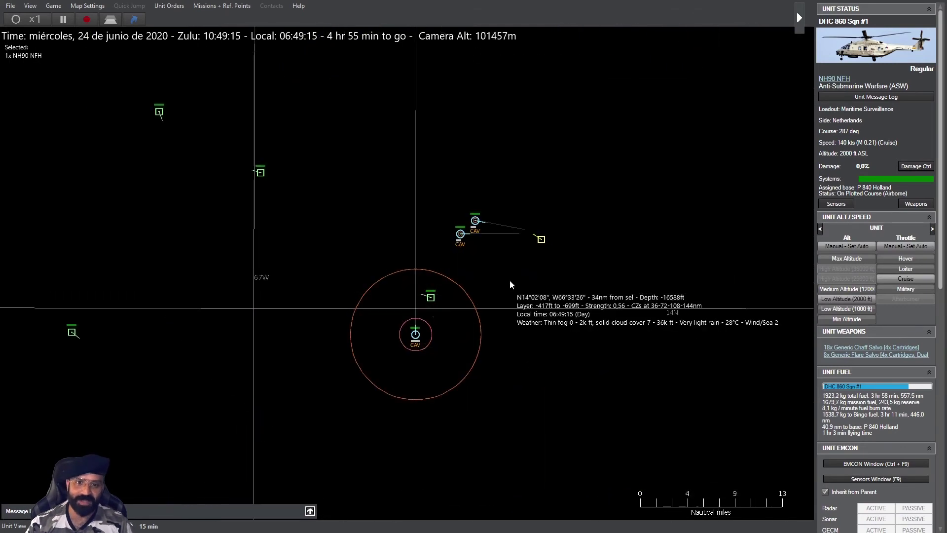
pyautogui.scroll(1, 510, 279)
pyautogui.scroll(1, 614, 291)
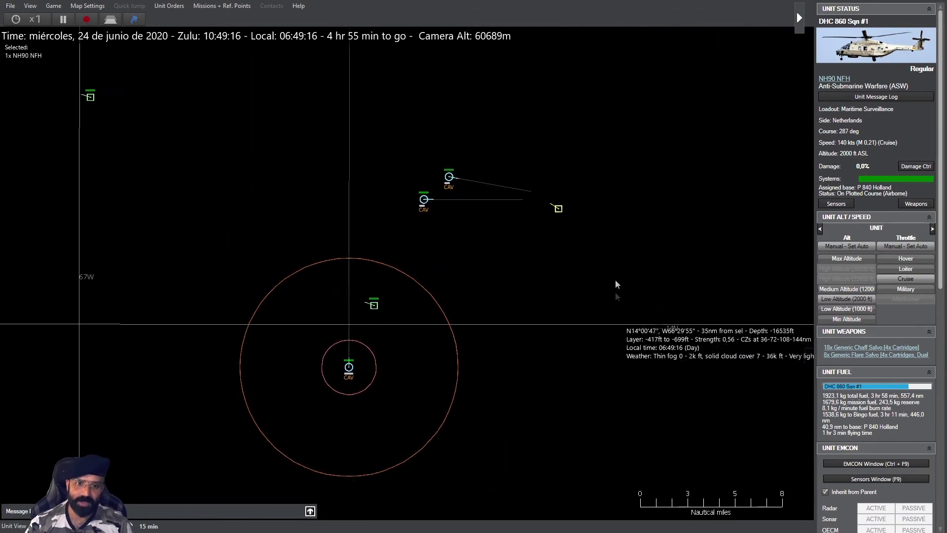
pyautogui.click(555, 208)
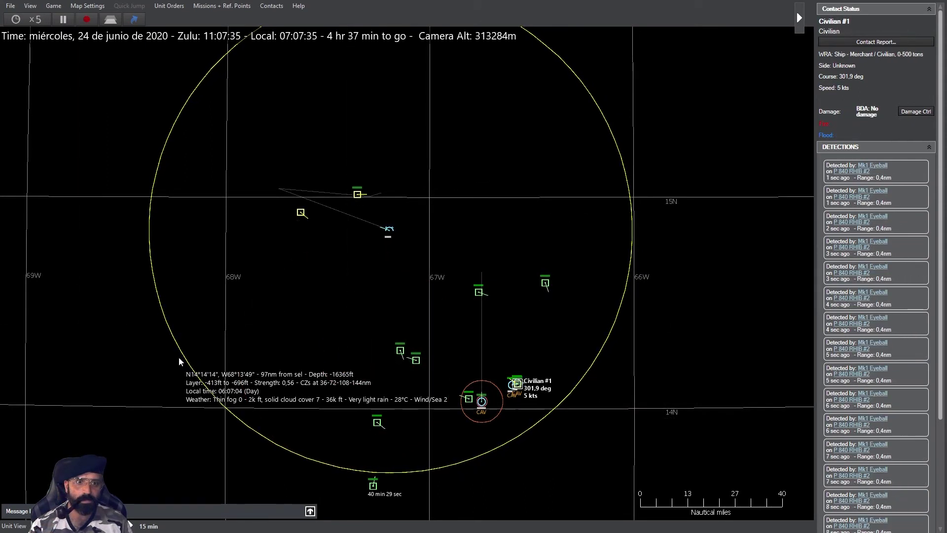
# - Speed up the clock, check SKUNK #10, and move the helicopter's waypoint onto a 271° course
pyautogui.press('+')
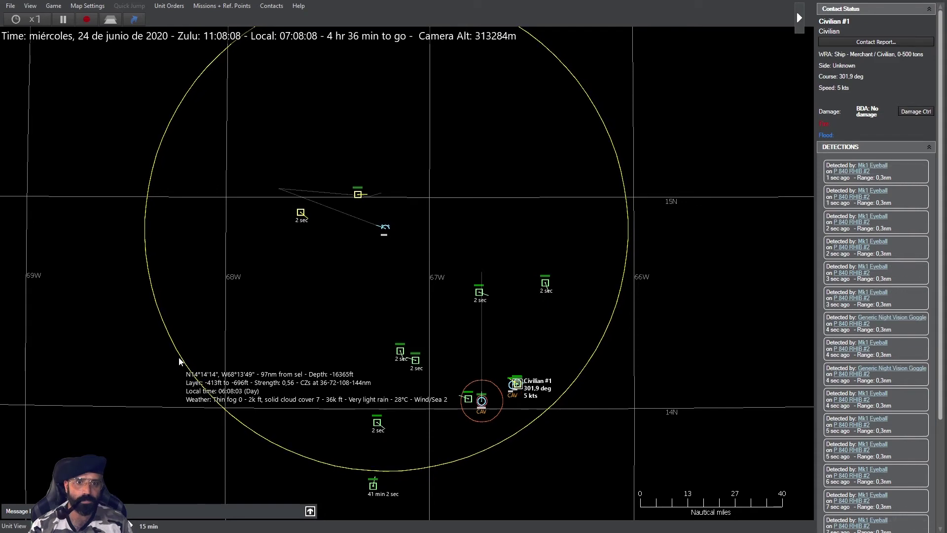
pyautogui.click(384, 227)
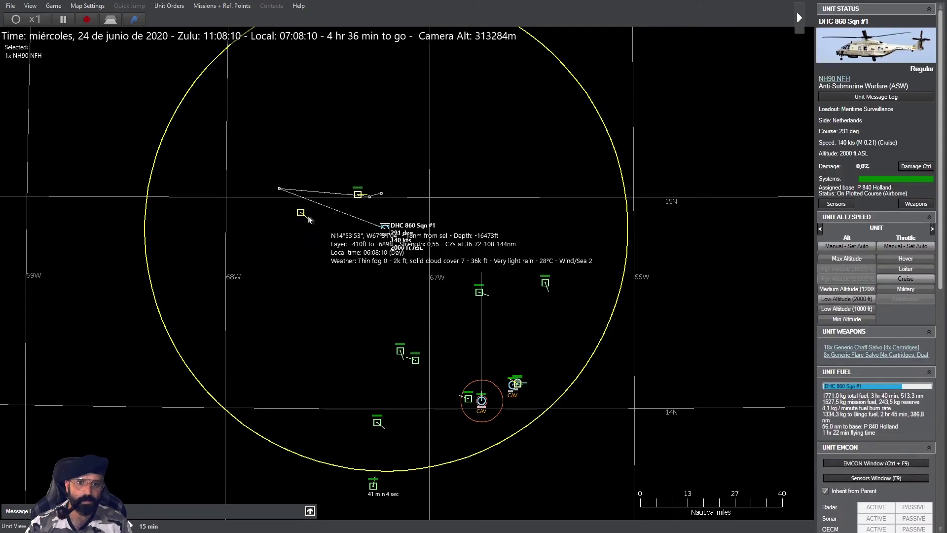
pyautogui.click(283, 191)
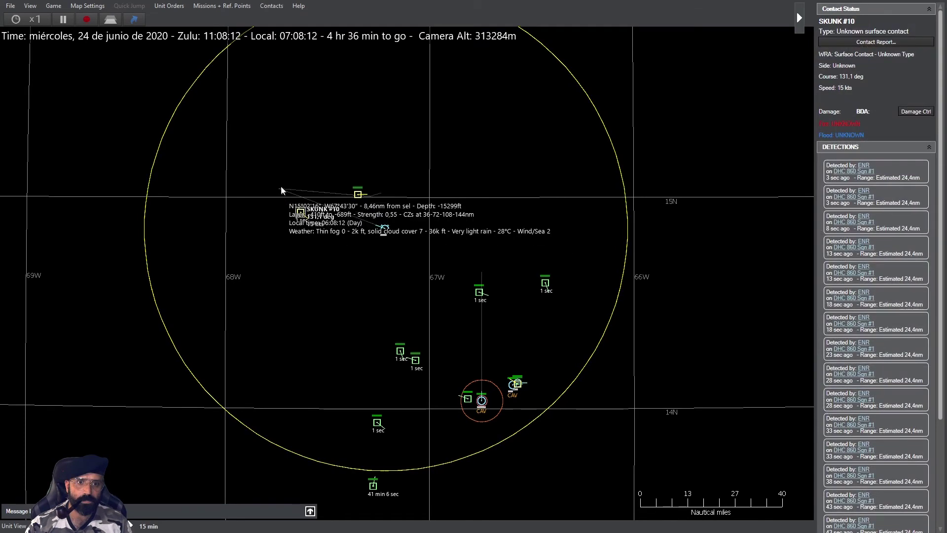
pyautogui.click(384, 228)
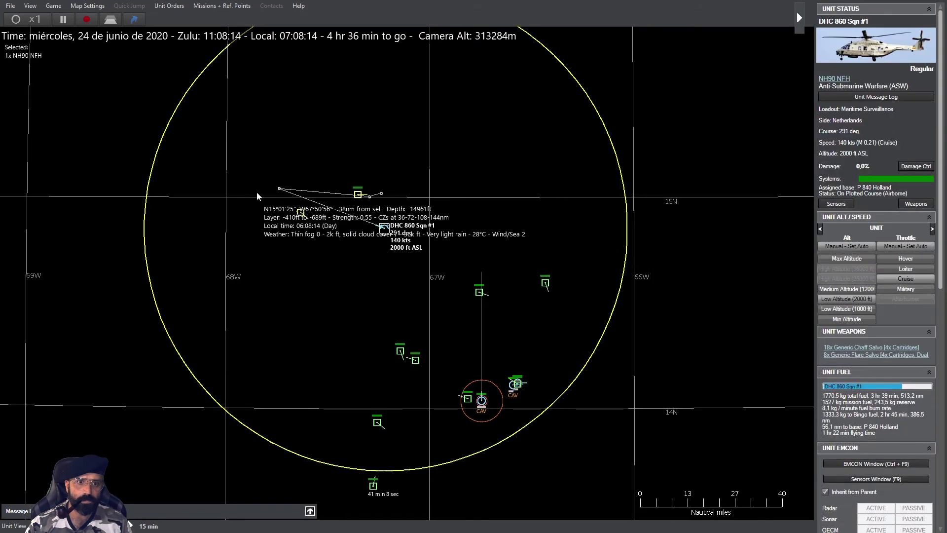
pyautogui.moveTo(280, 191); pyautogui.dragTo(317, 226)
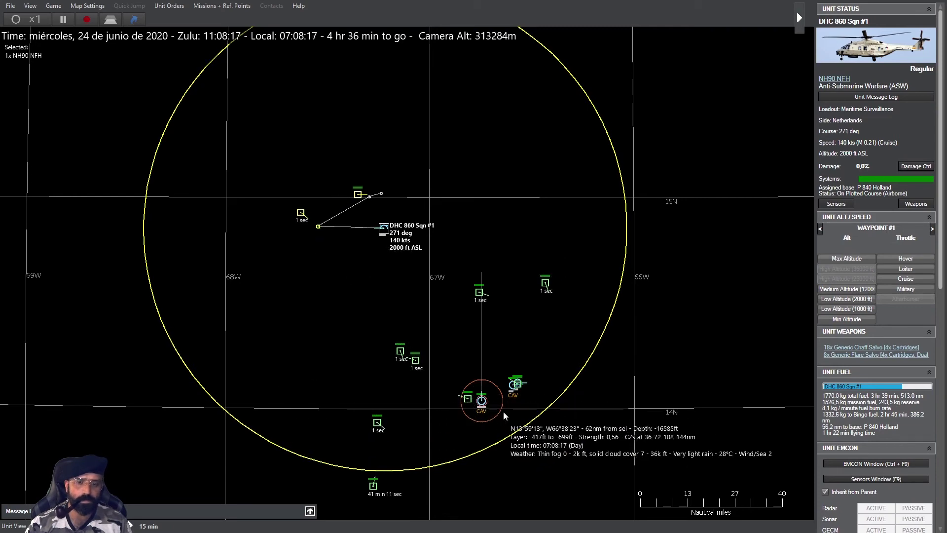
pyautogui.scroll(3, 533, 414)
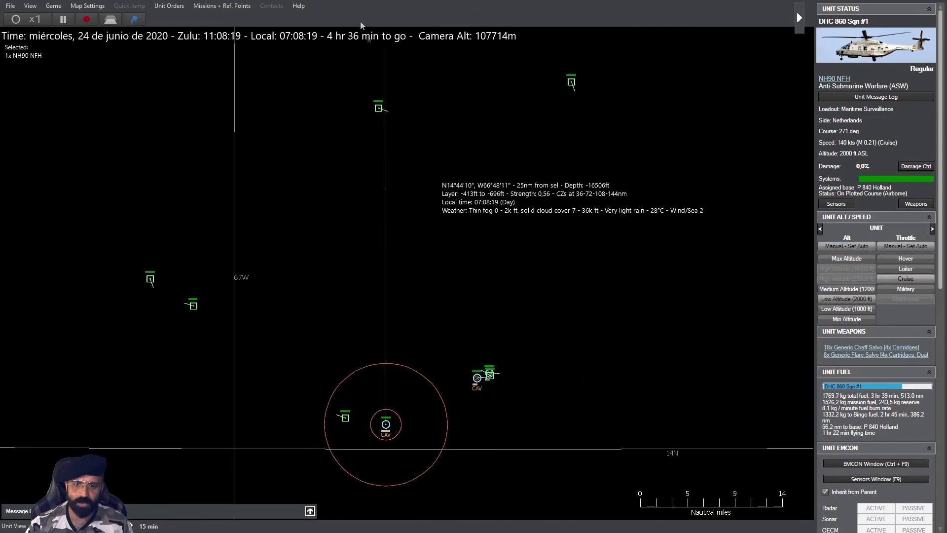
pyautogui.scroll(3, 442, 227)
pyautogui.scroll(2, 510, 252)
pyautogui.scroll(2, 559, 241)
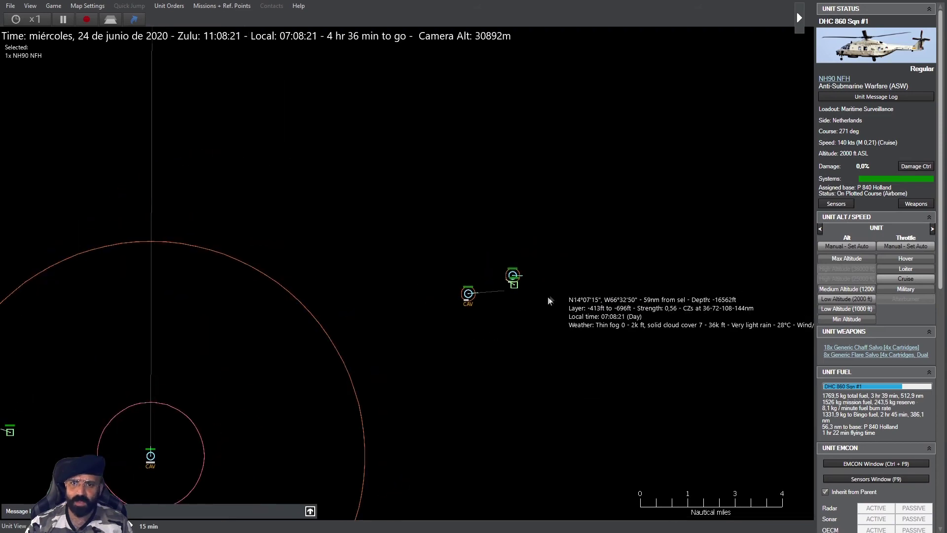
pyautogui.scroll(1, 547, 296)
# - Inspect fishing boat FV Louie, then box-select both RHIBs and send them back to P 840 Holland
pyautogui.click(533, 291)
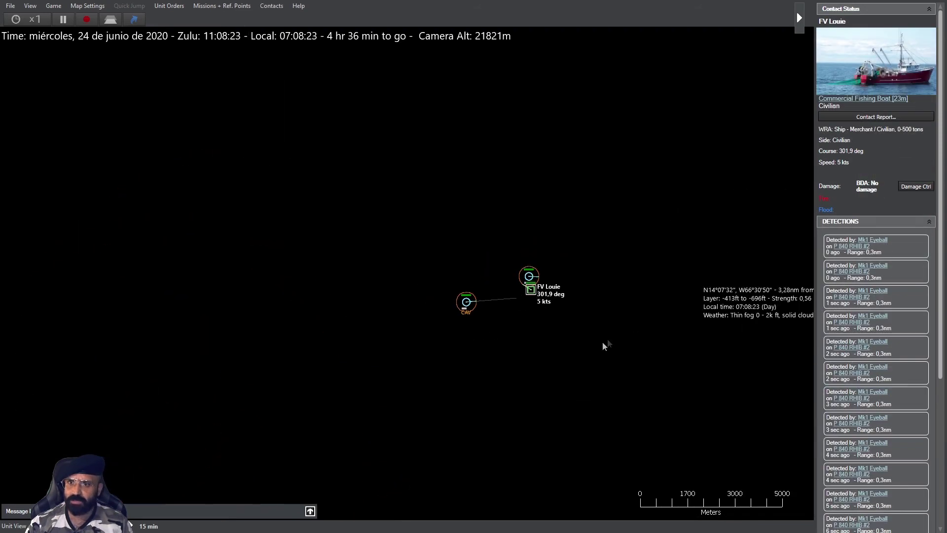
pyautogui.click(467, 301)
pyautogui.scroll(-1, 482, 359)
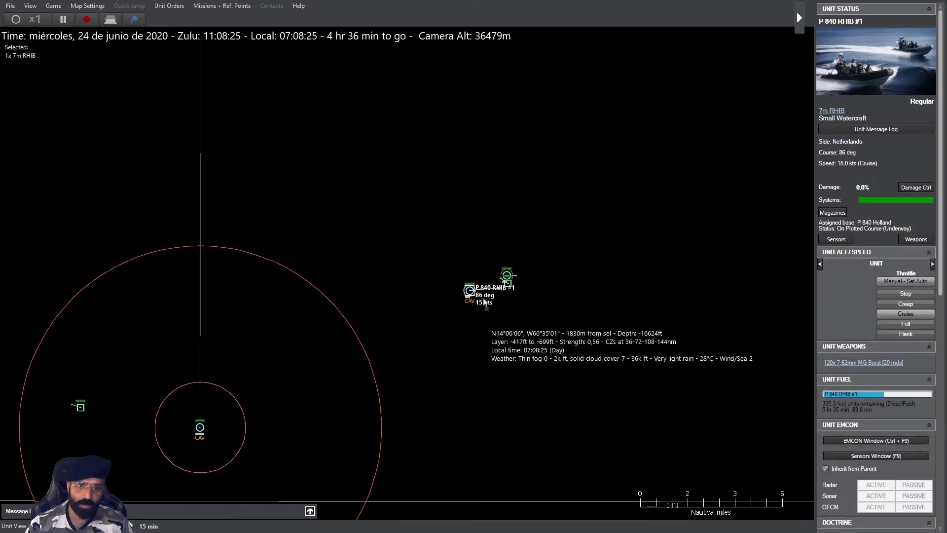
pyautogui.moveTo(410, 230); pyautogui.dragTo(577, 362)
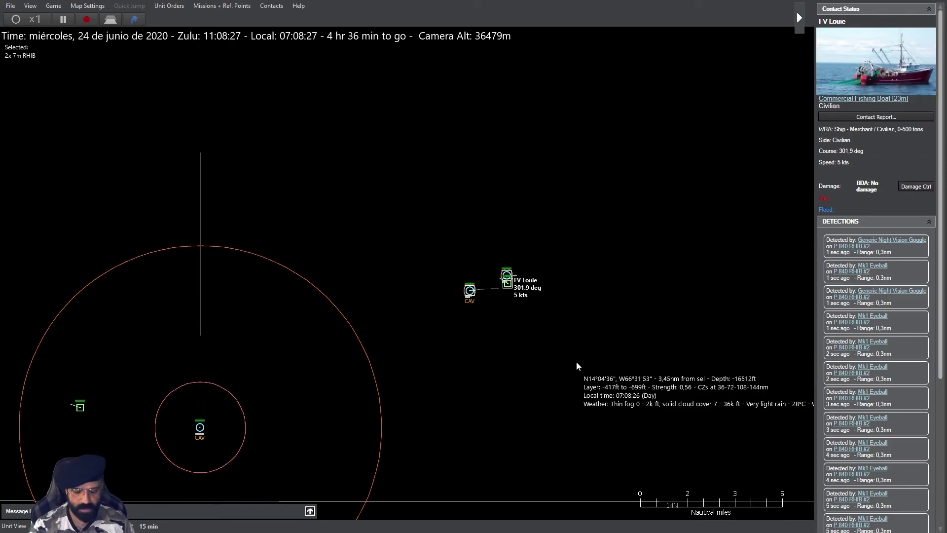
pyautogui.click(471, 290)
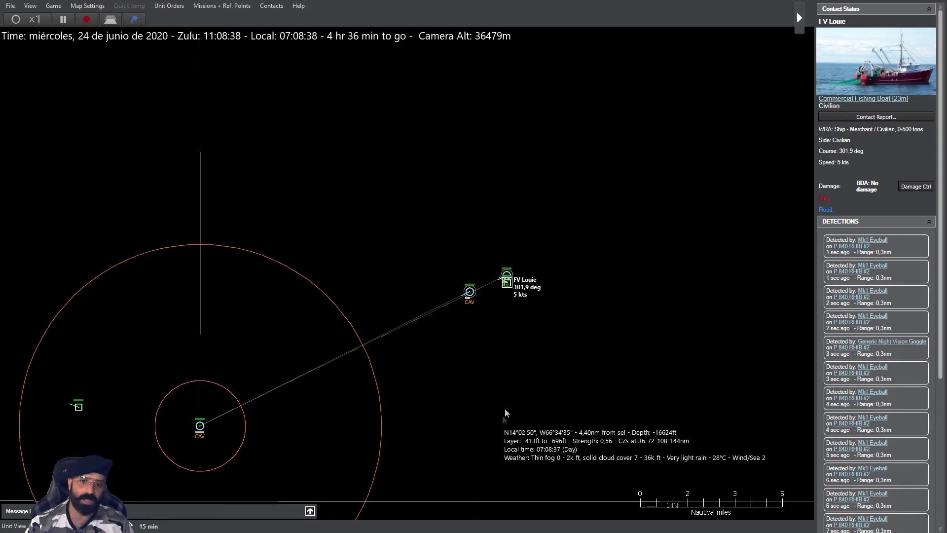
pyautogui.click(469, 293)
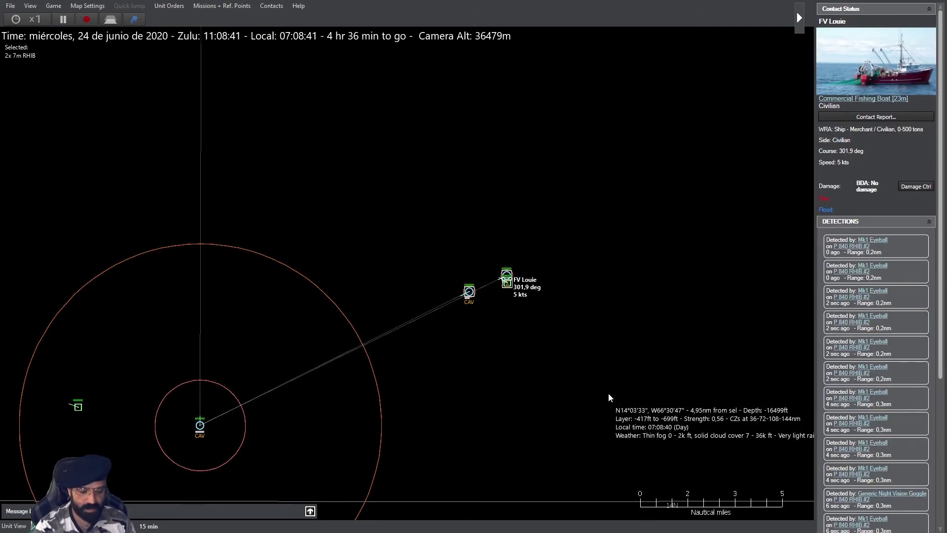
# - Review the throttle settings of P 840 RHIB #1 and RHIB #2
pyautogui.click(468, 295)
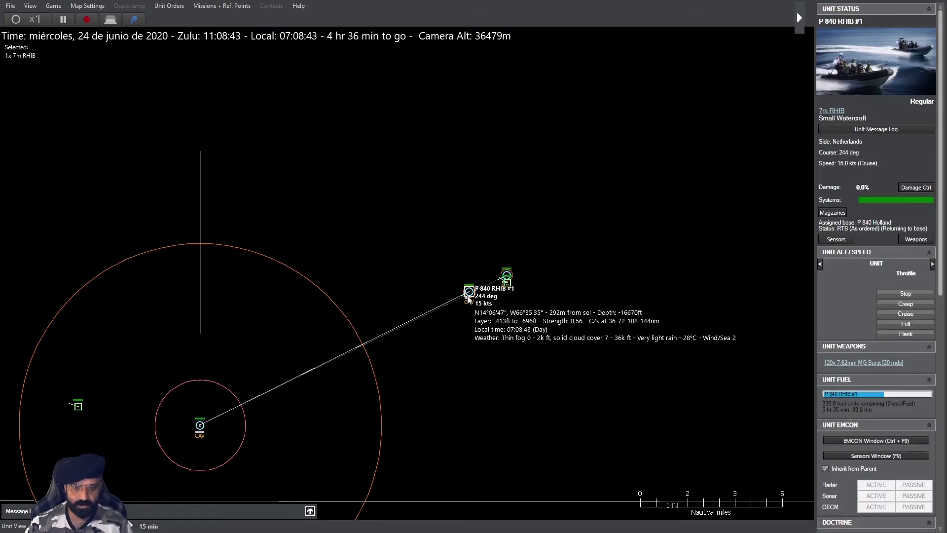
pyautogui.press('F2')
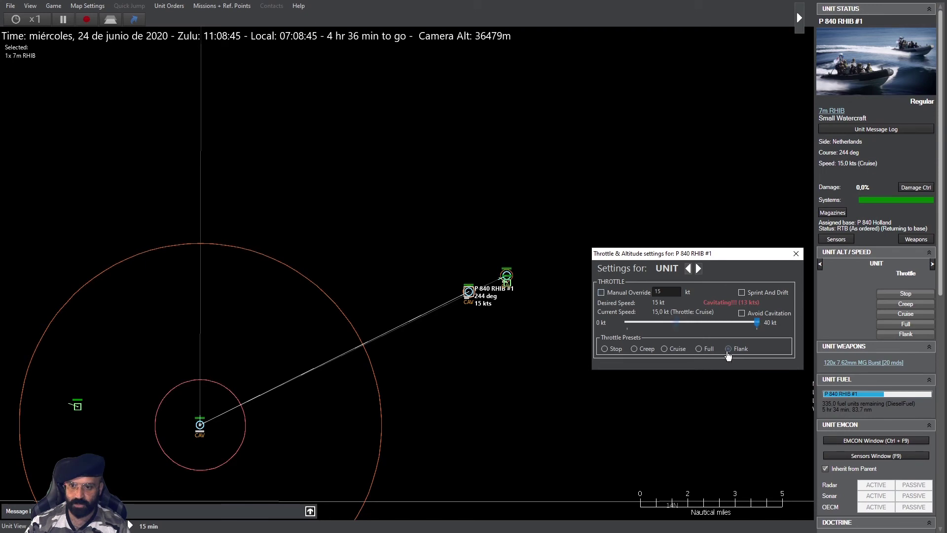
pyautogui.click(796, 255)
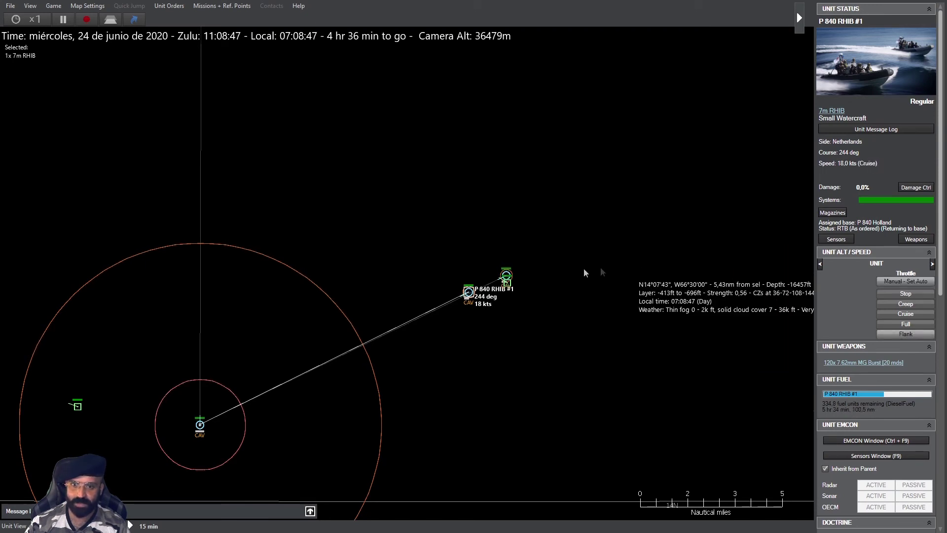
pyautogui.click(508, 276)
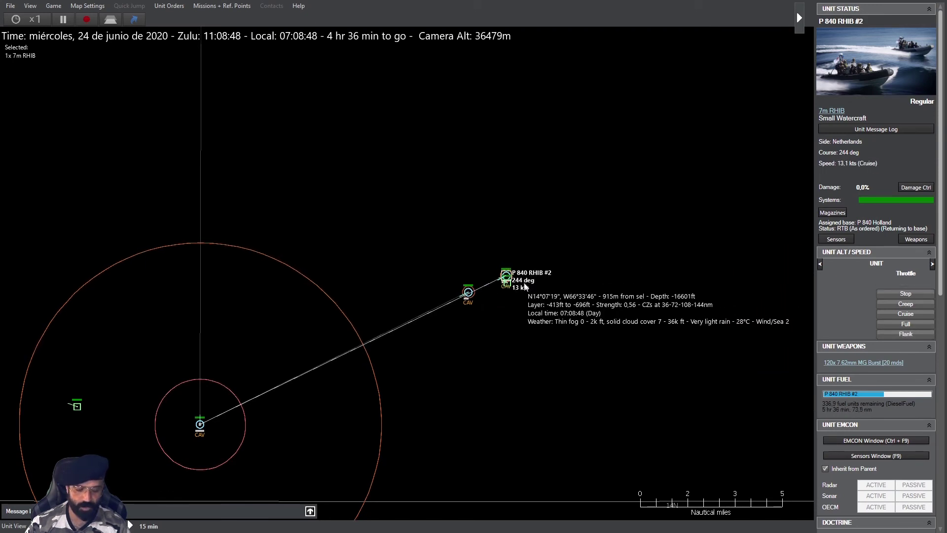
pyautogui.press('F2')
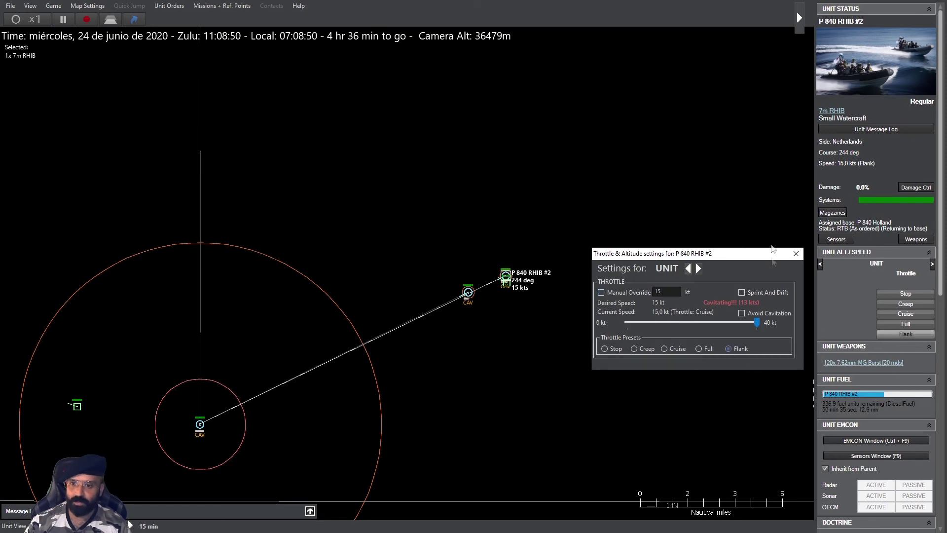
pyautogui.click(795, 256)
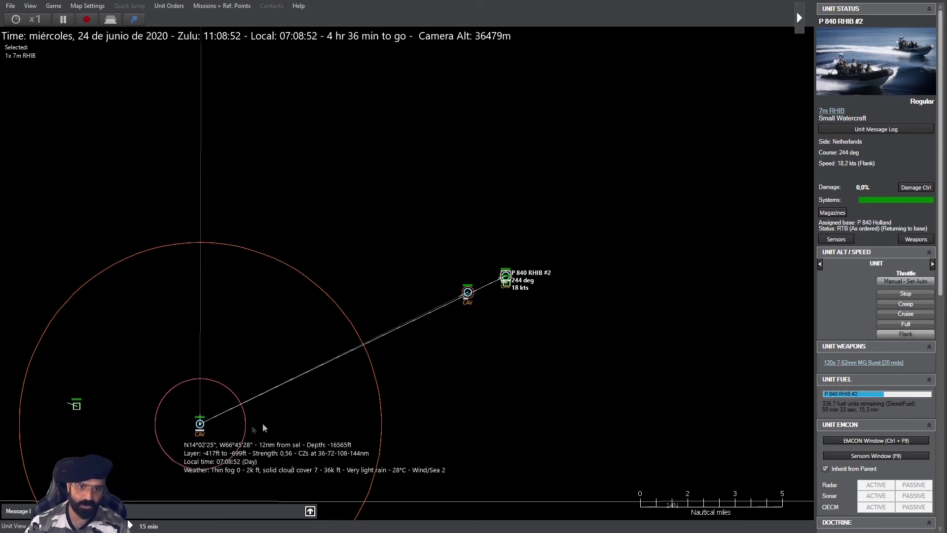
pyautogui.scroll(-1, 322, 318)
pyautogui.scroll(-1, 322, 318)
pyautogui.scroll(-3, 351, 276)
pyautogui.scroll(-2, 338, 245)
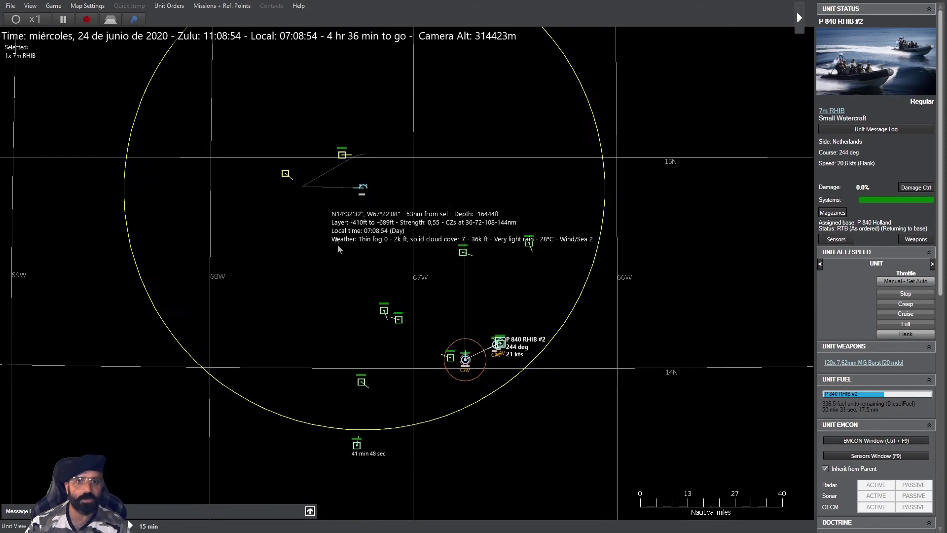
pyautogui.scroll(1, 387, 293)
pyautogui.scroll(1, 429, 371)
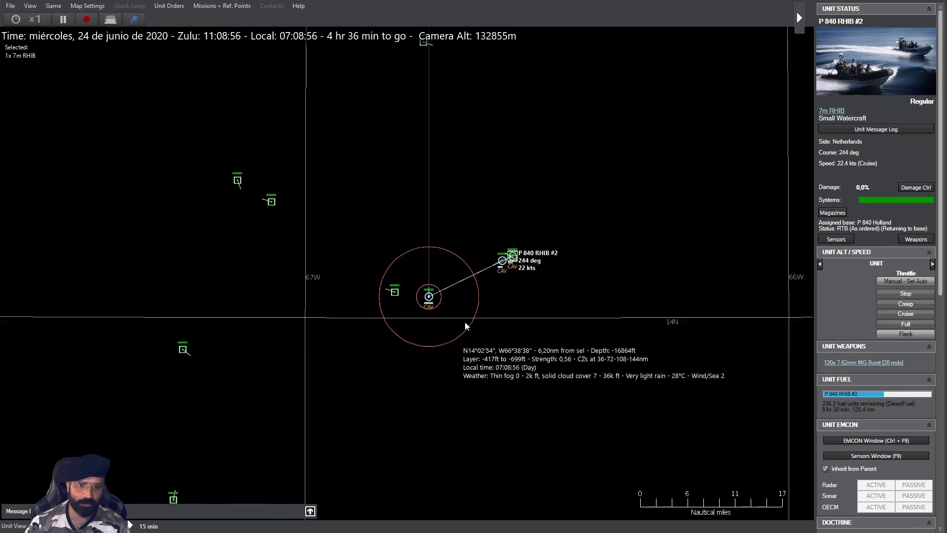
pyautogui.scroll(2, 465, 322)
pyautogui.scroll(1, 453, 321)
# - Check 7m RHIB #1 through the Select popup, then bring up P 840 Holland's status
pyautogui.click(362, 315)
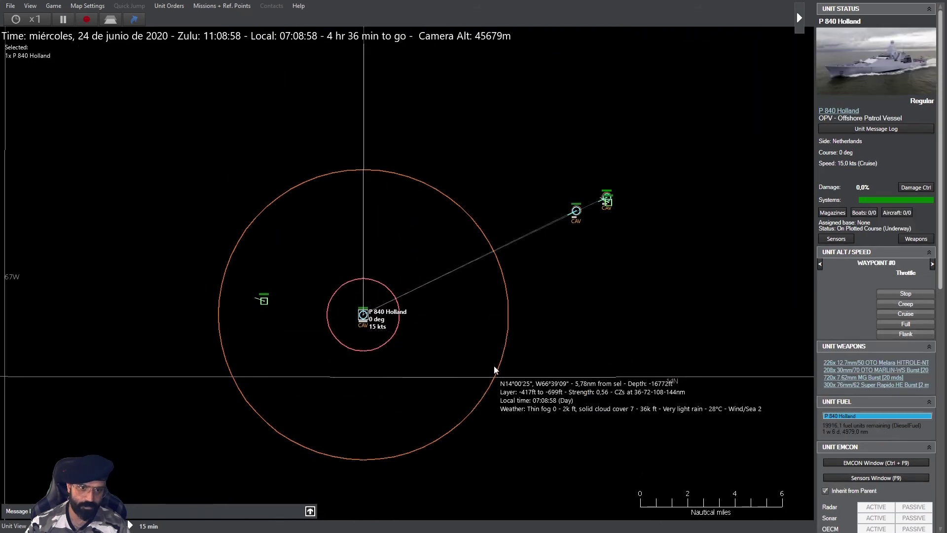
pyautogui.click(575, 212)
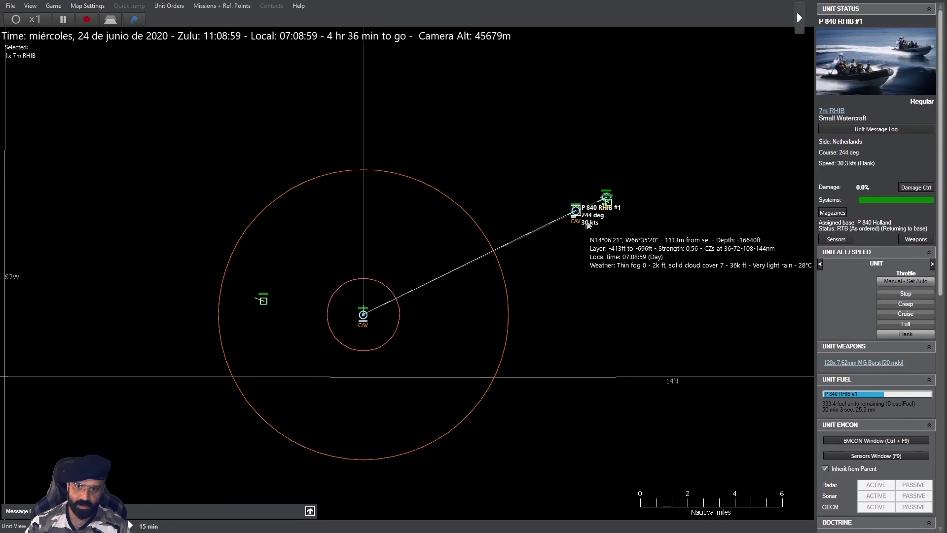
pyautogui.click(606, 200)
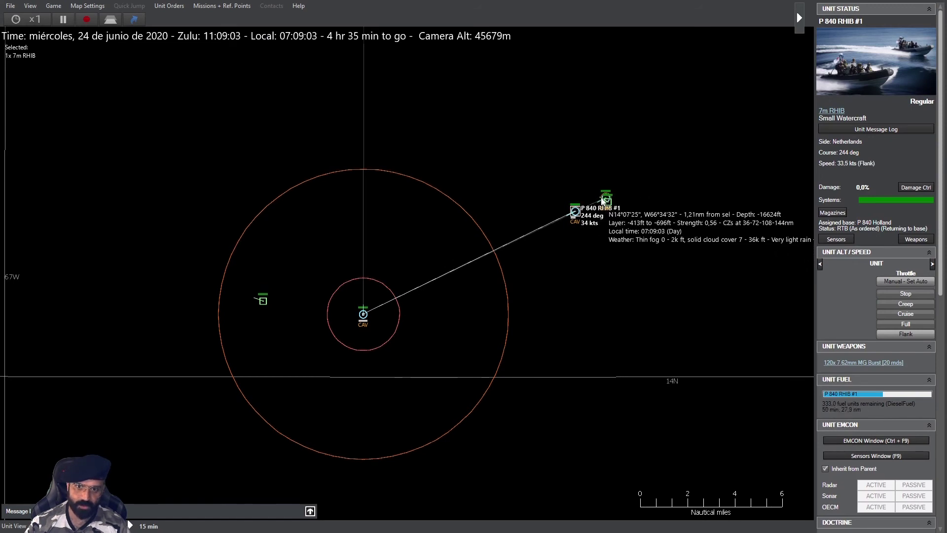
pyautogui.click(363, 314)
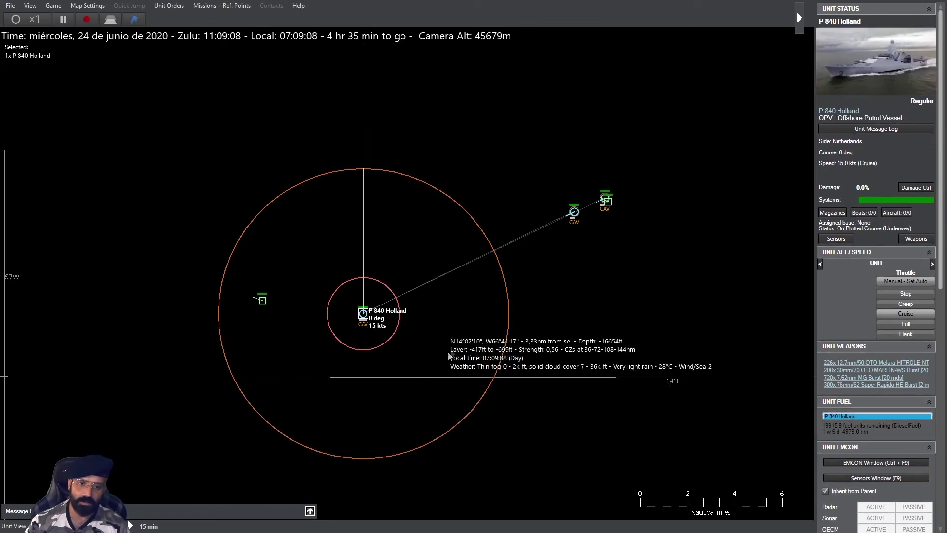
pyautogui.moveTo(574, 212)
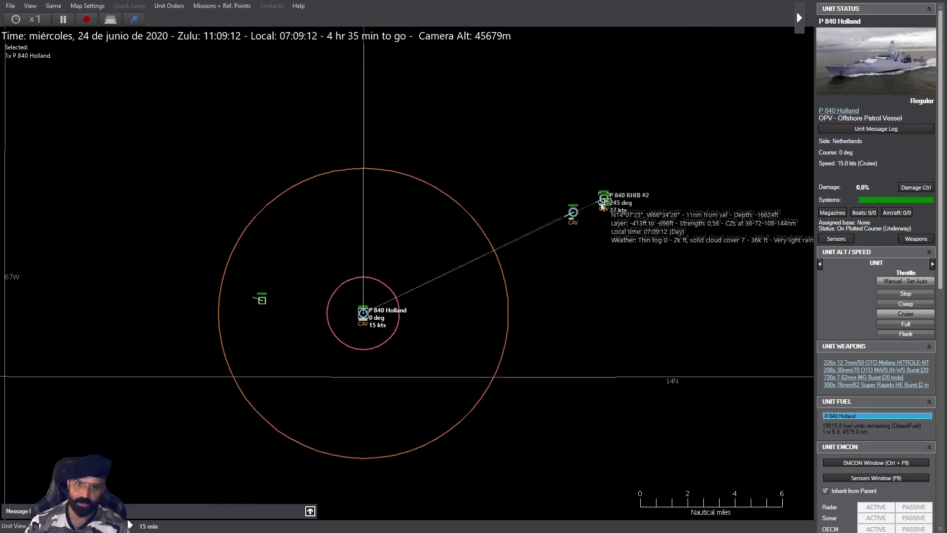
pyautogui.scroll(-3, 467, 304)
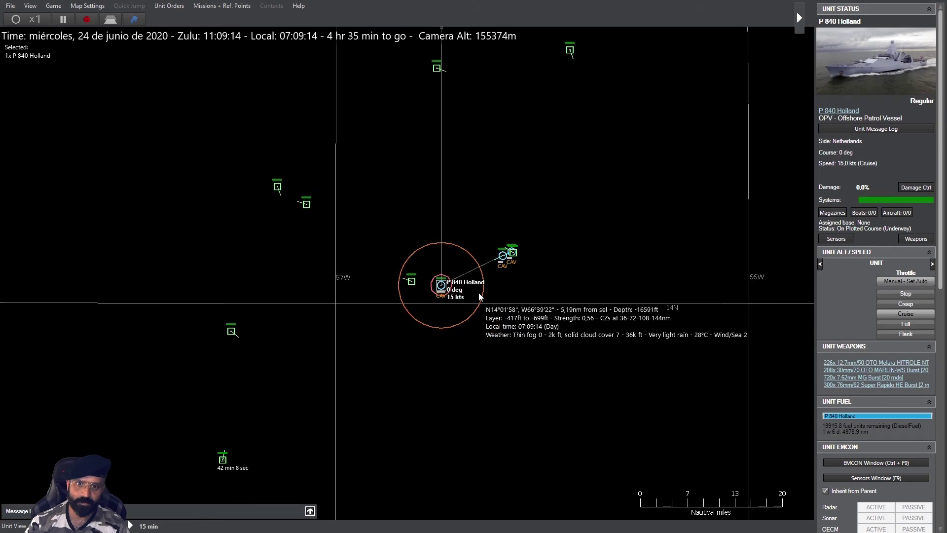
pyautogui.scroll(-2, 356, 182)
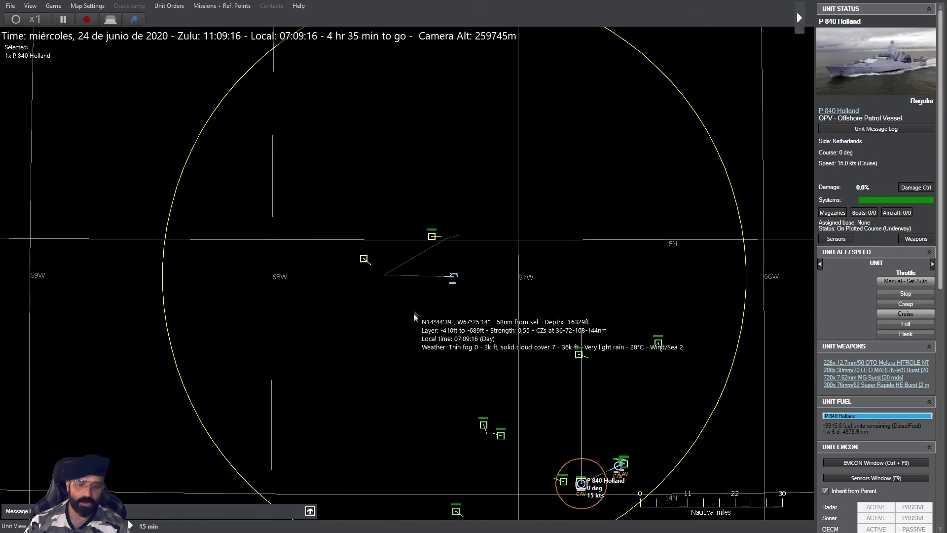
pyautogui.scroll(3, 356, 280)
# - Pan west, speed up time, identify cruise liner MS Grey Nomad, then select DHC 860 Sqn #1
pyautogui.moveTo(442, 331); pyautogui.dragTo(525, 301)
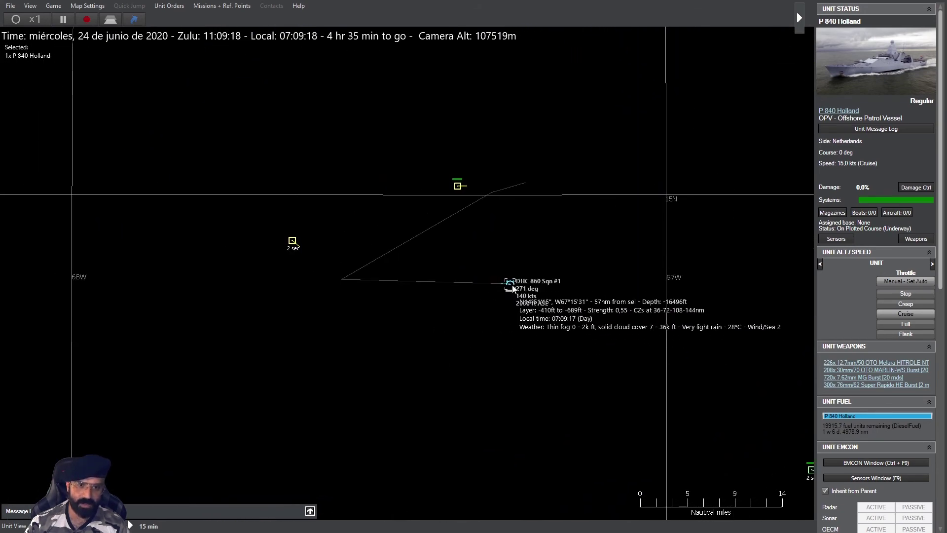
pyautogui.scroll(-2, 526, 284)
pyautogui.scroll(-2, 518, 340)
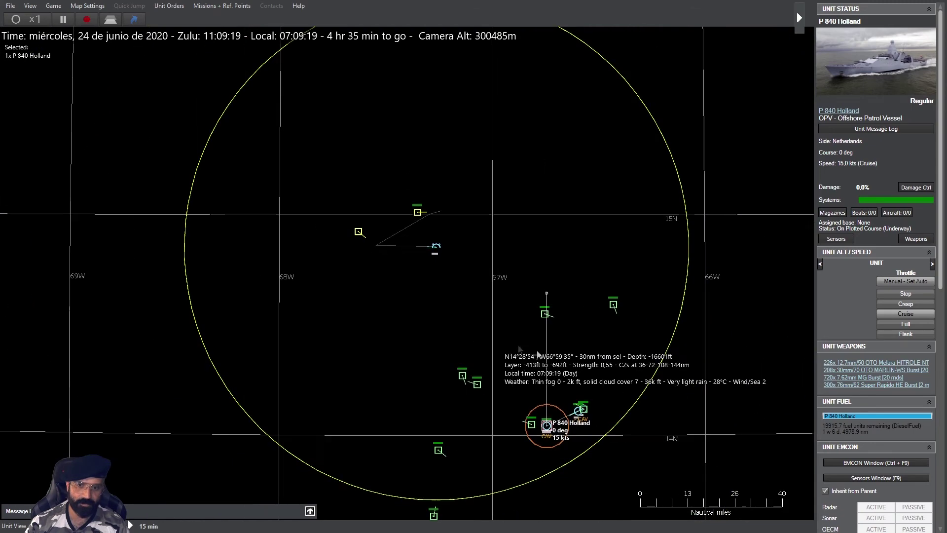
pyautogui.moveTo(609, 327); pyautogui.dragTo(615, 327)
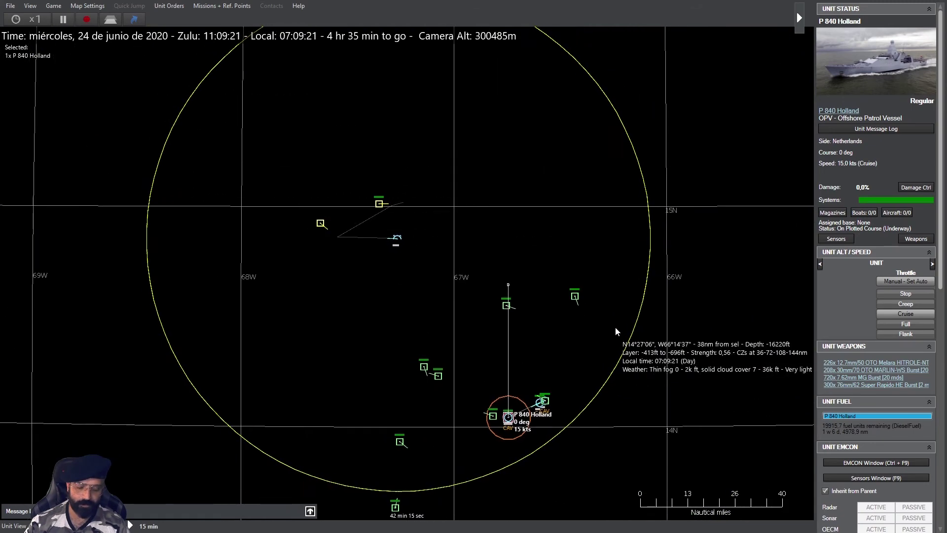
pyautogui.press('+')
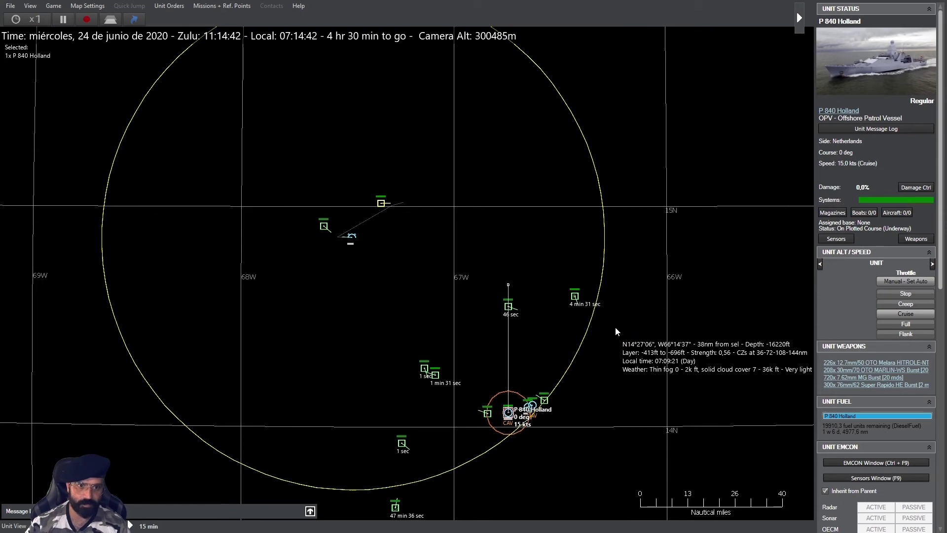
pyautogui.click(324, 225)
pyautogui.scroll(2, 335, 253)
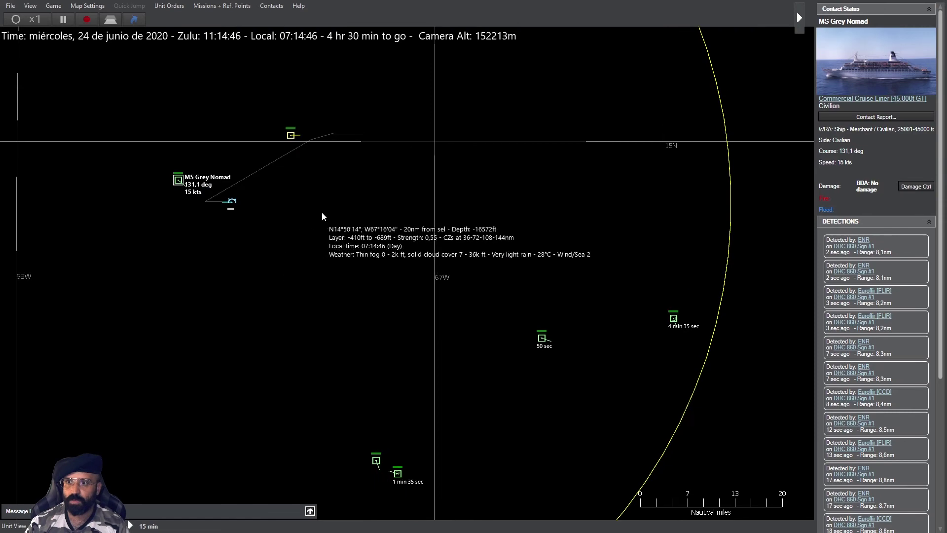
pyautogui.scroll(1, 444, 259)
pyautogui.scroll(1, 480, 263)
pyautogui.scroll(1, 374, 320)
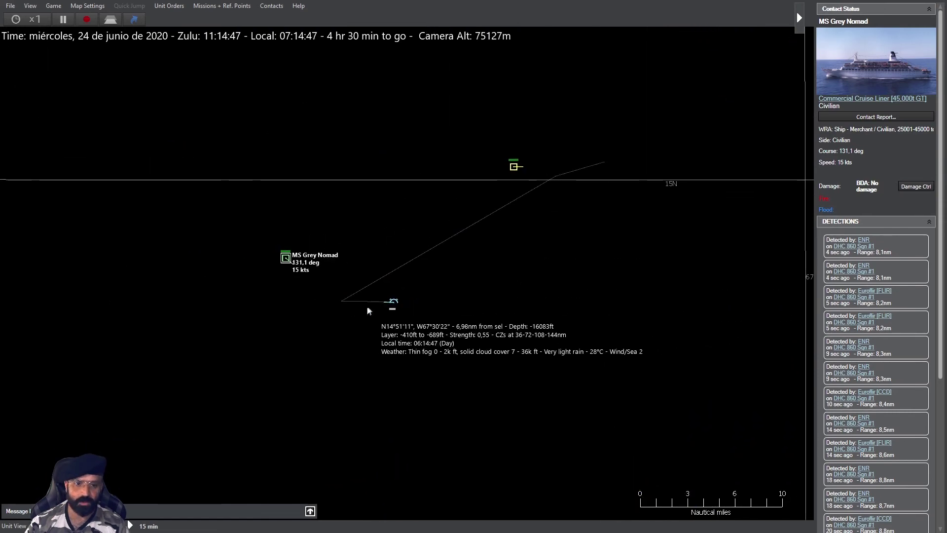
pyautogui.click(392, 303)
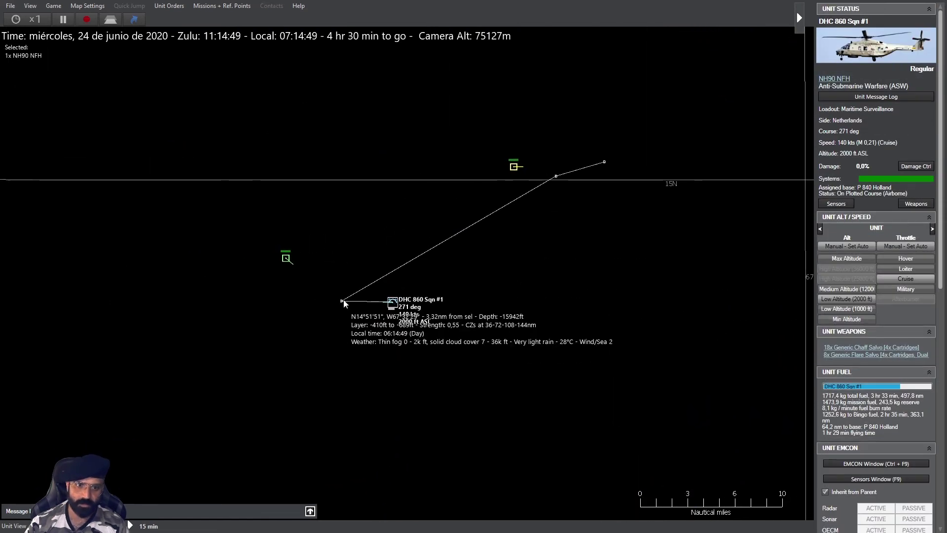
pyautogui.scroll(-1, 478, 259)
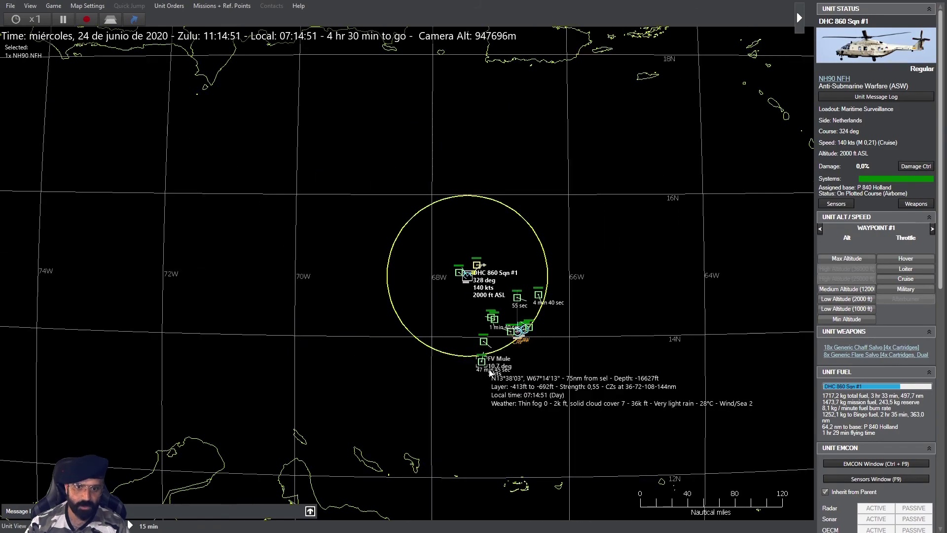
pyautogui.scroll(5, 489, 369)
pyautogui.scroll(5, 467, 311)
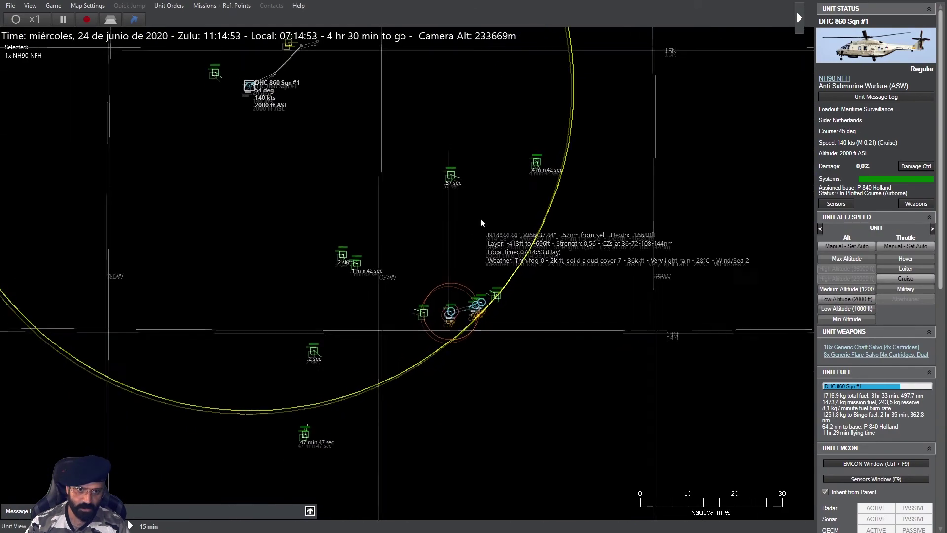
pyautogui.scroll(3, 460, 184)
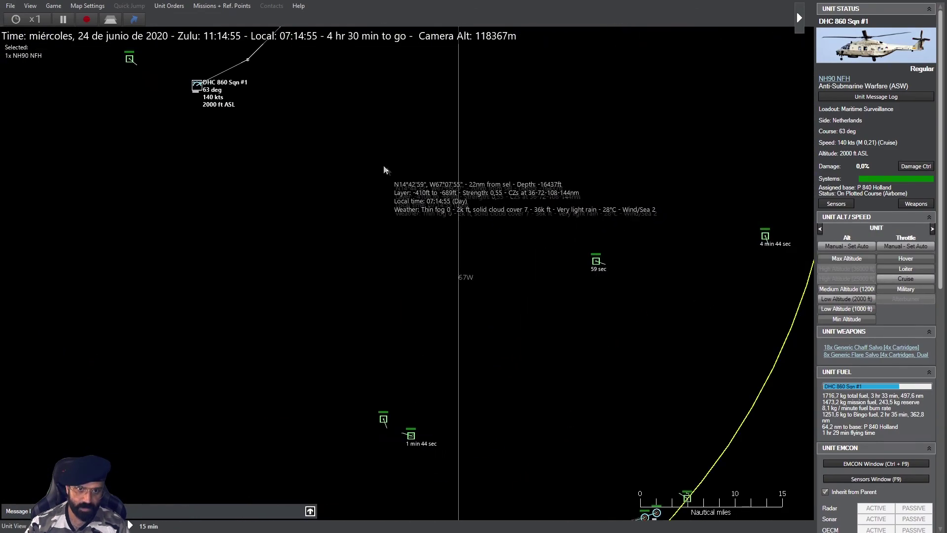
pyautogui.scroll(3, 457, 352)
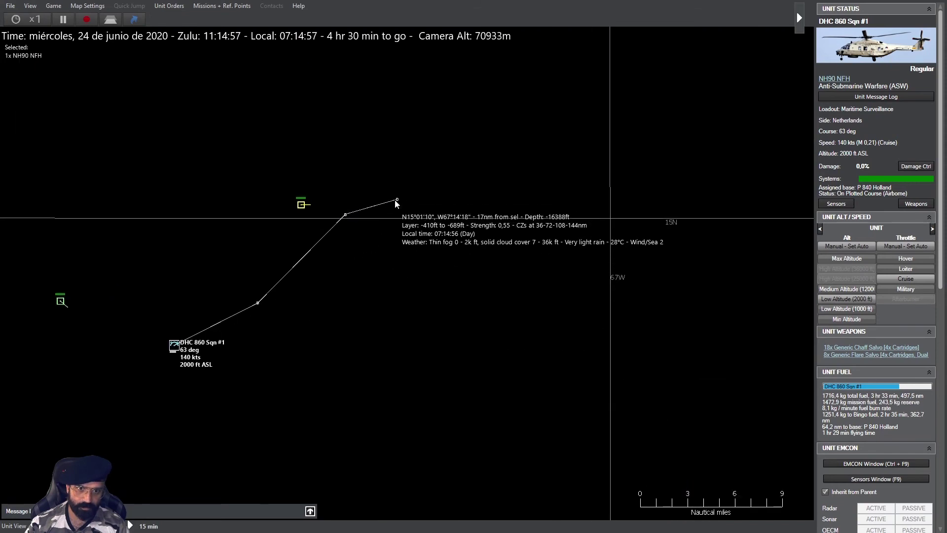
# - Drag the helicopter's waypoints #3, #2 and #1 eastward, then pan to the task group
pyautogui.moveTo(397, 200); pyautogui.dragTo(443, 193)
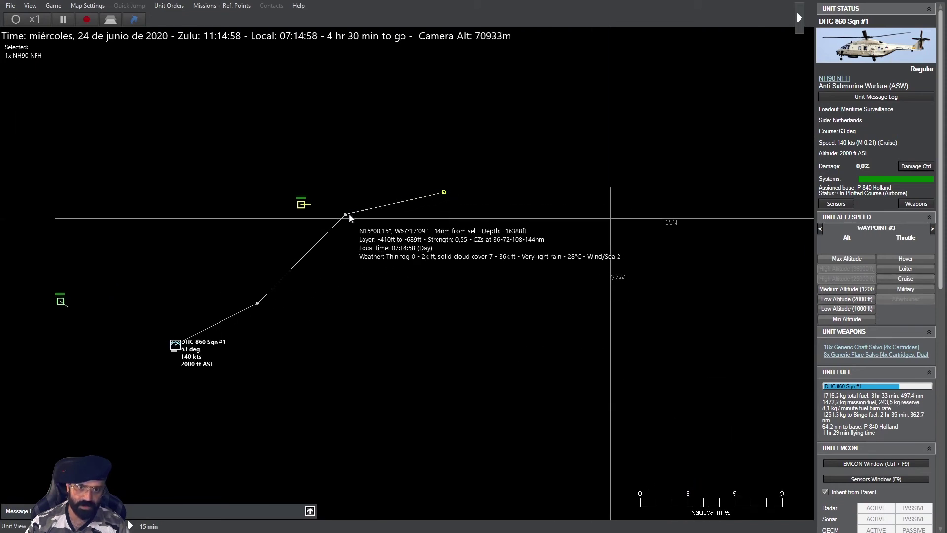
pyautogui.moveTo(346, 215); pyautogui.dragTo(366, 210)
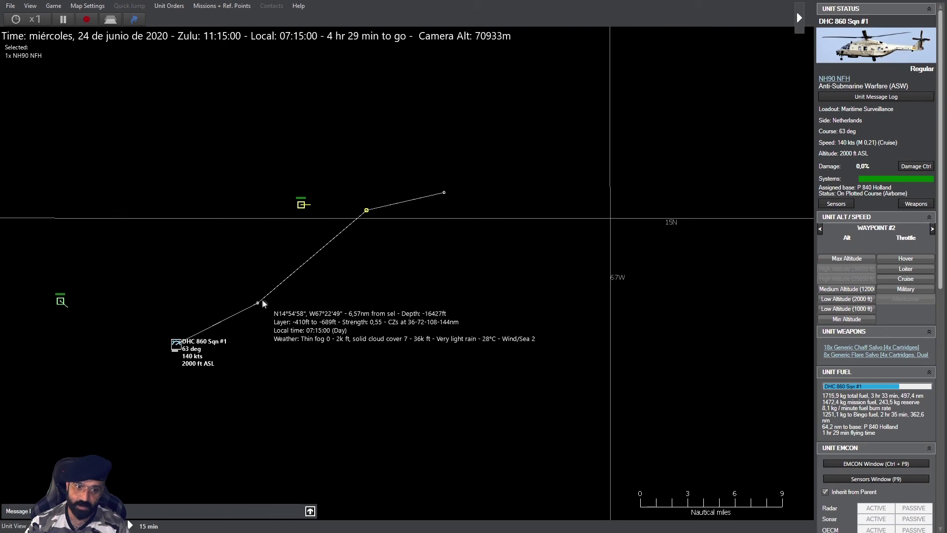
pyautogui.moveTo(258, 303); pyautogui.dragTo(311, 288)
pyautogui.scroll(-2, 411, 399)
pyautogui.scroll(-3, 411, 399)
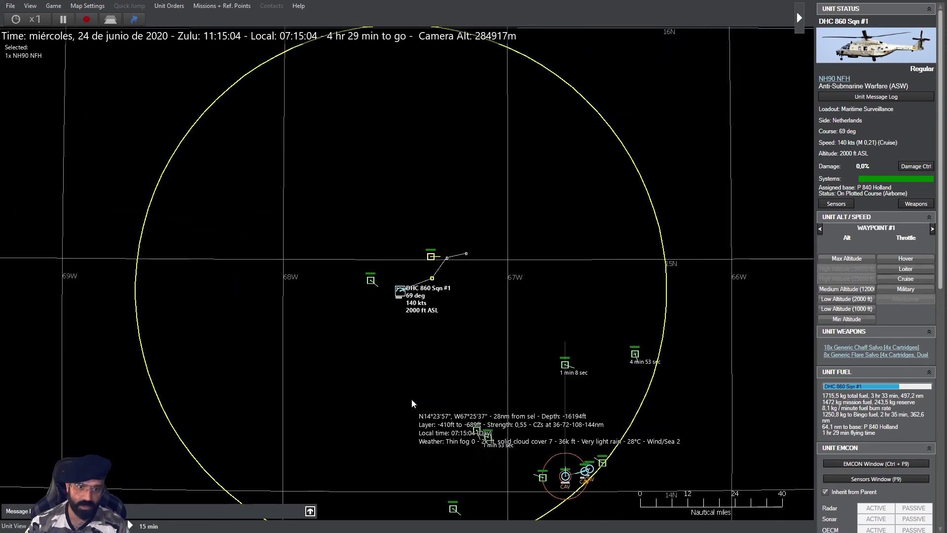
pyautogui.moveTo(411, 399); pyautogui.dragTo(310, 291)
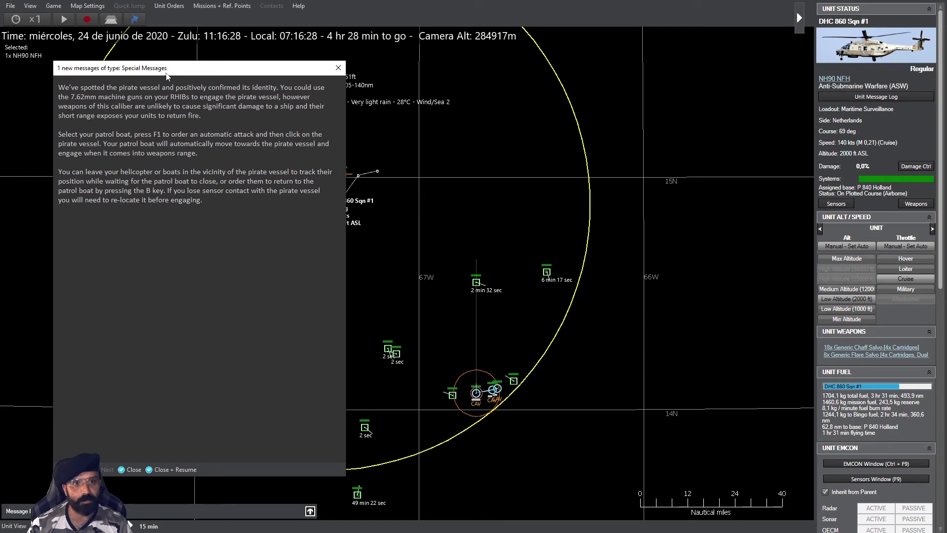
# - Move the sighting message aside, select the pirate vessel, and close its database entry after reviewing mounts
pyautogui.moveTo(167, 77); pyautogui.dragTo(616, 76)
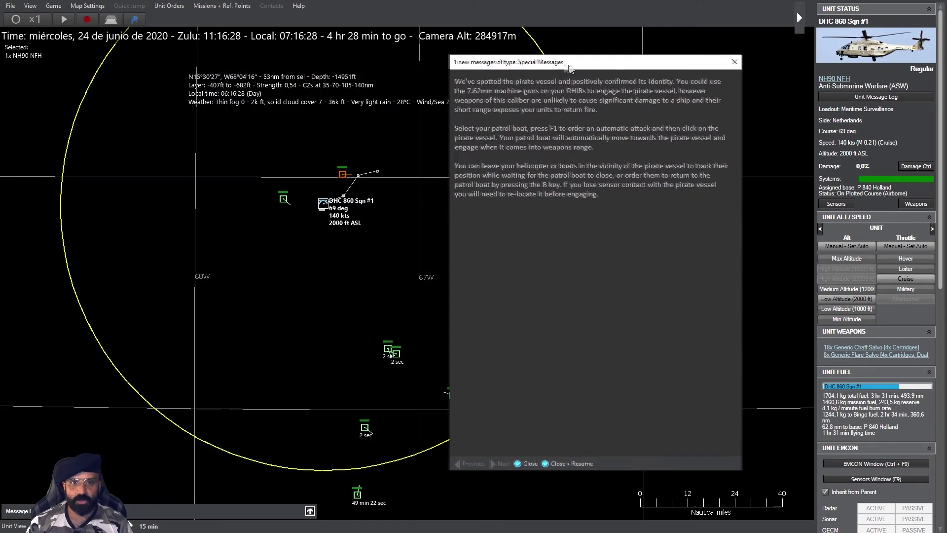
pyautogui.click(342, 175)
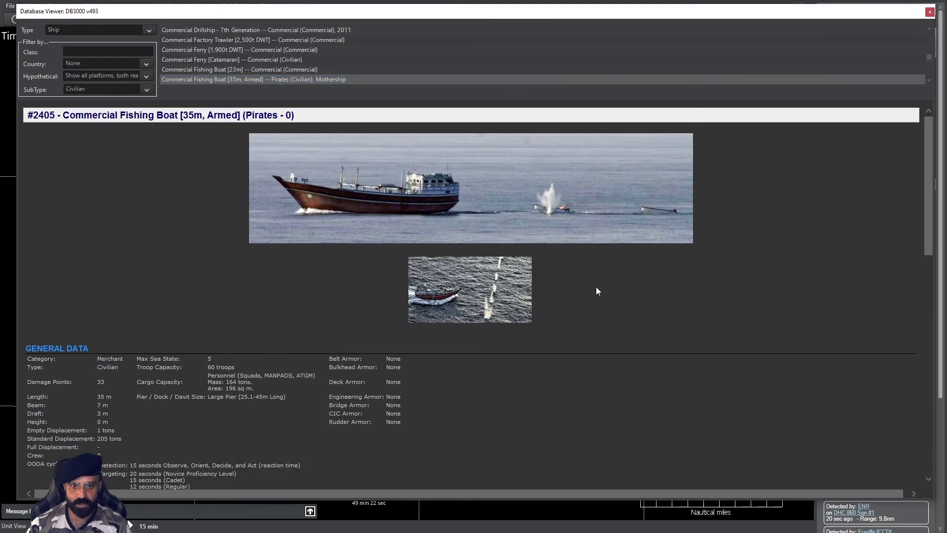
pyautogui.scroll(-10, 595, 286)
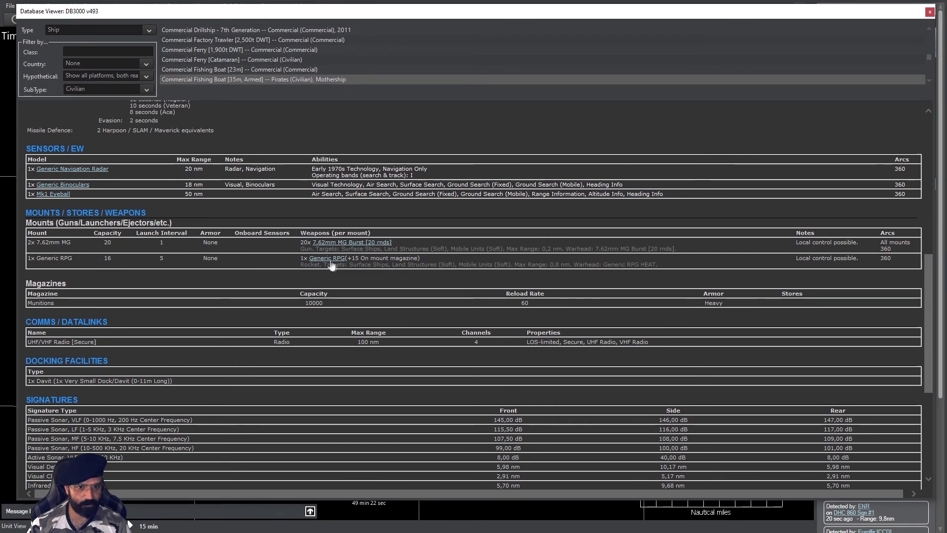
pyautogui.click(929, 13)
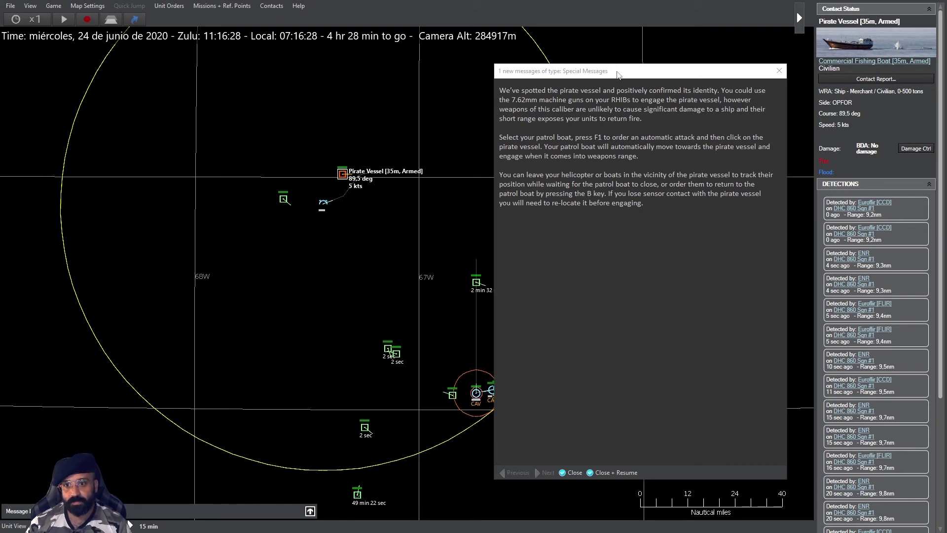
# - Shift the helicopter's last waypoints east and dismiss the pirate message to resume the simulation
pyautogui.moveTo(620, 74); pyautogui.dragTo(709, 70)
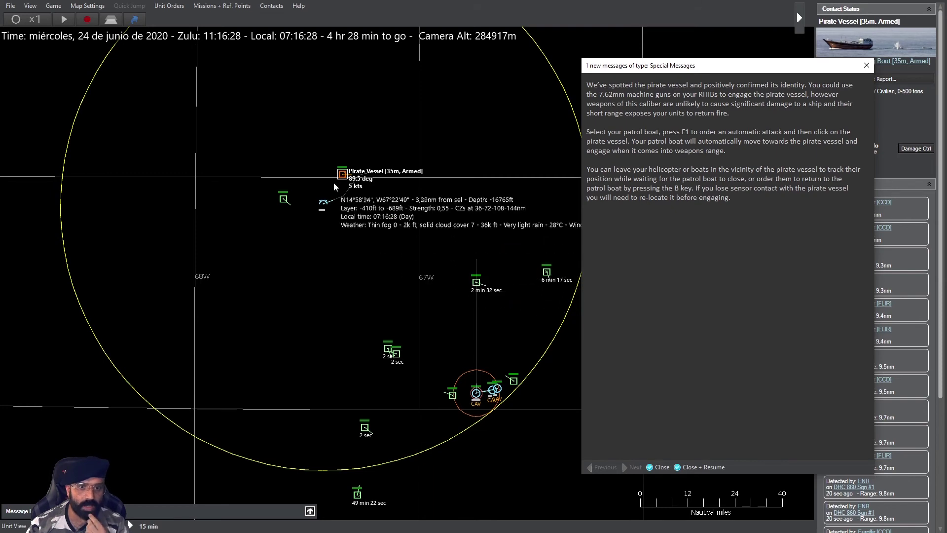
pyautogui.click(478, 394)
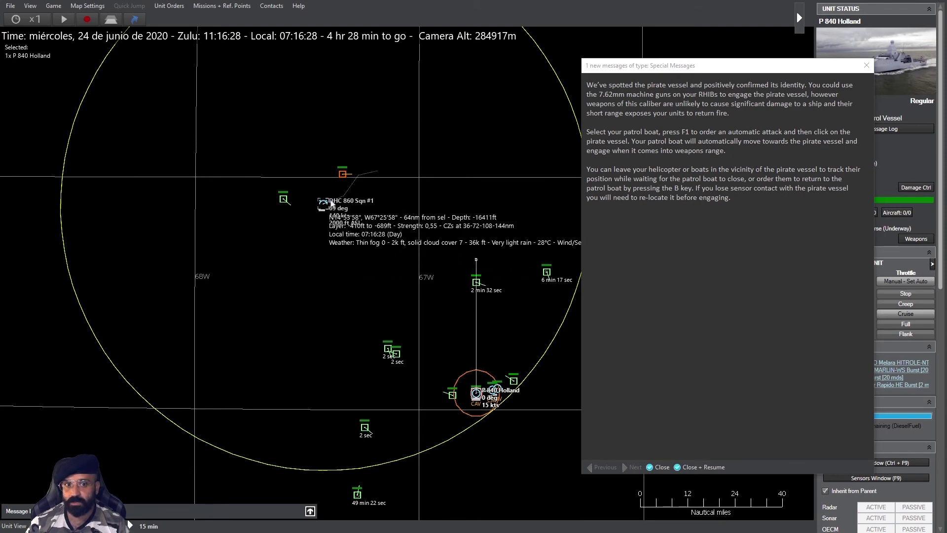
pyautogui.click(323, 203)
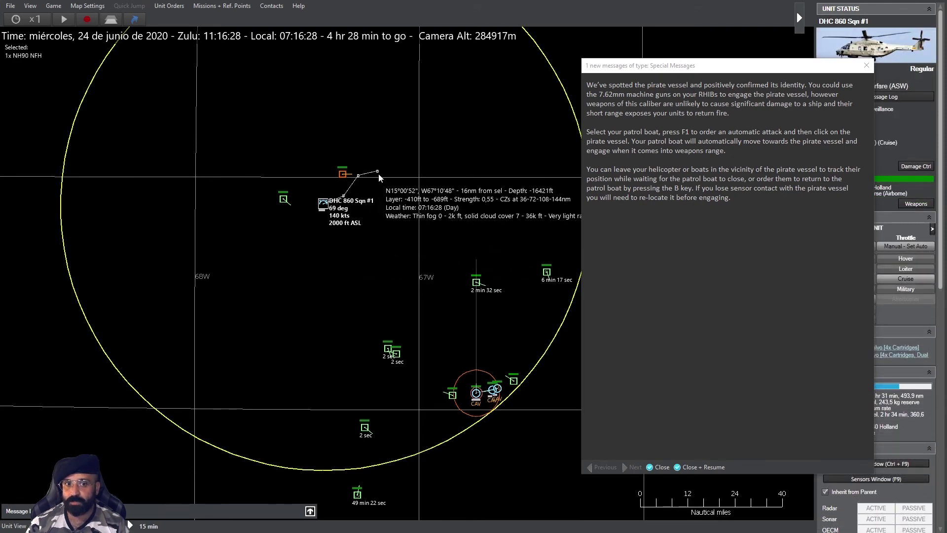
pyautogui.moveTo(378, 170); pyautogui.dragTo(417, 168)
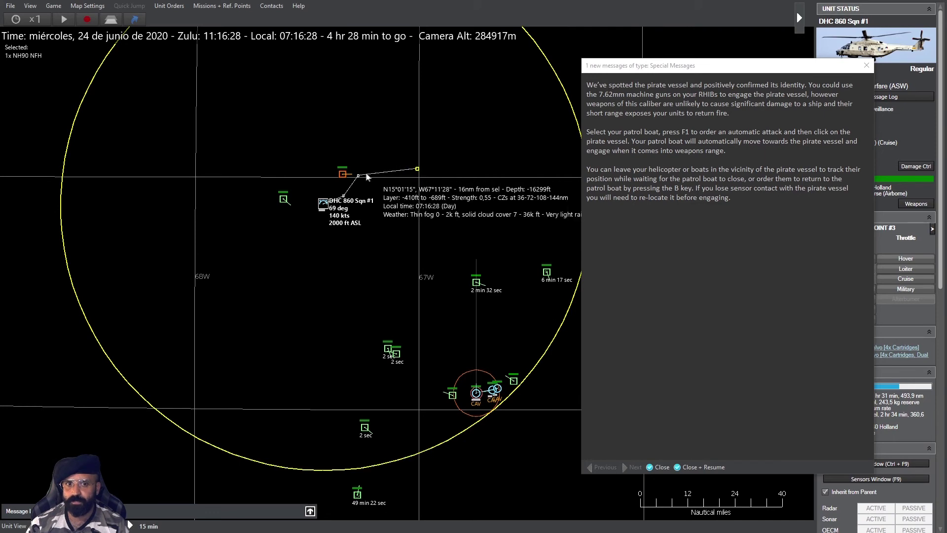
pyautogui.moveTo(361, 176); pyautogui.dragTo(378, 178)
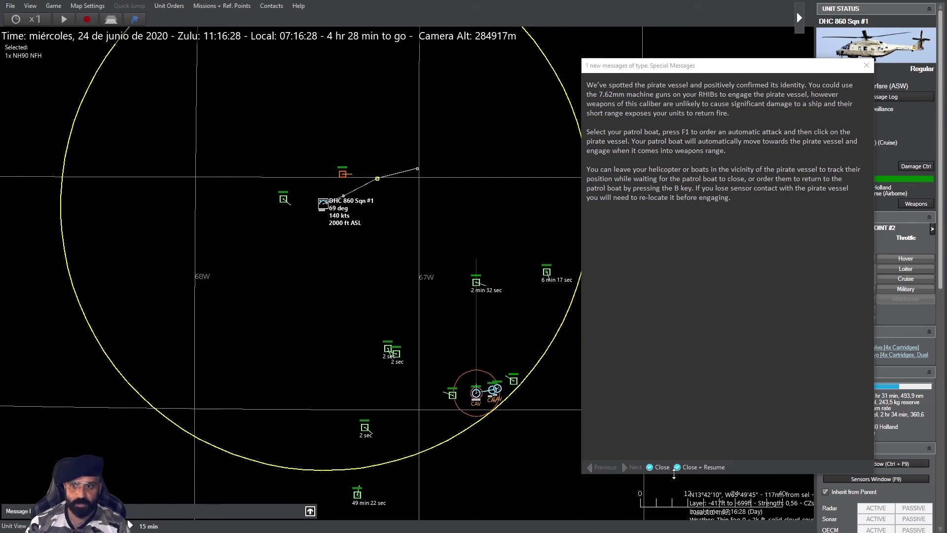
pyautogui.click(695, 466)
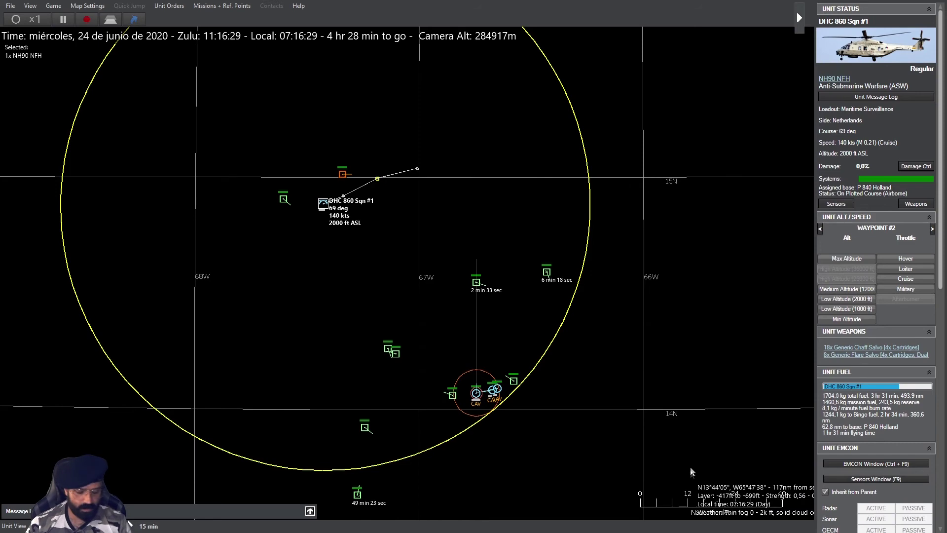
# - Route the helicopter to the pirate vessel, then run time until Holland nears the RHIBs
pyautogui.press('F3')
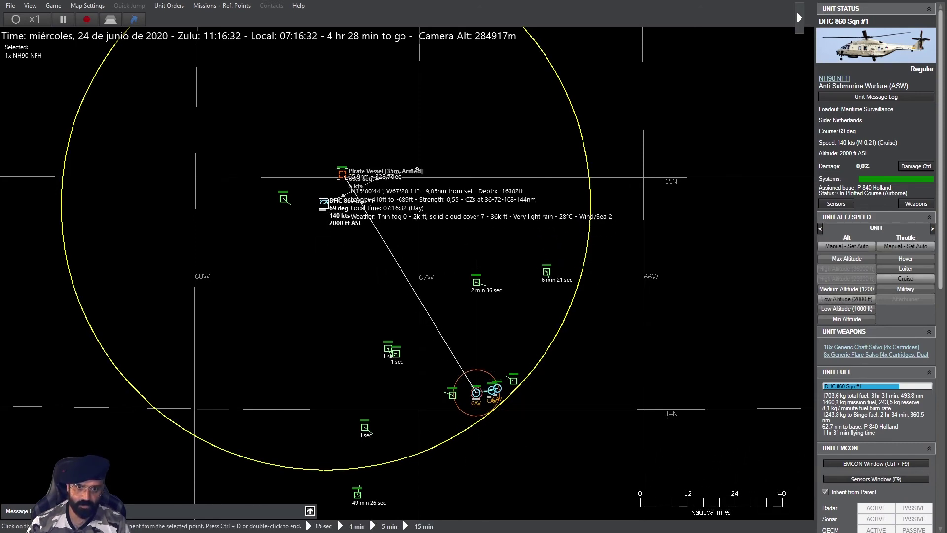
pyautogui.moveTo(341, 173)
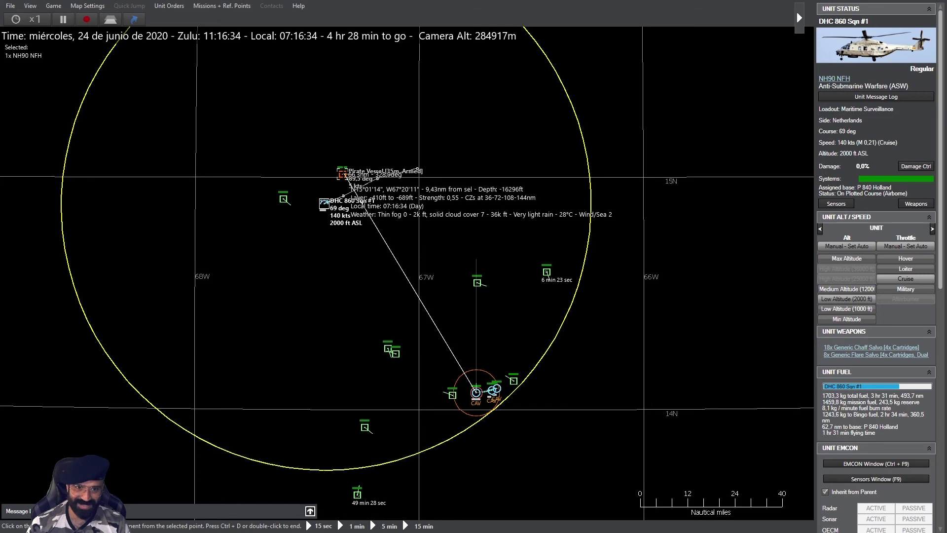
pyautogui.doubleClick(345, 177)
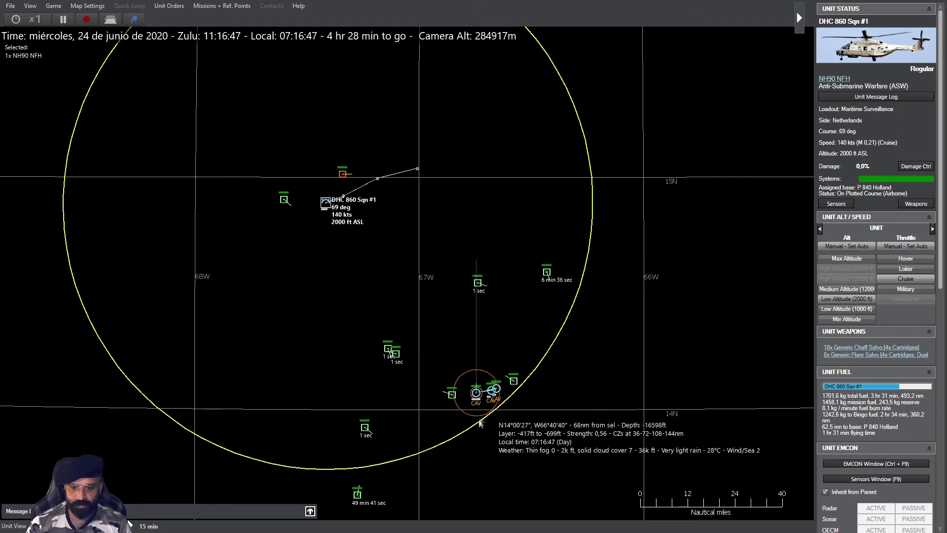
pyautogui.scroll(4, 481, 424)
pyautogui.scroll(1, 544, 370)
pyautogui.moveTo(546, 370); pyautogui.dragTo(542, 300)
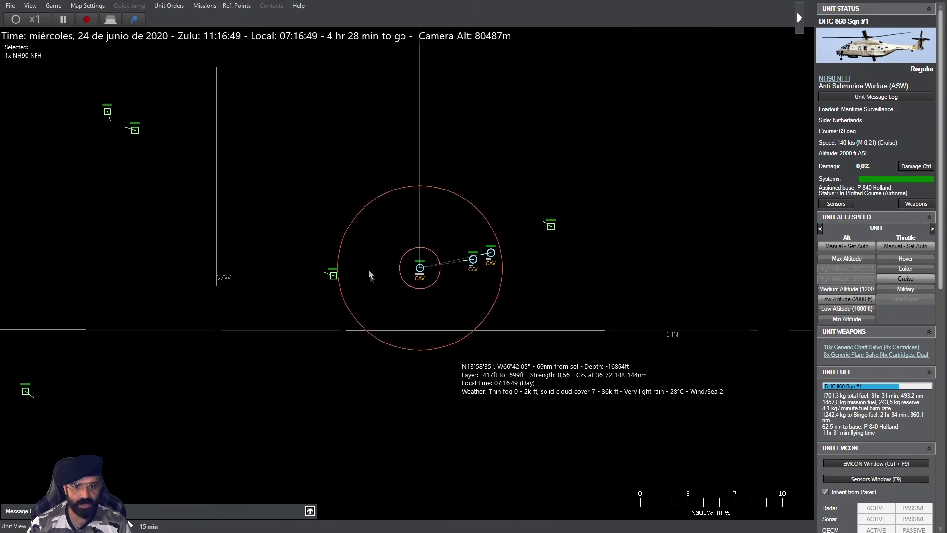
pyautogui.click(419, 266)
pyautogui.scroll(-2, 385, 345)
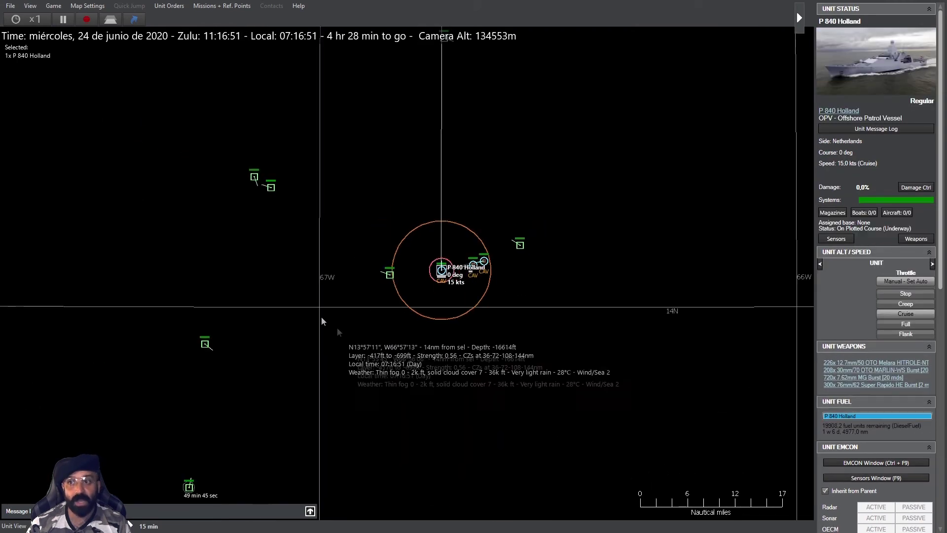
pyautogui.scroll(-2, 322, 320)
pyautogui.scroll(-1, 275, 99)
pyautogui.scroll(1, 349, 222)
pyautogui.scroll(4, 450, 320)
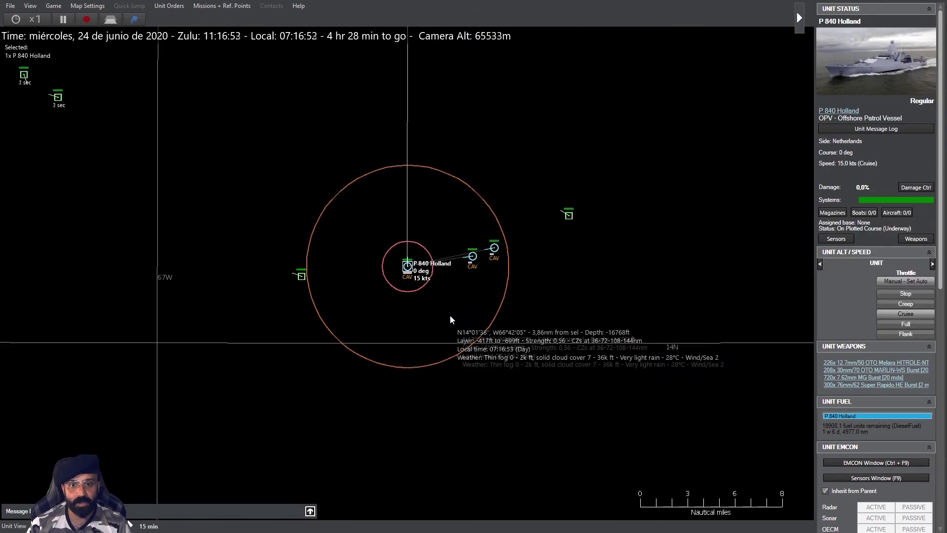
pyautogui.scroll(2, 450, 319)
pyautogui.moveTo(498, 306); pyautogui.dragTo(521, 300)
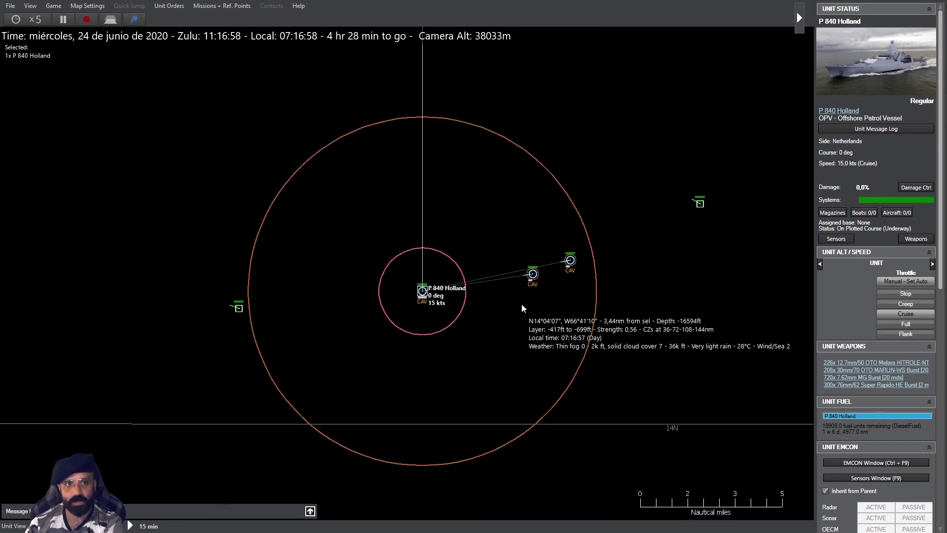
pyautogui.scroll(-1, 522, 303)
pyautogui.scroll(-2, 521, 303)
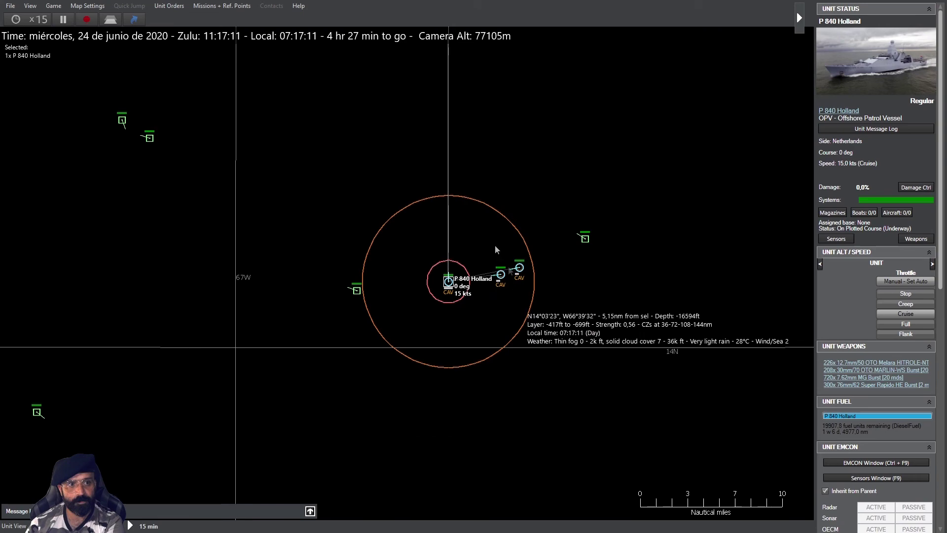
pyautogui.scroll(-1, 474, 245)
pyautogui.scroll(-1, 445, 259)
pyautogui.scroll(-1, 415, 282)
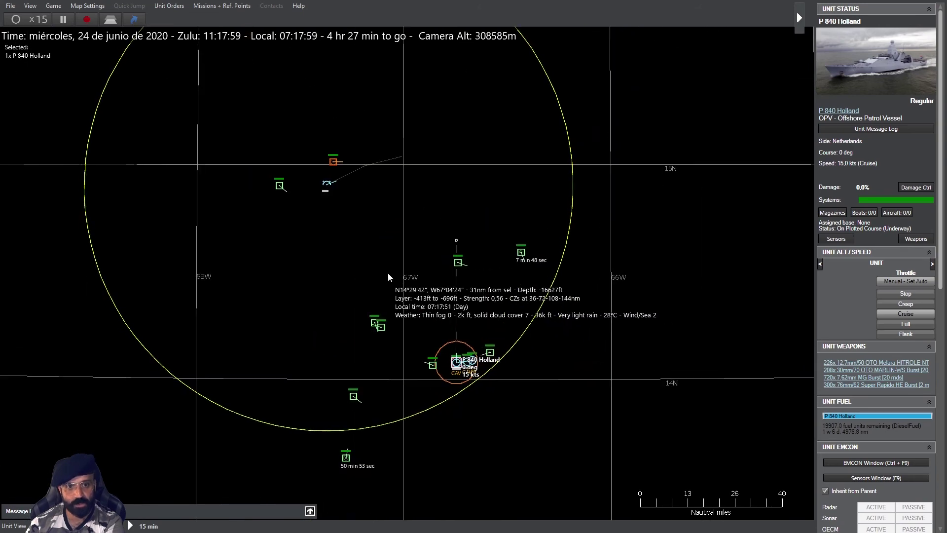
pyautogui.scroll(2, 414, 296)
pyautogui.scroll(1, 481, 222)
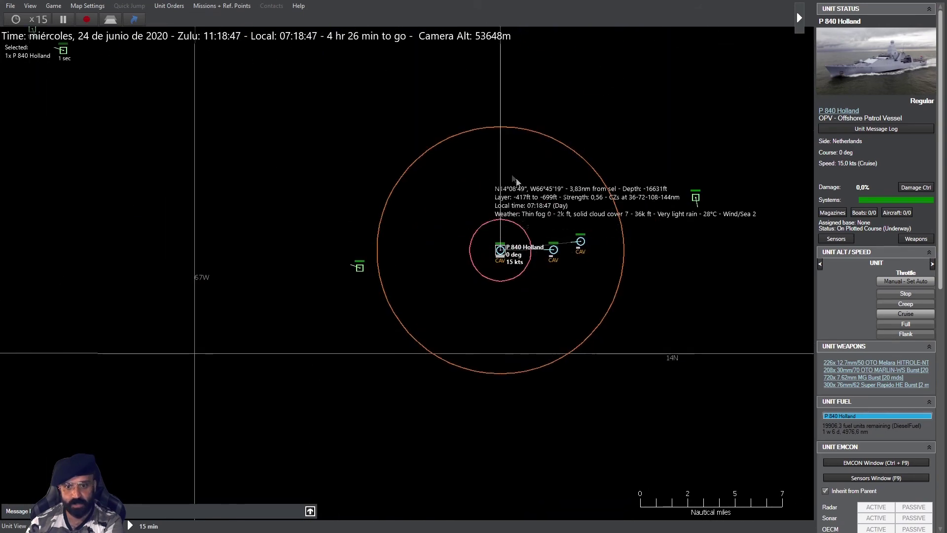
pyautogui.scroll(1, 515, 180)
pyautogui.scroll(1, 496, 411)
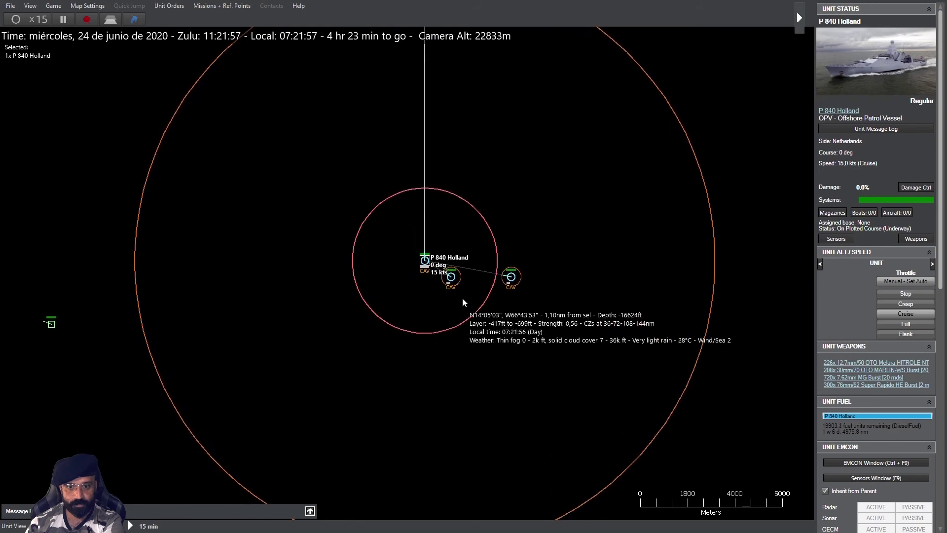
pyautogui.press('Return')
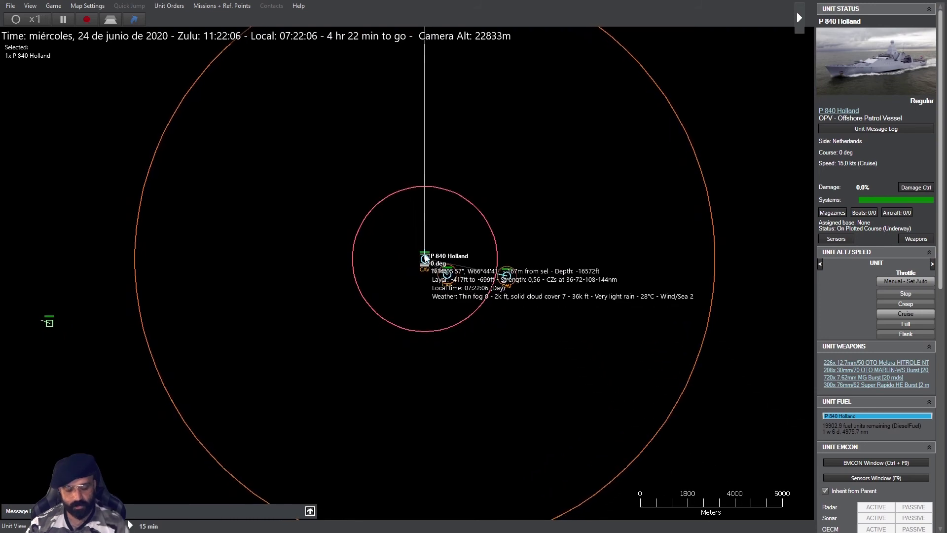
# - Set P 840 Holland's throttle to Creep, then to Stop
pyautogui.press('F2')
pyautogui.click(634, 348)
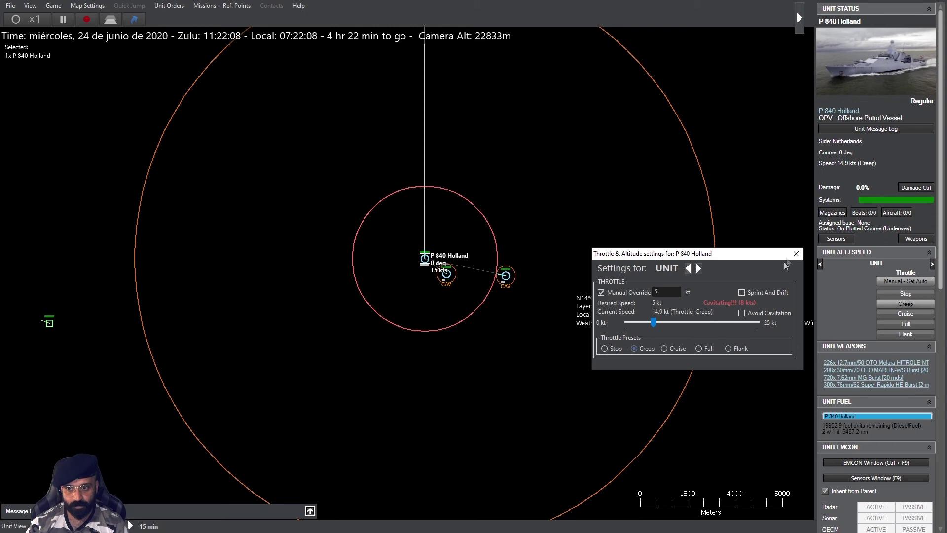
pyautogui.click(605, 348)
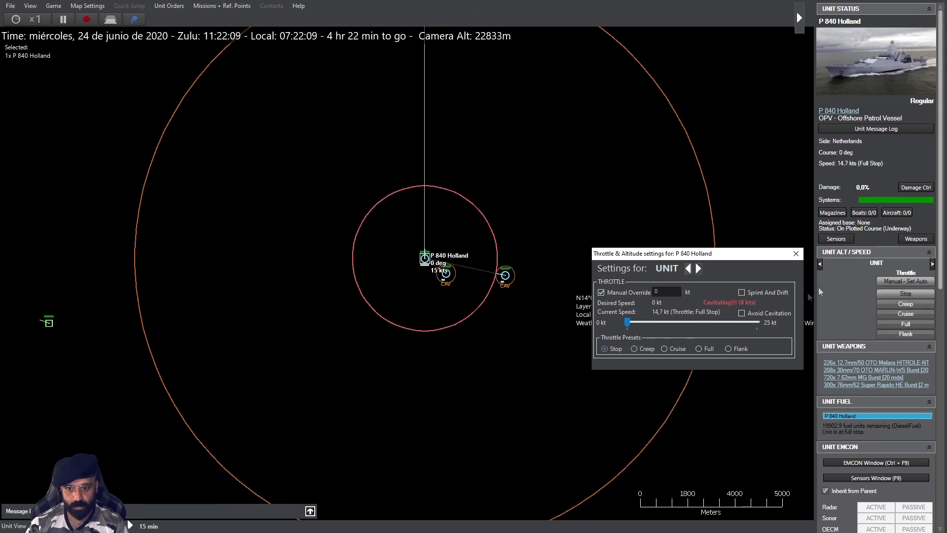
pyautogui.click(796, 255)
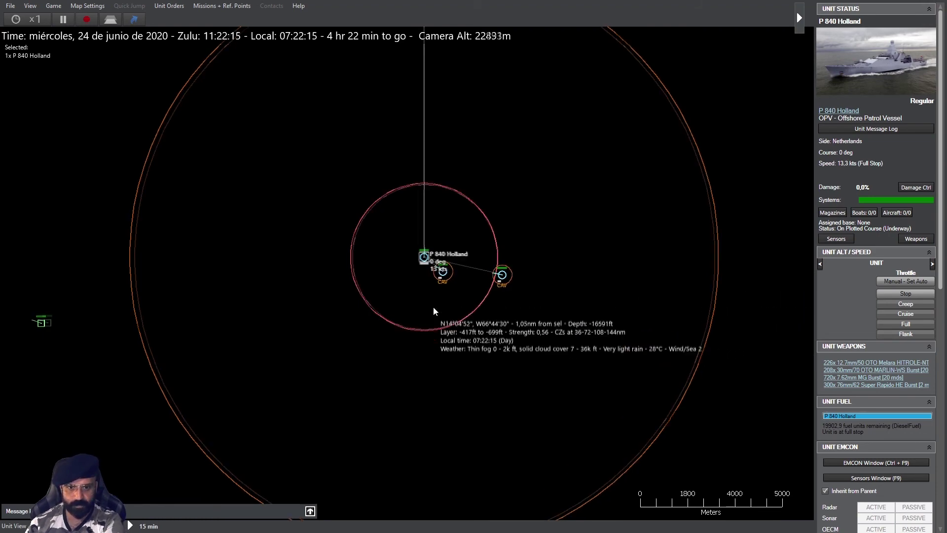
pyautogui.scroll(2, 433, 307)
# - Run time at higher compression until both RHIBs are recovered aboard
pyautogui.moveTo(488, 243); pyautogui.dragTo(516, 257)
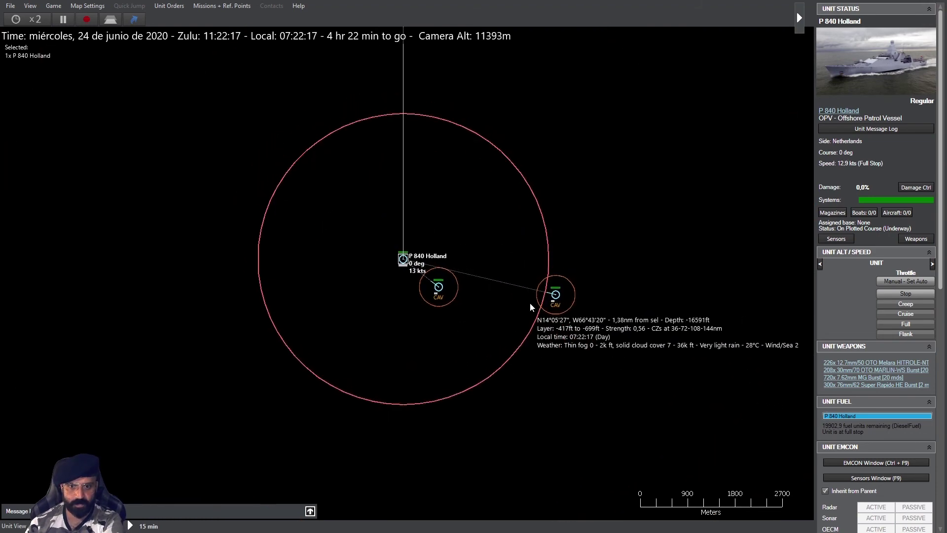
pyautogui.press('KP_Add')
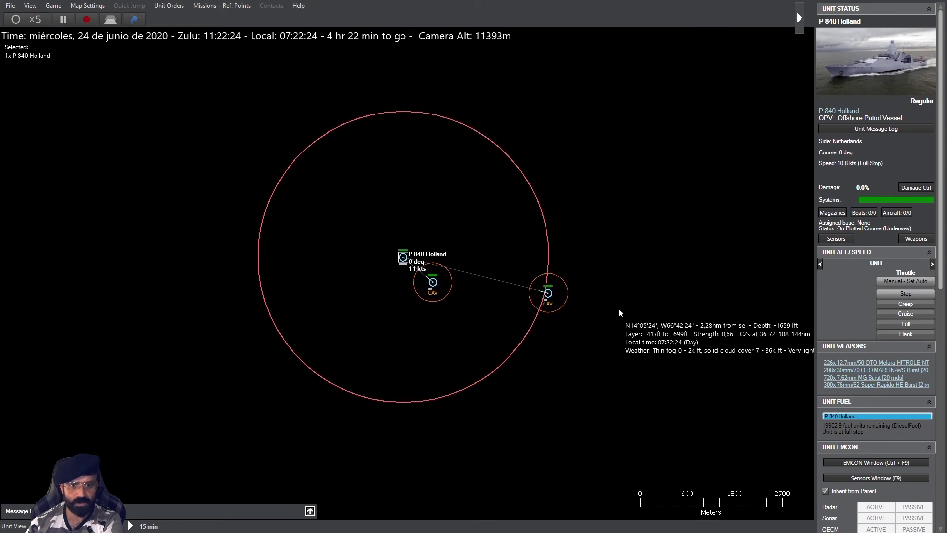
pyautogui.press('KP_Add')
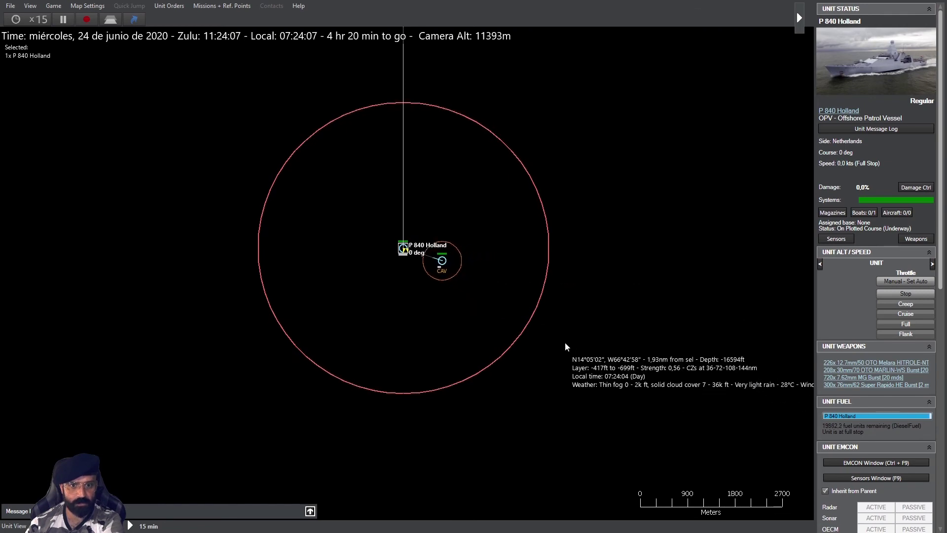
pyautogui.press('KP_Subtract')
pyautogui.press('KP_Subtract')
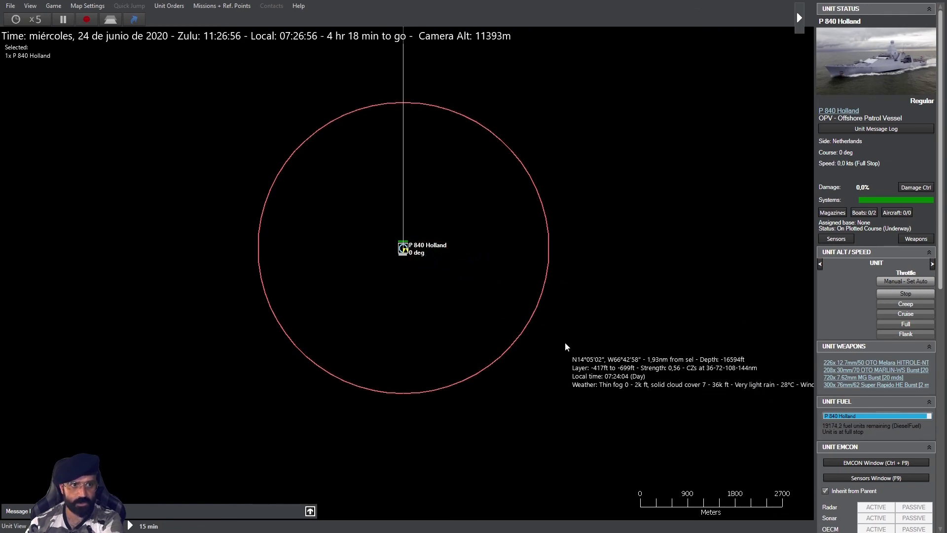
pyautogui.scroll(-3, 507, 366)
pyautogui.press('F2')
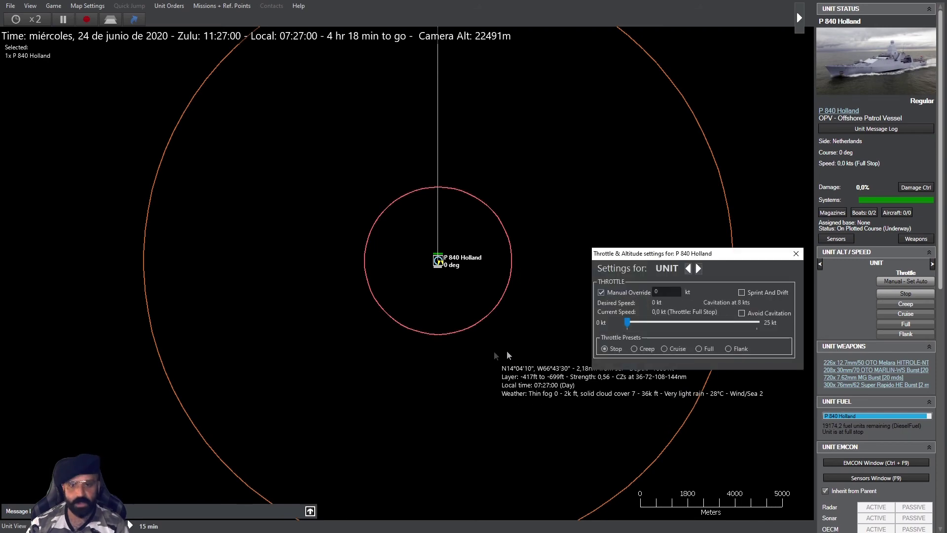
# - Set P 840 Holland to Flank throttle and begin plotting a new northward course
pyautogui.click(729, 349)
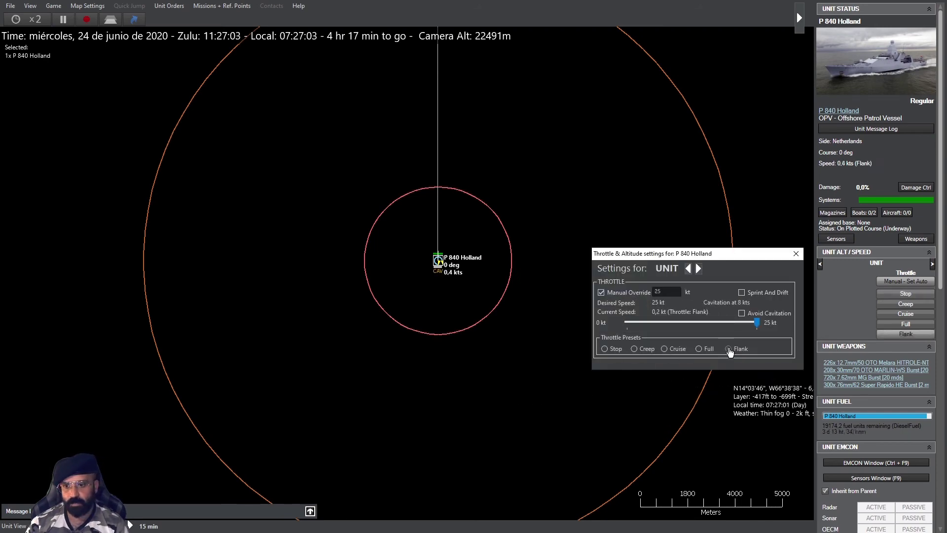
pyautogui.click(796, 254)
pyautogui.scroll(-5, 321, 233)
pyautogui.scroll(-5, 441, 148)
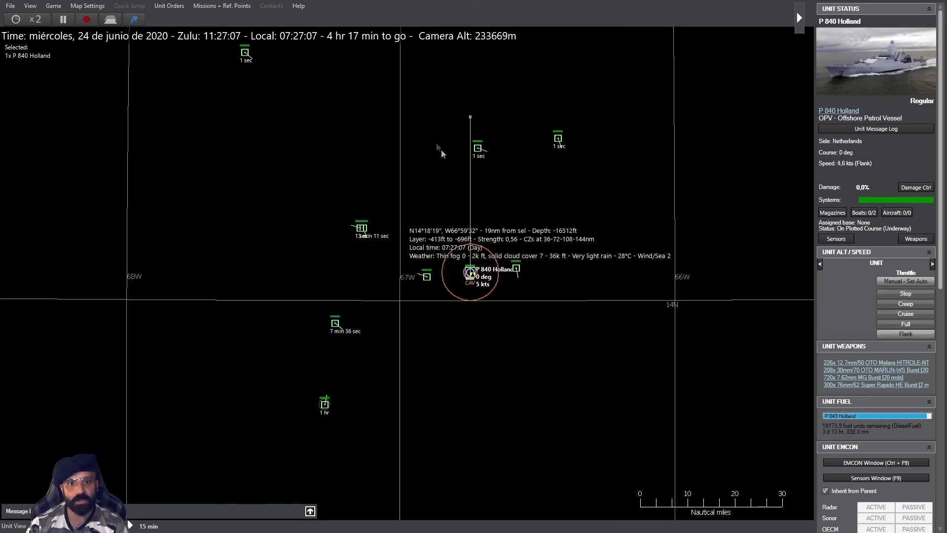
pyautogui.scroll(-2, 442, 337)
pyautogui.scroll(2, 439, 276)
pyautogui.scroll(1, 439, 275)
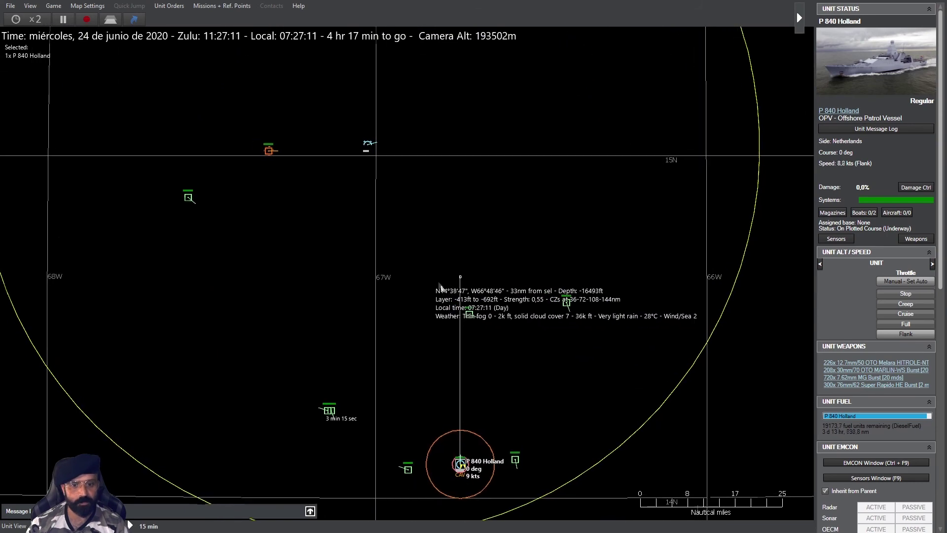
pyautogui.press('F3')
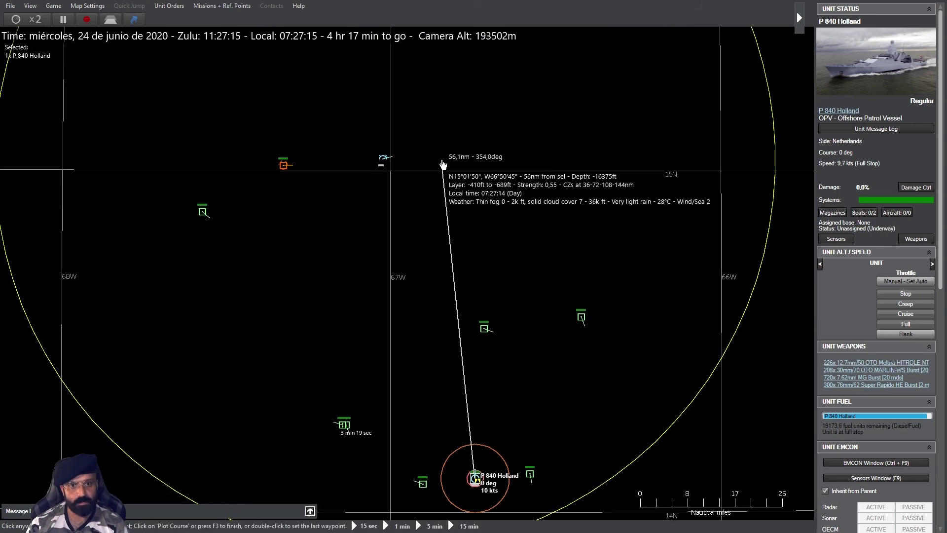
# - Route the NH90 helicopter to a waypoint in the south and raise time compression
pyautogui.click(385, 159)
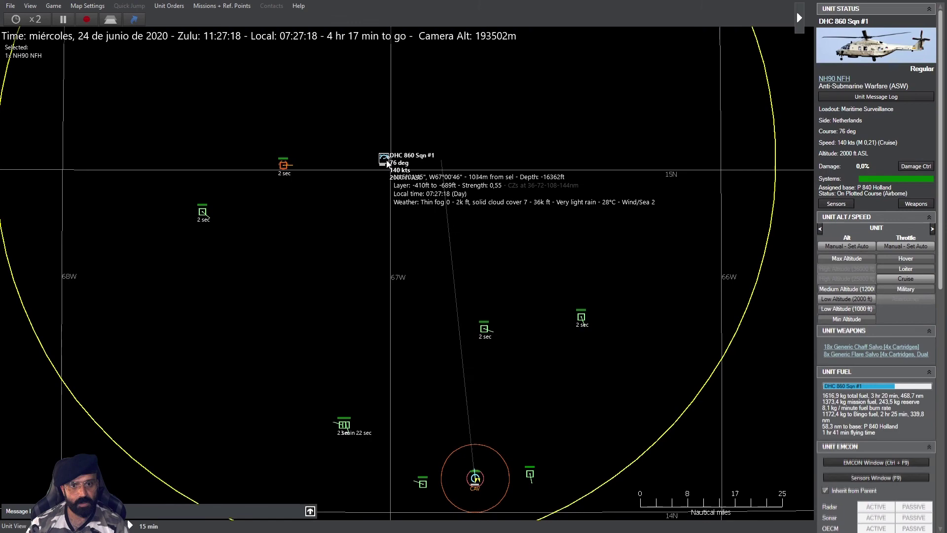
pyautogui.scroll(1, 289, 198)
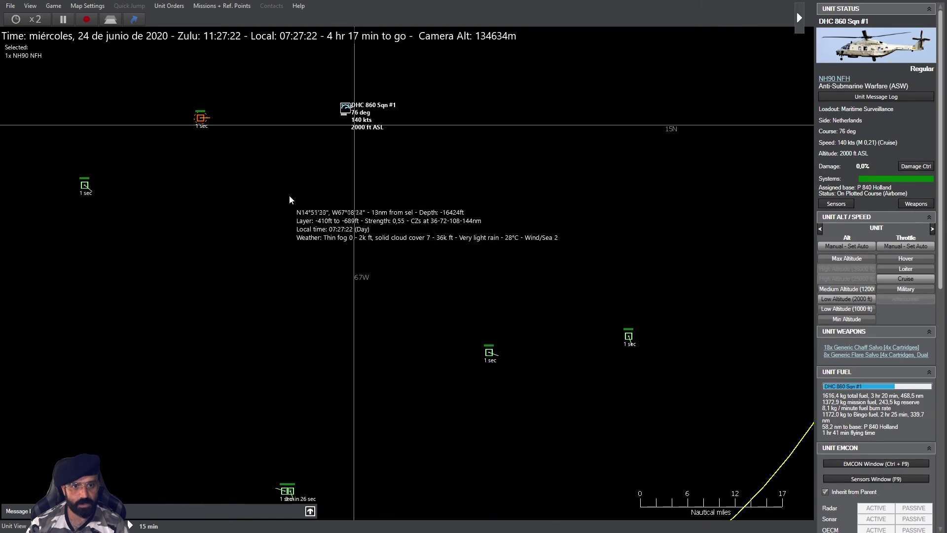
pyautogui.scroll(1, 289, 198)
pyautogui.scroll(-1, 530, 292)
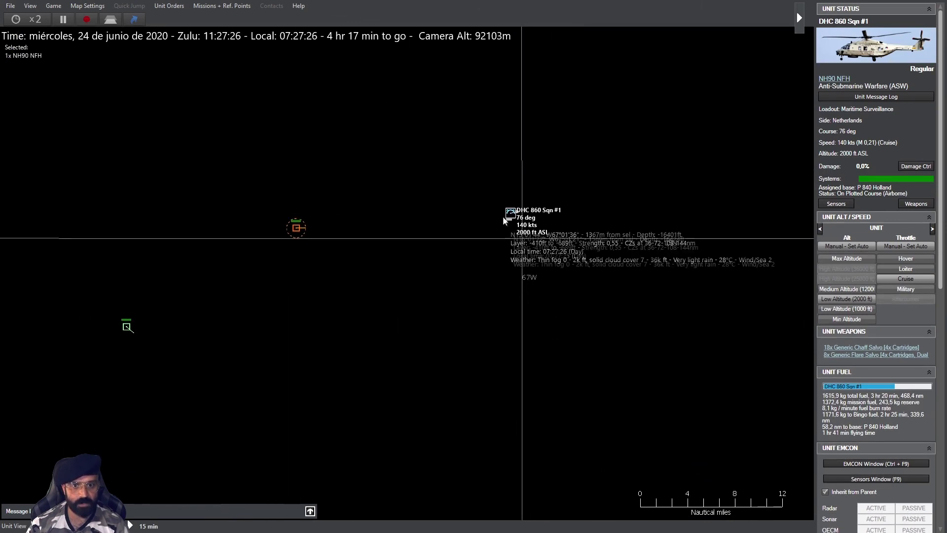
pyautogui.press('F3')
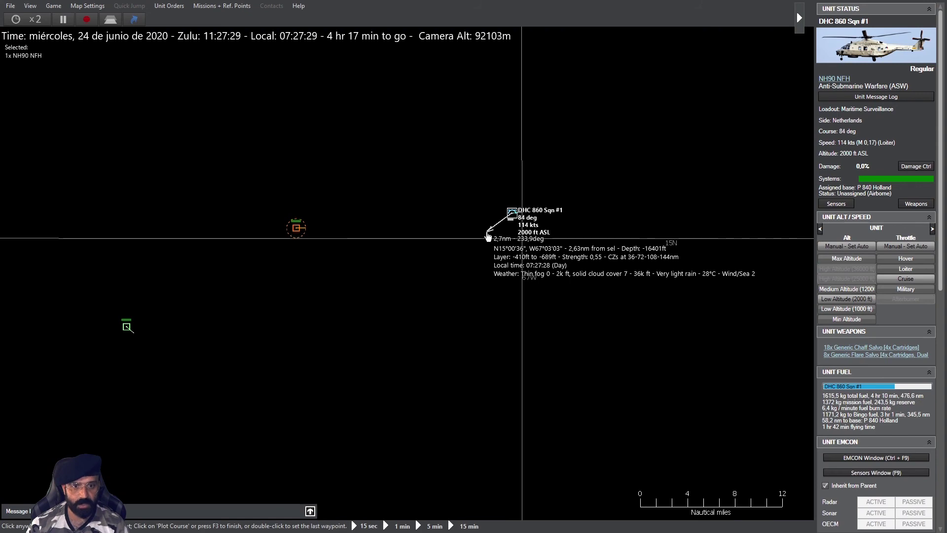
pyautogui.doubleClick(518, 296)
pyautogui.scroll(-1, 562, 311)
pyautogui.scroll(-1, 591, 318)
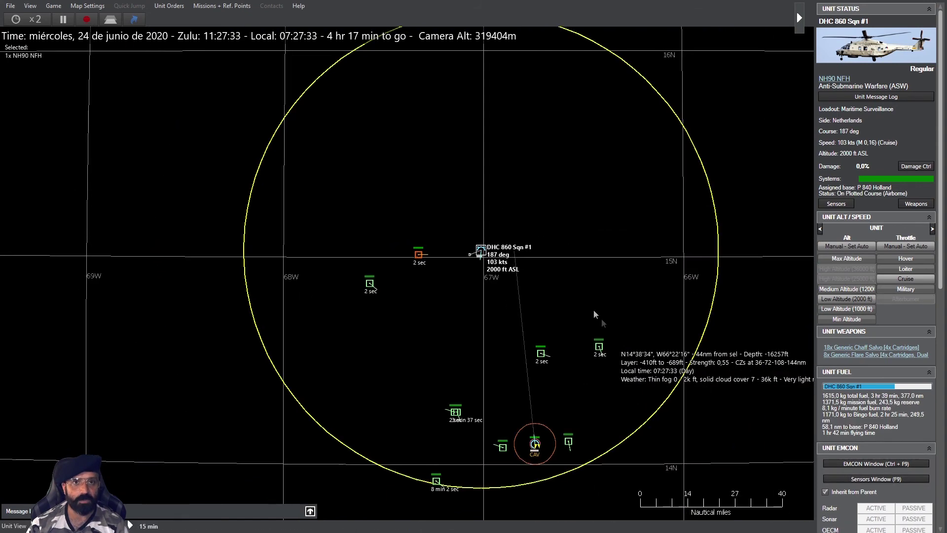
pyautogui.moveTo(591, 307)
pyautogui.mouseDown()
pyautogui.moveTo(526, 325)
pyautogui.moveTo(562, 328)
pyautogui.mouseUp()
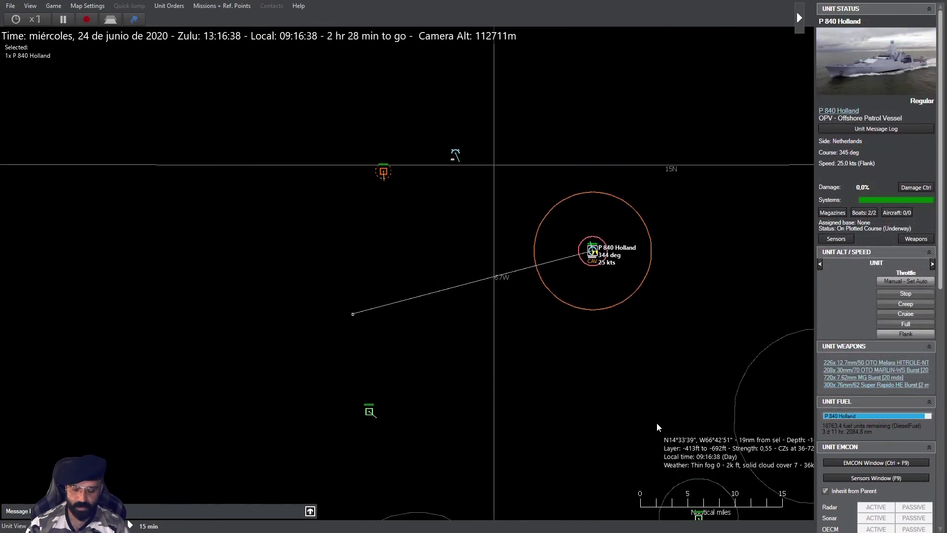
pyautogui.press('+')
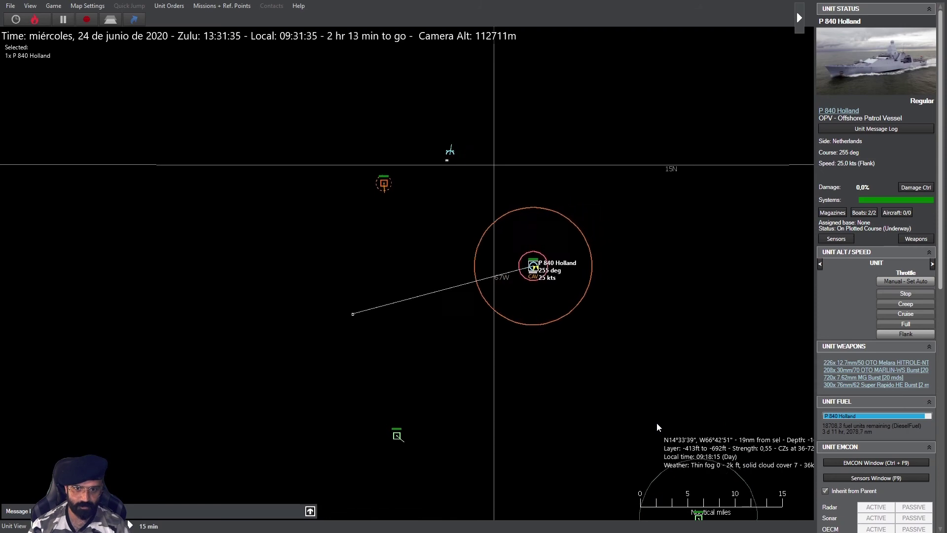
# - Drag Holland's course waypoint to just northwest of the pirate vessel, then select DHC 860 Sqn #1
pyautogui.click(353, 314)
pyautogui.moveTo(353, 313); pyautogui.dragTo(274, 191)
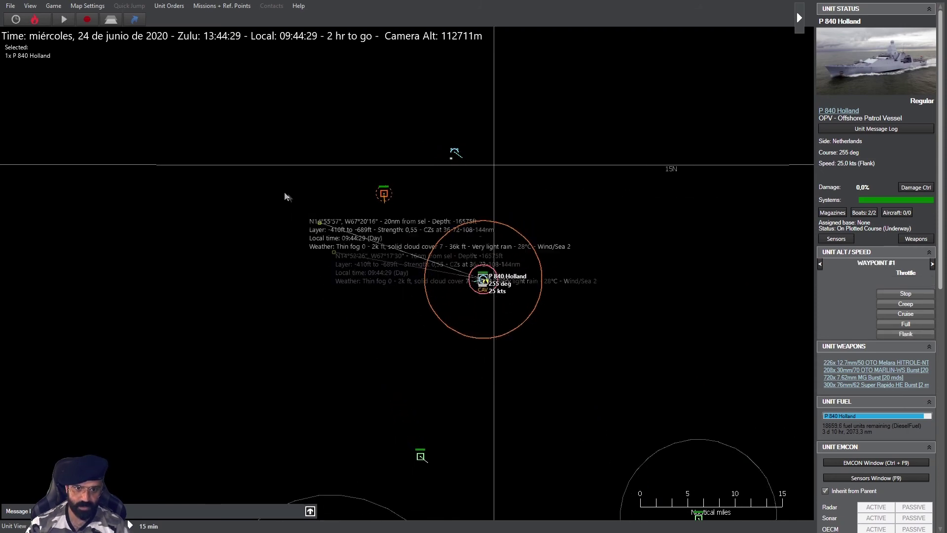
pyautogui.scroll(2, 371, 241)
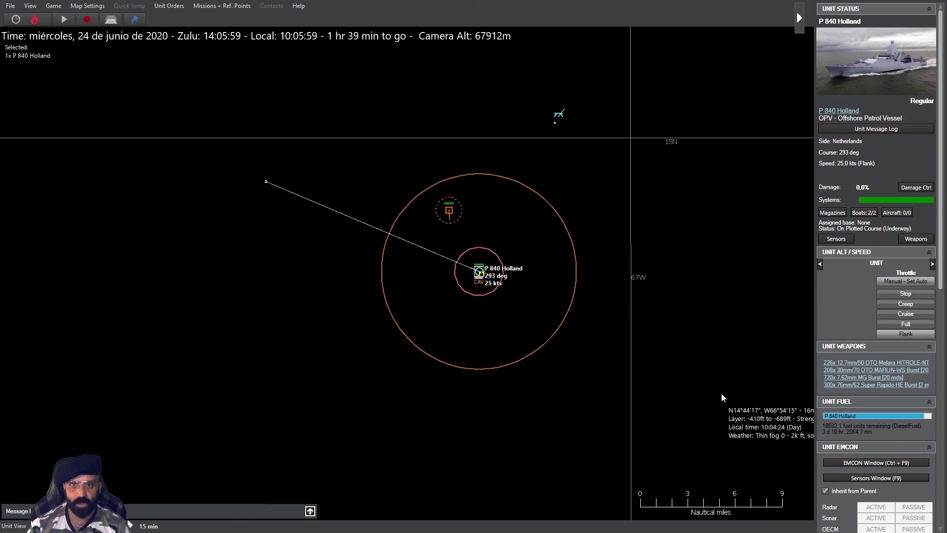
pyautogui.scroll(1, 467, 262)
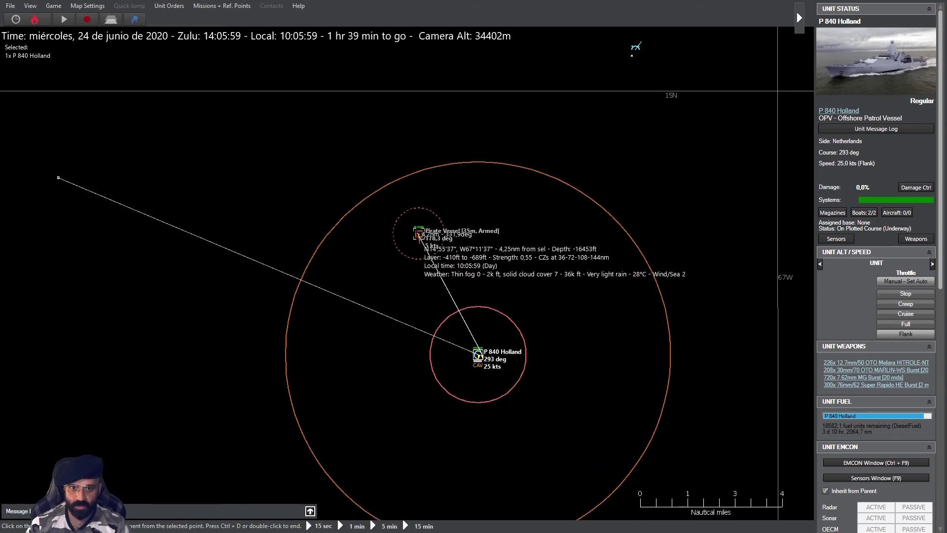
pyautogui.press('Escape')
pyautogui.moveTo(56, 180); pyautogui.dragTo(234, 209)
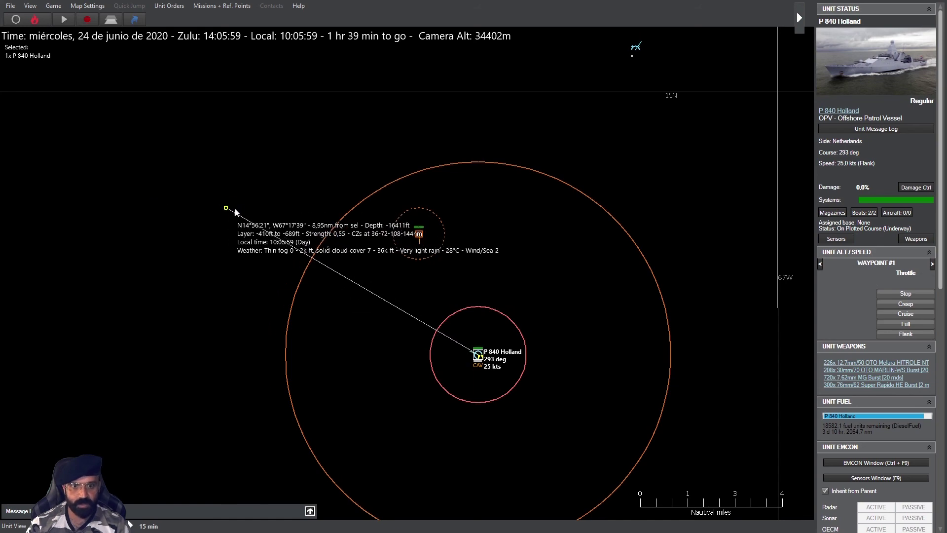
pyautogui.click(638, 50)
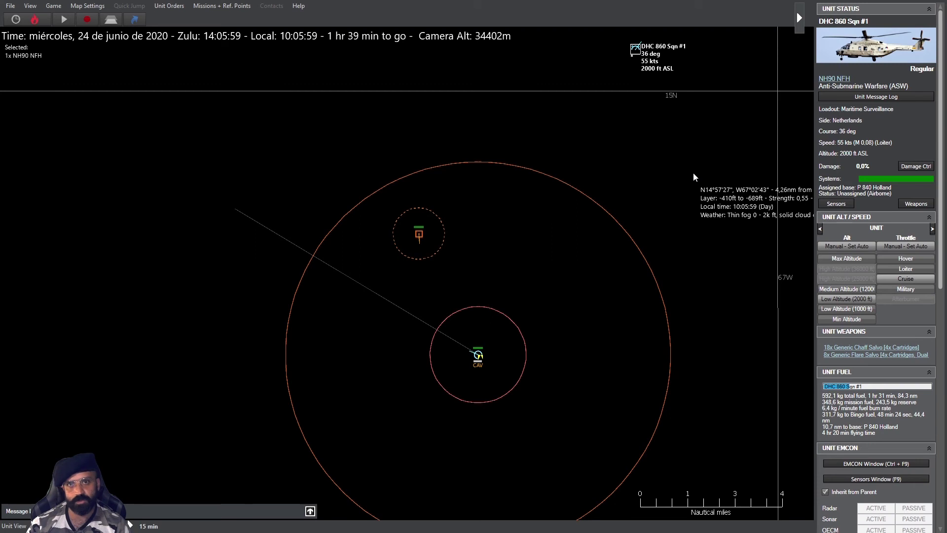
# - Order the NH90 to return to base, unpause, and increase time compression
pyautogui.press('b')
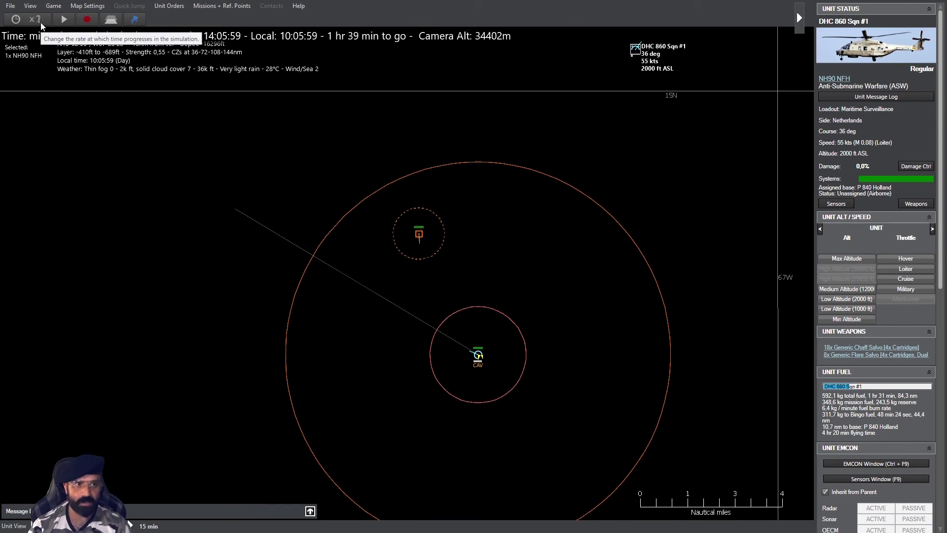
pyautogui.press('space')
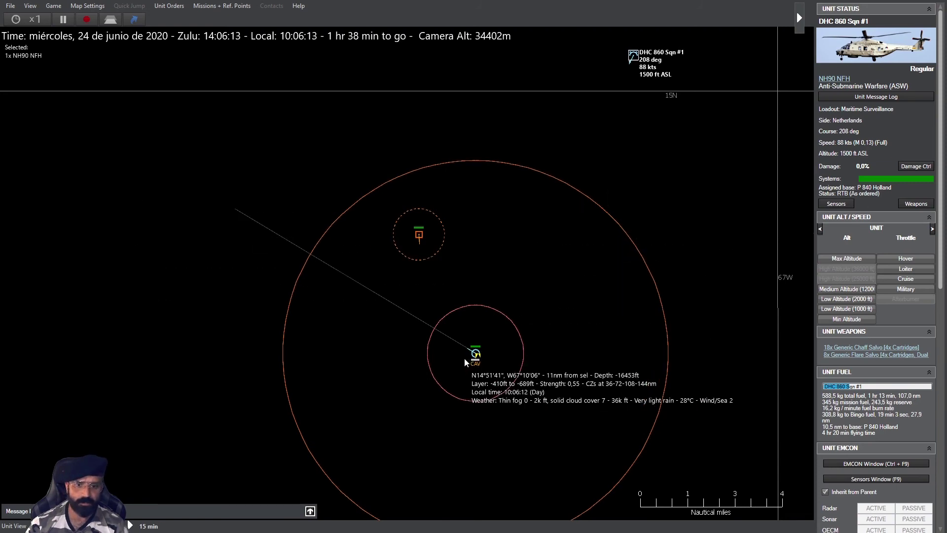
pyautogui.press('KP_Add')
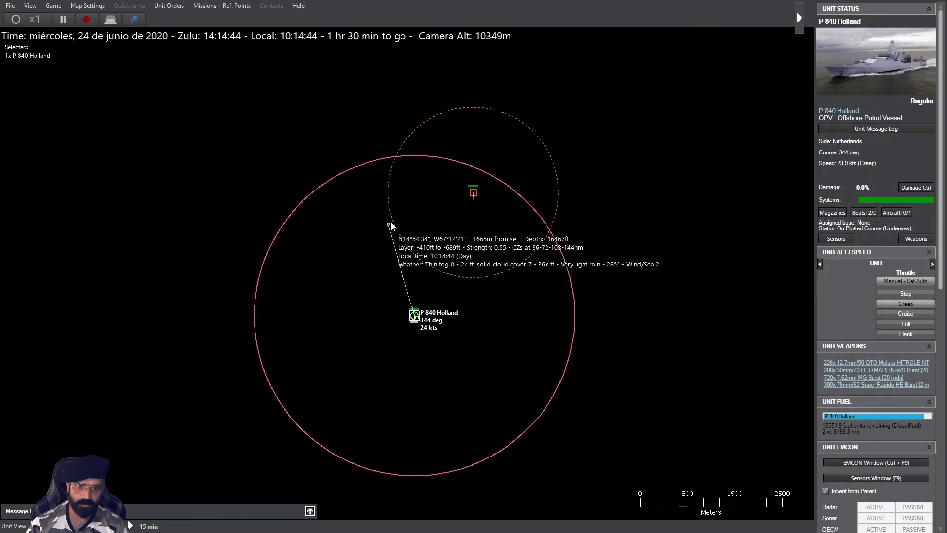
# - Select Holland and its course waypoint, abandoning a new course plot
pyautogui.click(386, 224)
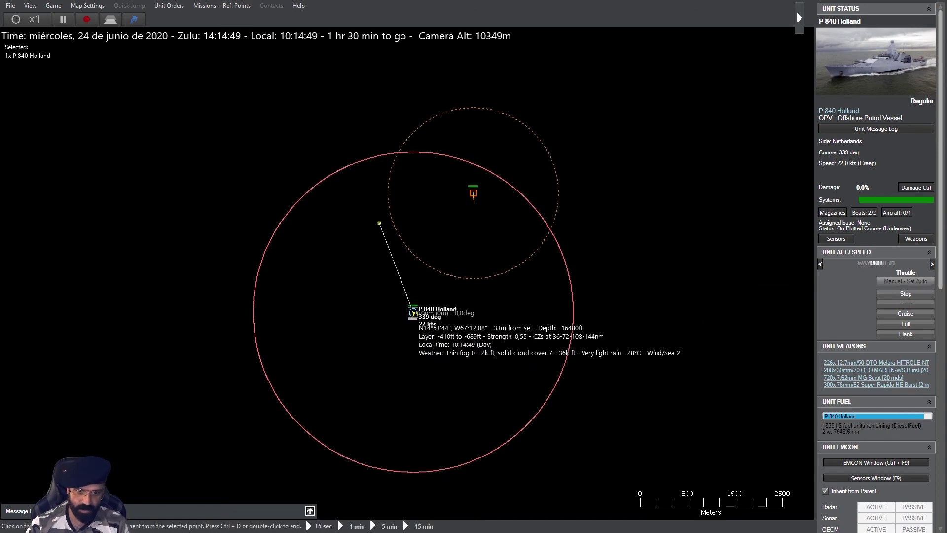
pyautogui.click(413, 311)
pyautogui.press('F3')
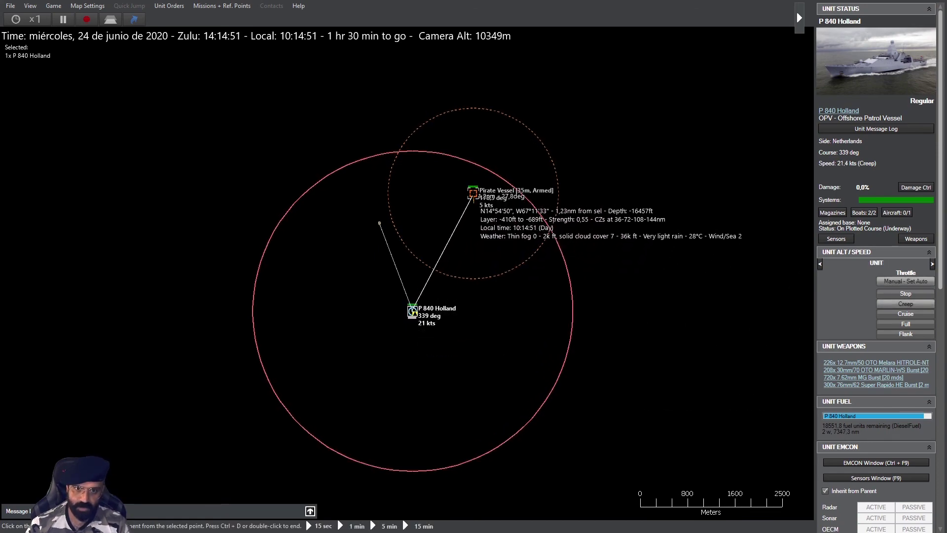
pyautogui.press('Escape')
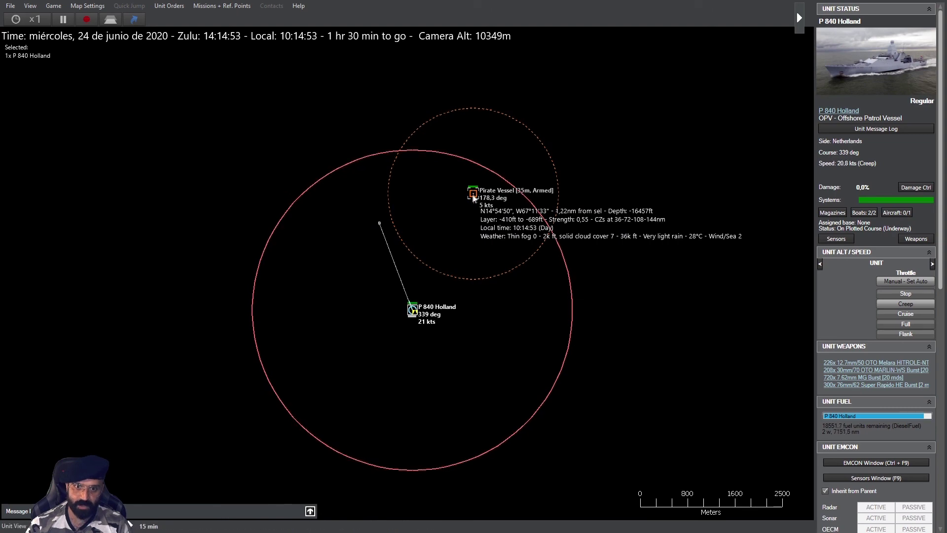
# - Reselect P 840 Holland and target the armed pirate vessel with Shift+F1
pyautogui.click(379, 224)
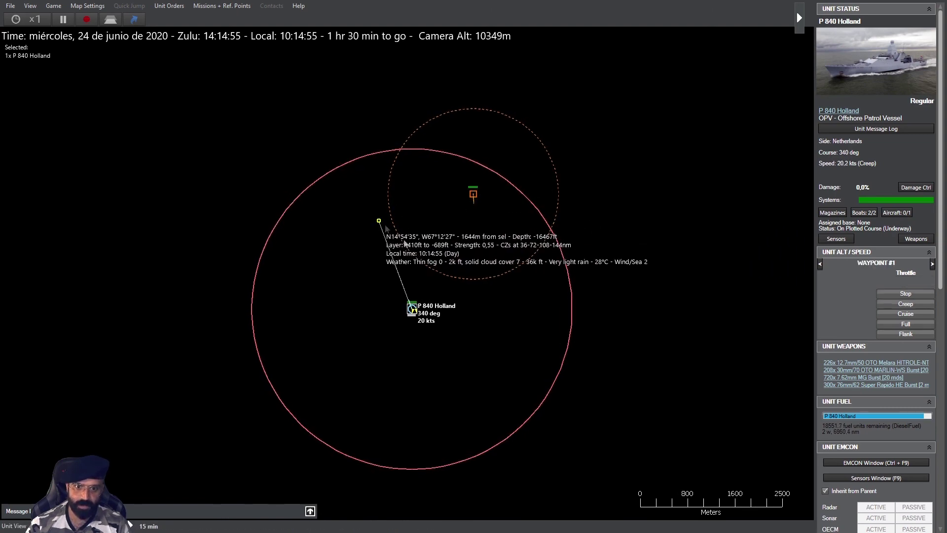
pyautogui.click(413, 308)
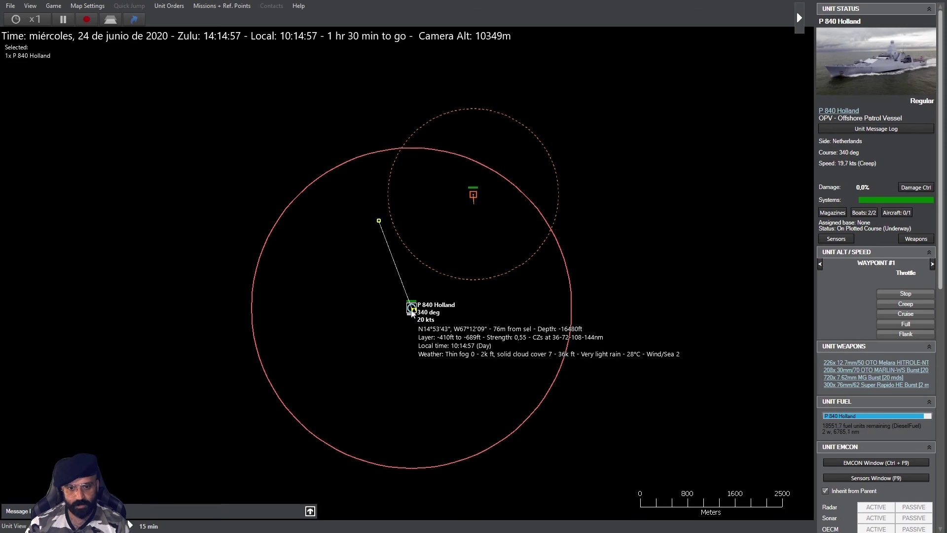
pyautogui.hotkey('shift', 'F1')
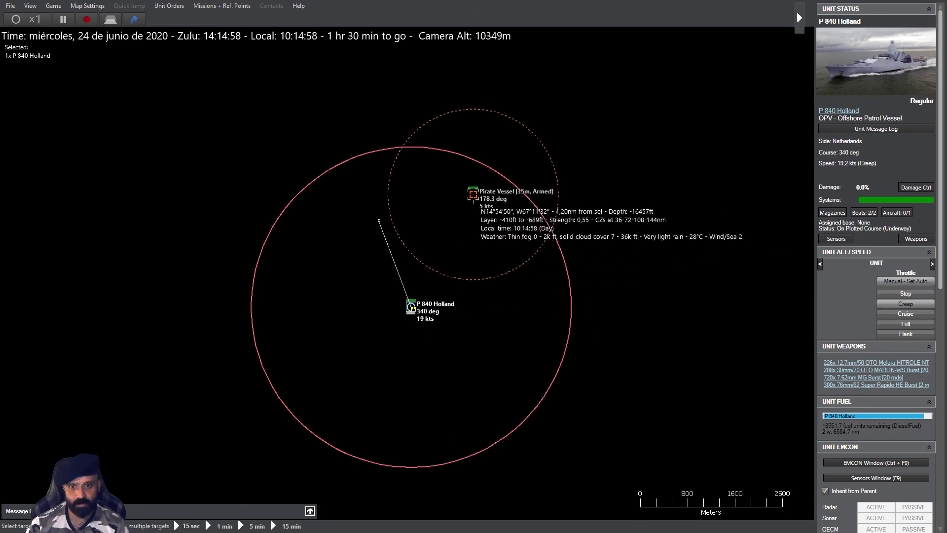
pyautogui.click(474, 194)
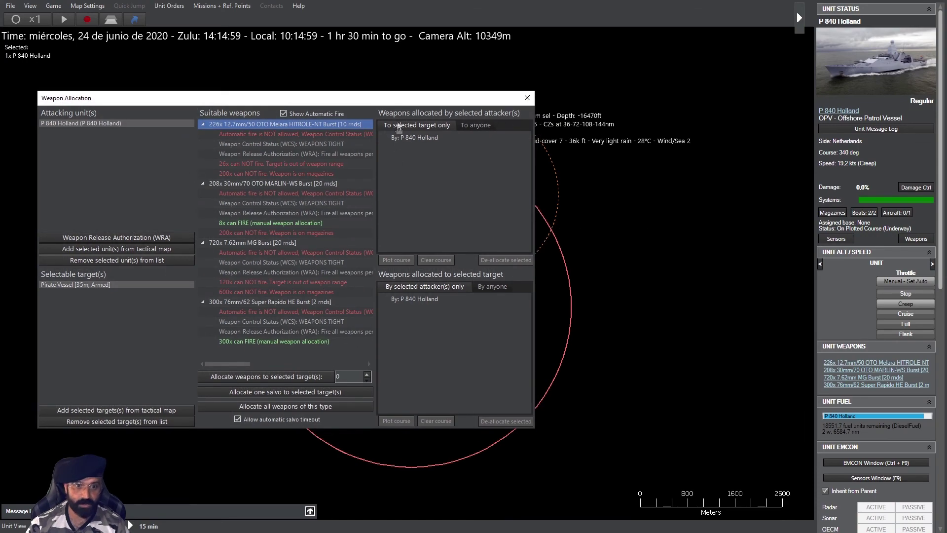
# - Drag the Weapon Allocation window to the bottom of the screen
pyautogui.moveTo(392, 100)
pyautogui.mouseDown()
pyautogui.moveTo(376, 330)
pyautogui.moveTo(361, 367)
pyautogui.mouseUp()
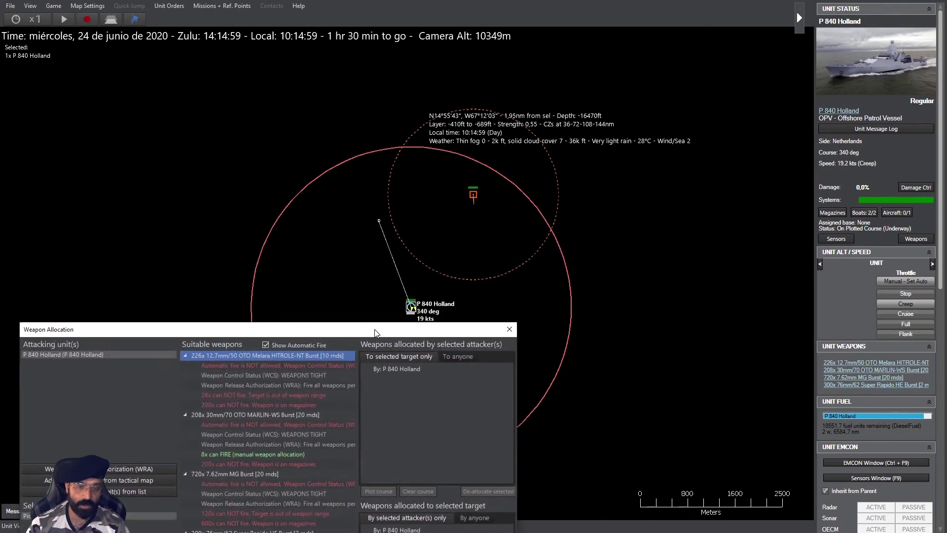
pyautogui.moveTo(362, 364); pyautogui.dragTo(365, 376)
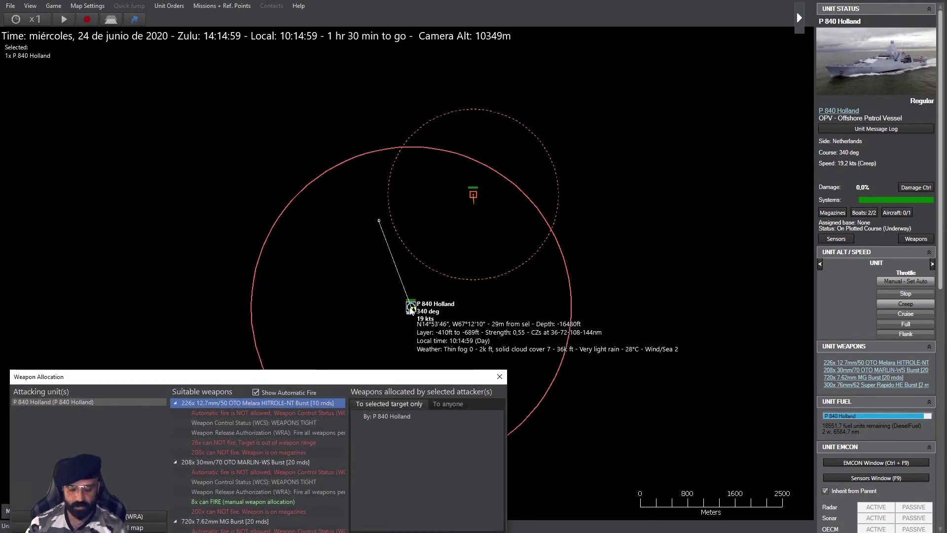
# - Open Holland's weapon mounts with F8 and enable Show Arcs for the first 12.7mm HITROLE-NT mount
pyautogui.press('F8')
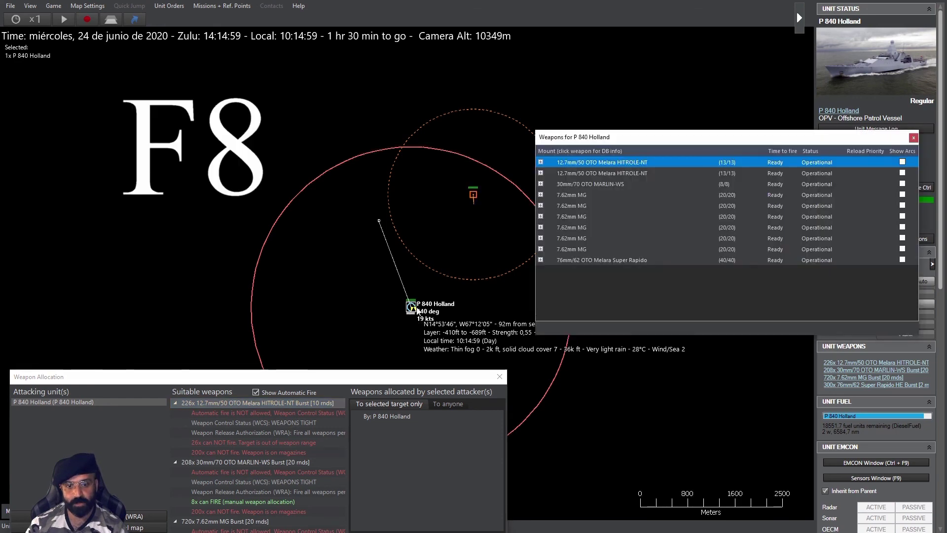
pyautogui.moveTo(650, 141); pyautogui.dragTo(664, 192)
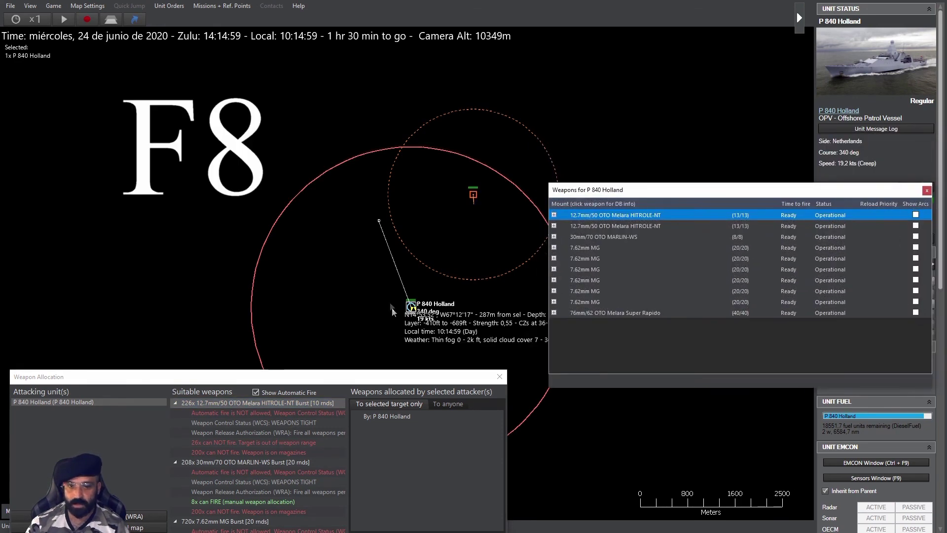
pyautogui.moveTo(427, 377)
pyautogui.mouseDown()
pyautogui.moveTo(450, 124)
pyautogui.moveTo(444, 155)
pyautogui.mouseUp()
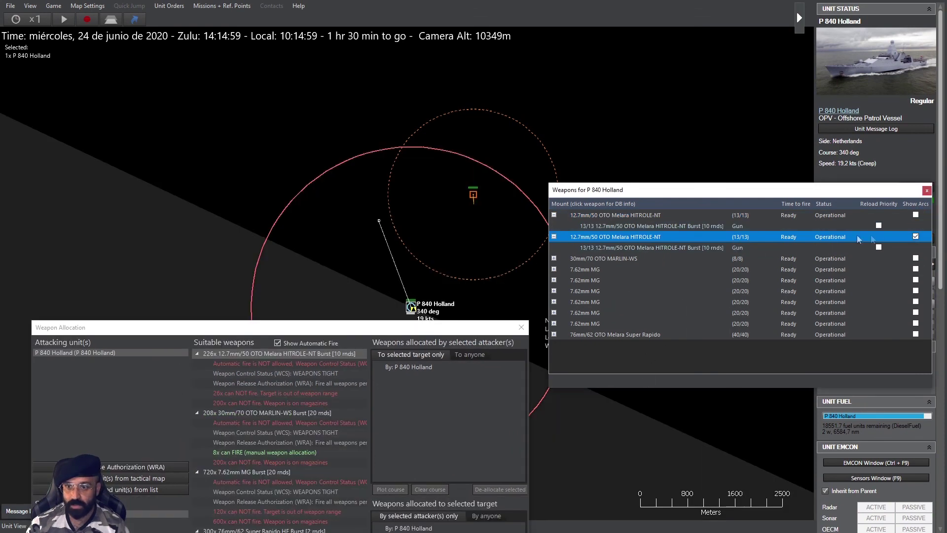
pyautogui.moveTo(356, 153); pyautogui.dragTo(394, 327)
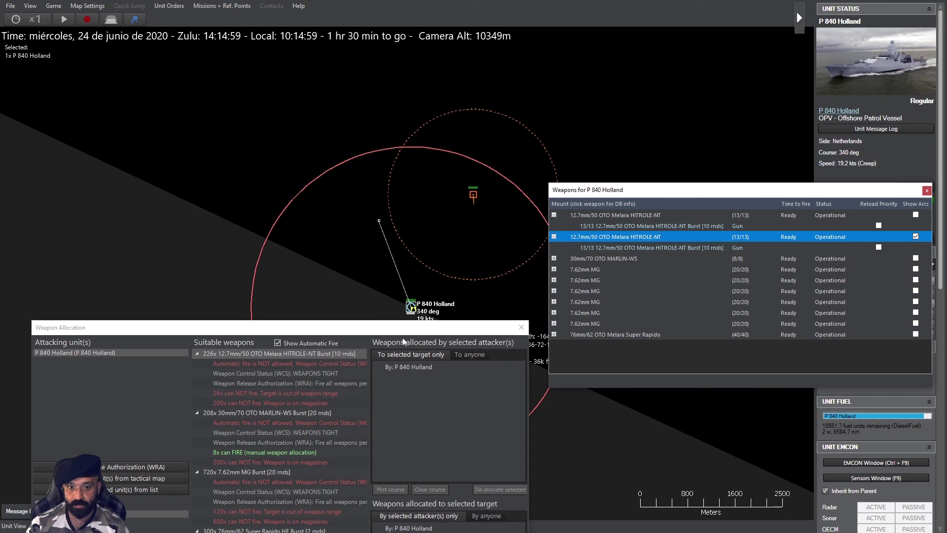
pyautogui.moveTo(417, 328); pyautogui.dragTo(439, 409)
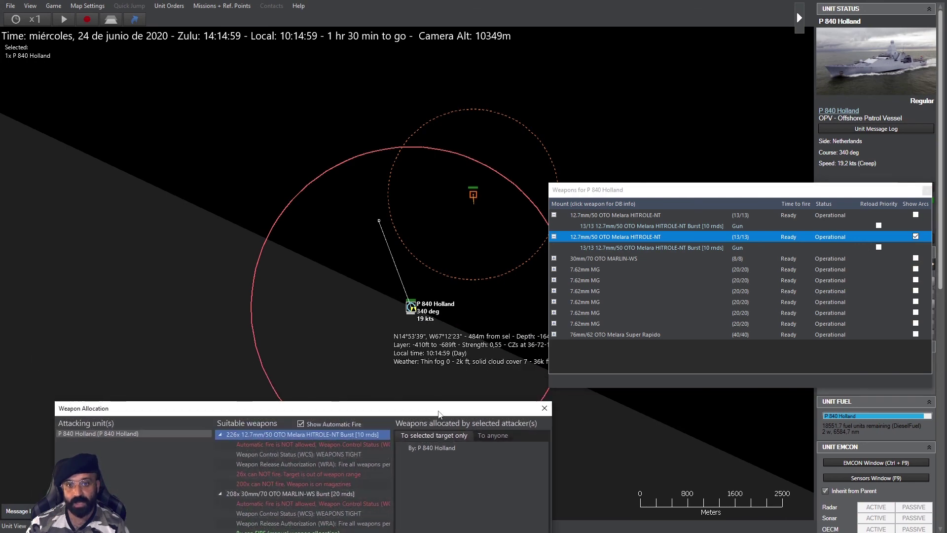
pyautogui.click(916, 214)
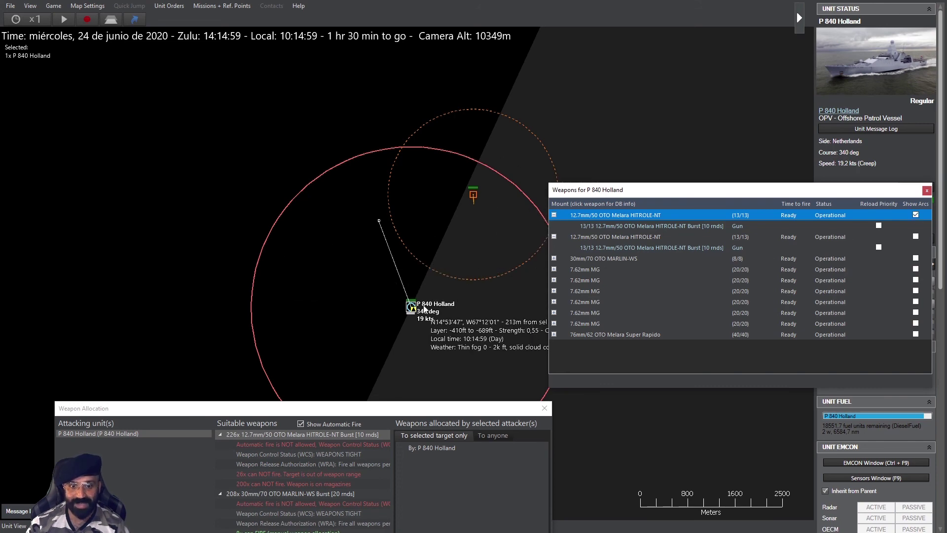
pyautogui.moveTo(425, 408)
pyautogui.mouseDown()
pyautogui.moveTo(415, 94)
pyautogui.moveTo(385, 118)
pyautogui.mouseUp()
# - Select the 30mm and 7.62mm weapon groups and show both 7.62mm MGs' firing arcs
pyautogui.click(221, 240)
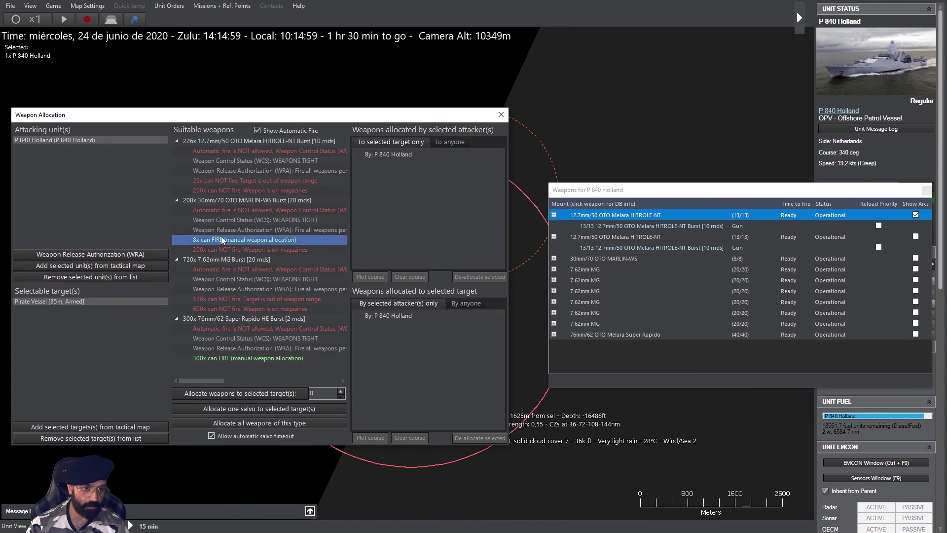
pyautogui.click(249, 198)
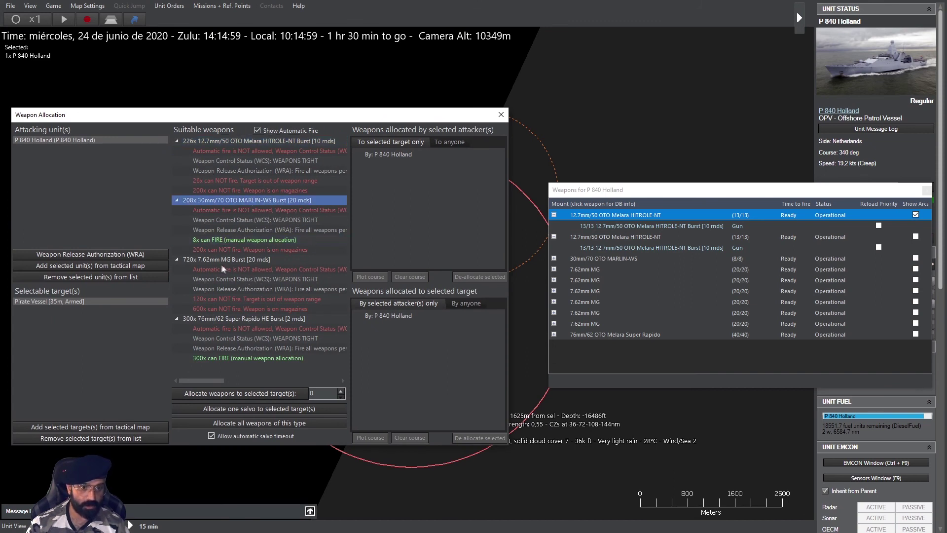
pyautogui.click(235, 260)
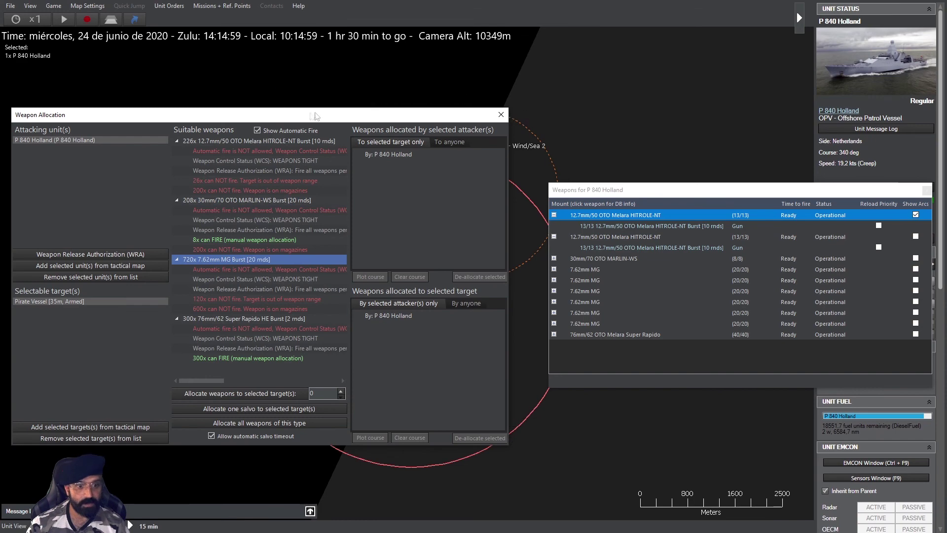
pyautogui.moveTo(322, 115); pyautogui.dragTo(327, 249)
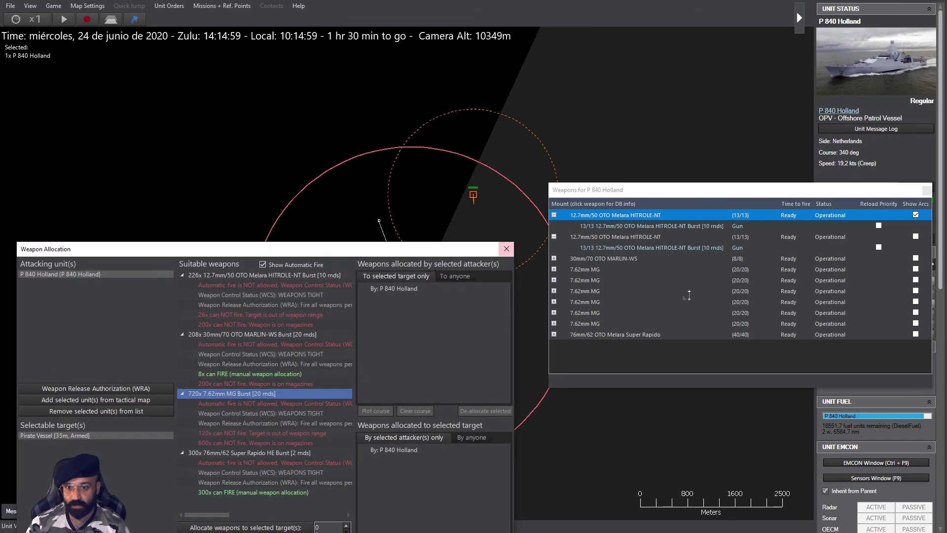
pyautogui.click(915, 269)
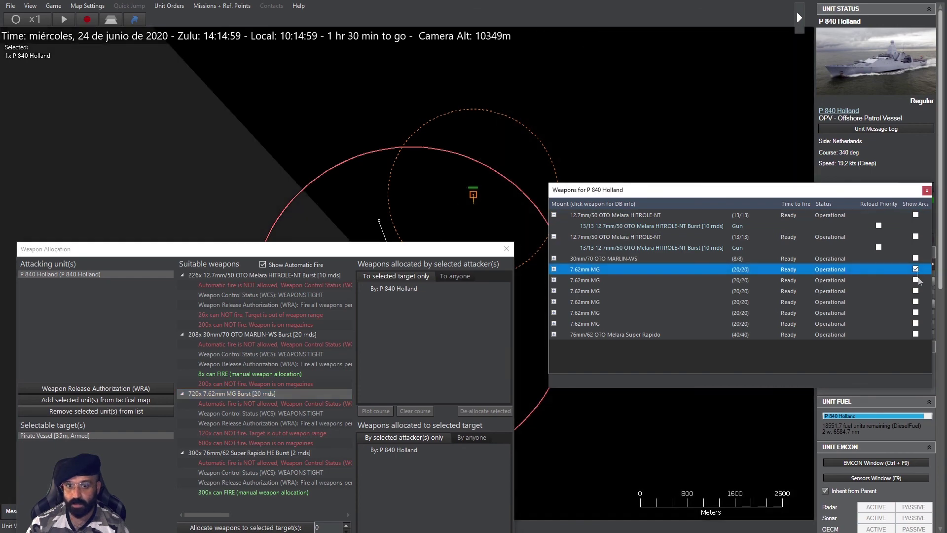
pyautogui.click(916, 281)
pyautogui.moveTo(424, 249); pyautogui.dragTo(457, 414)
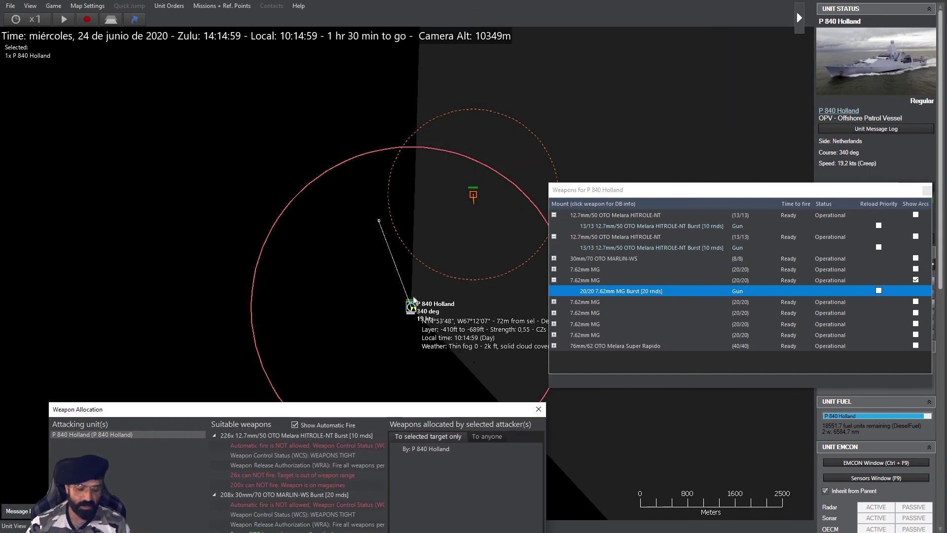
# - Review and close the 7.62mm MG Burst database entry, then raise the allocation panel
pyautogui.click(412, 307)
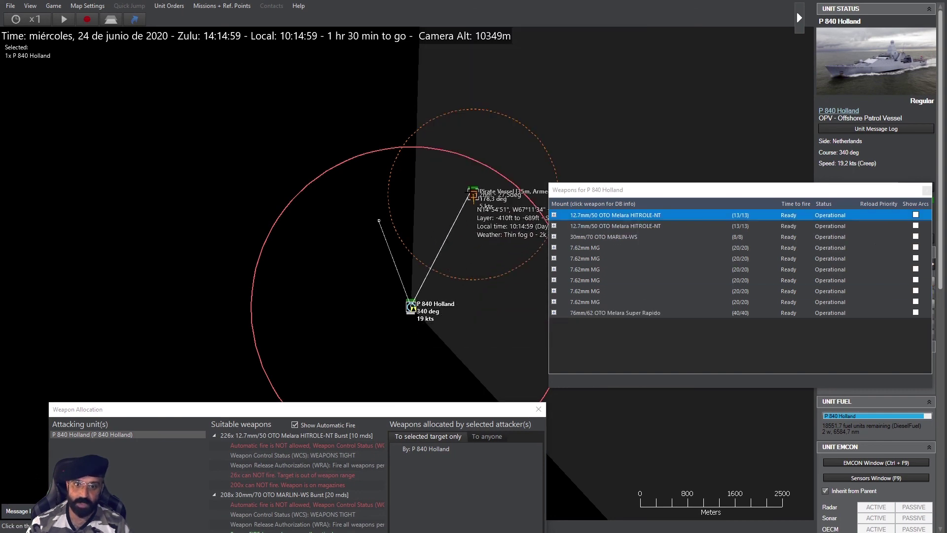
pyautogui.click(473, 194)
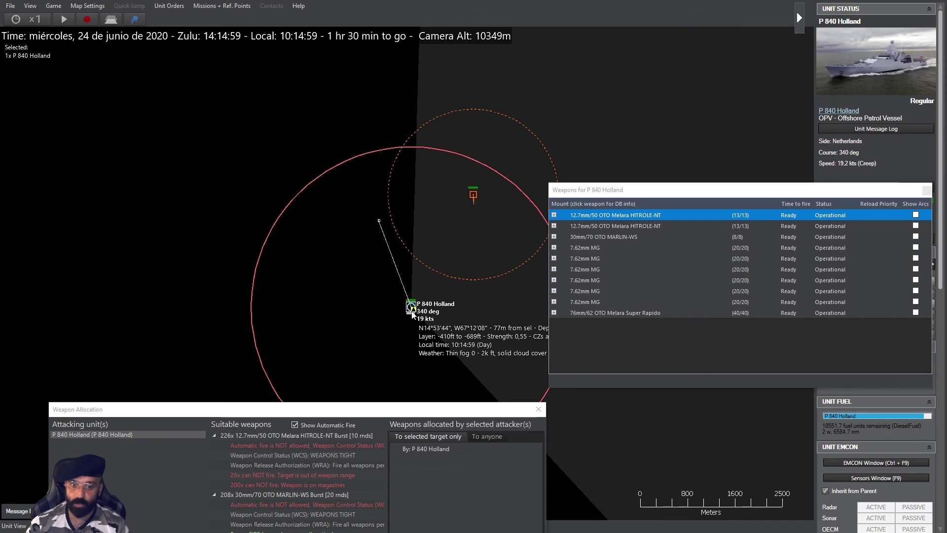
pyautogui.click(554, 258)
pyautogui.click(589, 267)
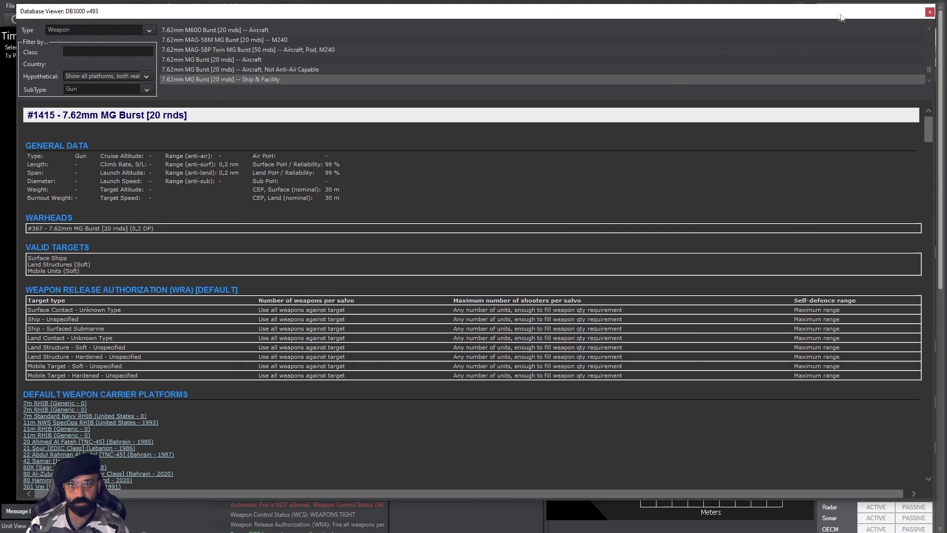
pyautogui.click(928, 13)
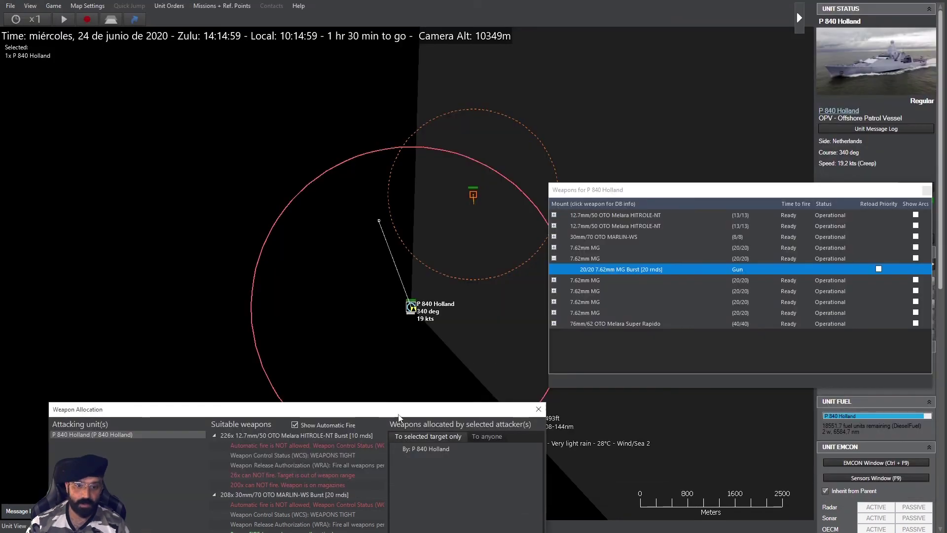
pyautogui.moveTo(266, 407); pyautogui.dragTo(281, 135)
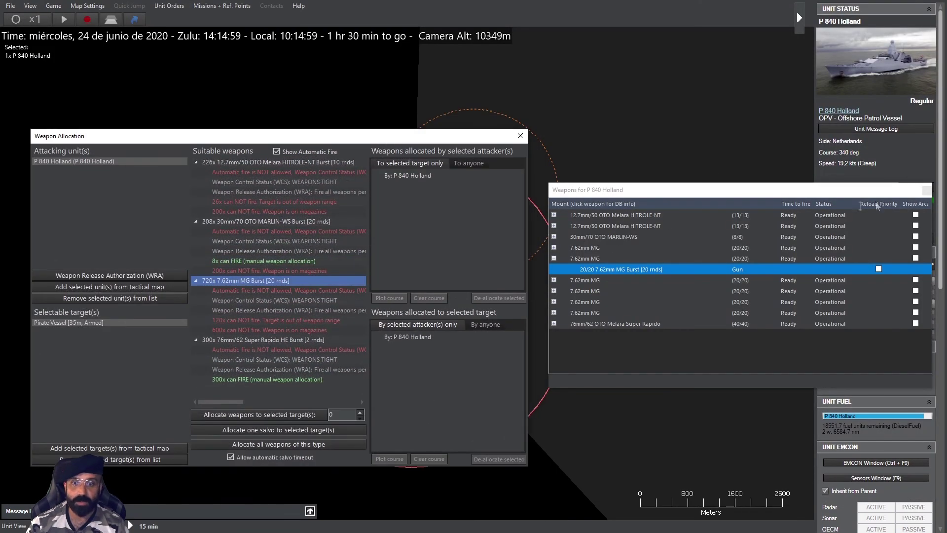
# - Select the 76mm group and tick Show Arcs on the OTO Melara Super Rapido mount
pyautogui.moveTo(426, 137); pyautogui.dragTo(419, 134)
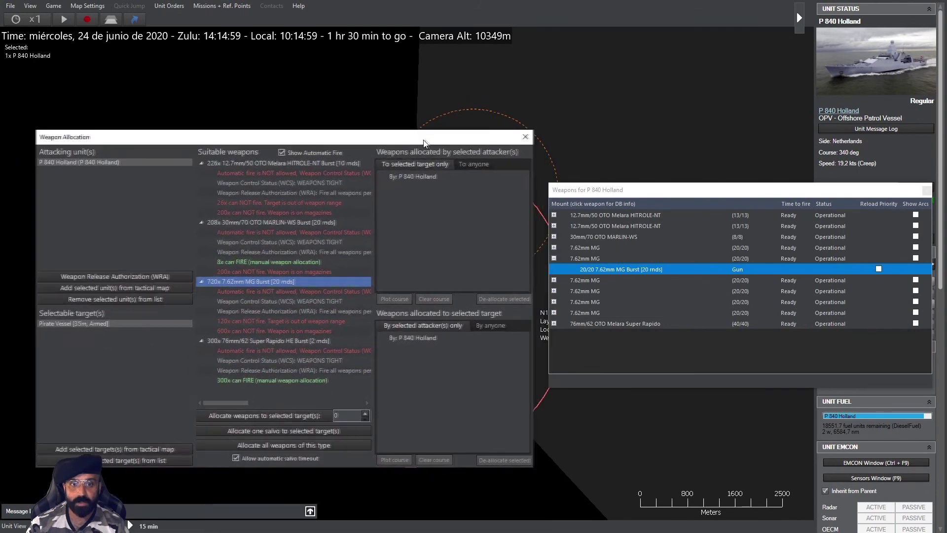
pyautogui.click(268, 375)
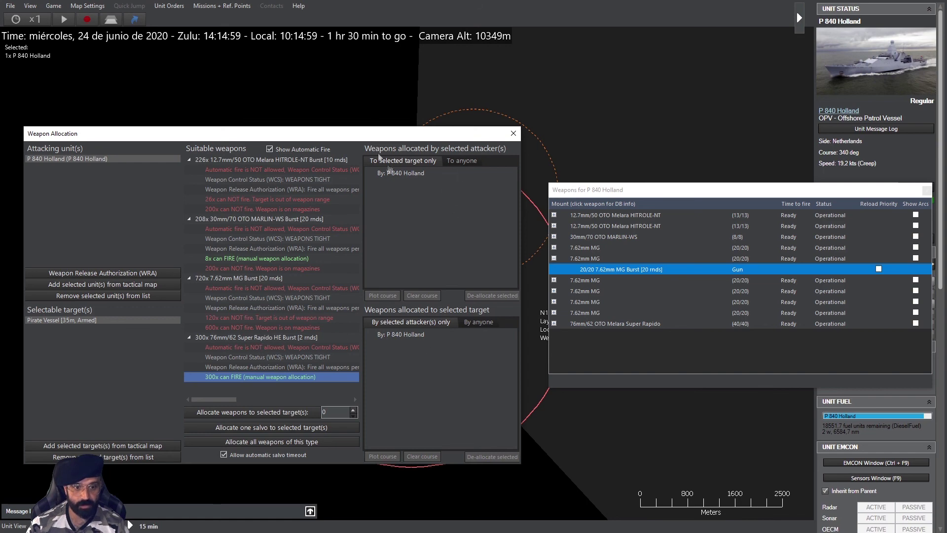
pyautogui.moveTo(400, 134)
pyautogui.mouseDown()
pyautogui.moveTo(415, 228)
pyautogui.moveTo(403, 297)
pyautogui.mouseUp()
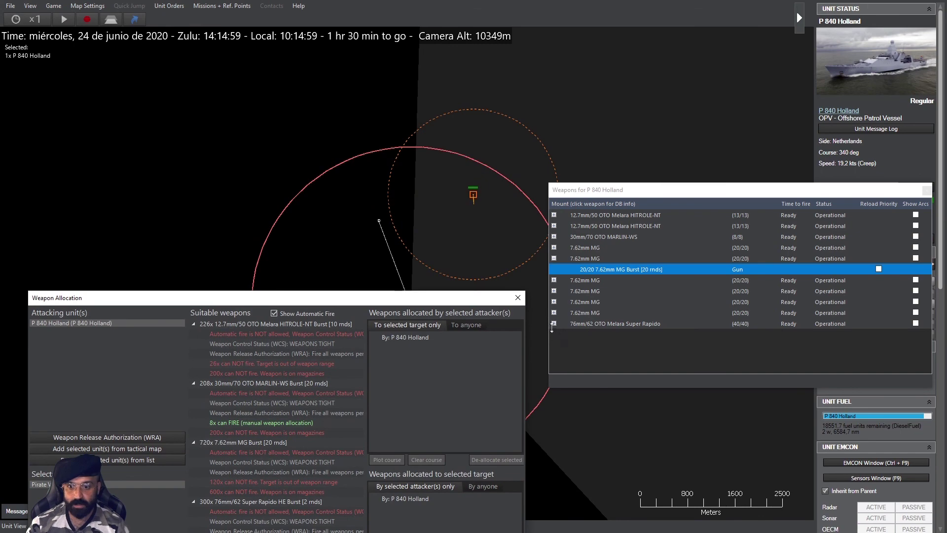
pyautogui.click(553, 324)
pyautogui.click(916, 324)
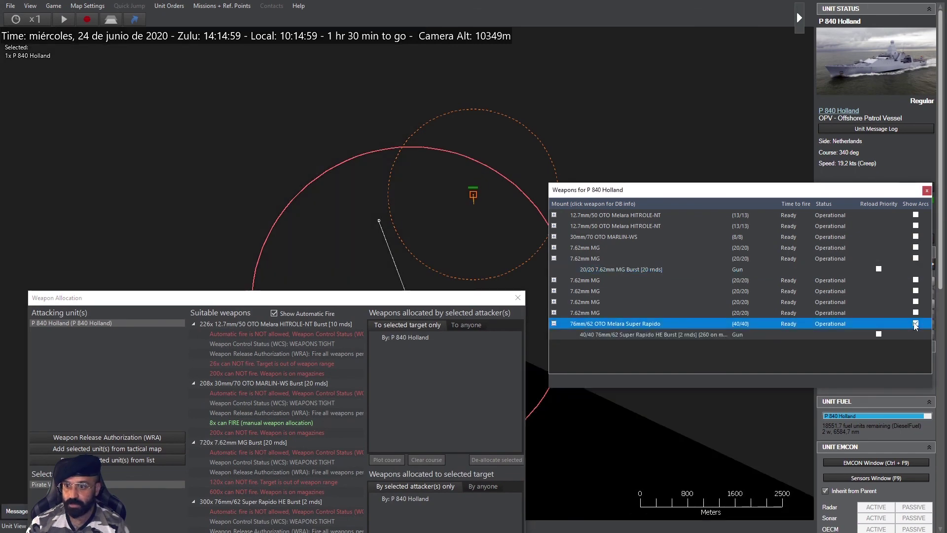
# - Inspect the 76mm arc around Holland and open the HE Burst database entry
pyautogui.moveTo(296, 297); pyautogui.dragTo(296, 398)
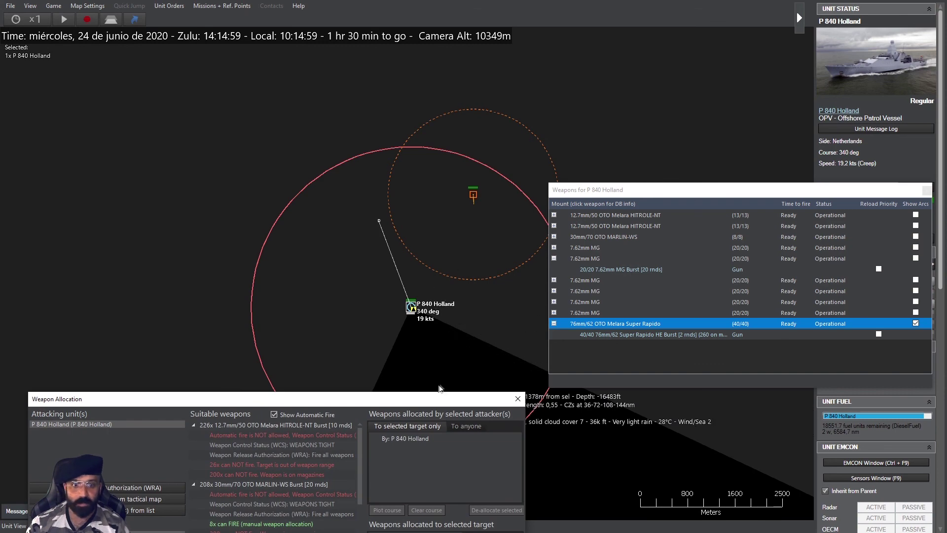
pyautogui.moveTo(295, 400); pyautogui.dragTo(296, 443)
pyautogui.scroll(-3, 400, 245)
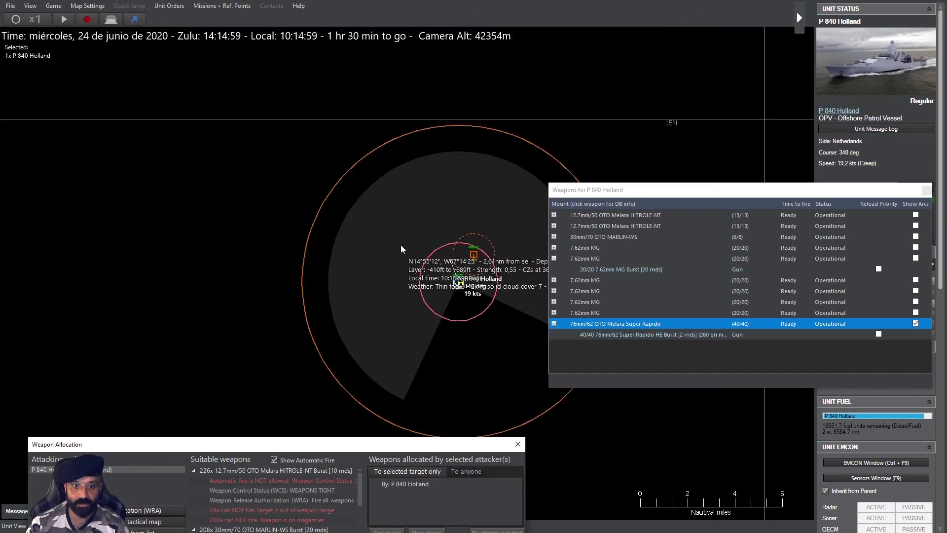
pyautogui.scroll(-3, 370, 222)
pyautogui.scroll(4, 287, 261)
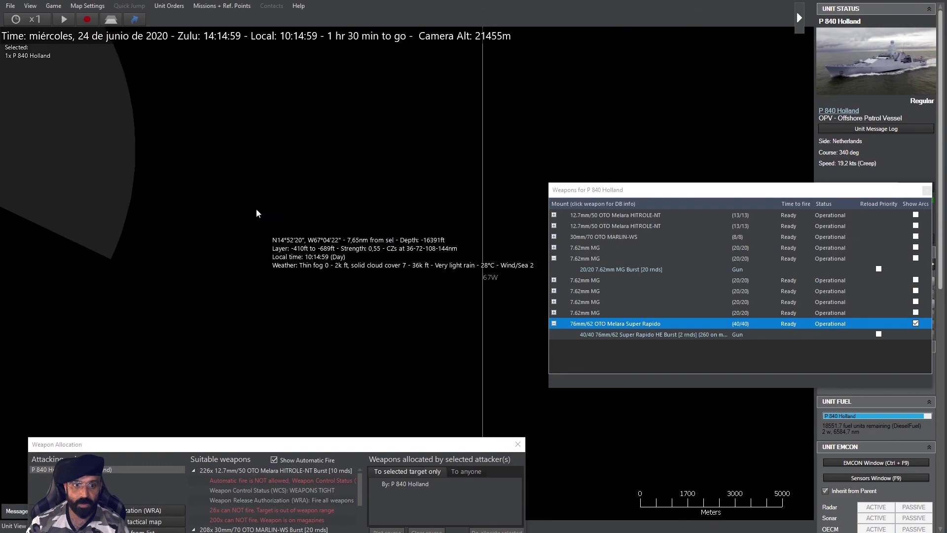
pyautogui.moveTo(256, 208); pyautogui.dragTo(408, 234)
pyautogui.scroll(-1, 407, 234)
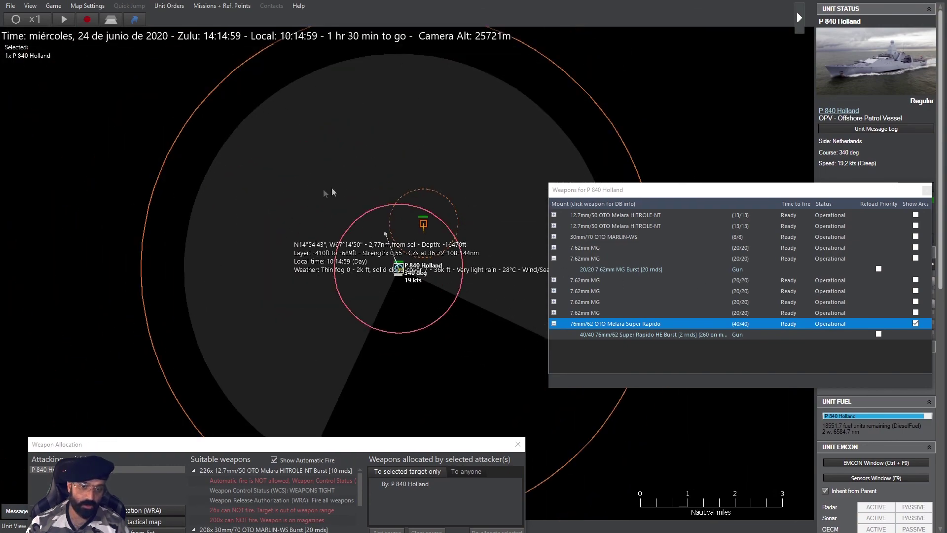
pyautogui.click(634, 335)
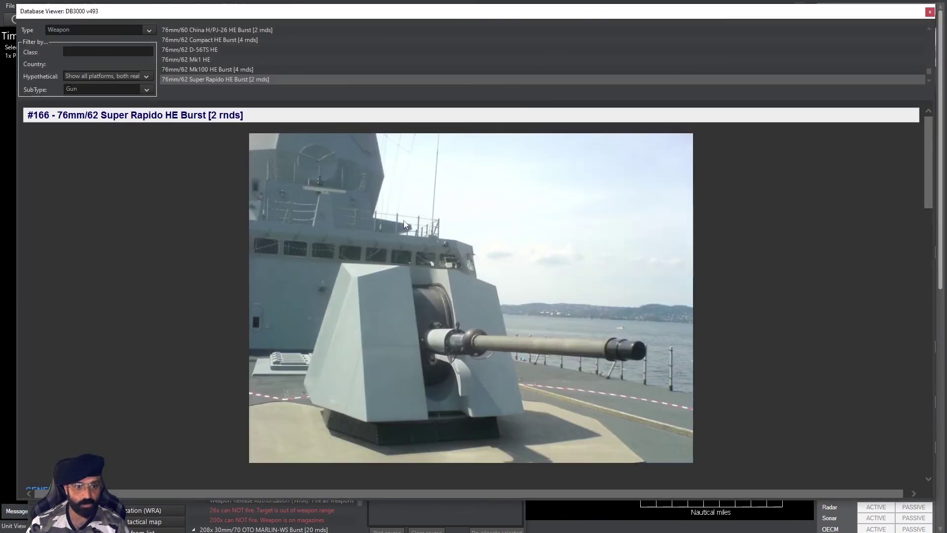
pyautogui.scroll(-4, 574, 312)
pyautogui.scroll(-2, 612, 314)
pyautogui.scroll(1, 587, 313)
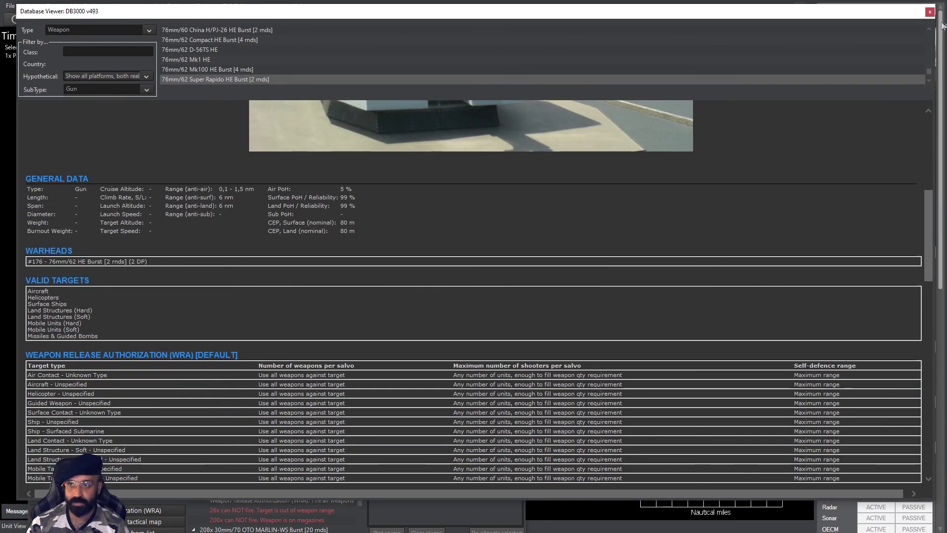
# - Close the 76mm HE Burst entry after checking its 6 nm anti-surface range
pyautogui.click(929, 11)
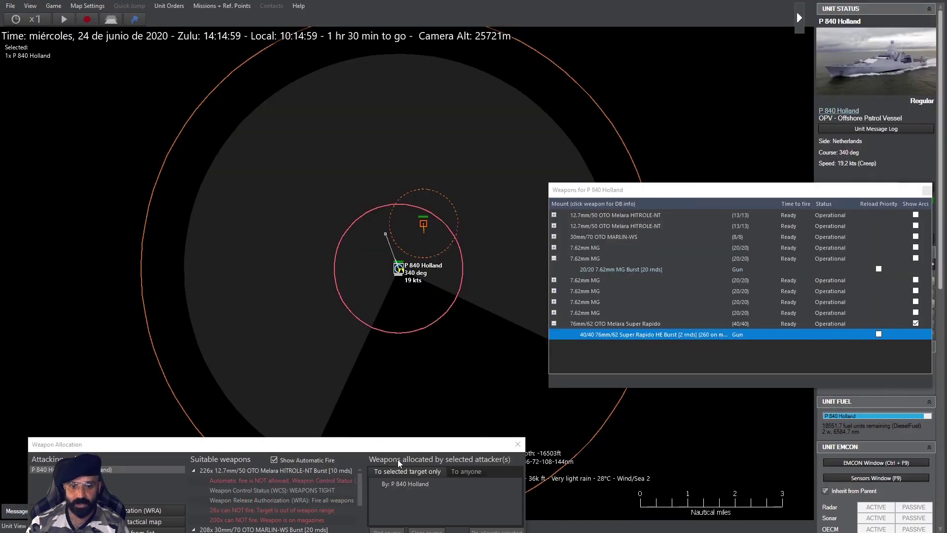
# - Bring the Weapon Allocation panel back into view and resume the clock at 14:15 Zulu
pyautogui.moveTo(409, 445); pyautogui.dragTo(390, 297)
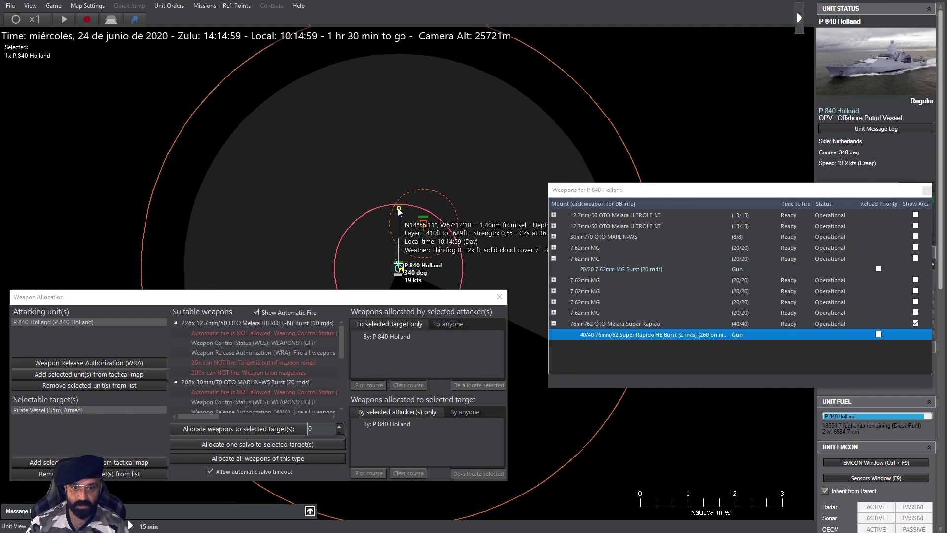
pyautogui.scroll(1, 397, 210)
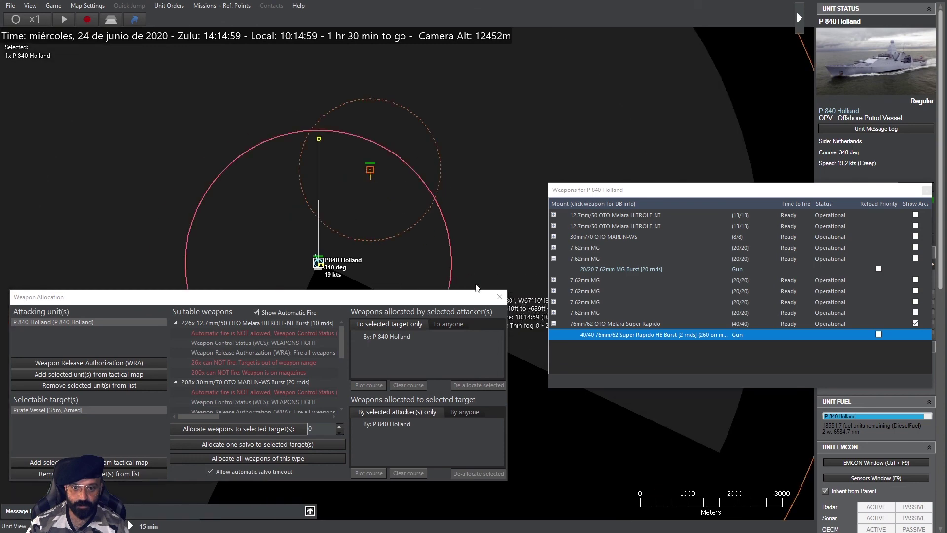
pyautogui.click(64, 19)
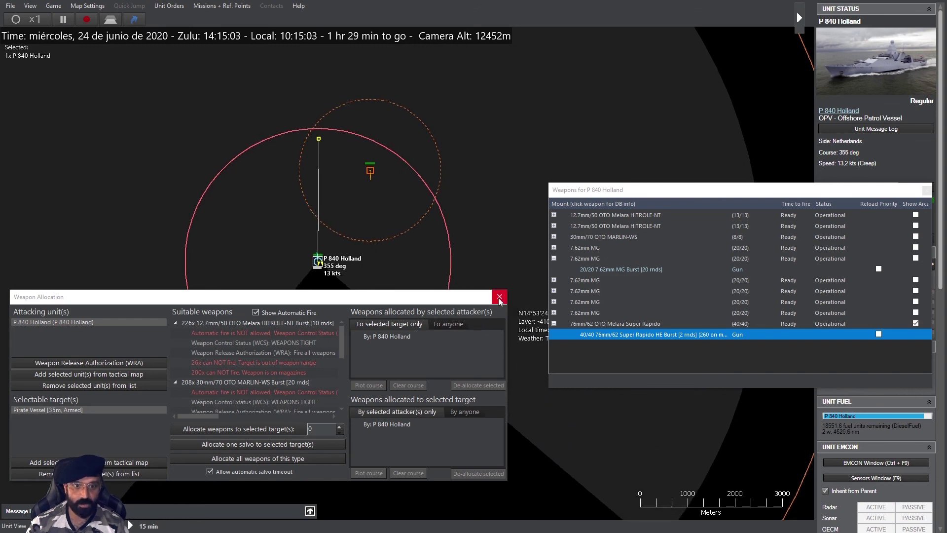
pyautogui.moveTo(452, 298); pyautogui.dragTo(494, 299)
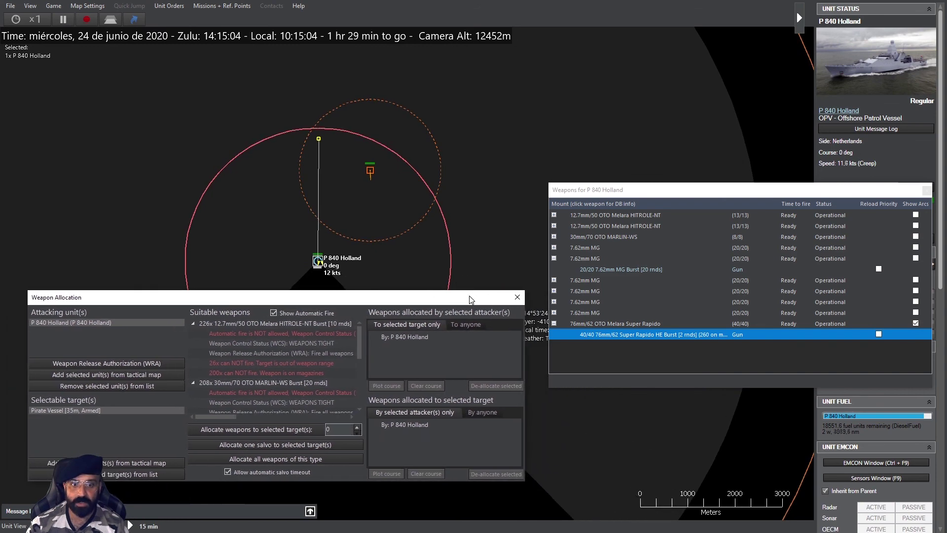
# - Close both weapon windows and order P 840 Holland to attack the Pirate Vessel
pyautogui.click(516, 298)
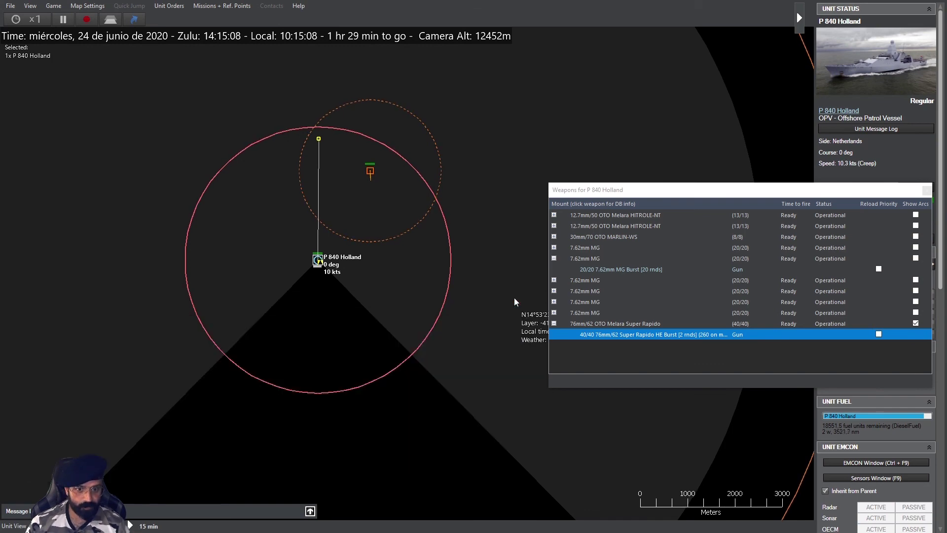
pyautogui.click(926, 191)
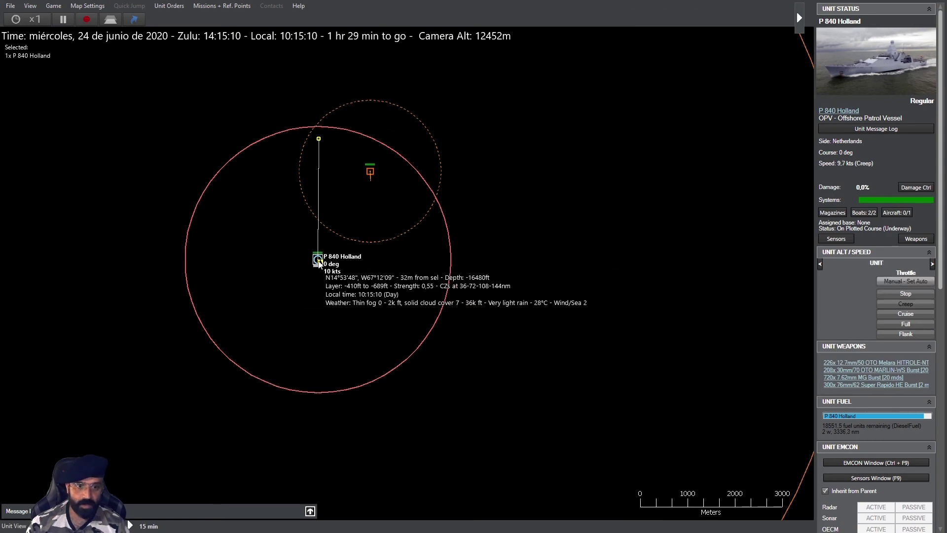
pyautogui.moveTo(497, 244); pyautogui.dragTo(520, 305)
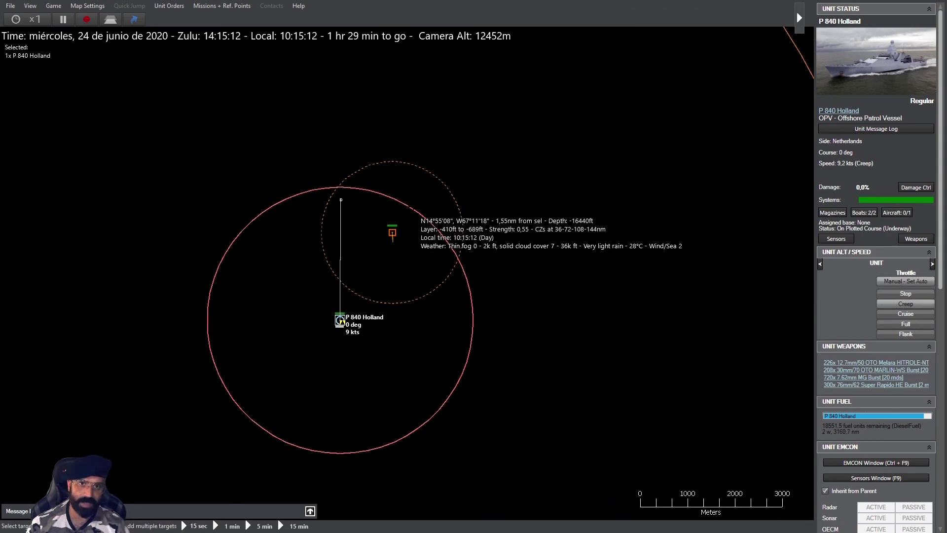
pyautogui.moveTo(391, 233)
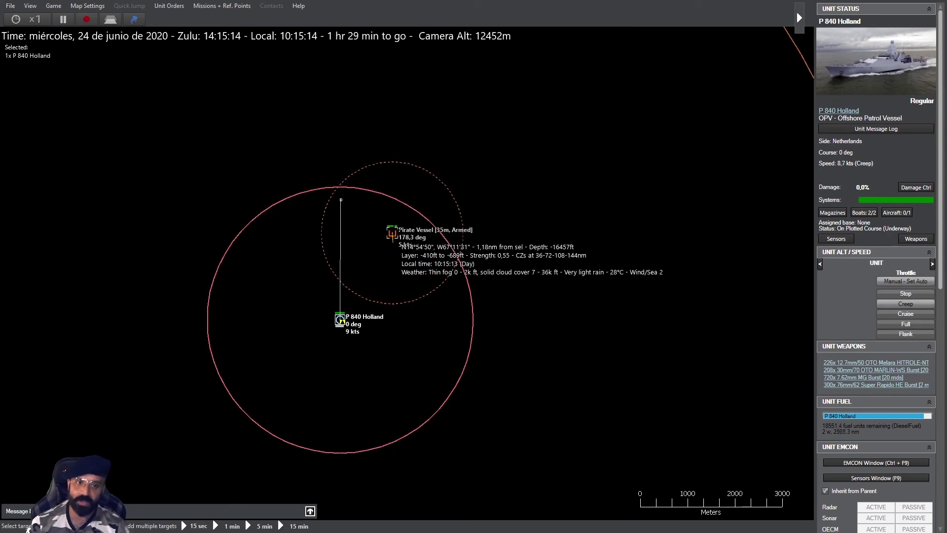
pyautogui.click(393, 234)
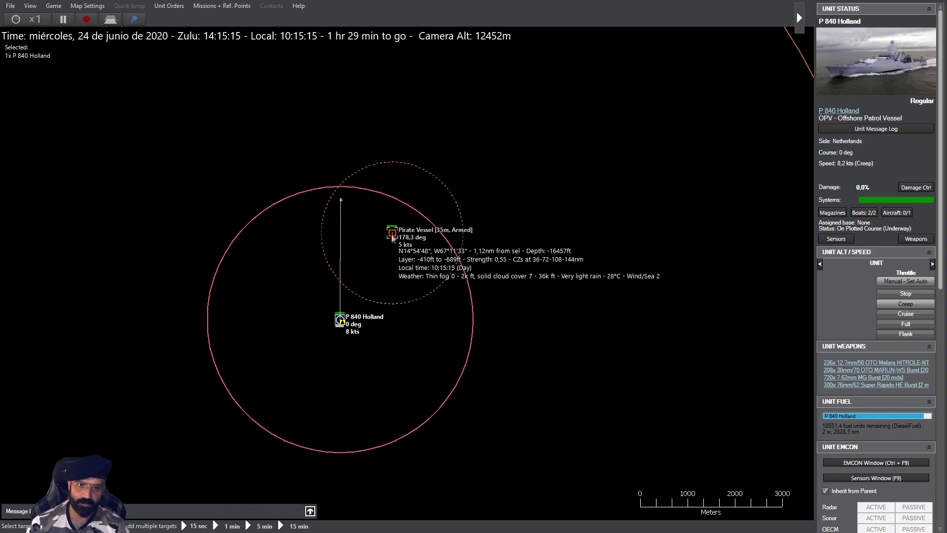
pyautogui.scroll(2, 612, 286)
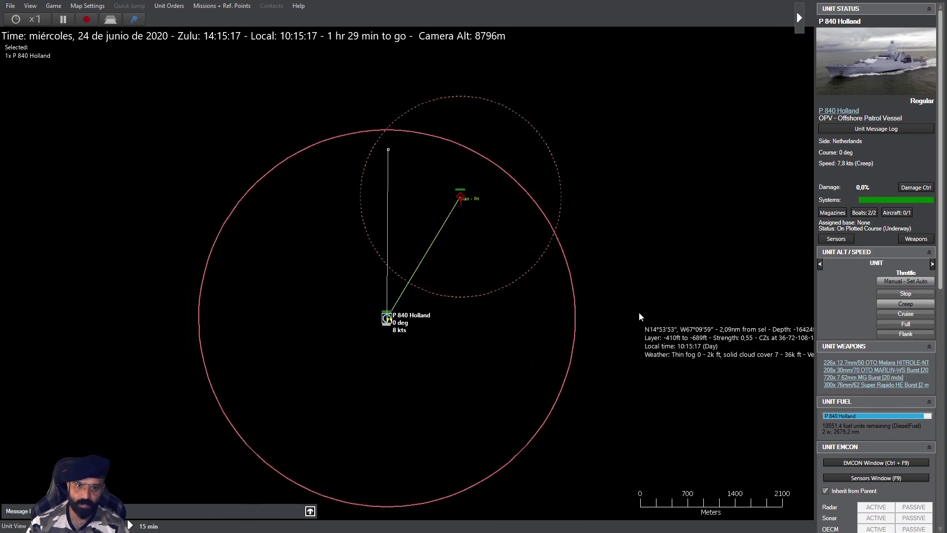